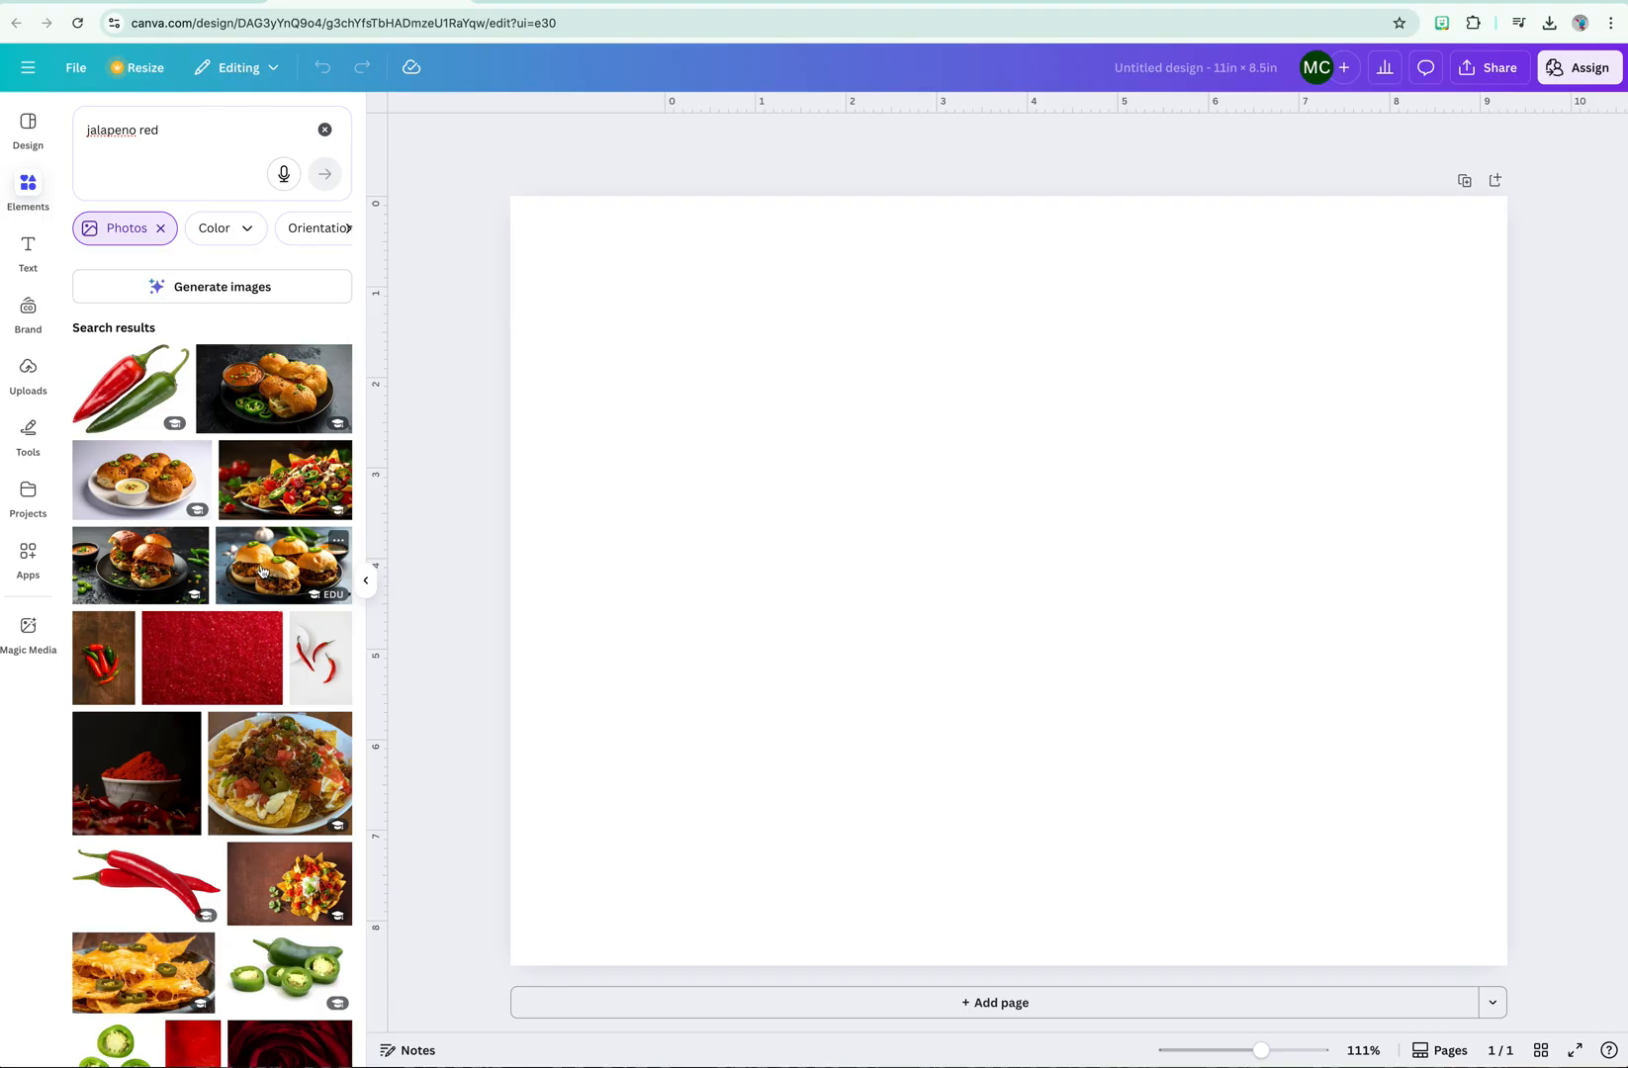
- Add the photo of the red and green jalapeños to the page and set the page background to the turquoise Campaign brand color
{"action": "left_click", "coordinate": [133, 389]}
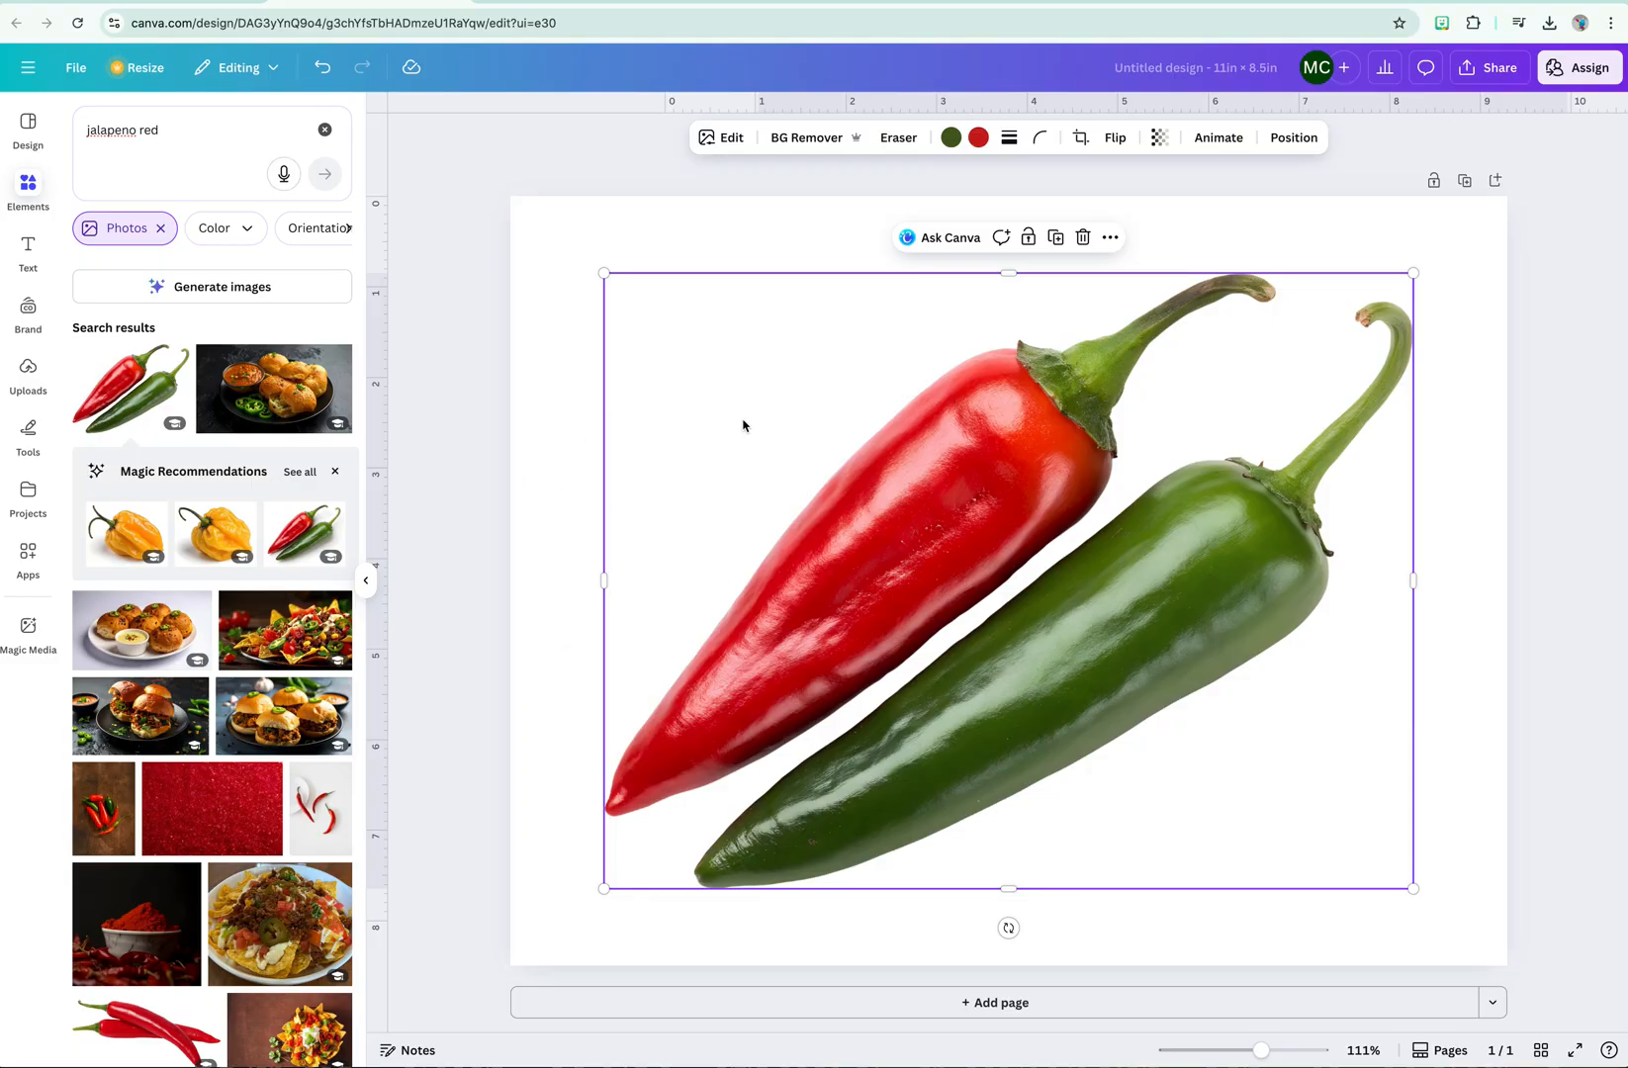
{"action": "left_click", "coordinate": [736, 263]}
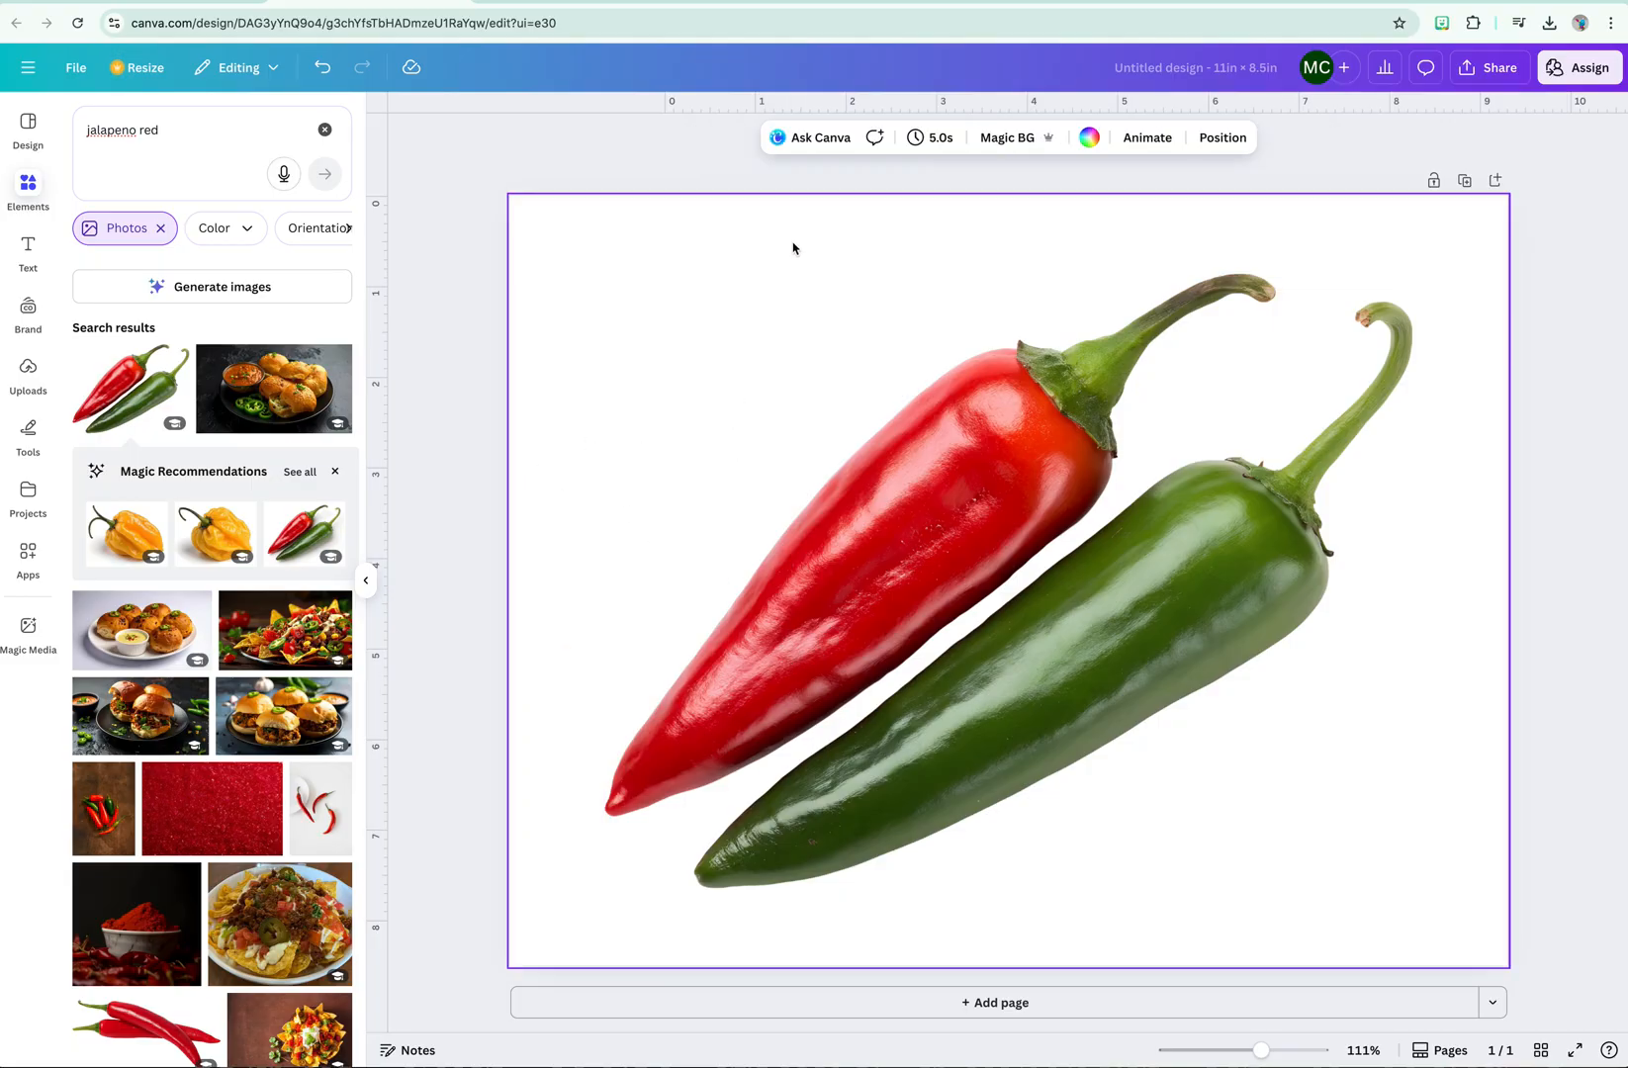
{"action": "left_click", "coordinate": [1087, 140]}
{"action": "left_click", "coordinate": [77, 358]}
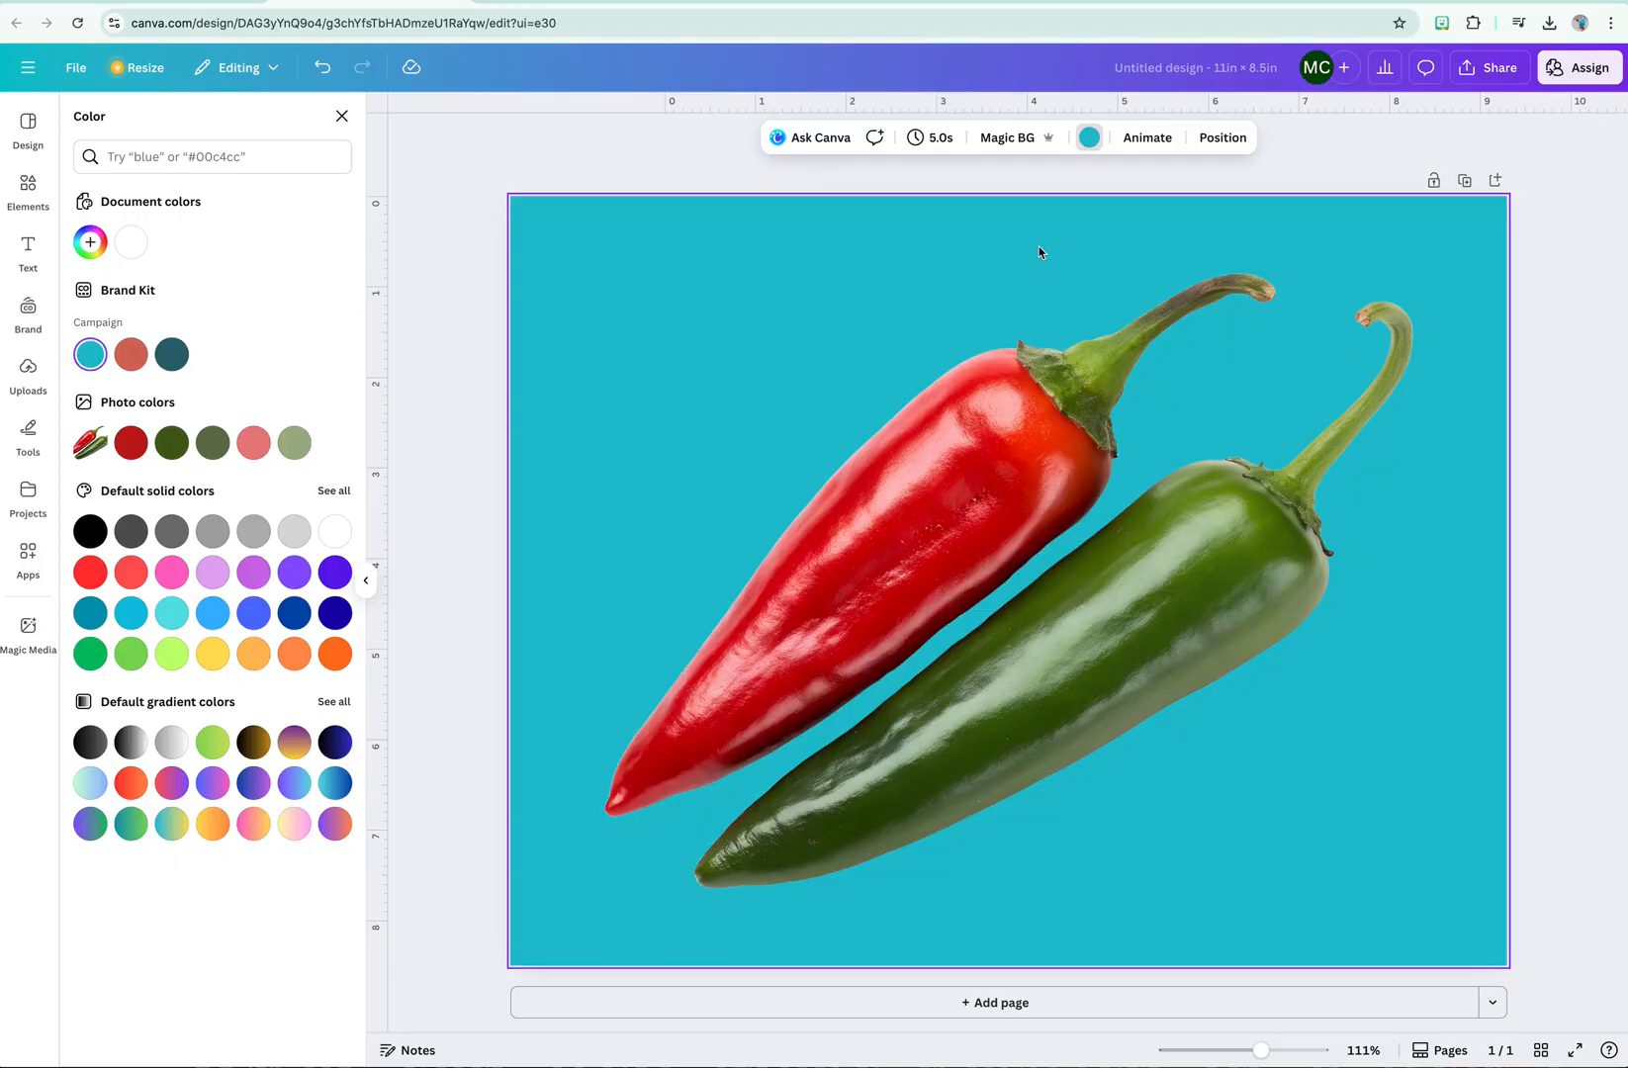
- Try to erase the green pepper from the photo using Magic Eraser's Click selection
{"action": "left_click", "coordinate": [1200, 490]}
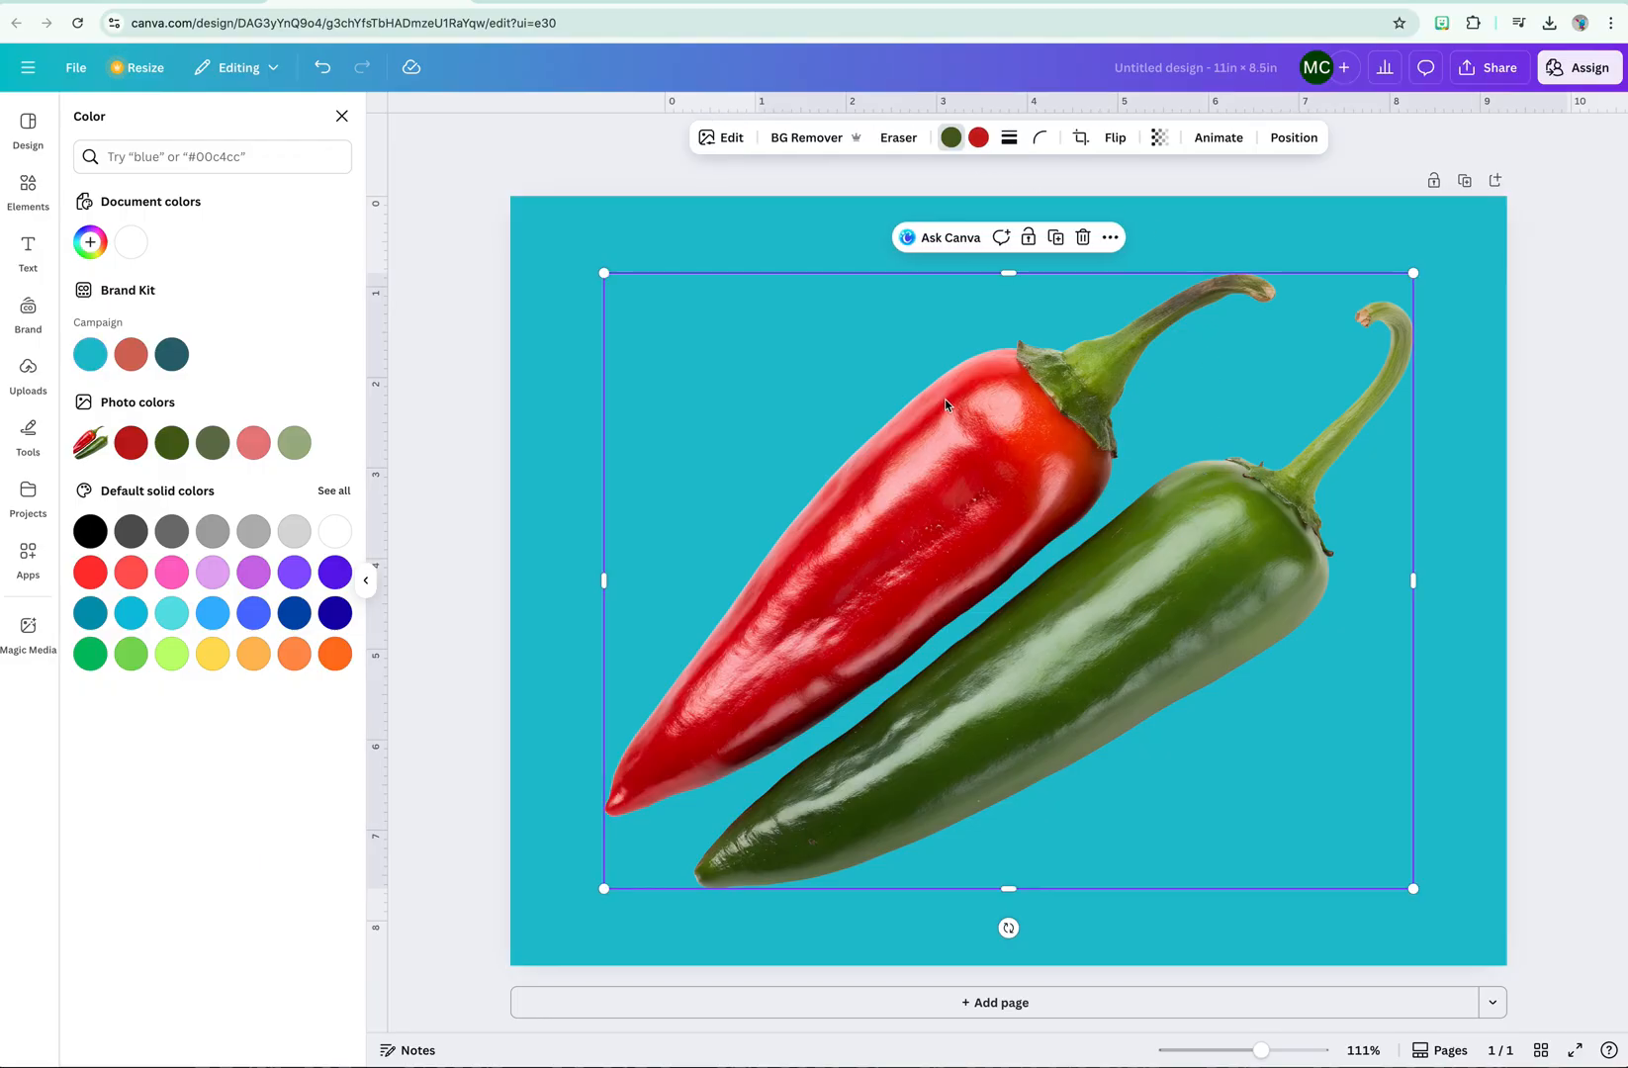
{"action": "left_click", "coordinate": [887, 144]}
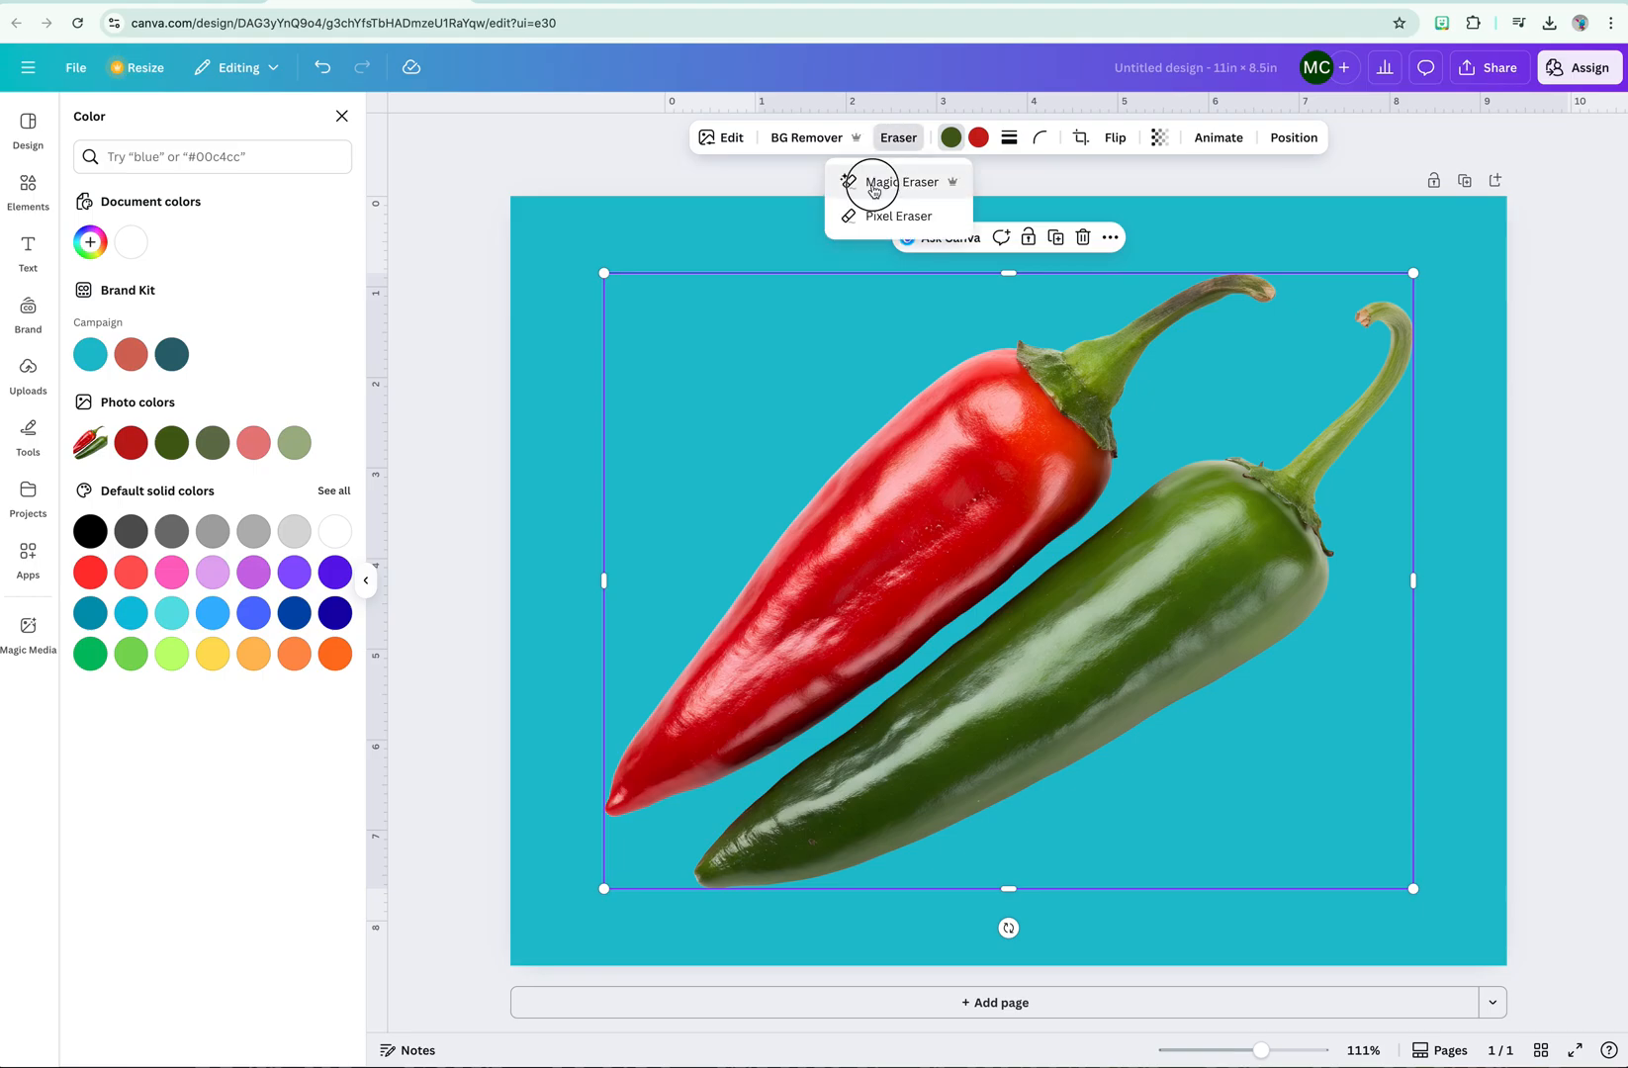
{"action": "left_click", "coordinate": [890, 182]}
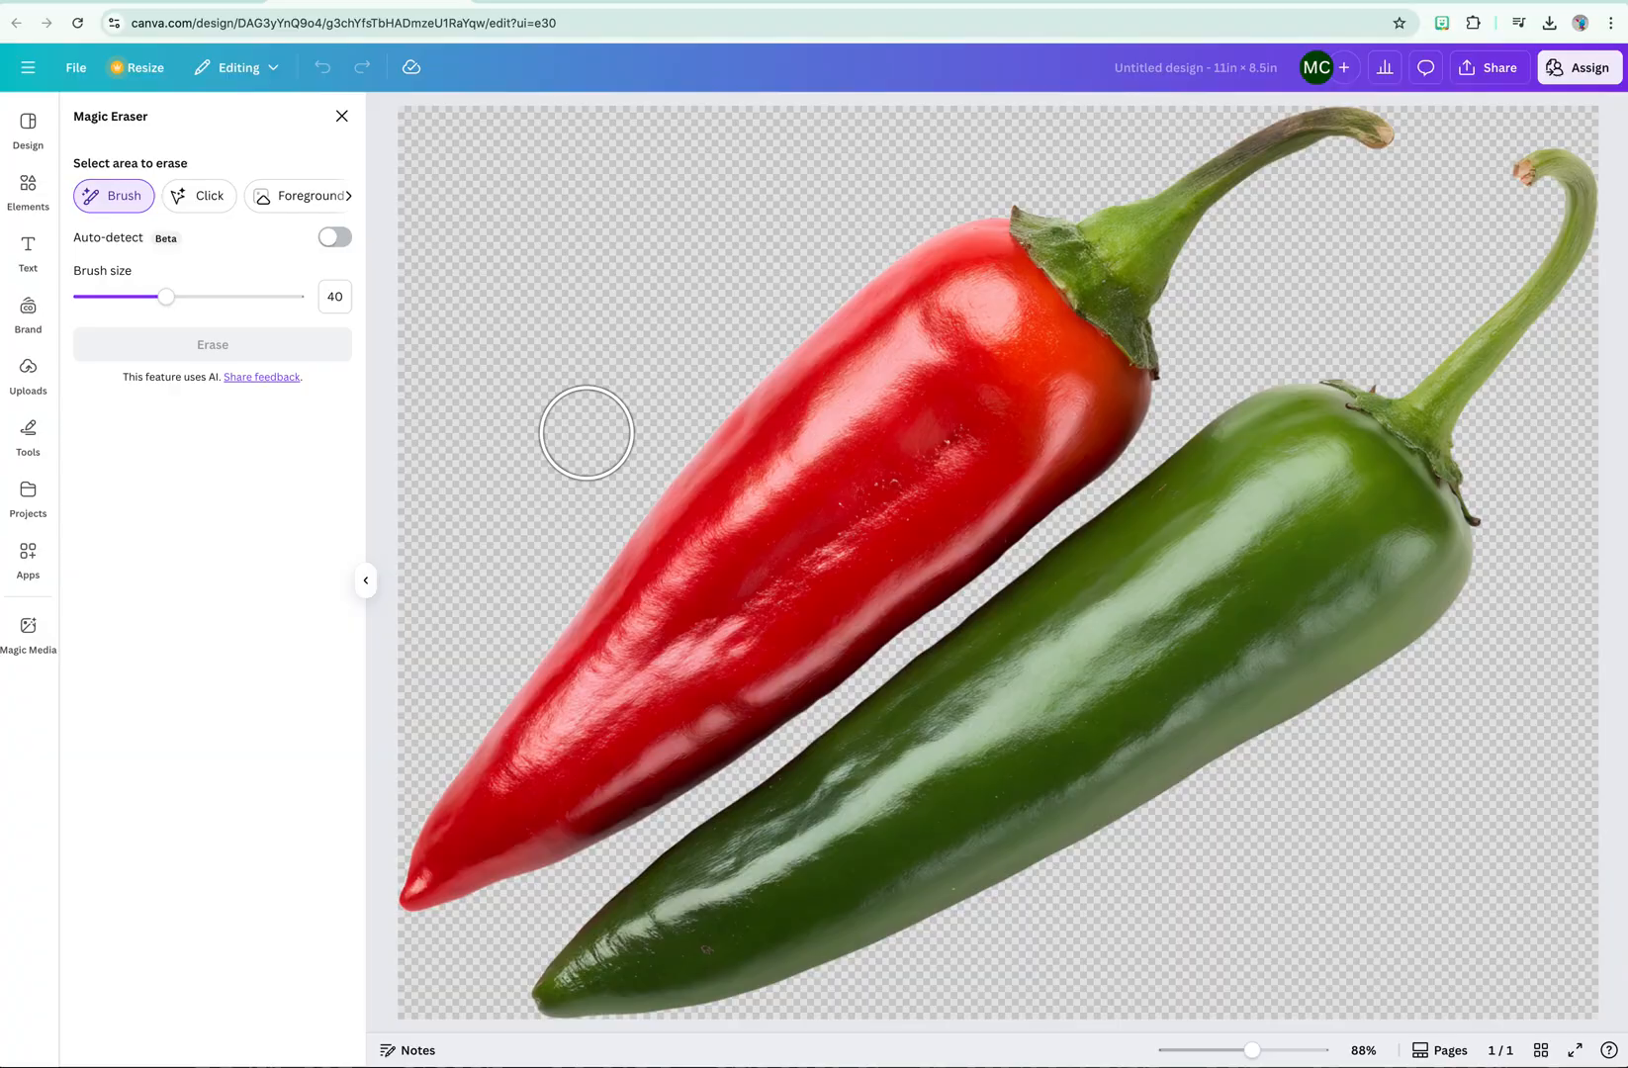
{"action": "left_click", "coordinate": [223, 207]}
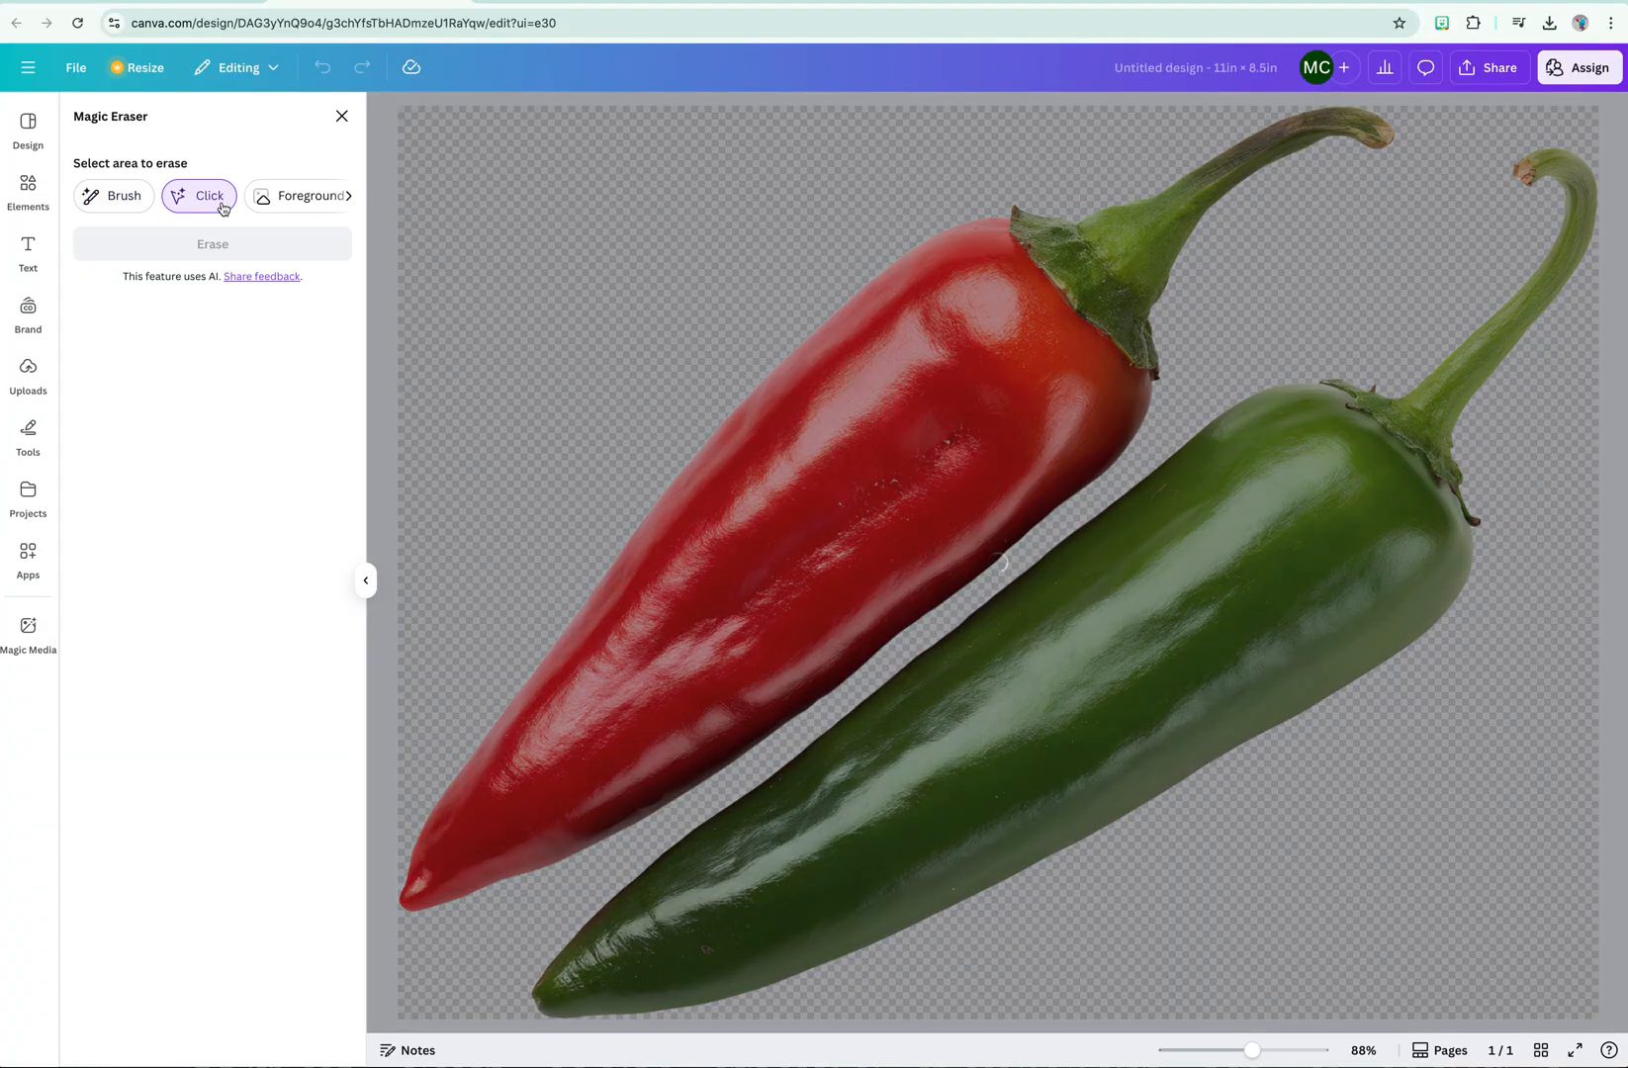
{"action": "left_click", "coordinate": [1159, 655]}
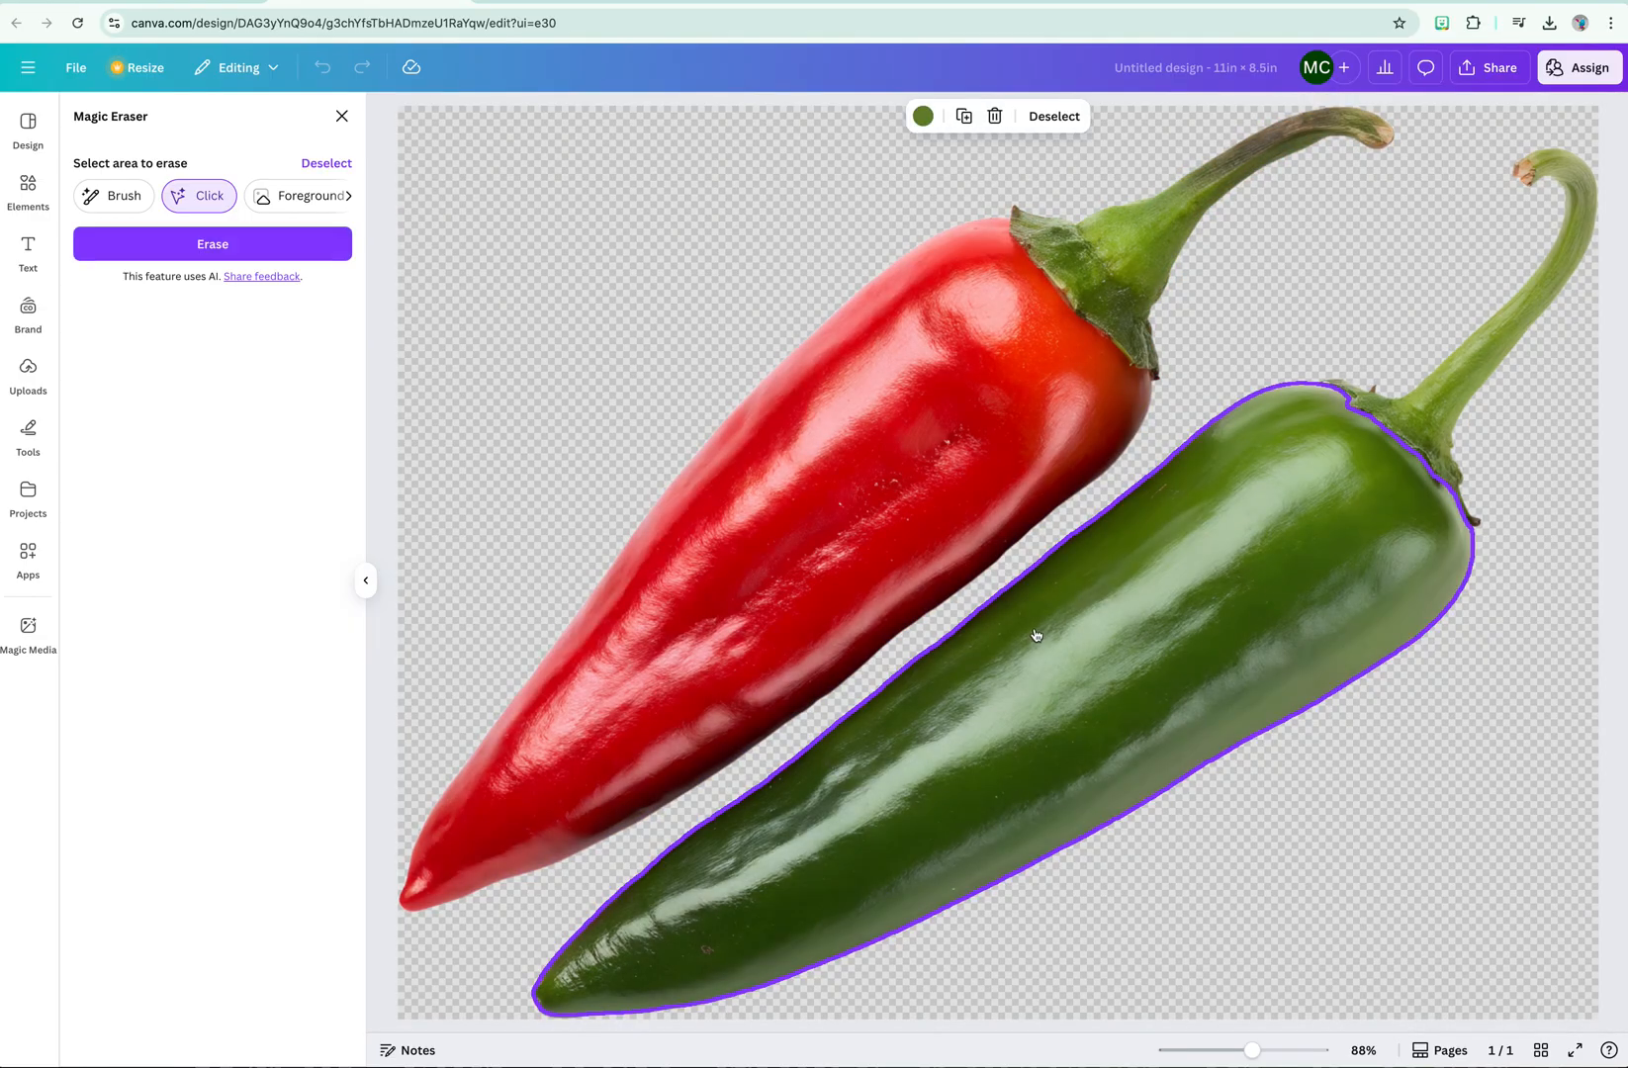
{"action": "left_click", "coordinate": [239, 241]}
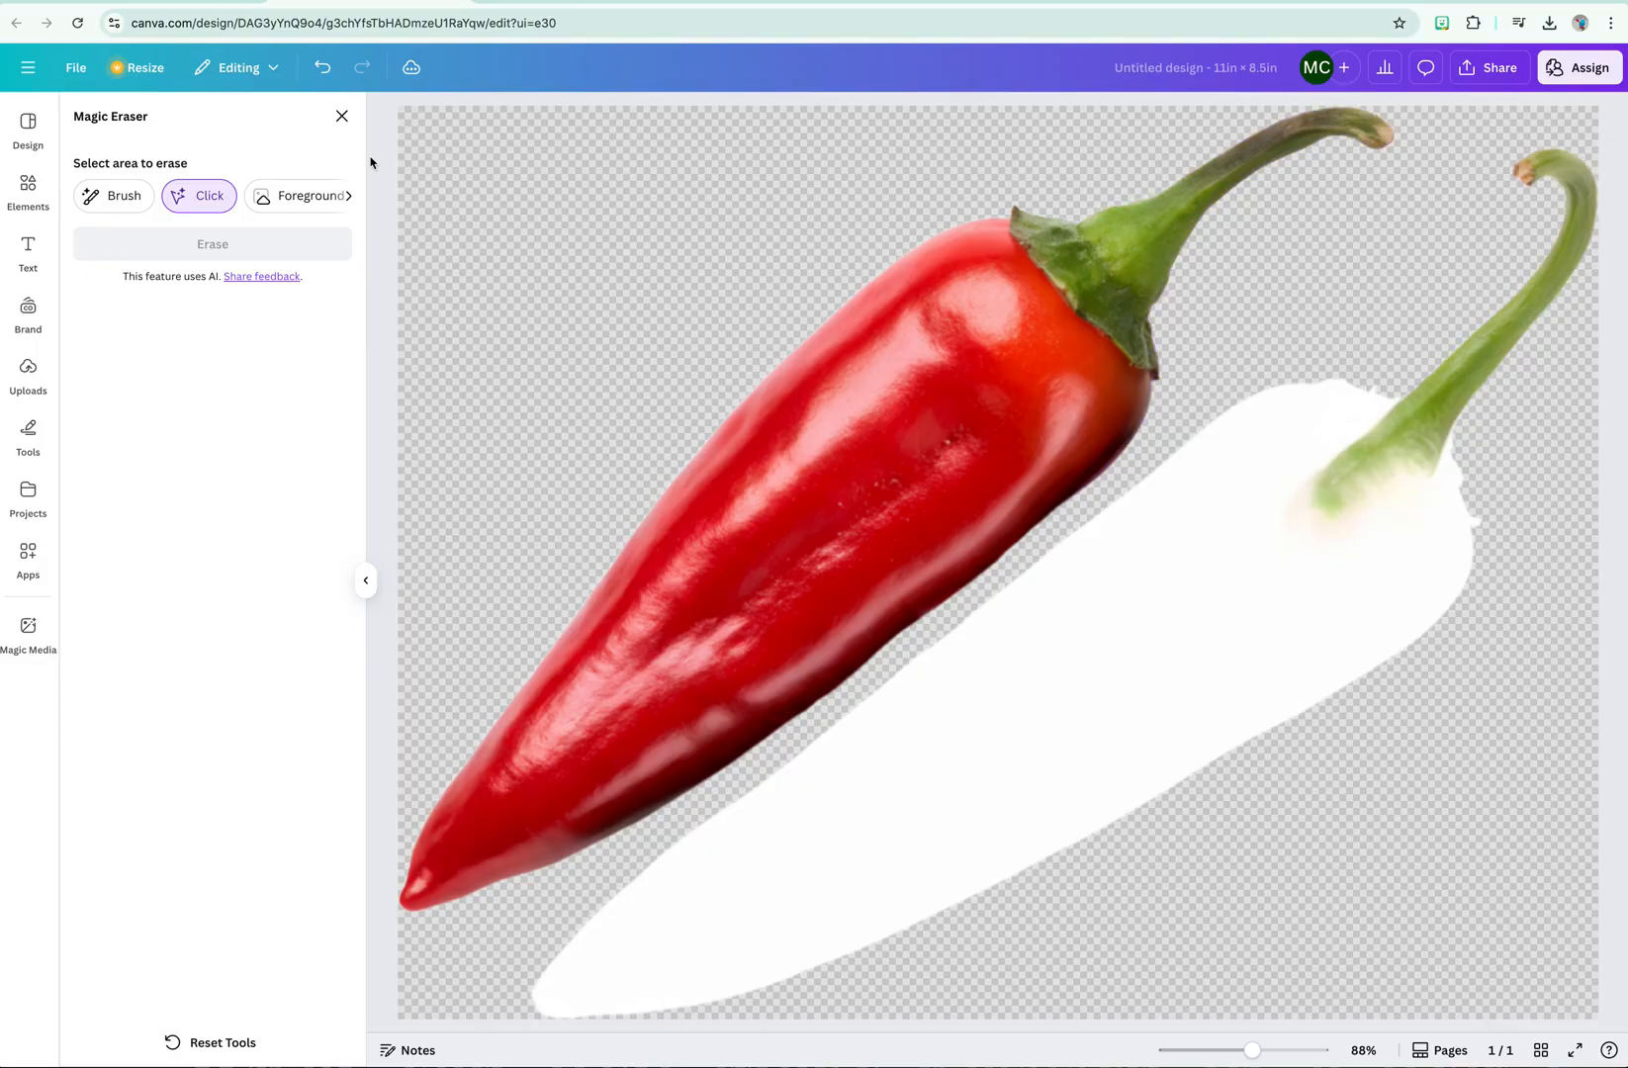
{"action": "left_click", "coordinate": [341, 116]}
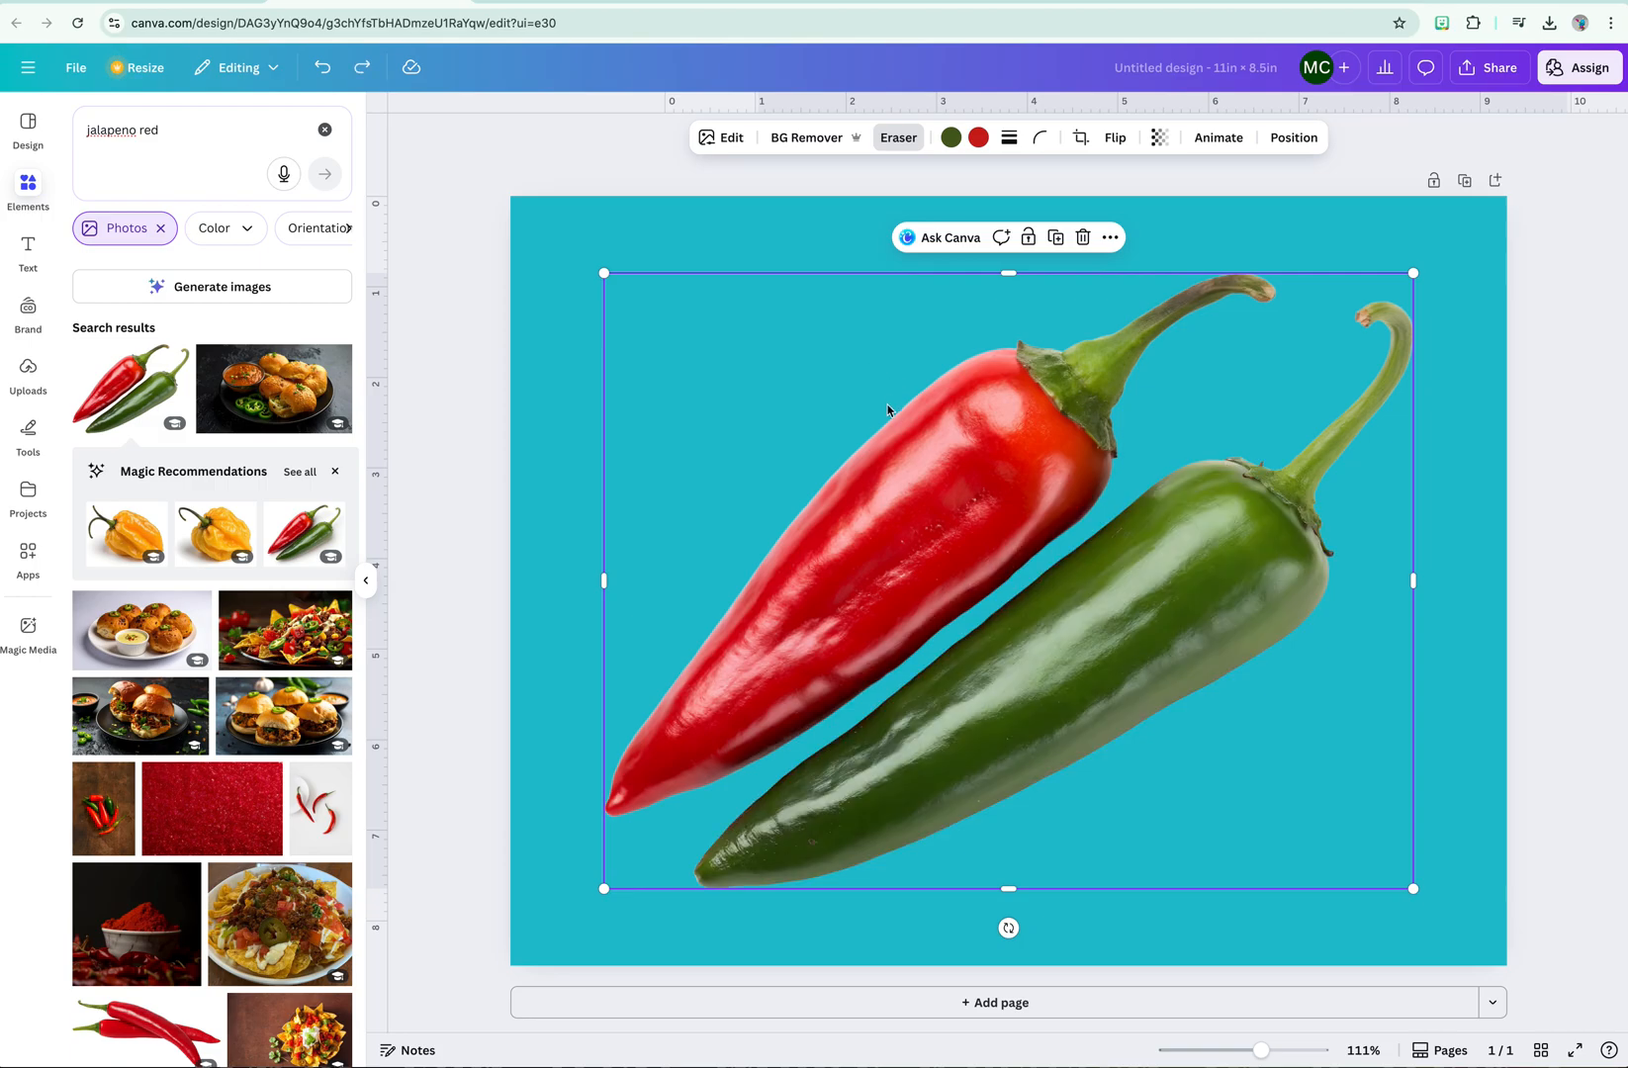
- Erase the entire green pepper, including its stem, from the photo with Magic Eraser's Brush selection
{"action": "left_click", "coordinate": [896, 138]}
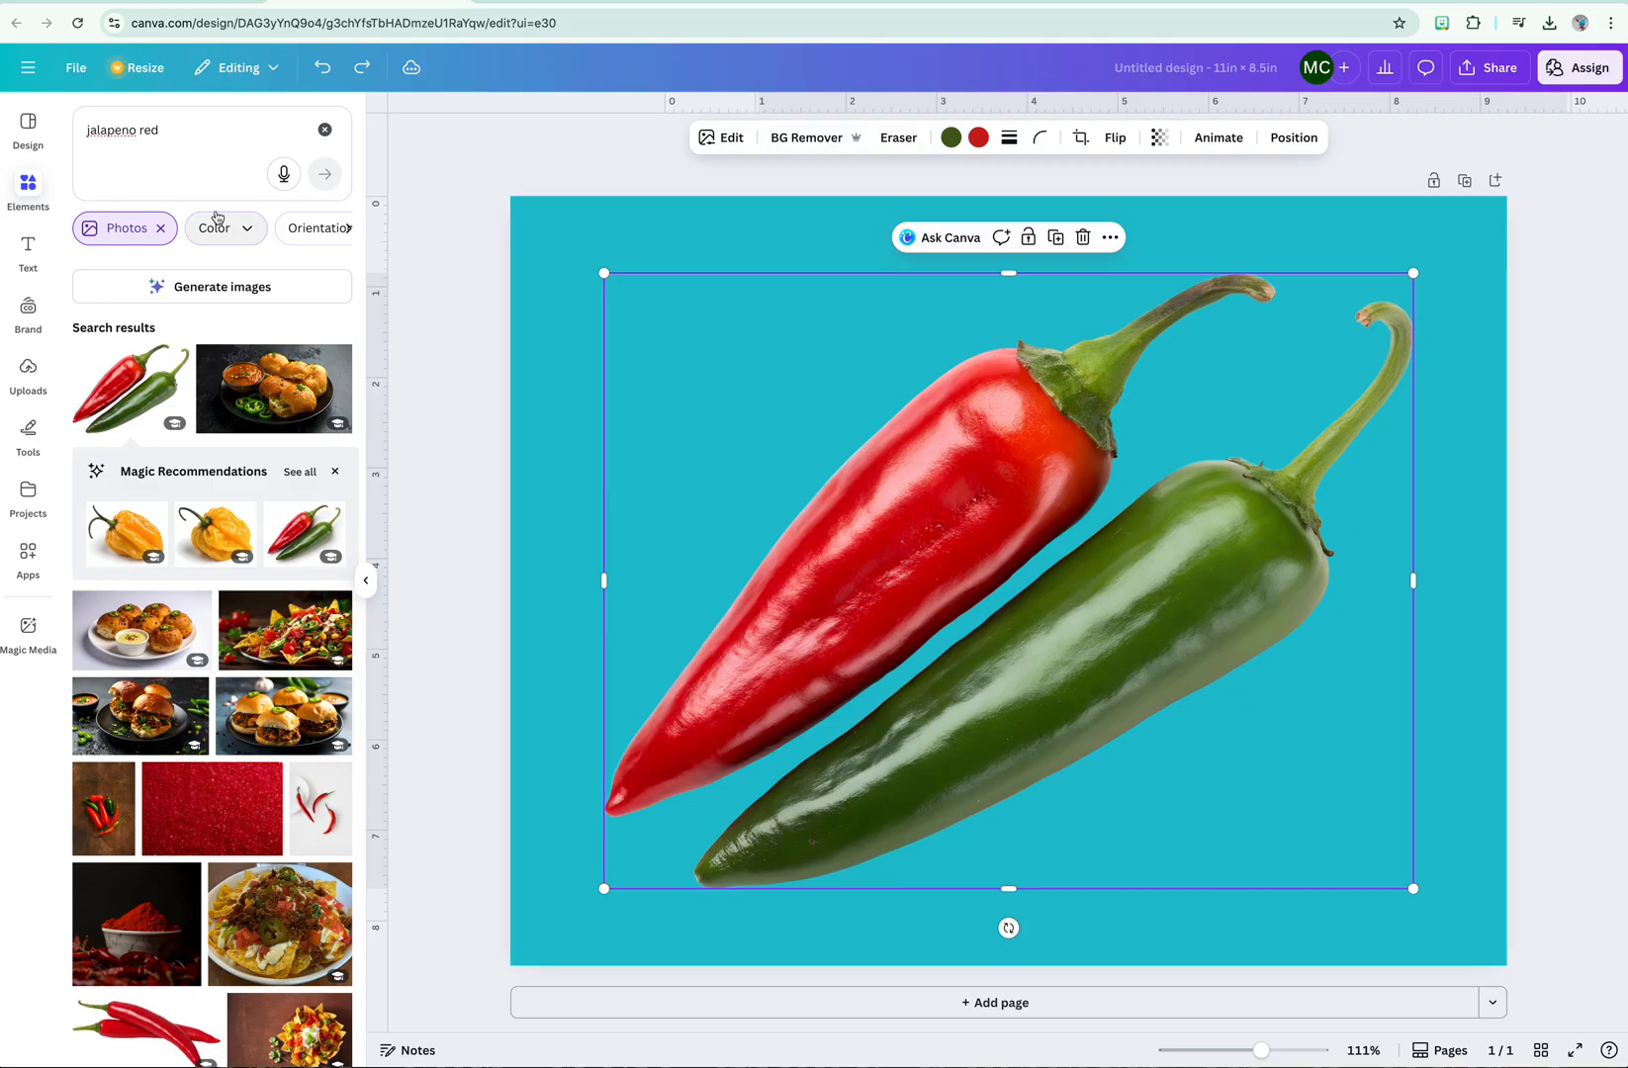
{"action": "left_click", "coordinate": [897, 143]}
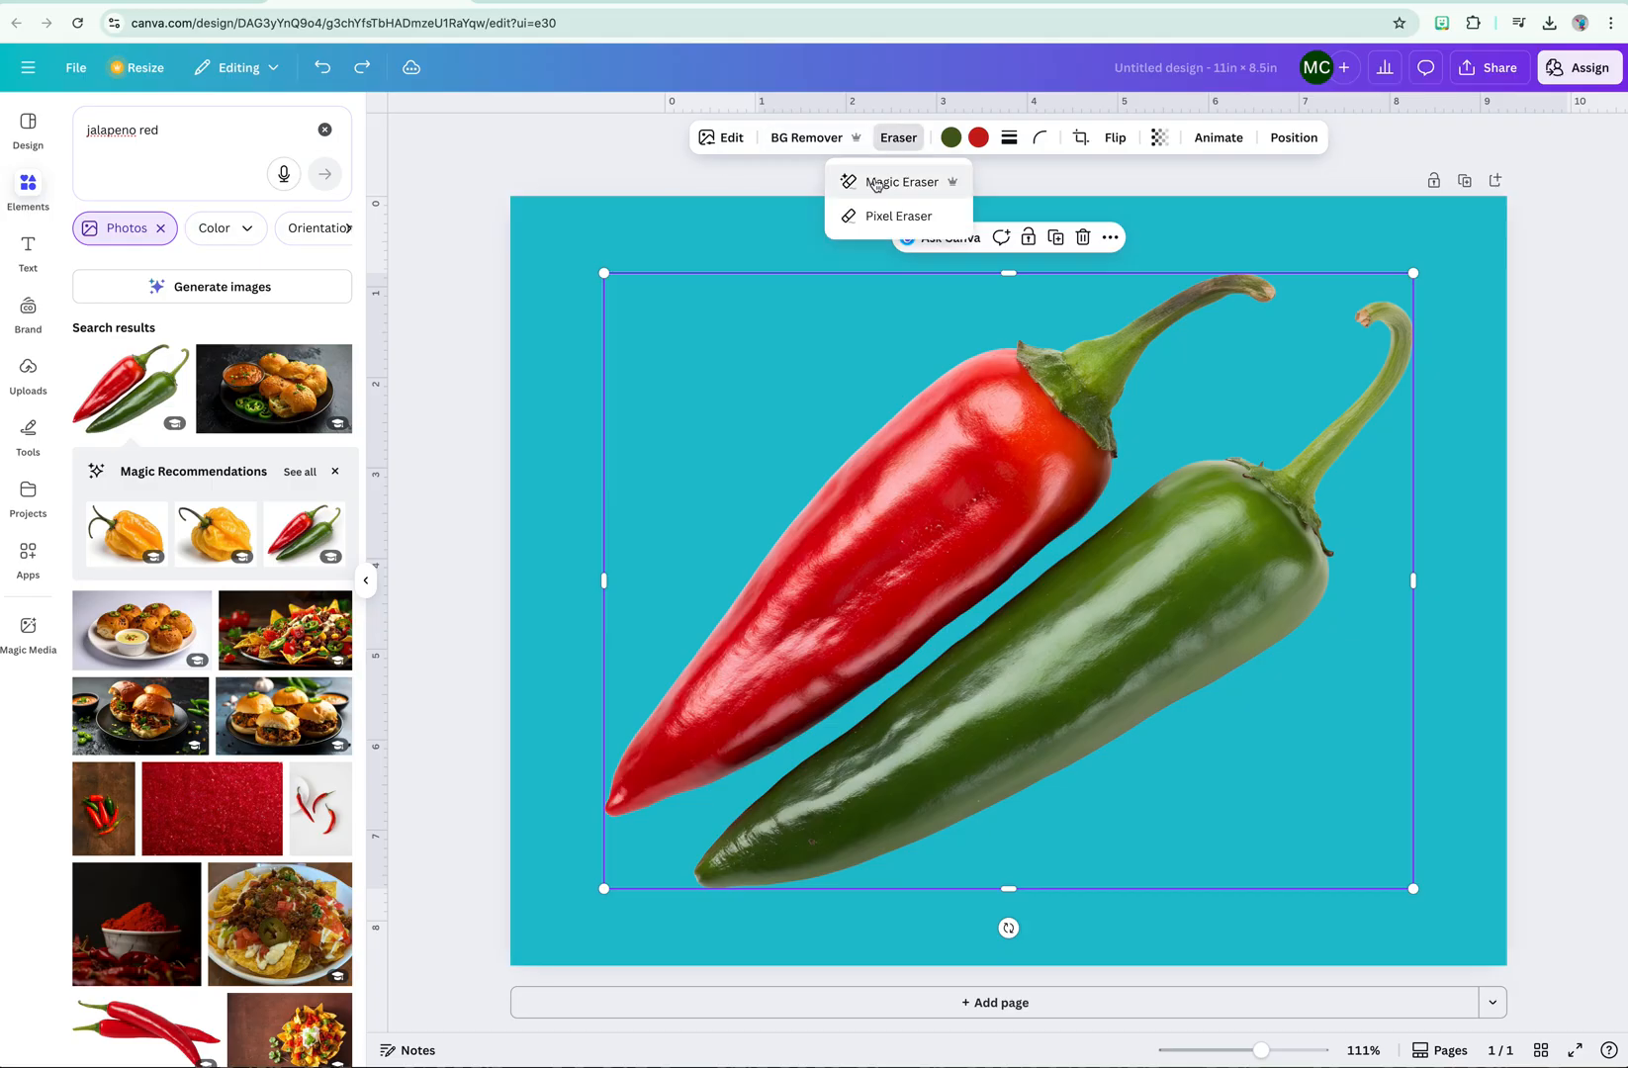
{"action": "left_click", "coordinate": [876, 181]}
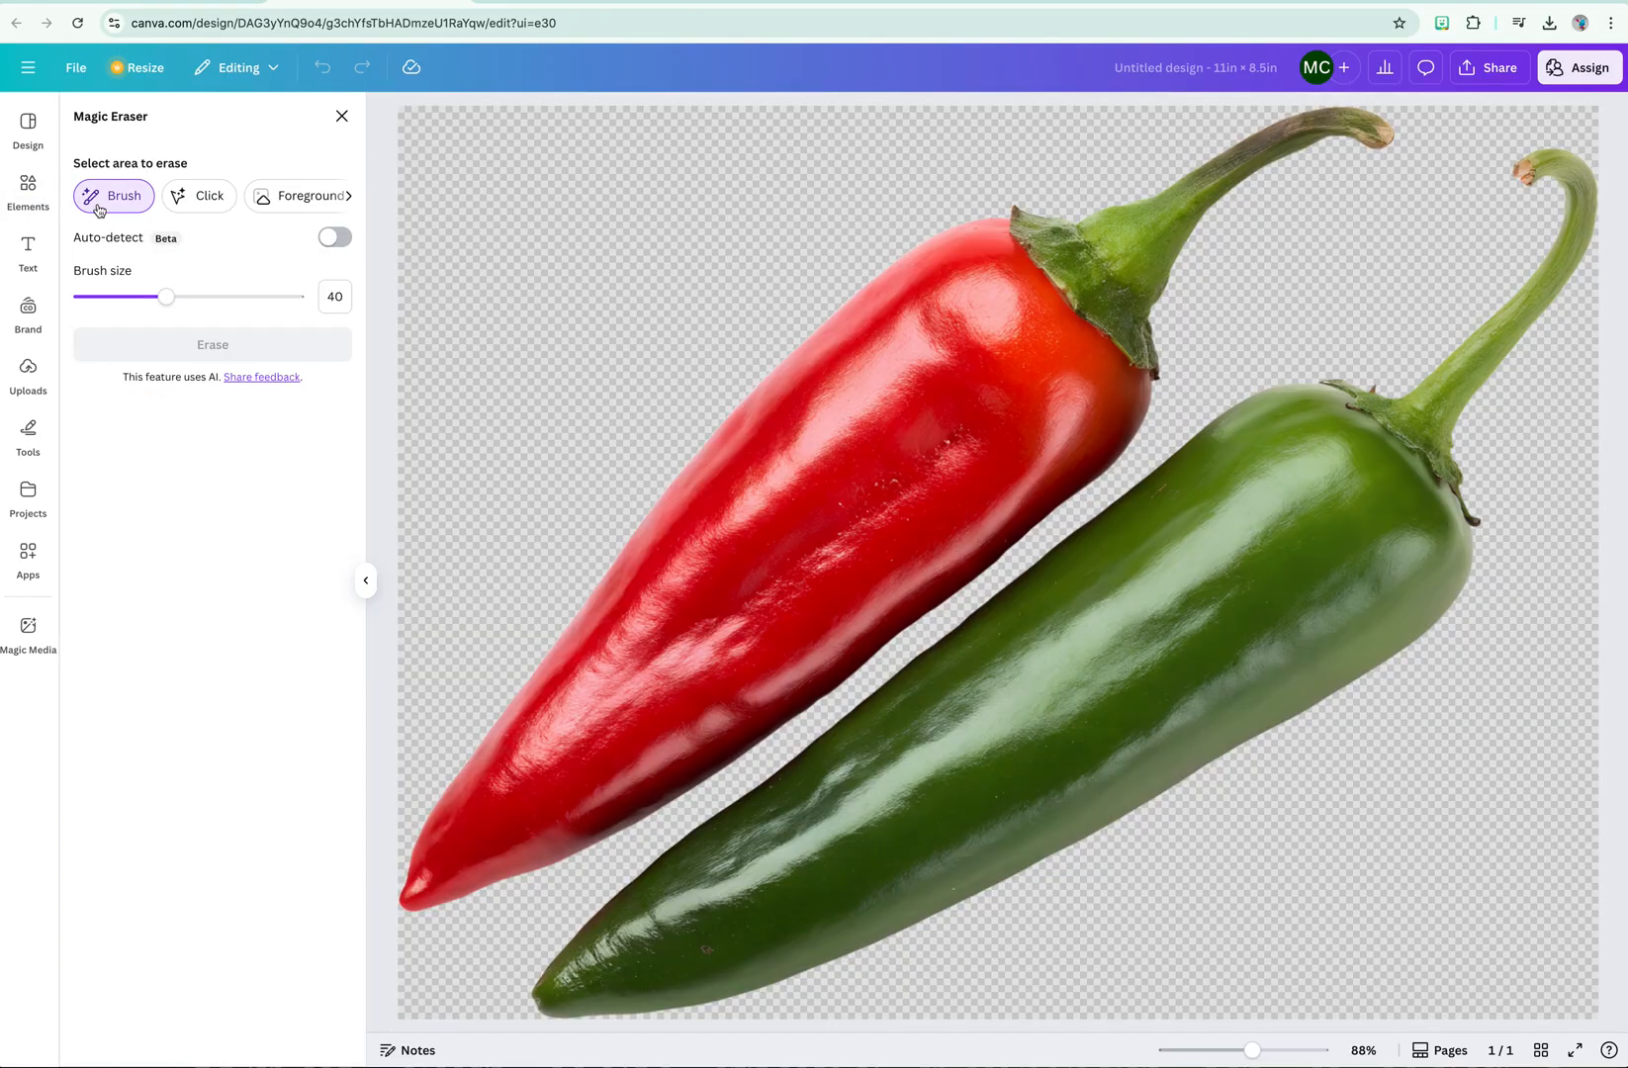
{"action": "mouse_move", "coordinate": [510, 989]}
{"action": "left_mouse_down"}
{"action": "mouse_move", "coordinate": [1116, 555]}
{"action": "mouse_move", "coordinate": [1250, 410]}
{"action": "mouse_move", "coordinate": [1443, 375]}
{"action": "mouse_move", "coordinate": [1578, 222]}
{"action": "mouse_move", "coordinate": [1578, 161]}
{"action": "mouse_move", "coordinate": [1526, 199]}
{"action": "mouse_move", "coordinate": [1504, 597]}
{"action": "mouse_move", "coordinate": [784, 955]}
{"action": "mouse_move", "coordinate": [619, 1008]}
{"action": "mouse_move", "coordinate": [1259, 580]}
{"action": "mouse_move", "coordinate": [1469, 383]}
{"action": "mouse_move", "coordinate": [1471, 542]}
{"action": "mouse_move", "coordinate": [1315, 658]}
{"action": "mouse_move", "coordinate": [1031, 695]}
{"action": "mouse_move", "coordinate": [1239, 509]}
{"action": "mouse_move", "coordinate": [1366, 435]}
{"action": "mouse_move", "coordinate": [1357, 535]}
{"action": "mouse_move", "coordinate": [1474, 430]}
{"action": "left_mouse_up"}
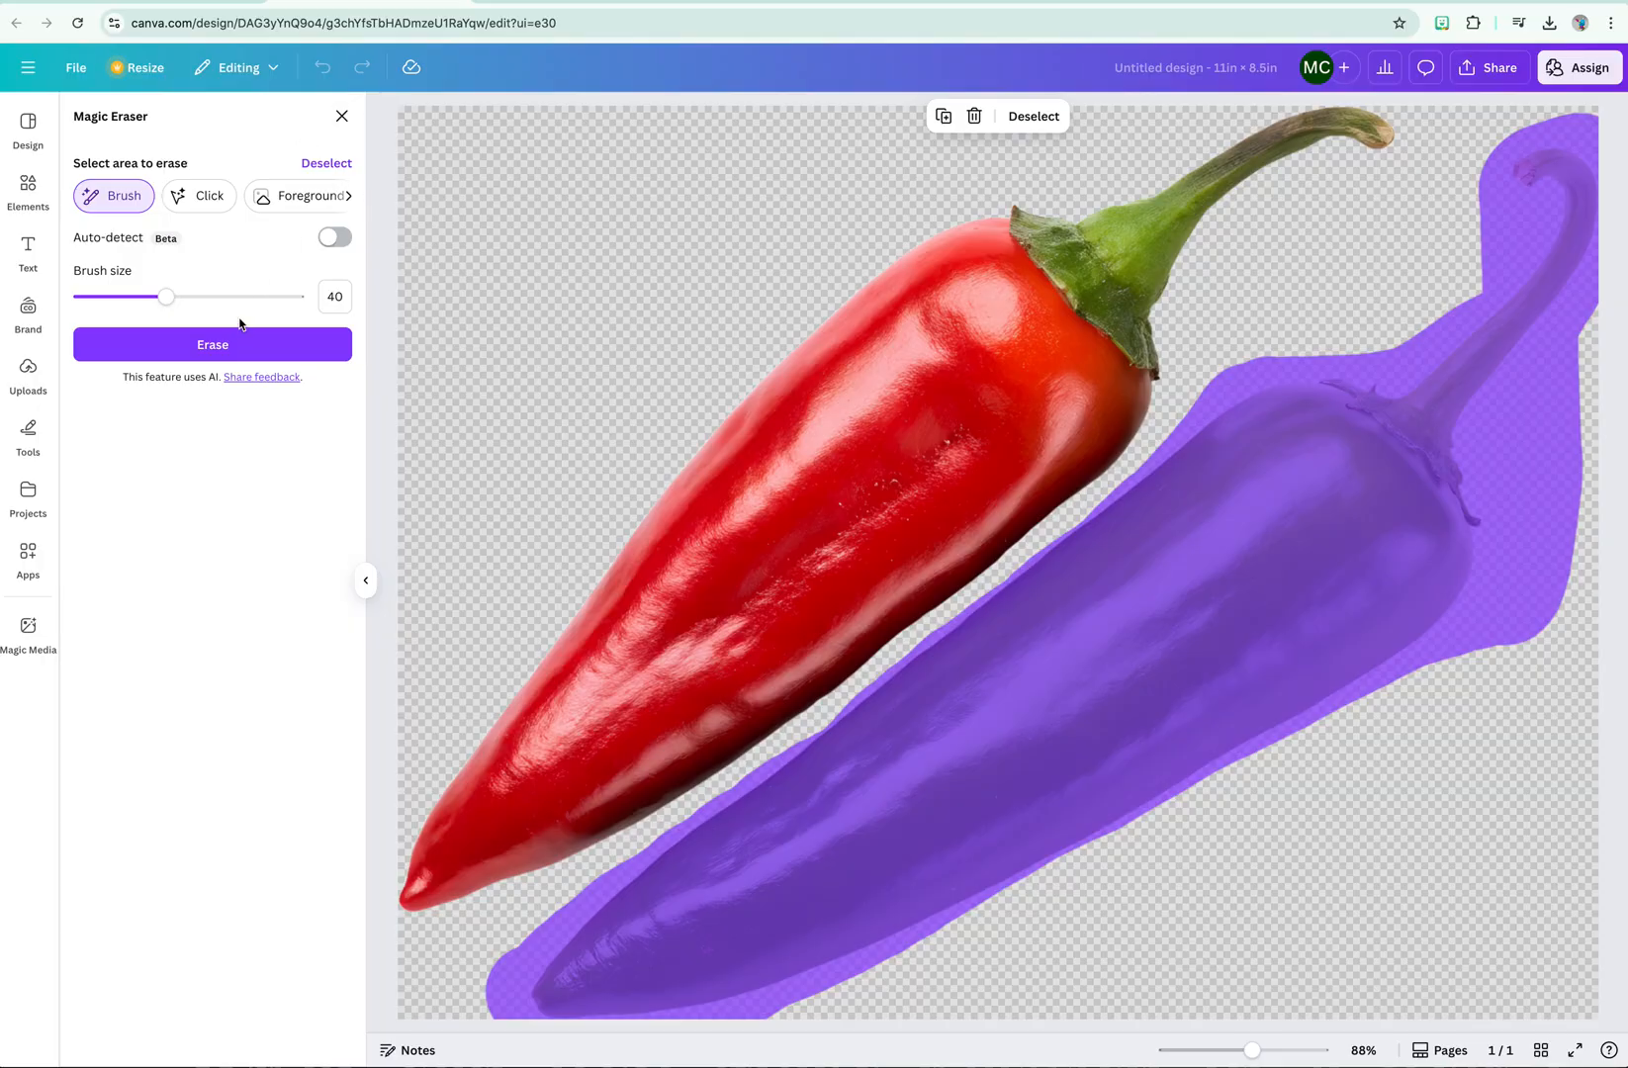
{"action": "left_click", "coordinate": [233, 350]}
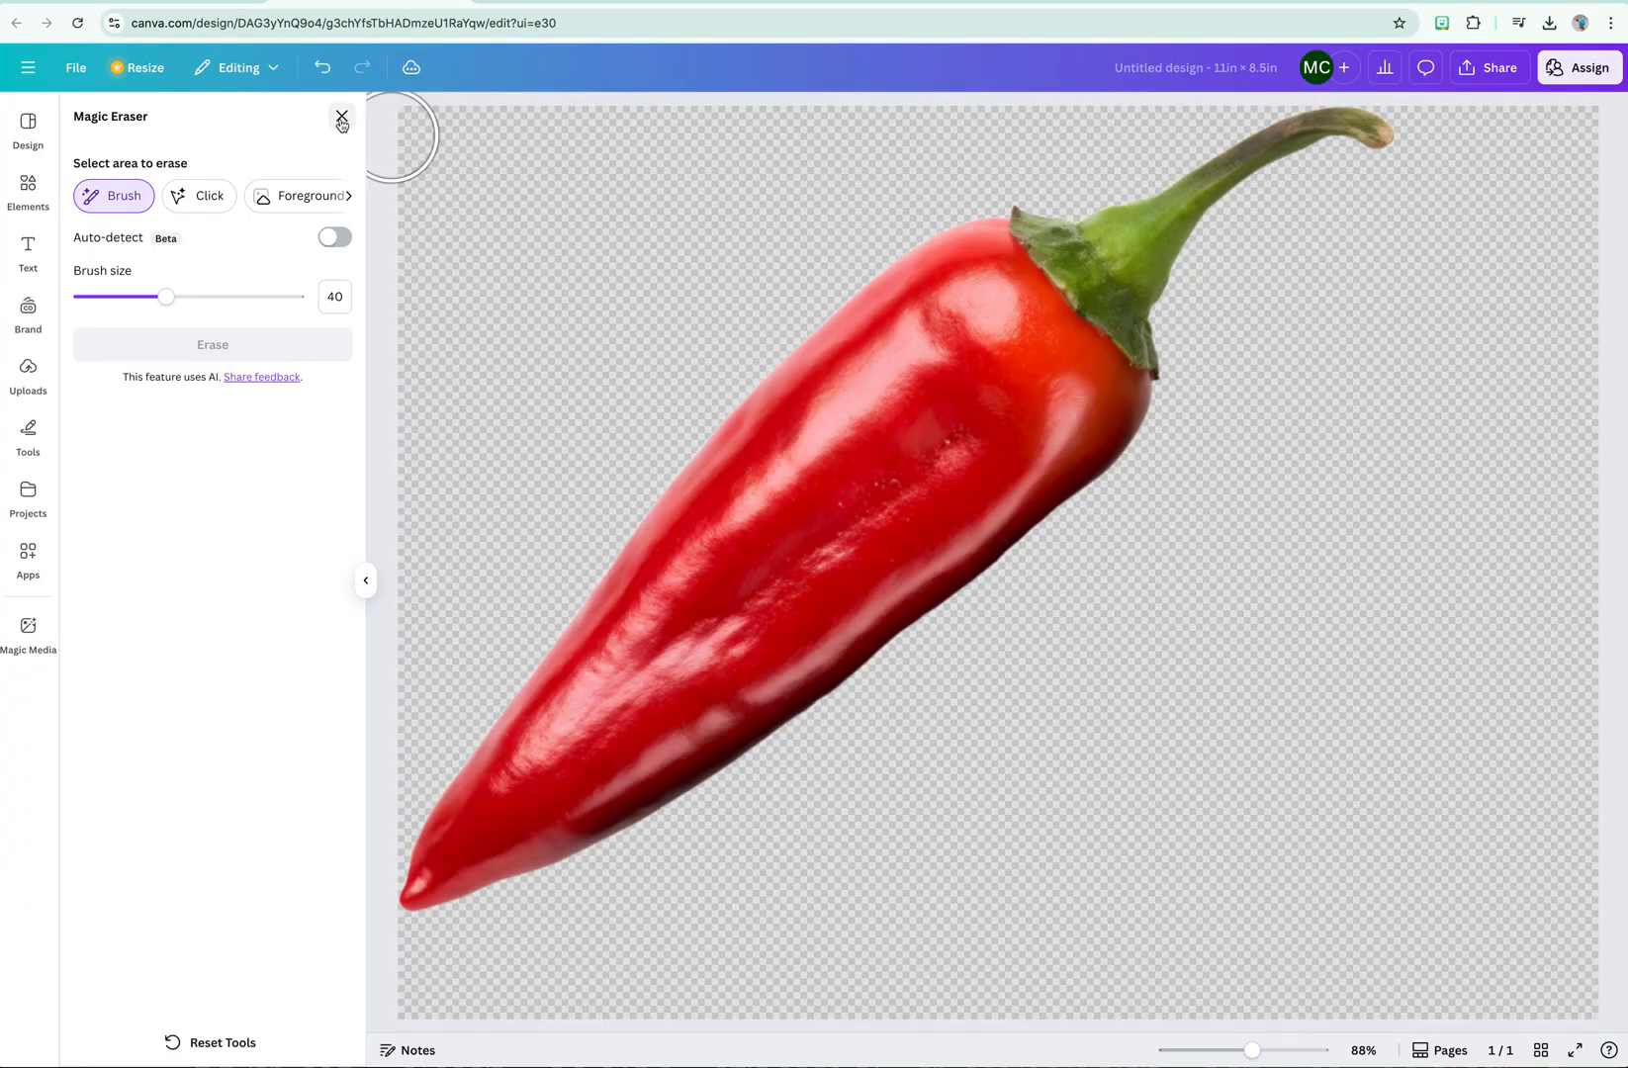
{"action": "left_click", "coordinate": [342, 119]}
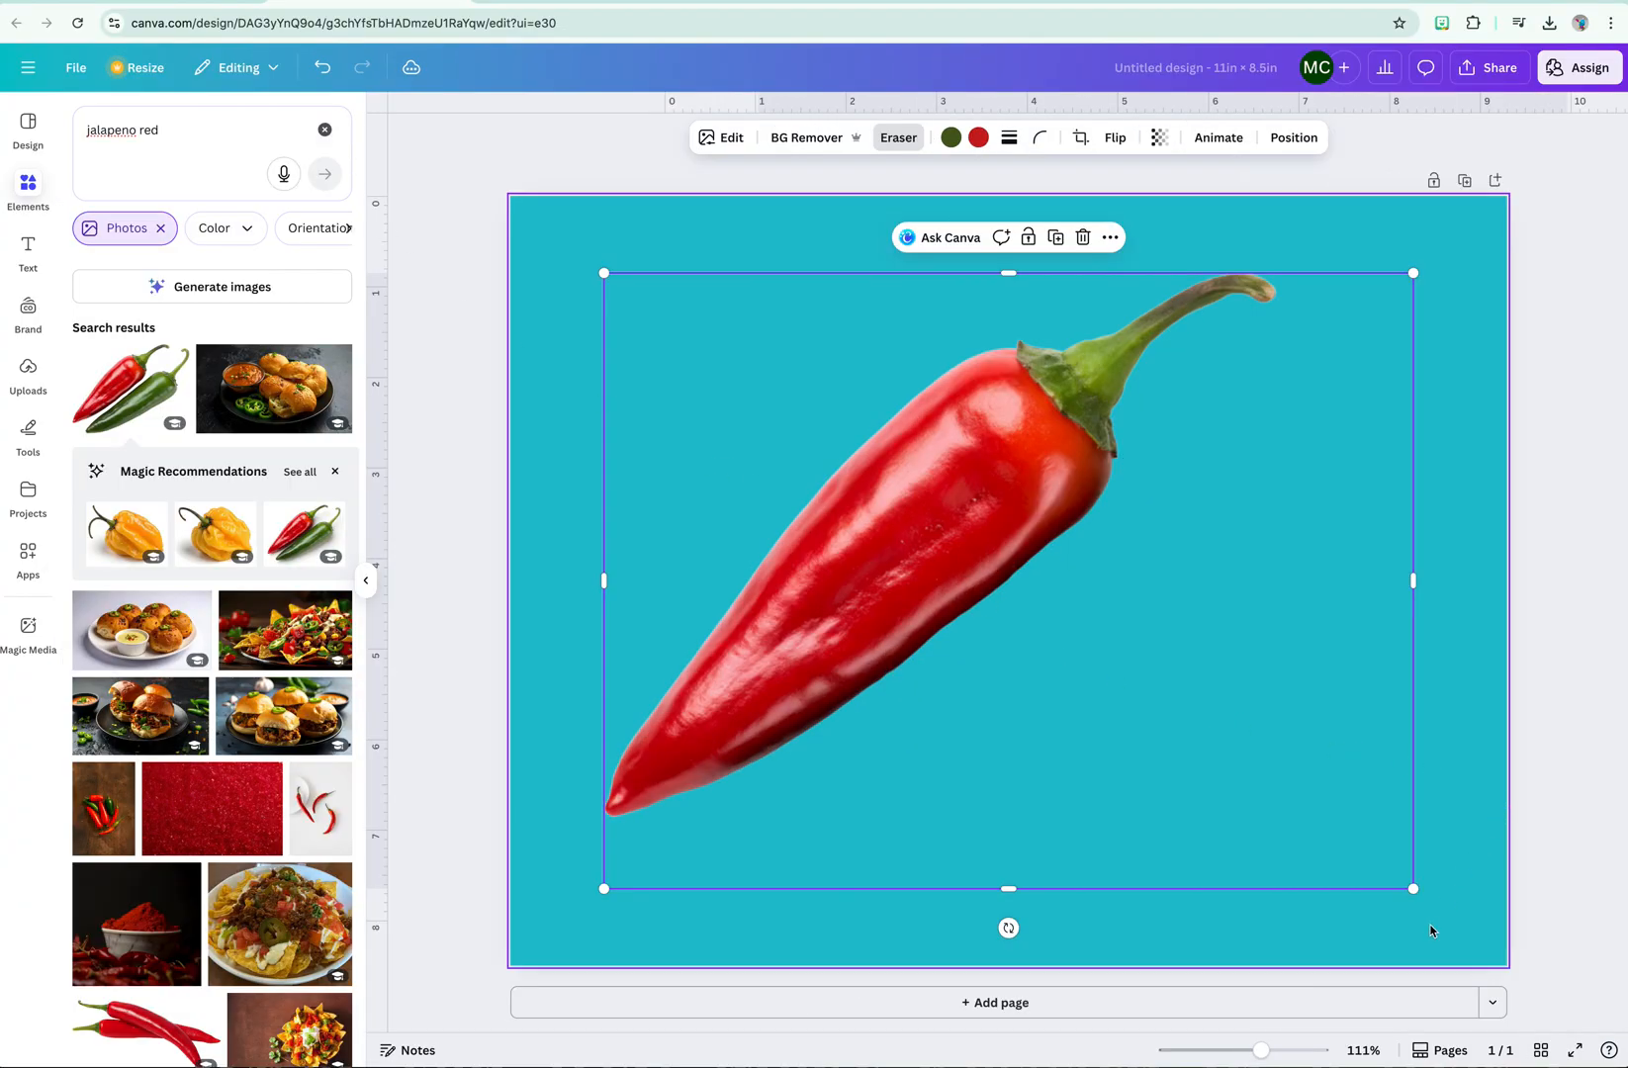
- Shrink the red pepper image, rotate it so the stem points up, and move it to the middle of the page
{"action": "left_click_drag", "start_coordinate": [1413, 889], "coordinate": [905, 599]}
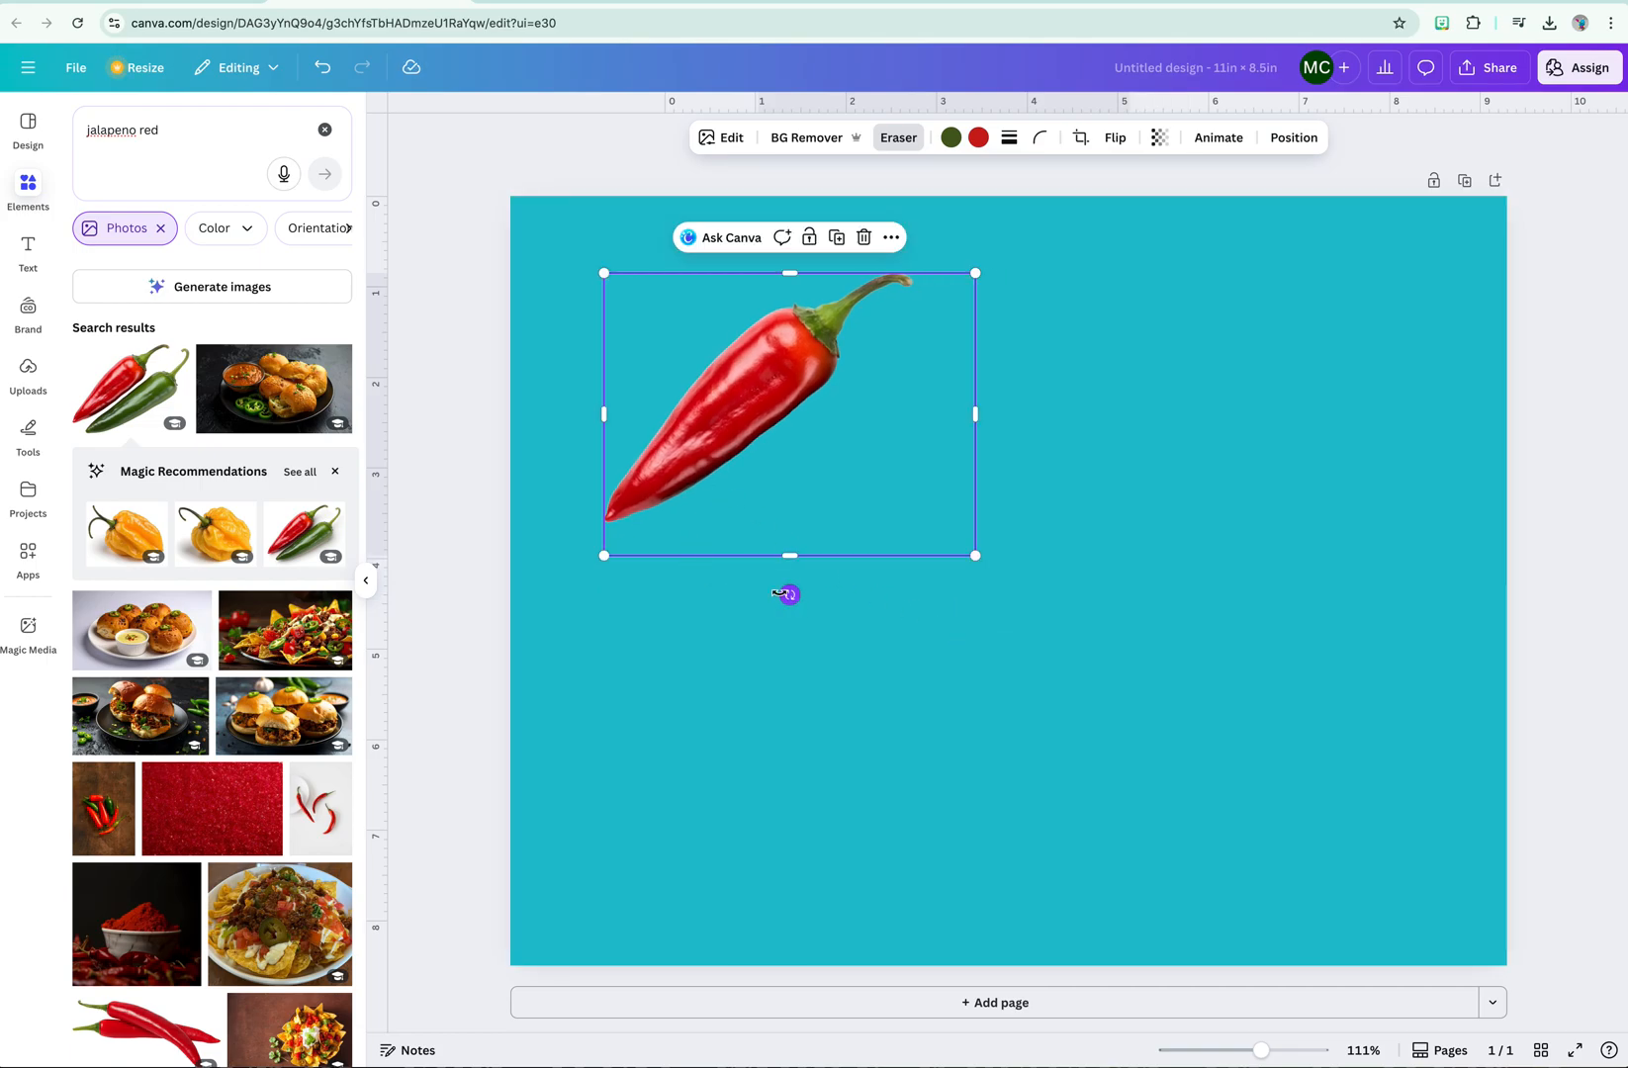
{"action": "left_click_drag", "start_coordinate": [782, 602], "coordinate": [914, 495]}
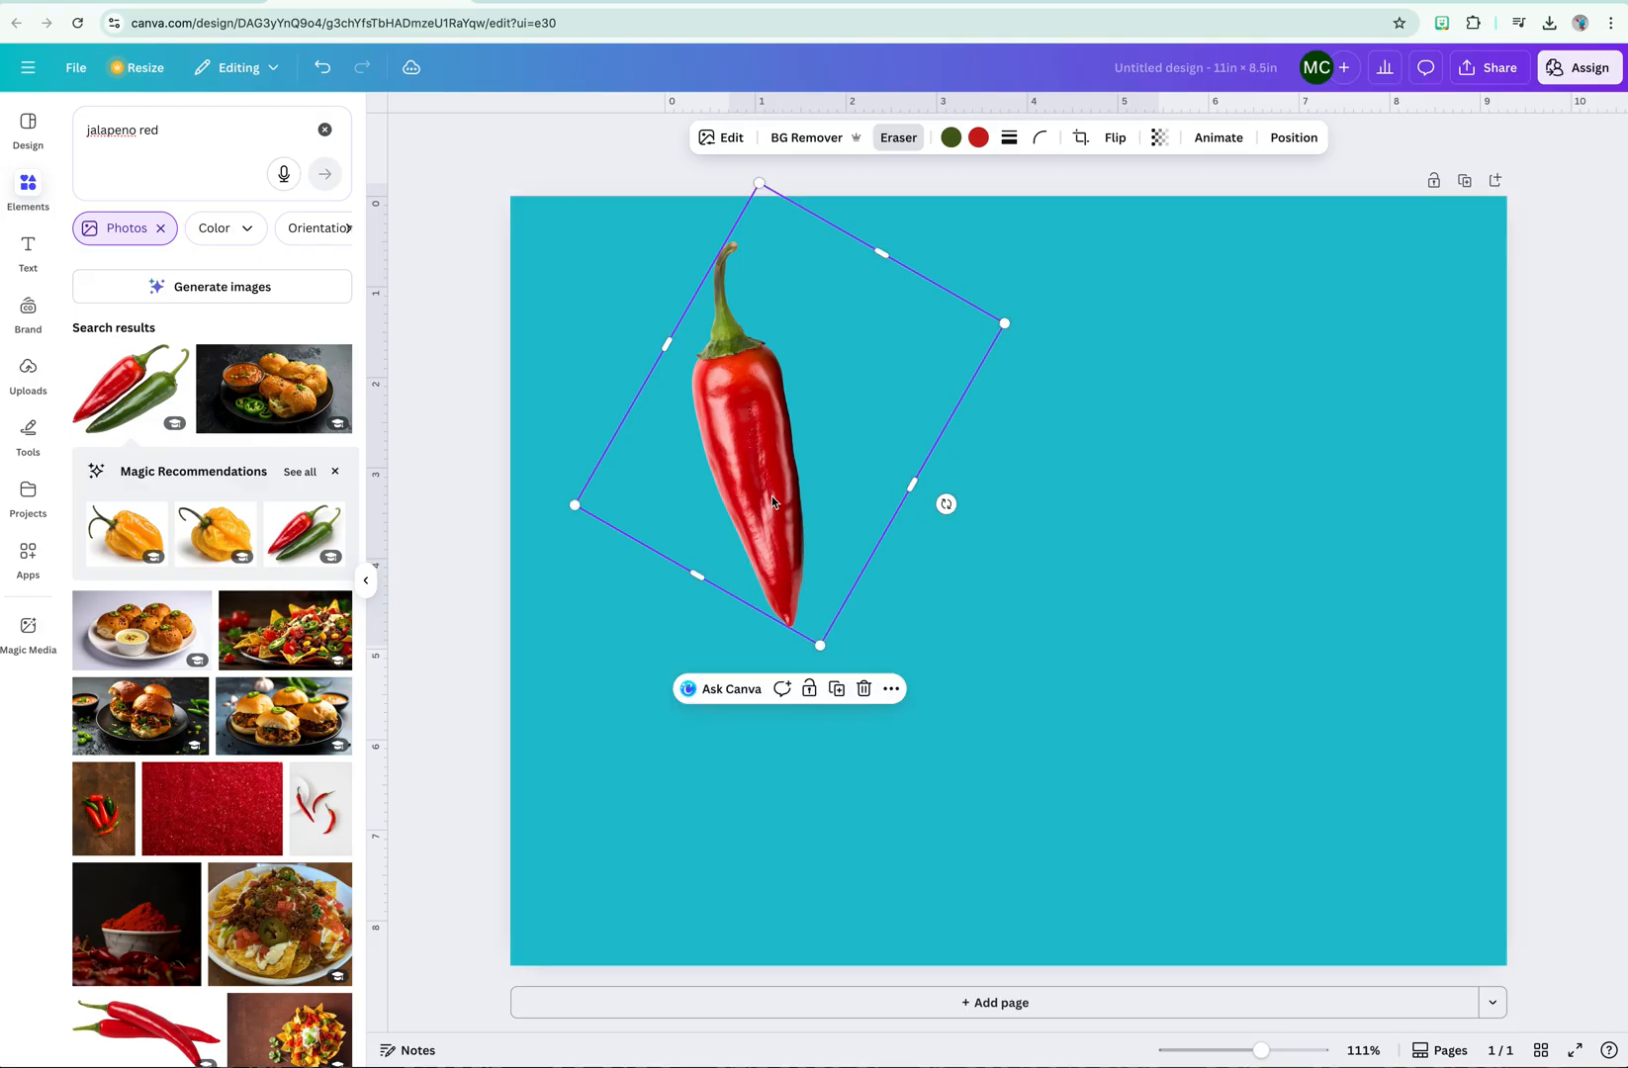
{"action": "left_click_drag", "start_coordinate": [772, 497], "coordinate": [975, 615]}
{"action": "left_click", "coordinate": [1259, 683]}
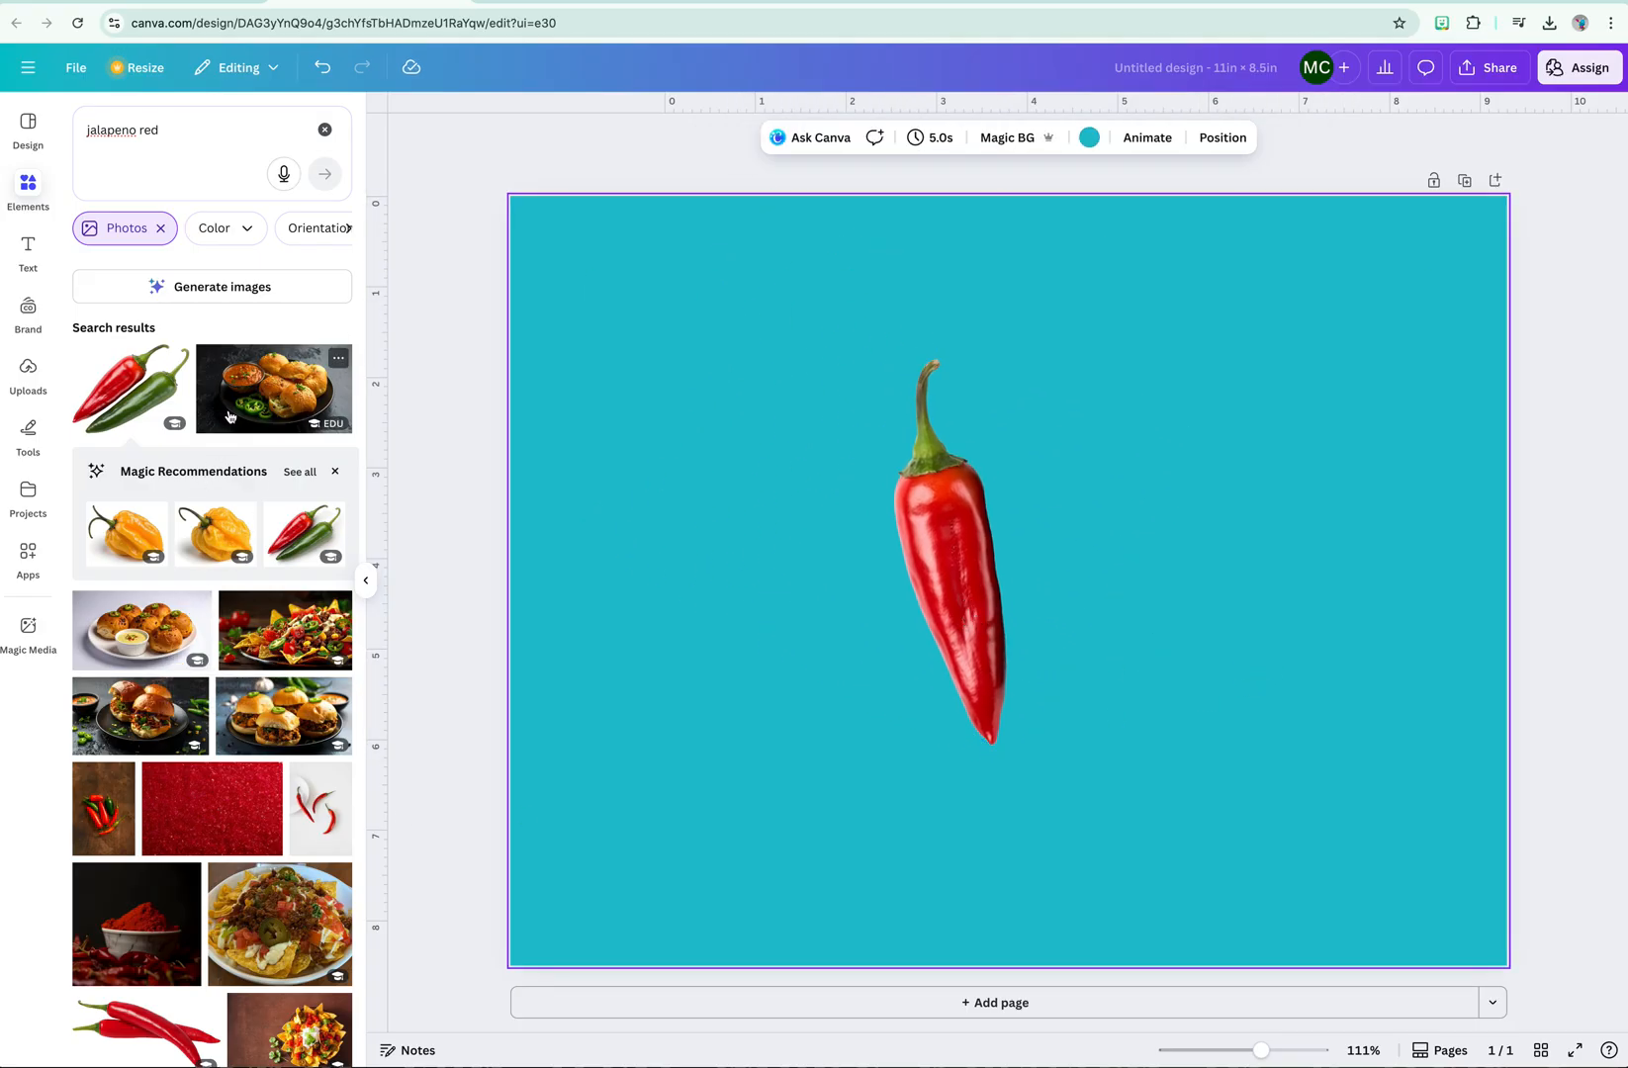
- Search the elements library for "eyes"
{"action": "left_click", "coordinate": [171, 133]}
{"action": "type", "text": "eyes"}
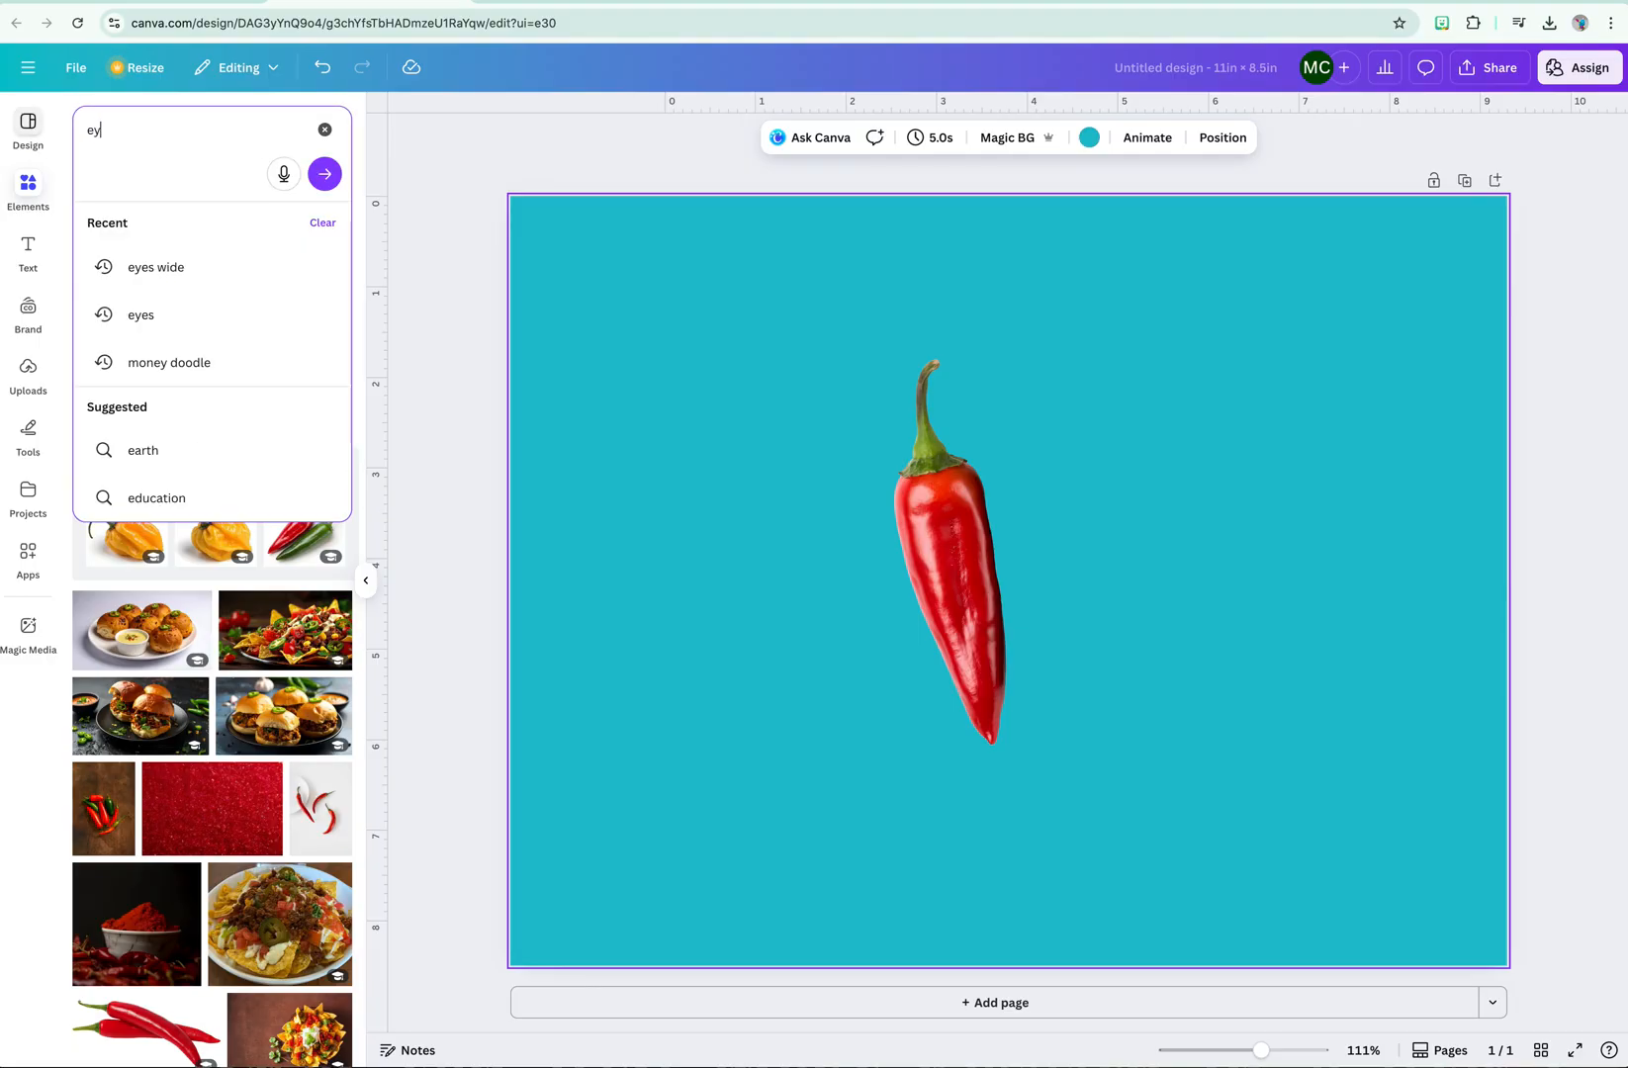
{"action": "key", "text": "Return"}
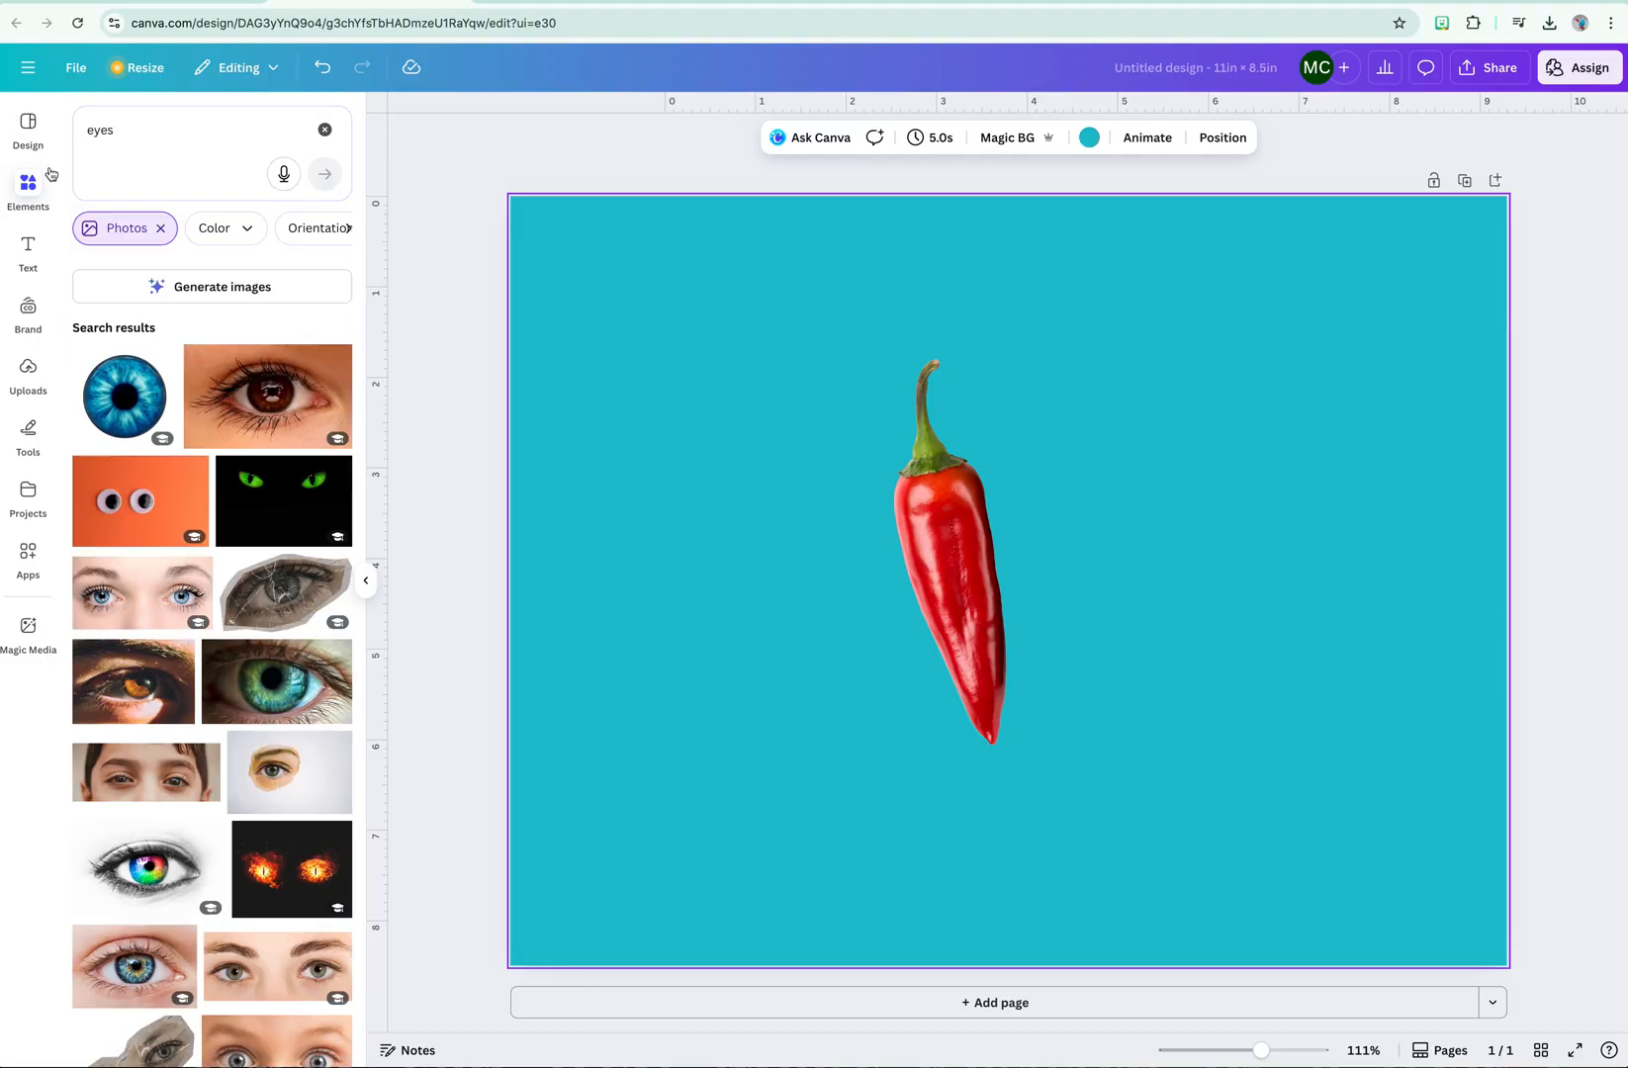
- Try the cartoon eyes graphic with lashes, scaled down on the pepper's upper half, and delete it
{"action": "left_click", "coordinate": [162, 230]}
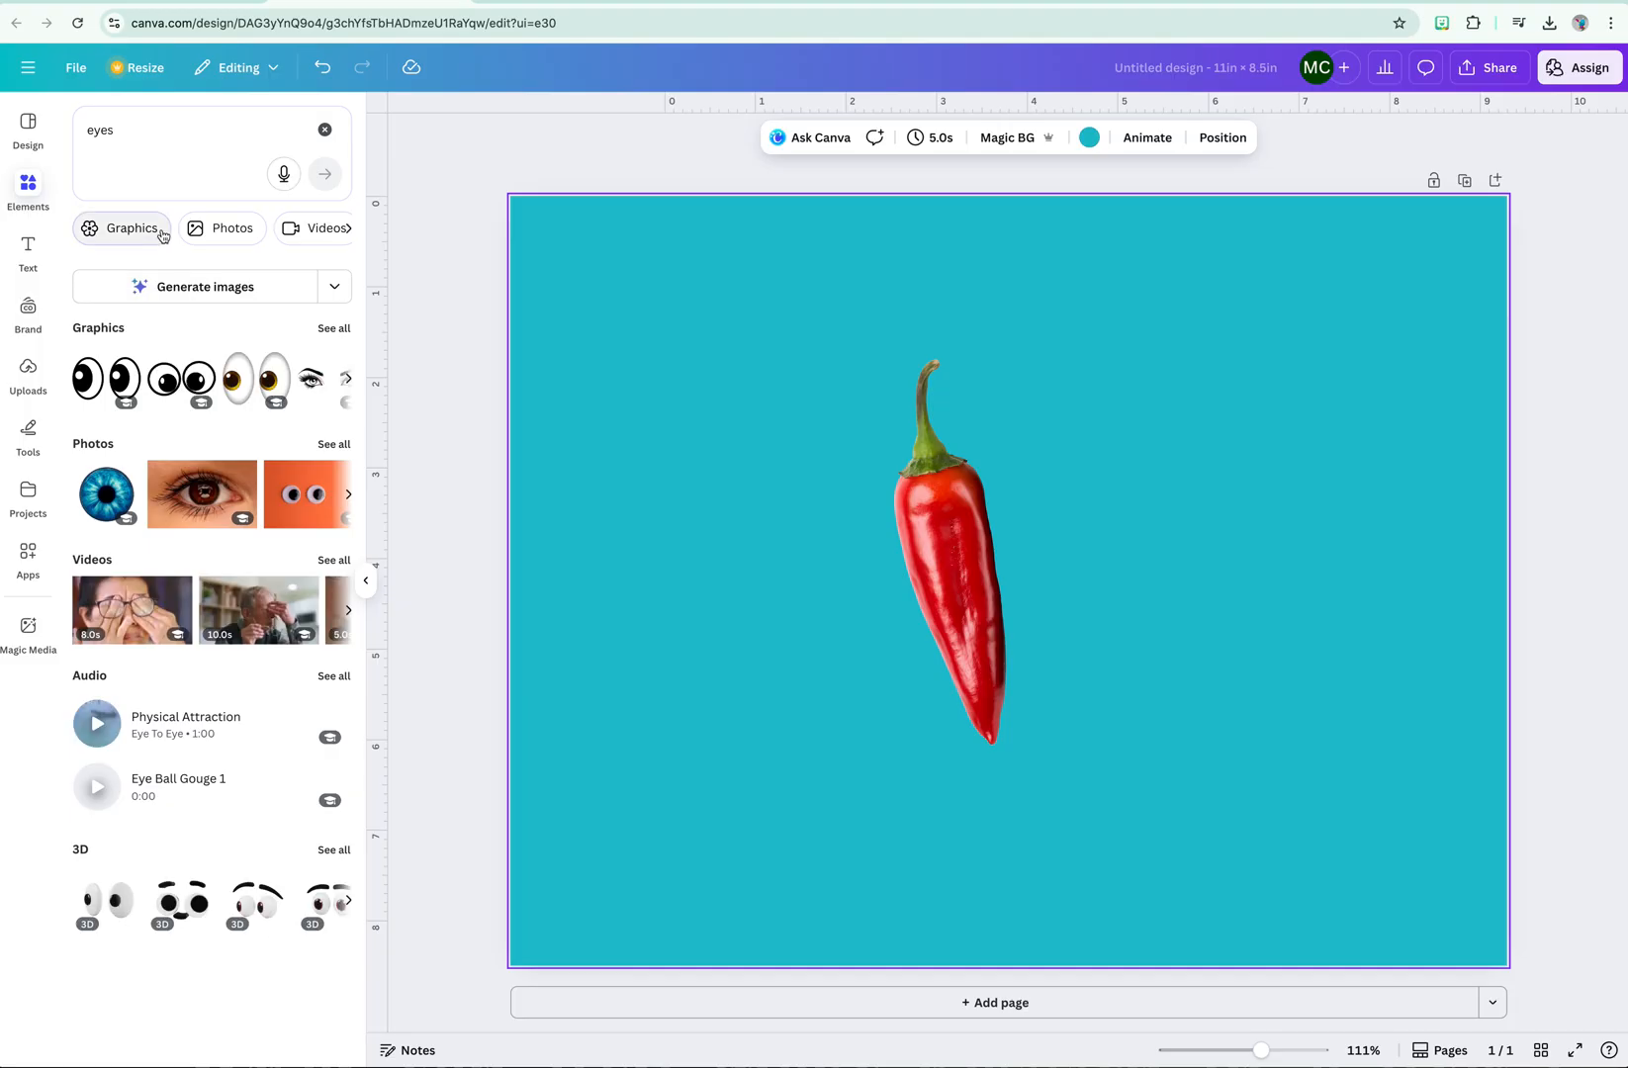
{"action": "left_click", "coordinate": [331, 328]}
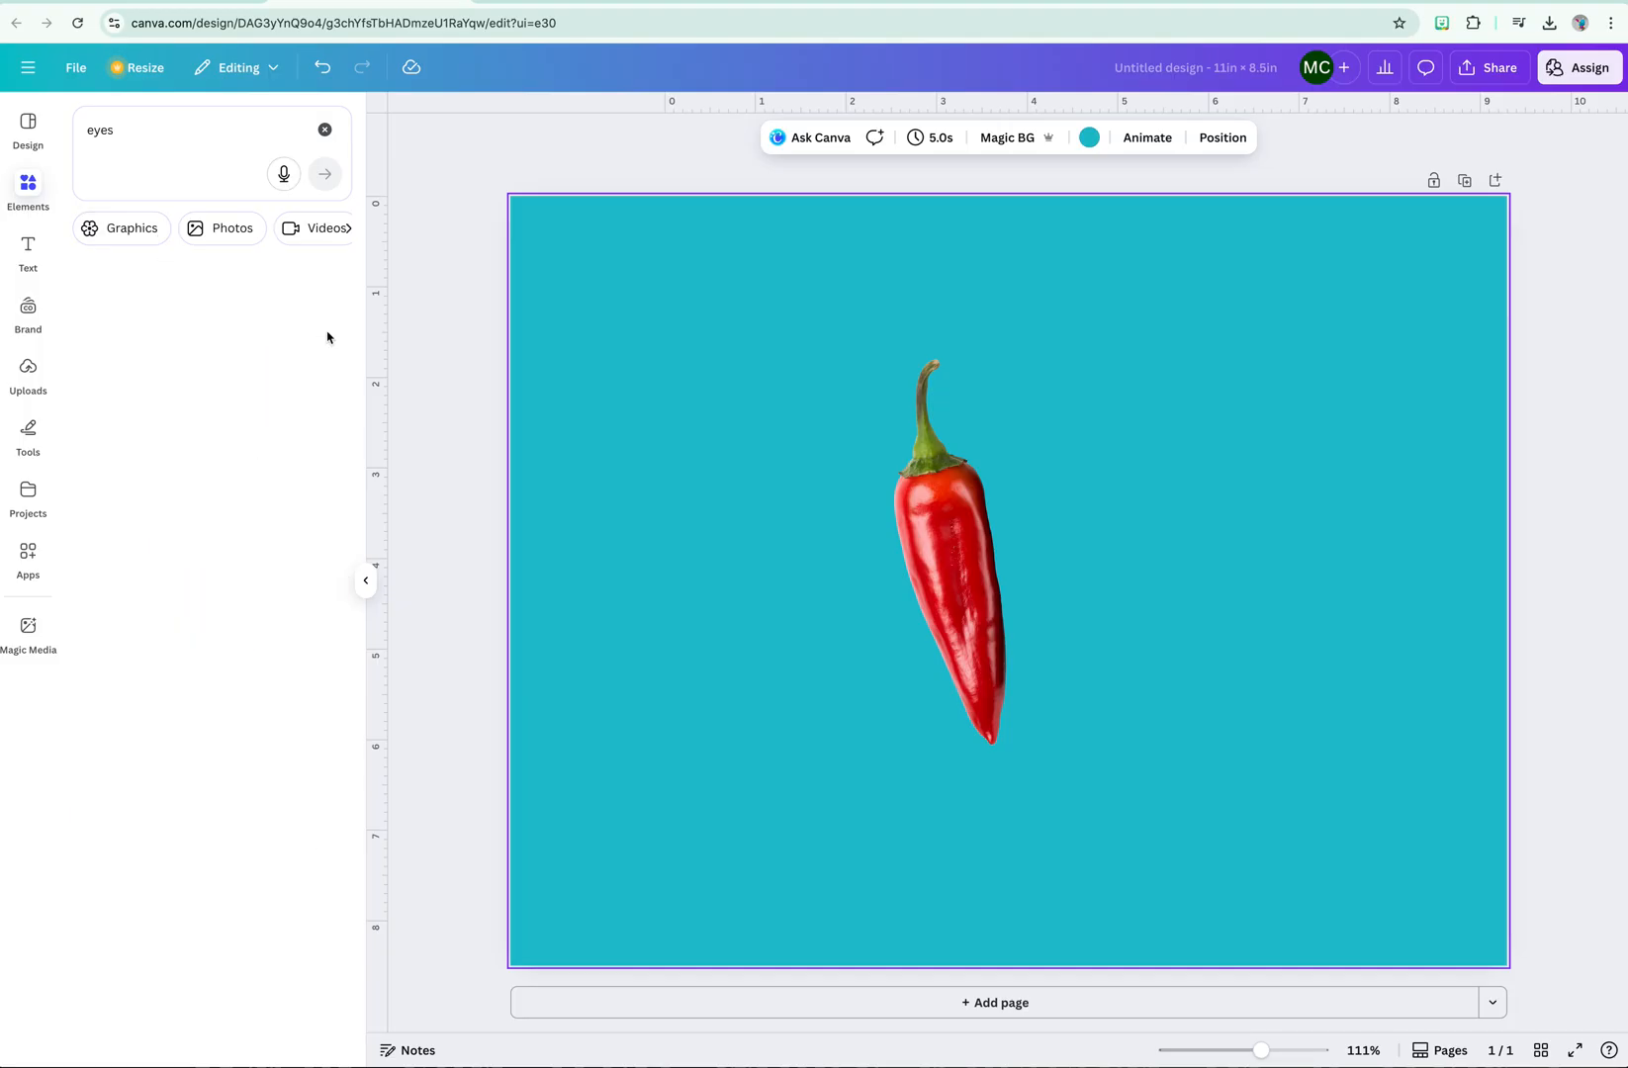
{"action": "left_click", "coordinate": [212, 441]}
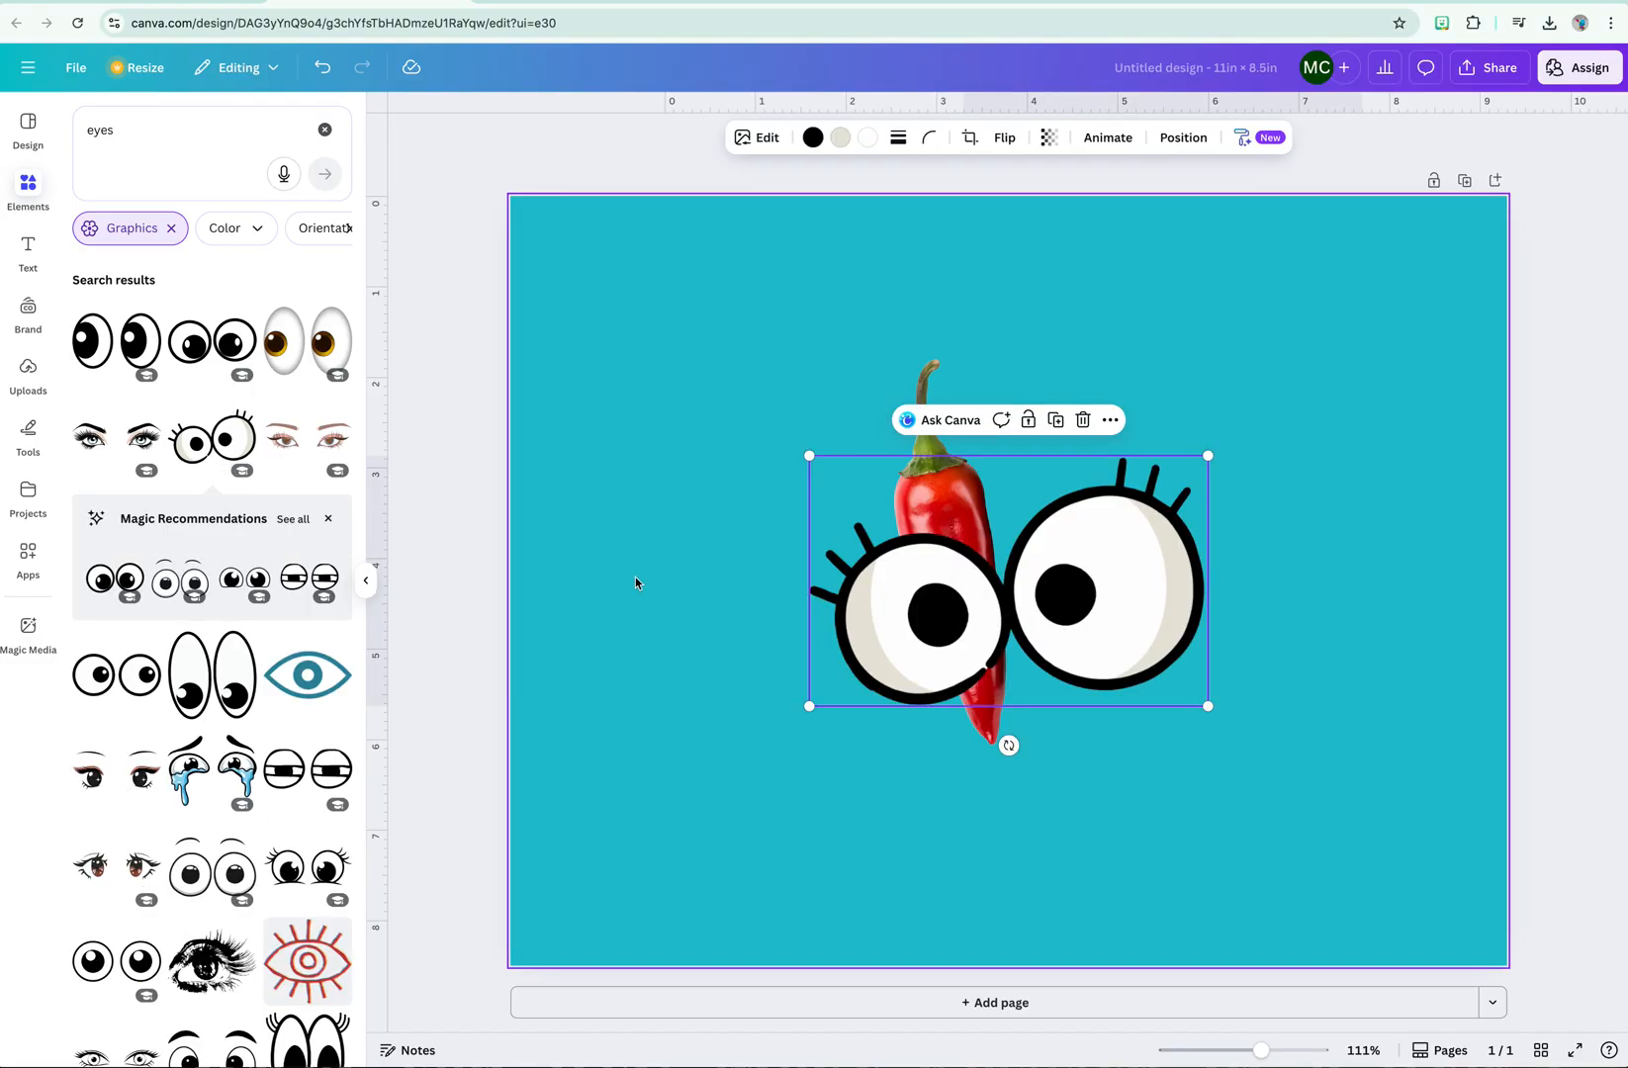
{"action": "left_click_drag", "start_coordinate": [1206, 706], "coordinate": [1004, 562]}
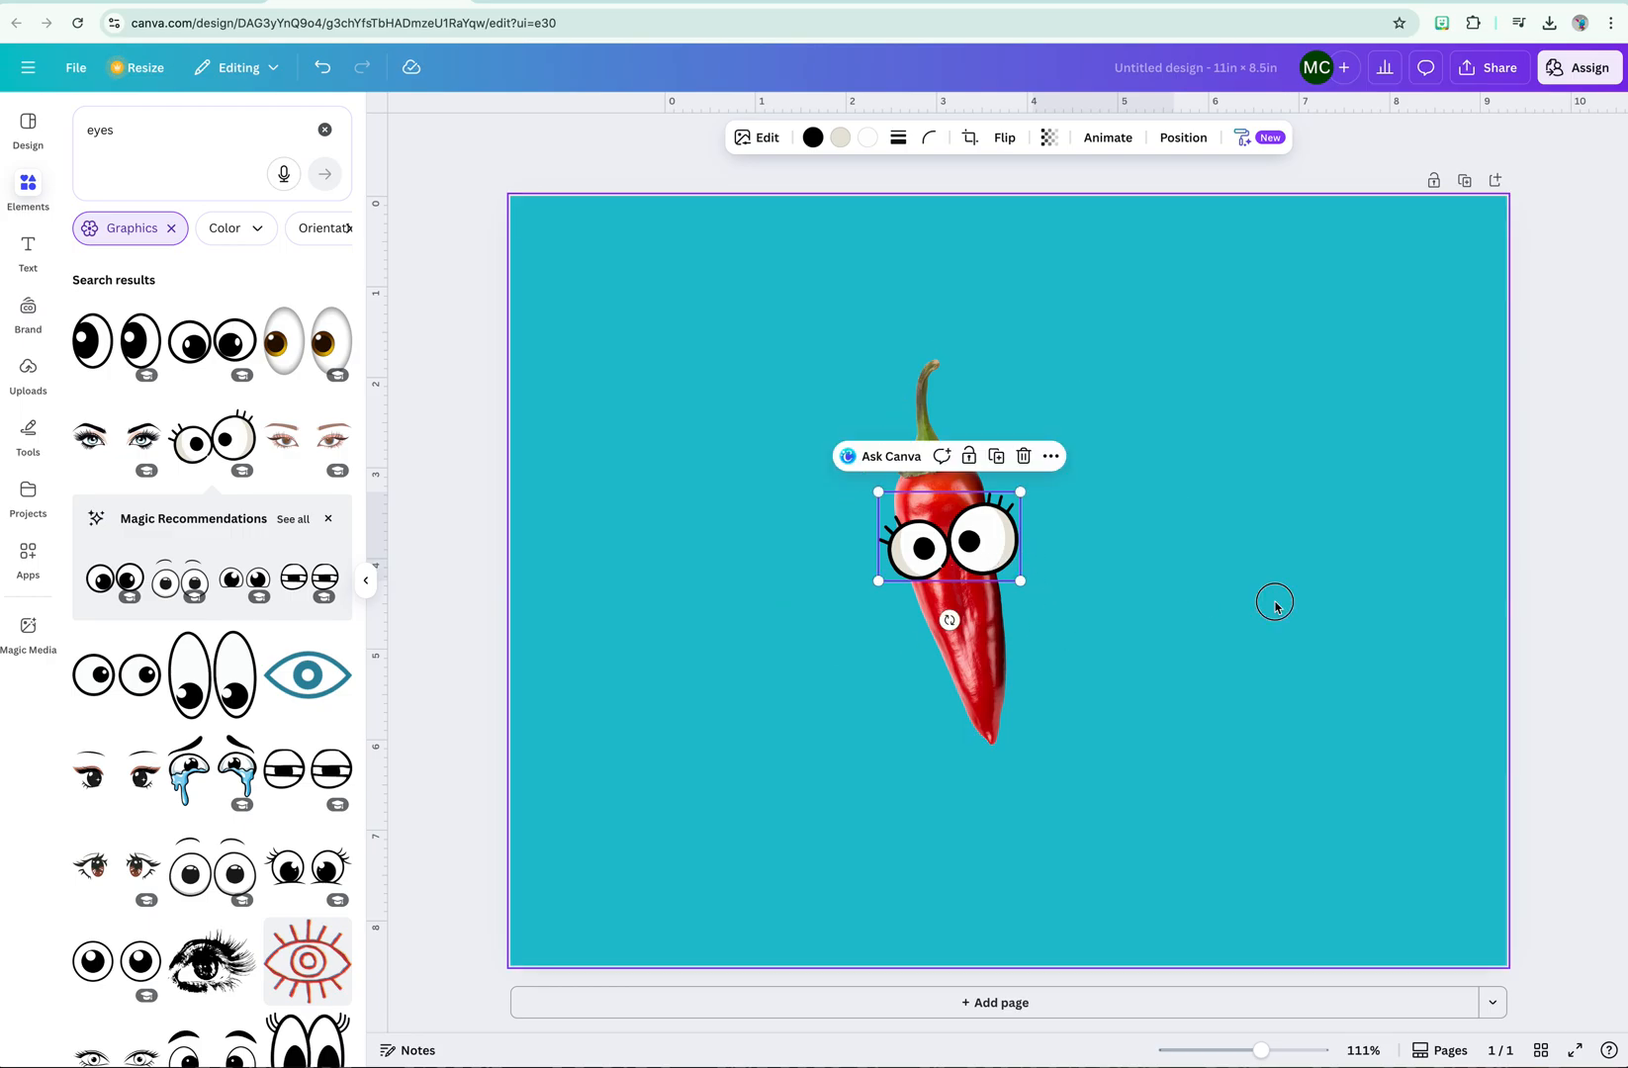
{"action": "left_click", "coordinate": [1266, 606]}
{"action": "left_click", "coordinate": [1008, 543]}
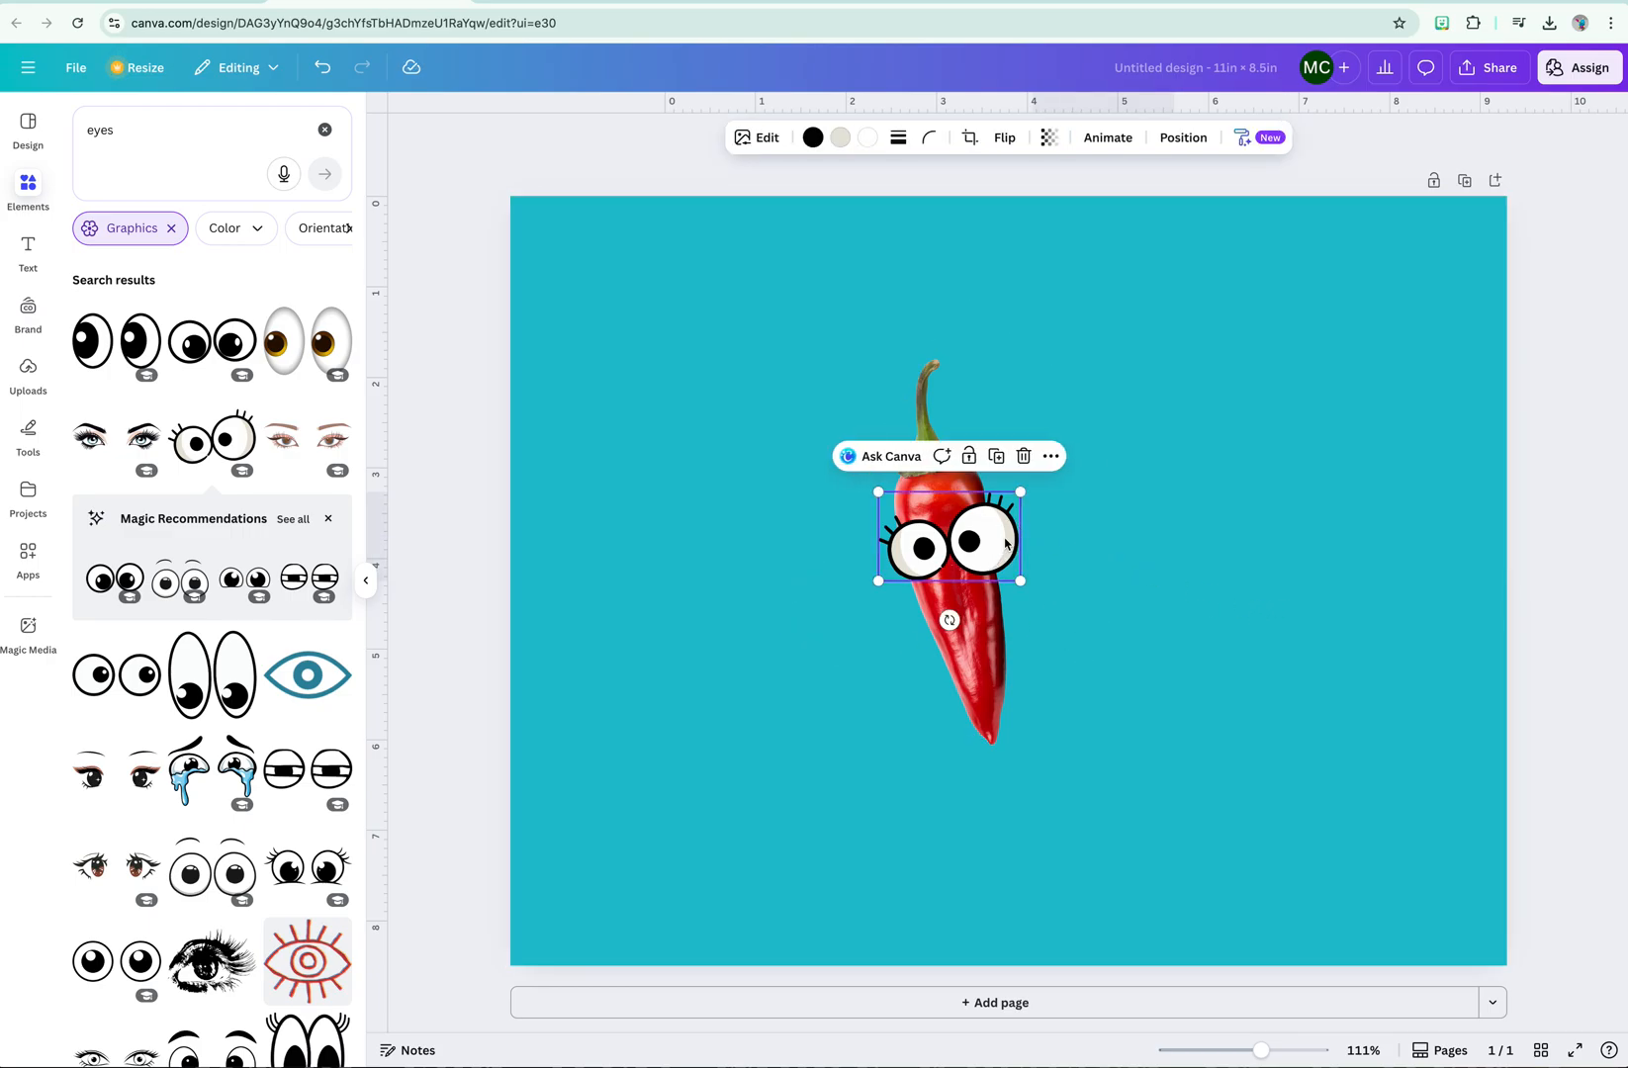
{"action": "key", "text": "Delete"}
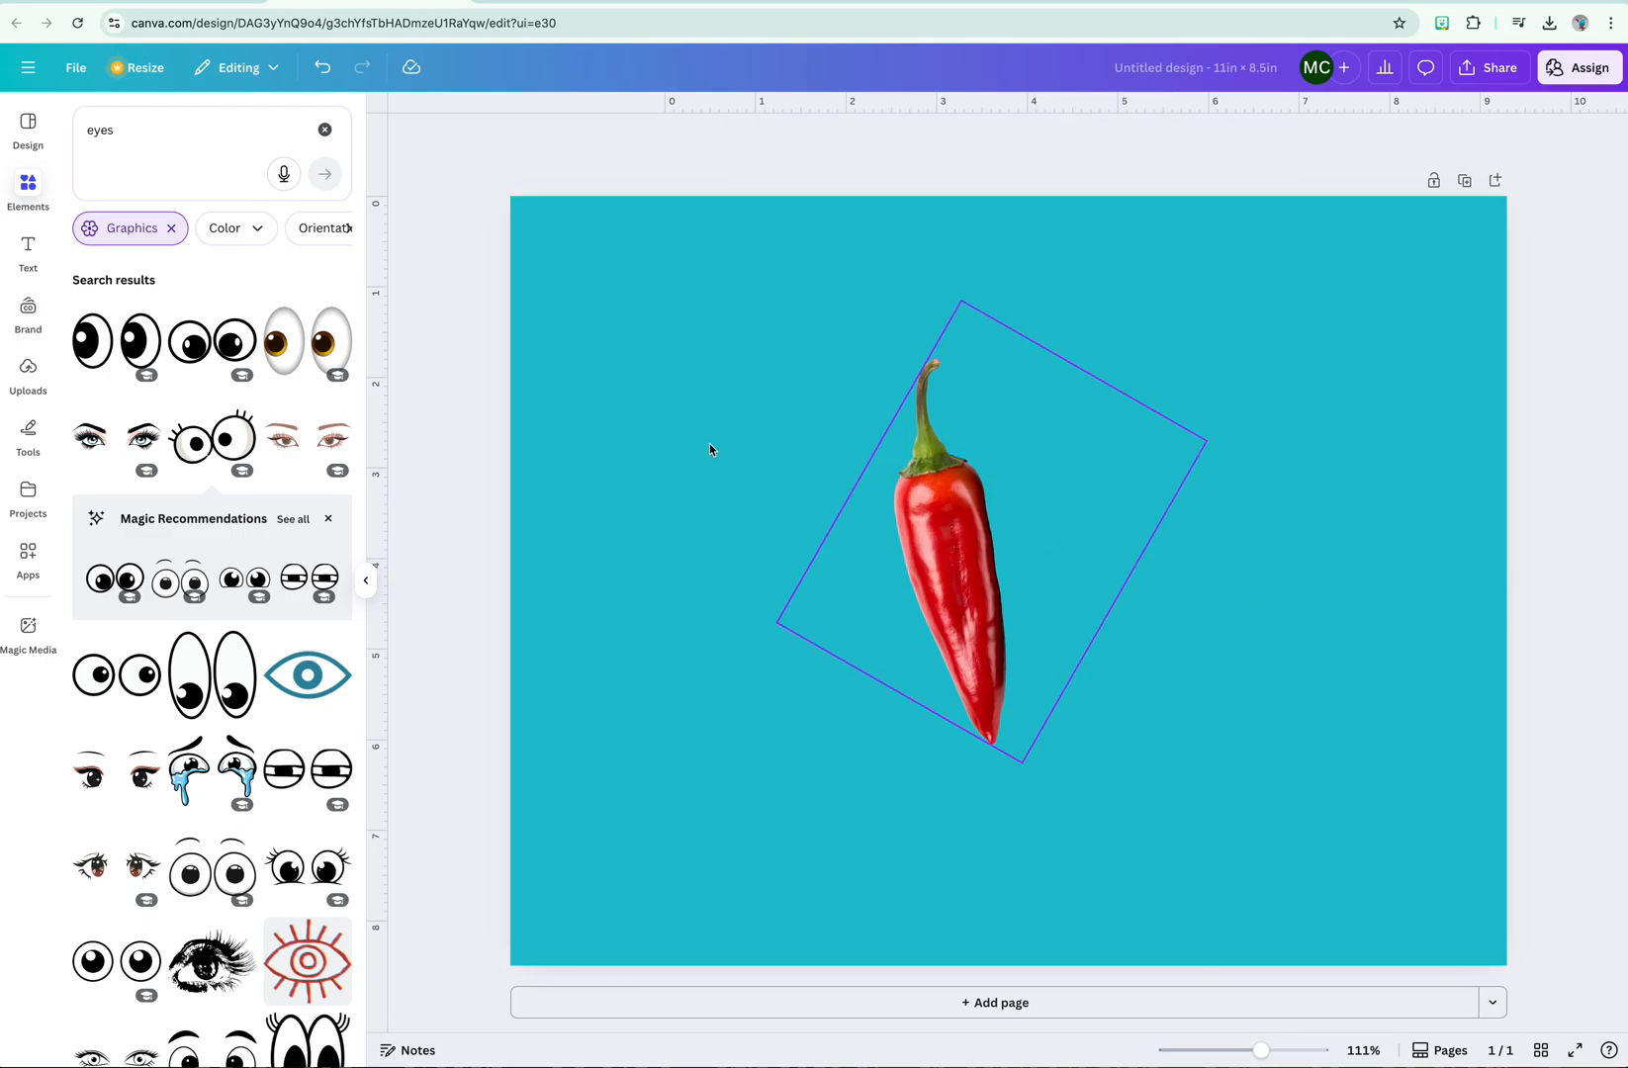
- Search photos for "eyes wide" and add the close-up of the wide-eyed face with dark eyebrows to the page
{"action": "left_click", "coordinate": [171, 229]}
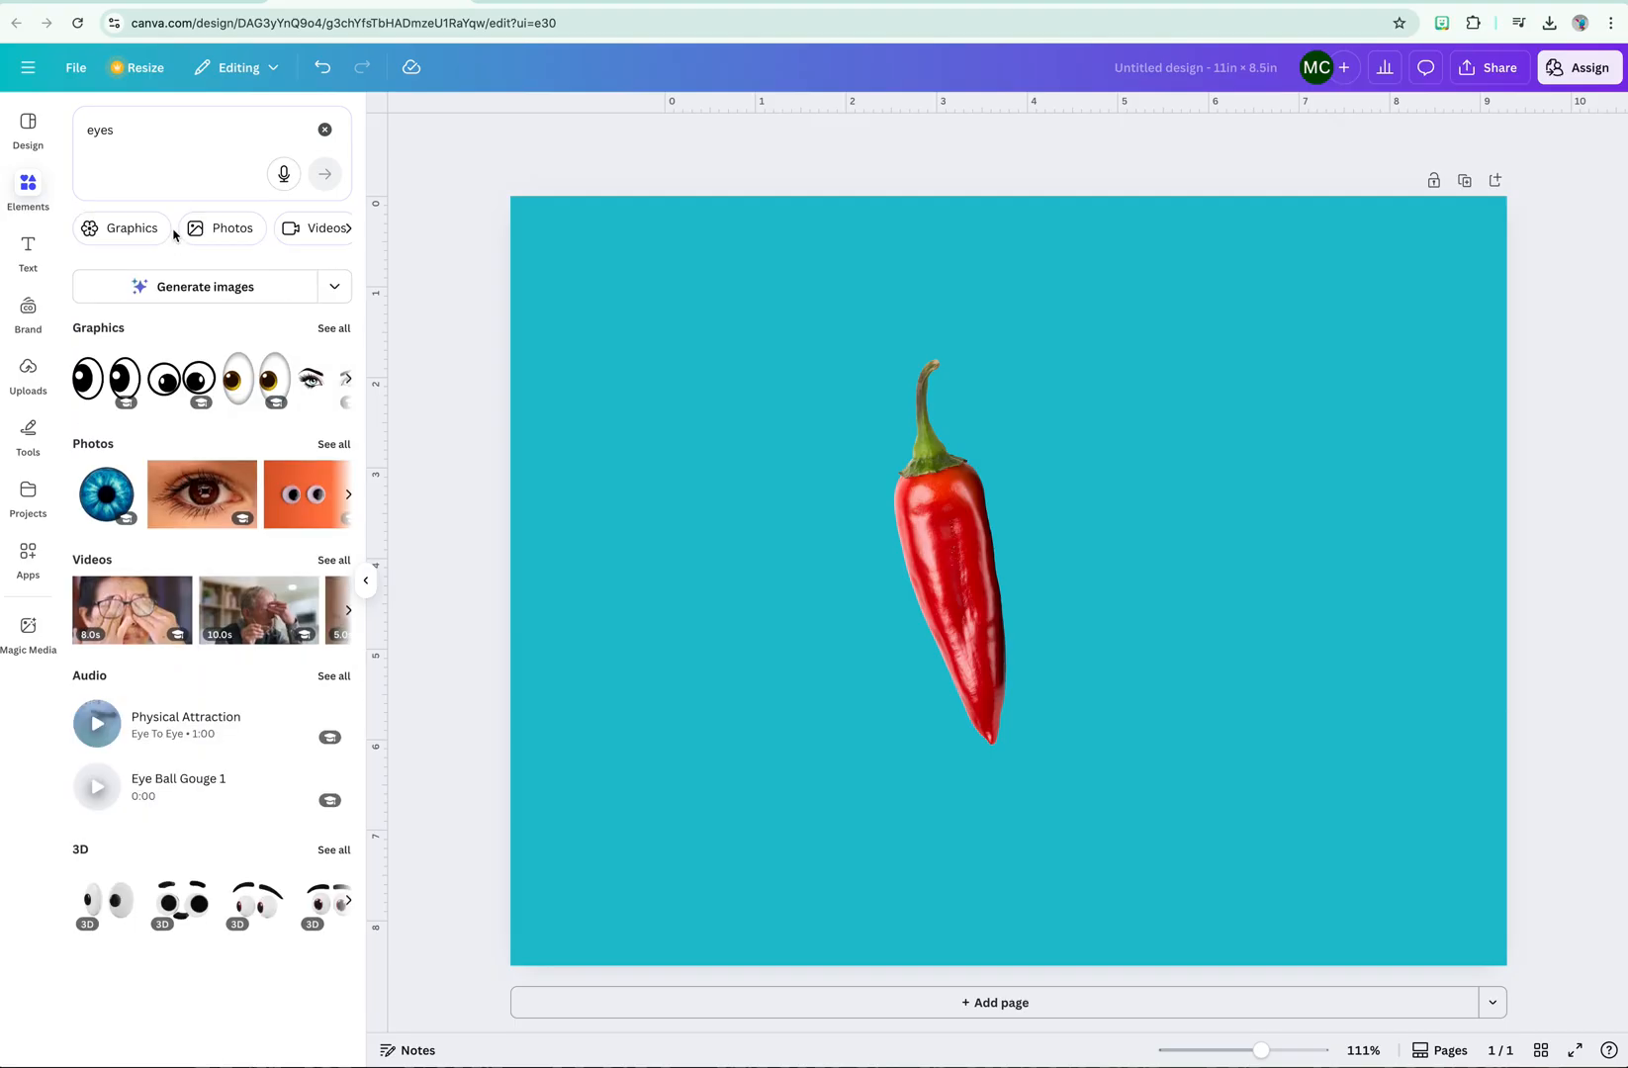
{"action": "left_click", "coordinate": [224, 237]}
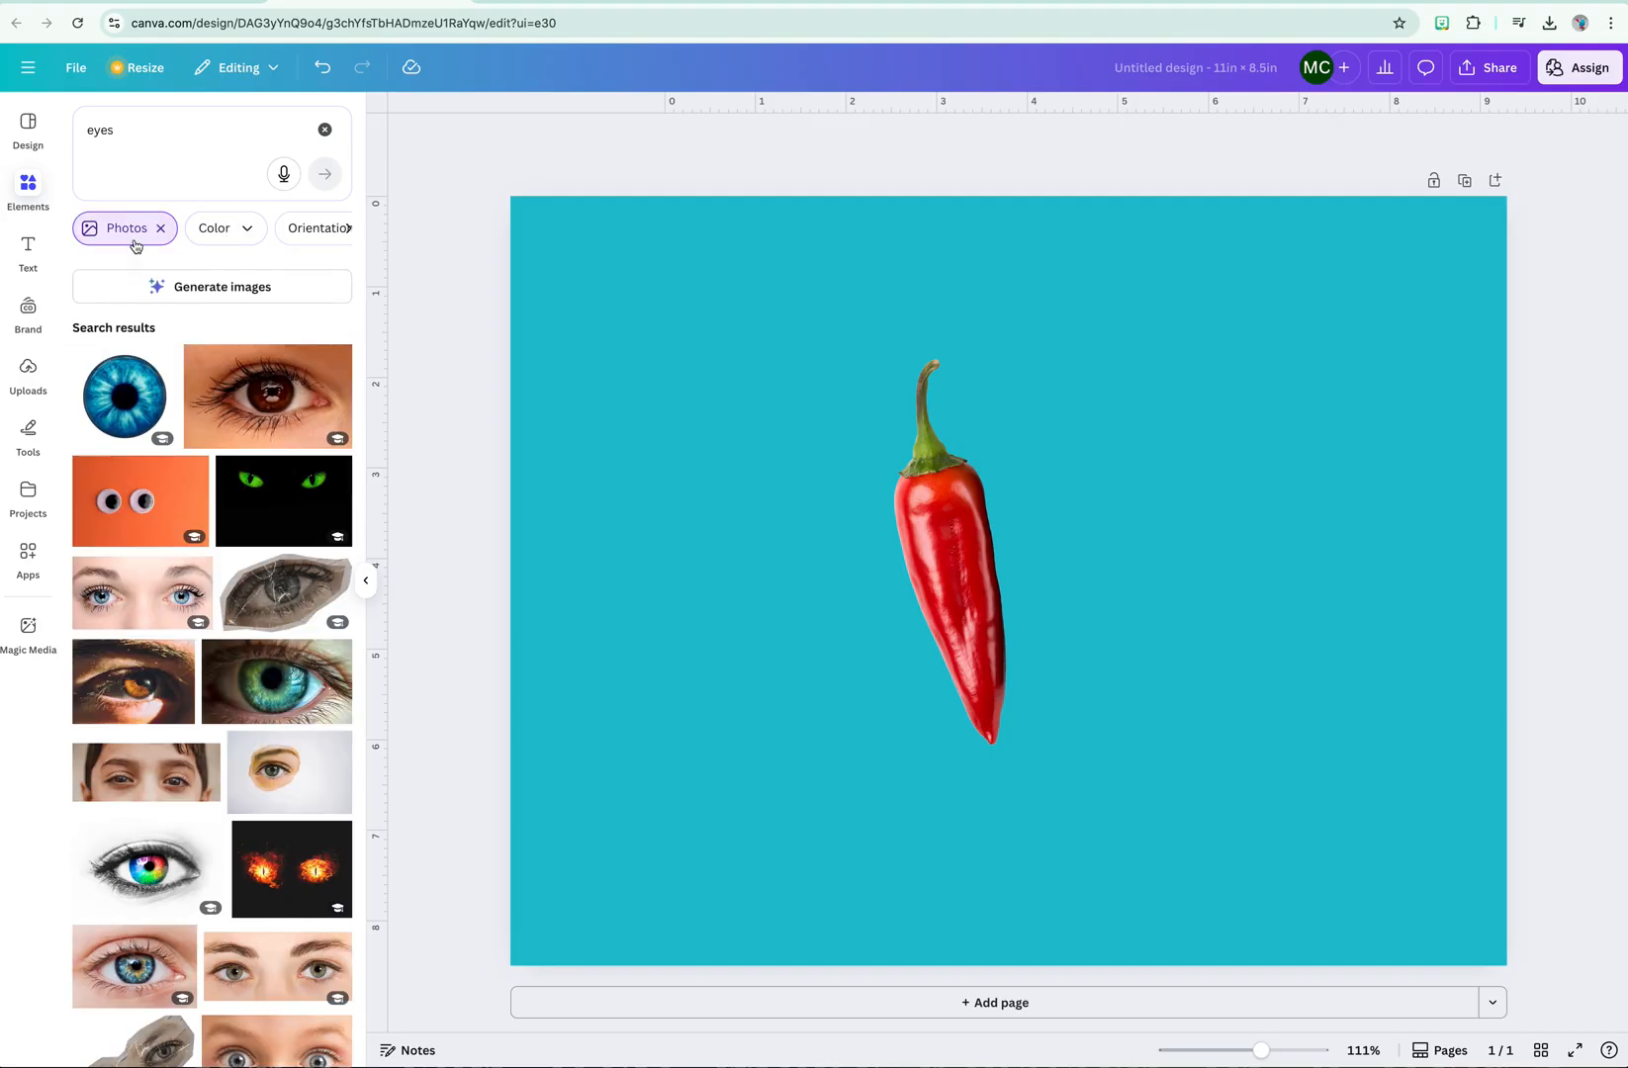
{"action": "scroll", "coordinate": [293, 436], "scroll_direction": "down", "scroll_amount": 5}
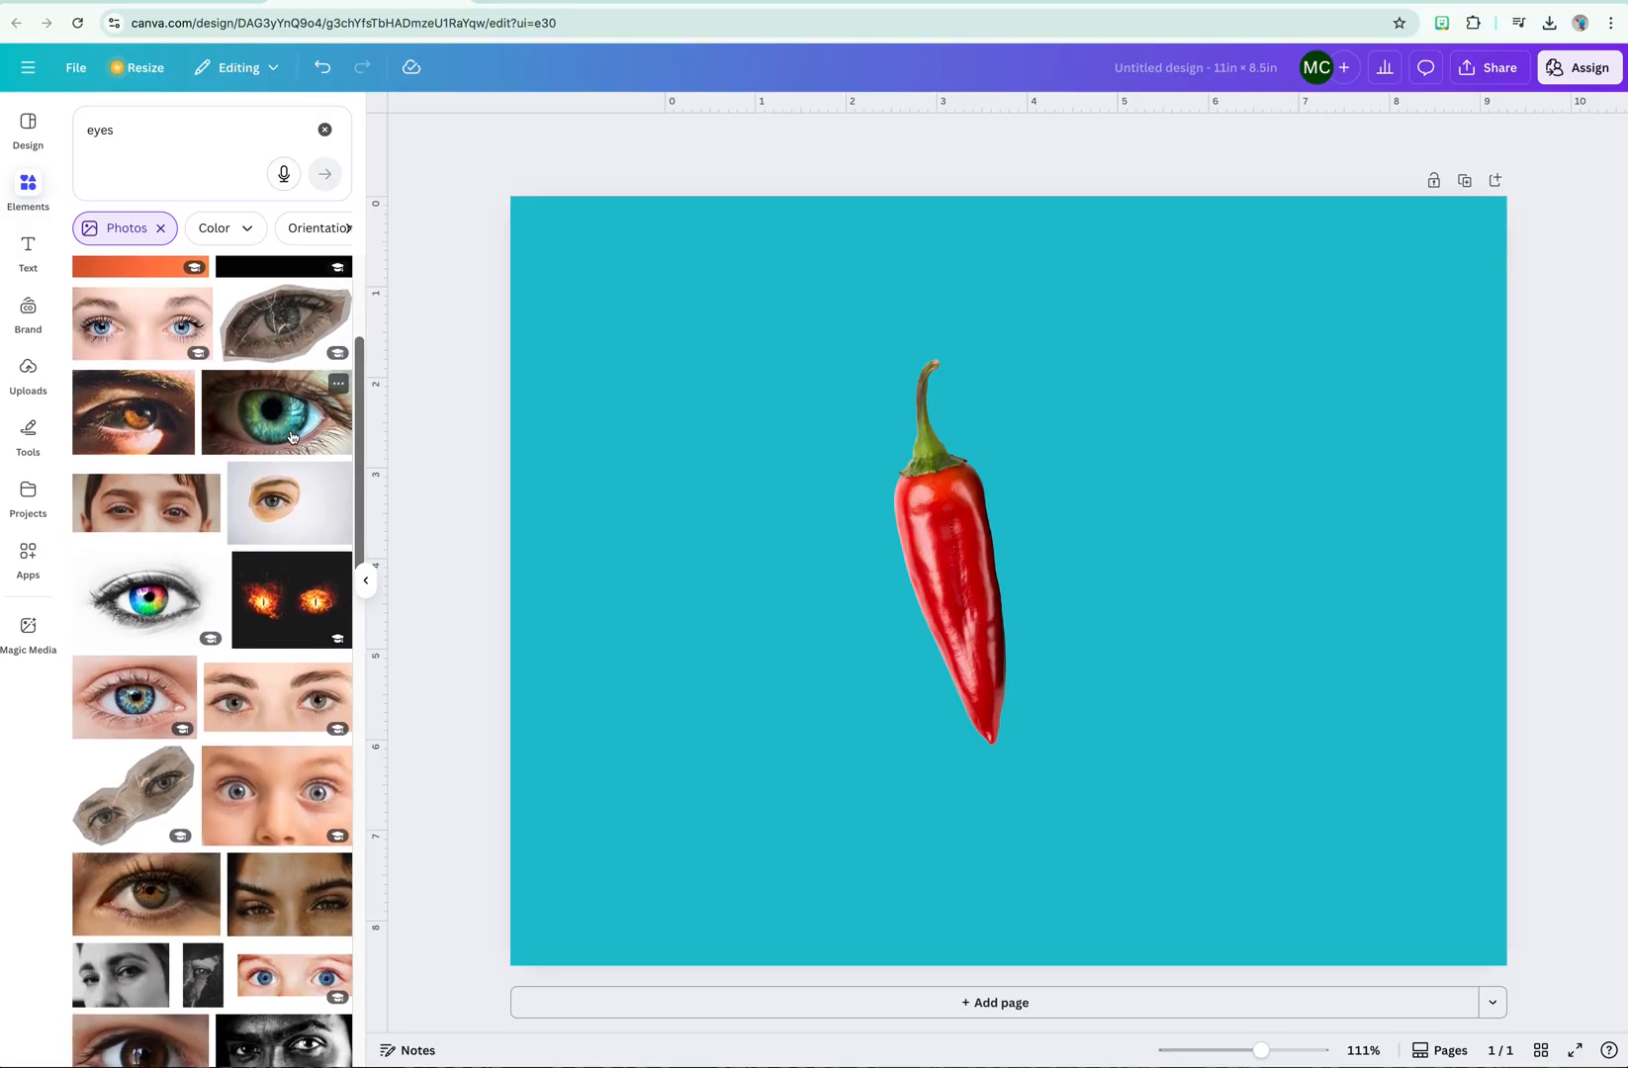
{"action": "scroll", "coordinate": [292, 435], "scroll_direction": "up", "scroll_amount": 5}
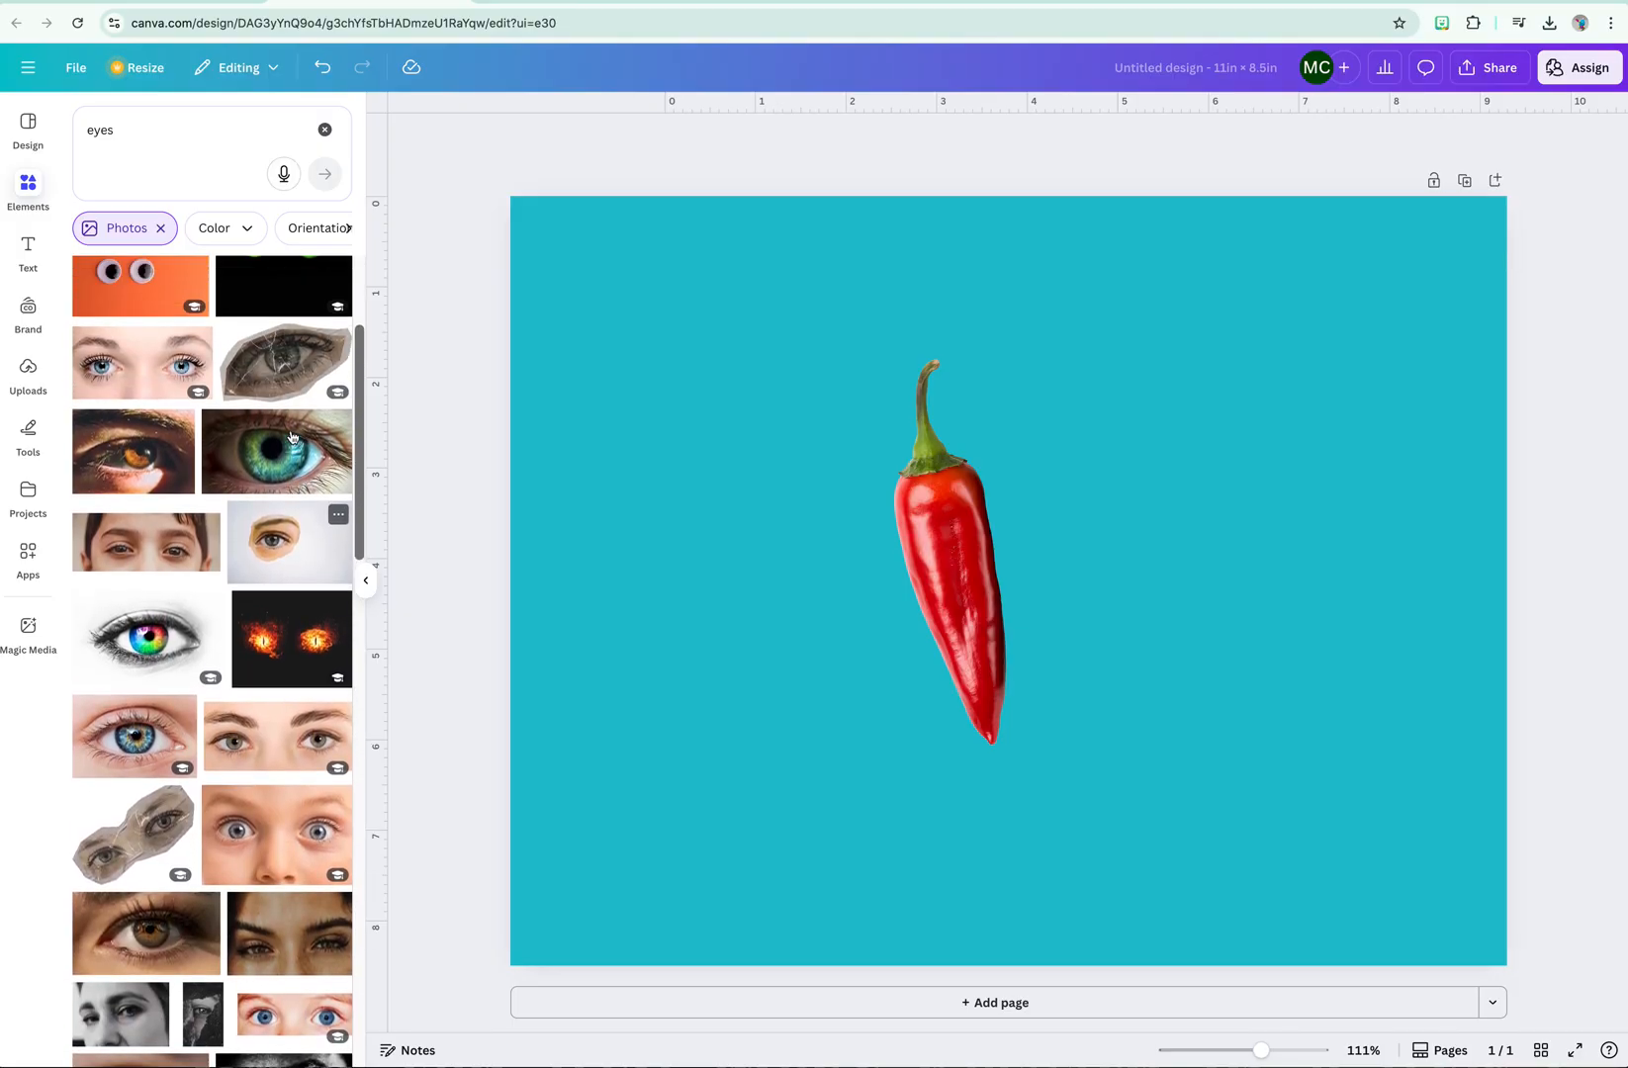
{"action": "left_click", "coordinate": [163, 122]}
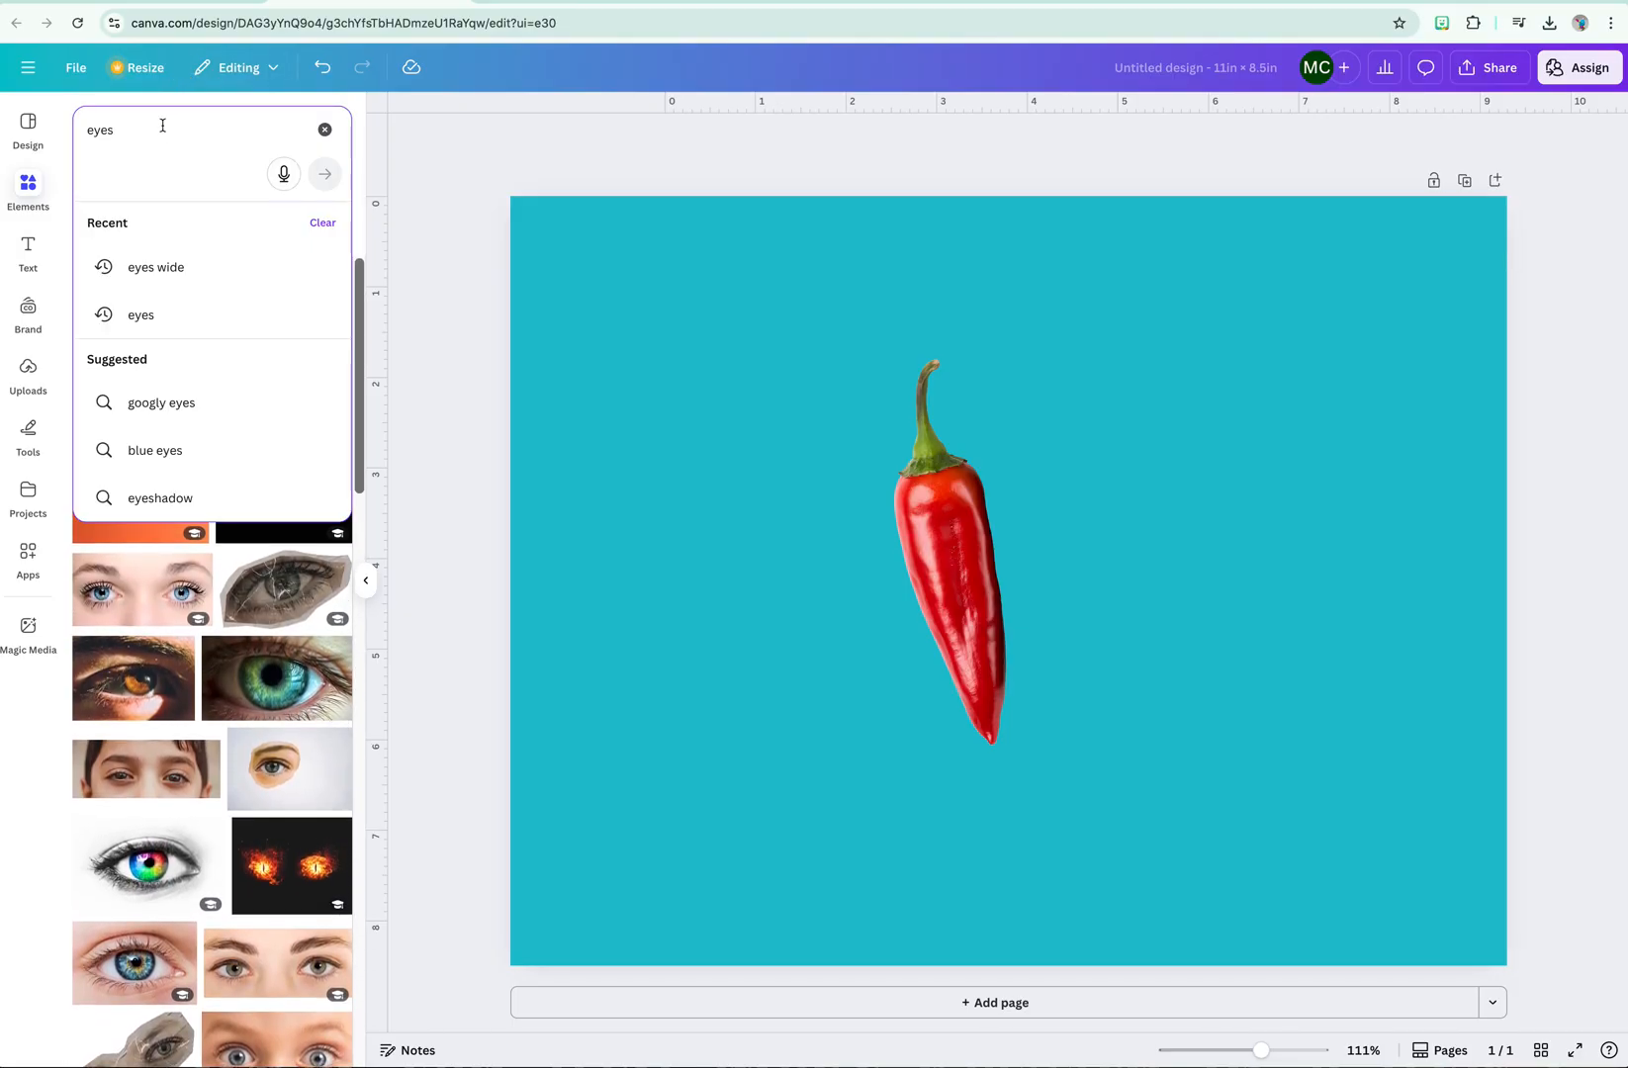
{"action": "type", "text": "wide"}
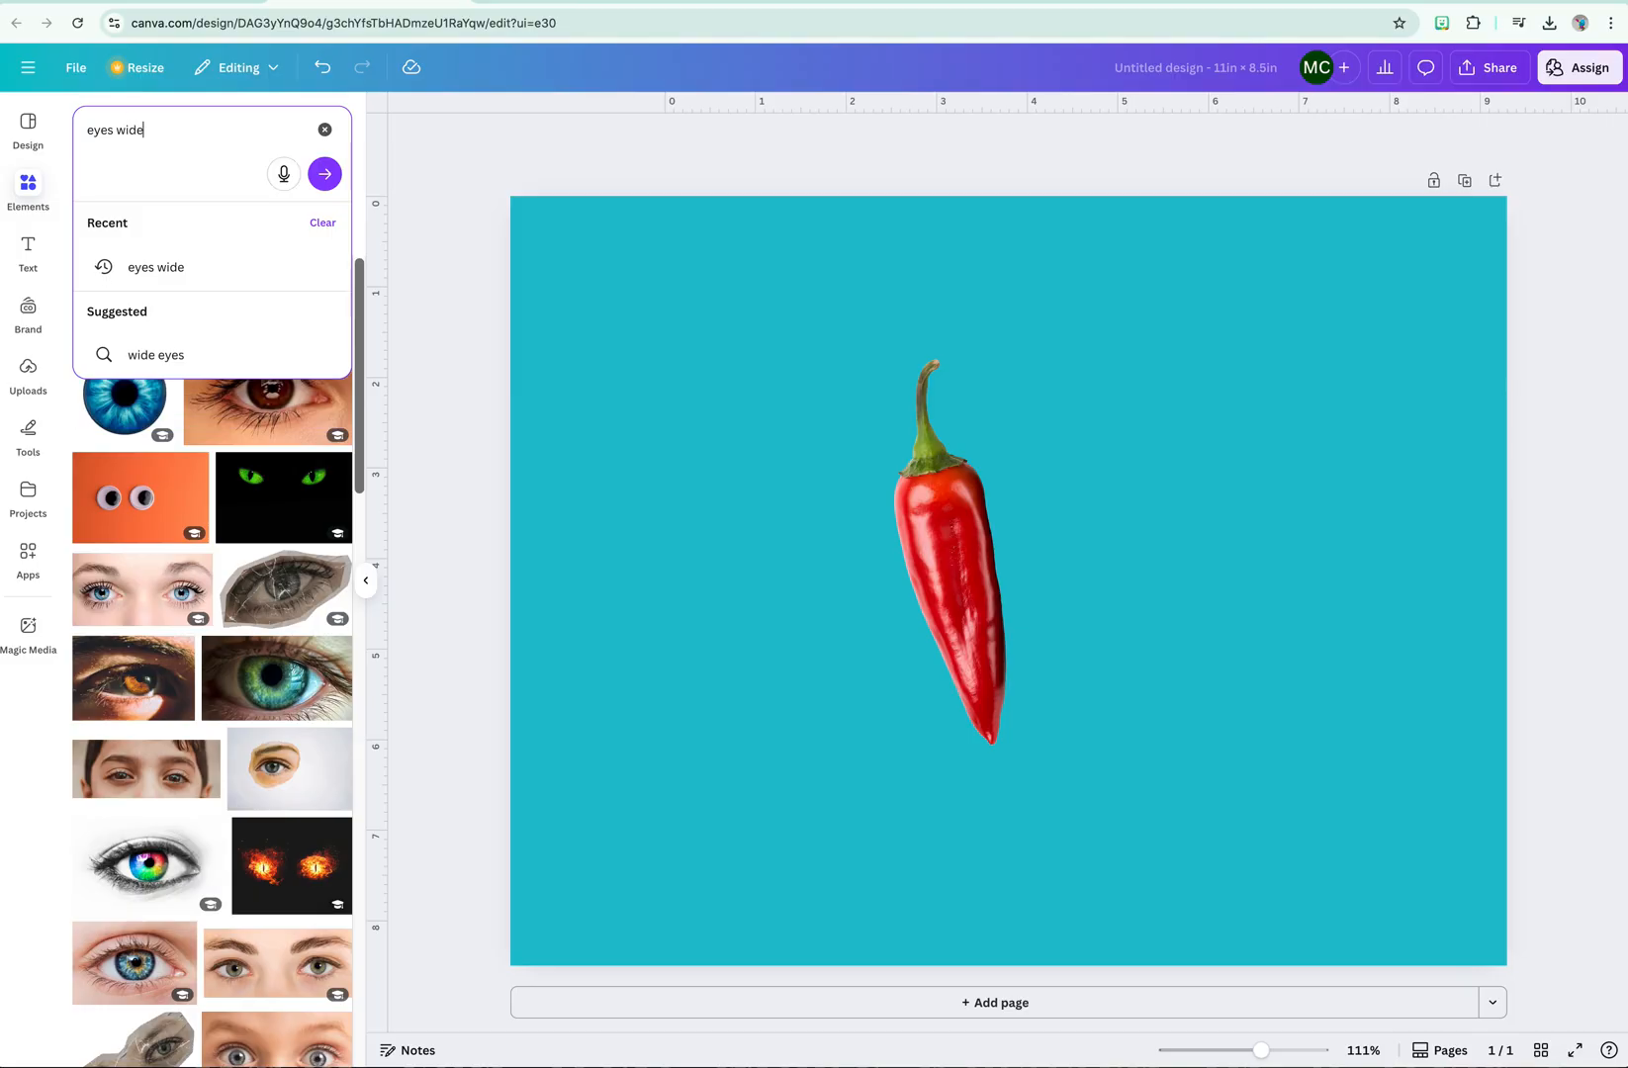
{"action": "key", "text": "Return"}
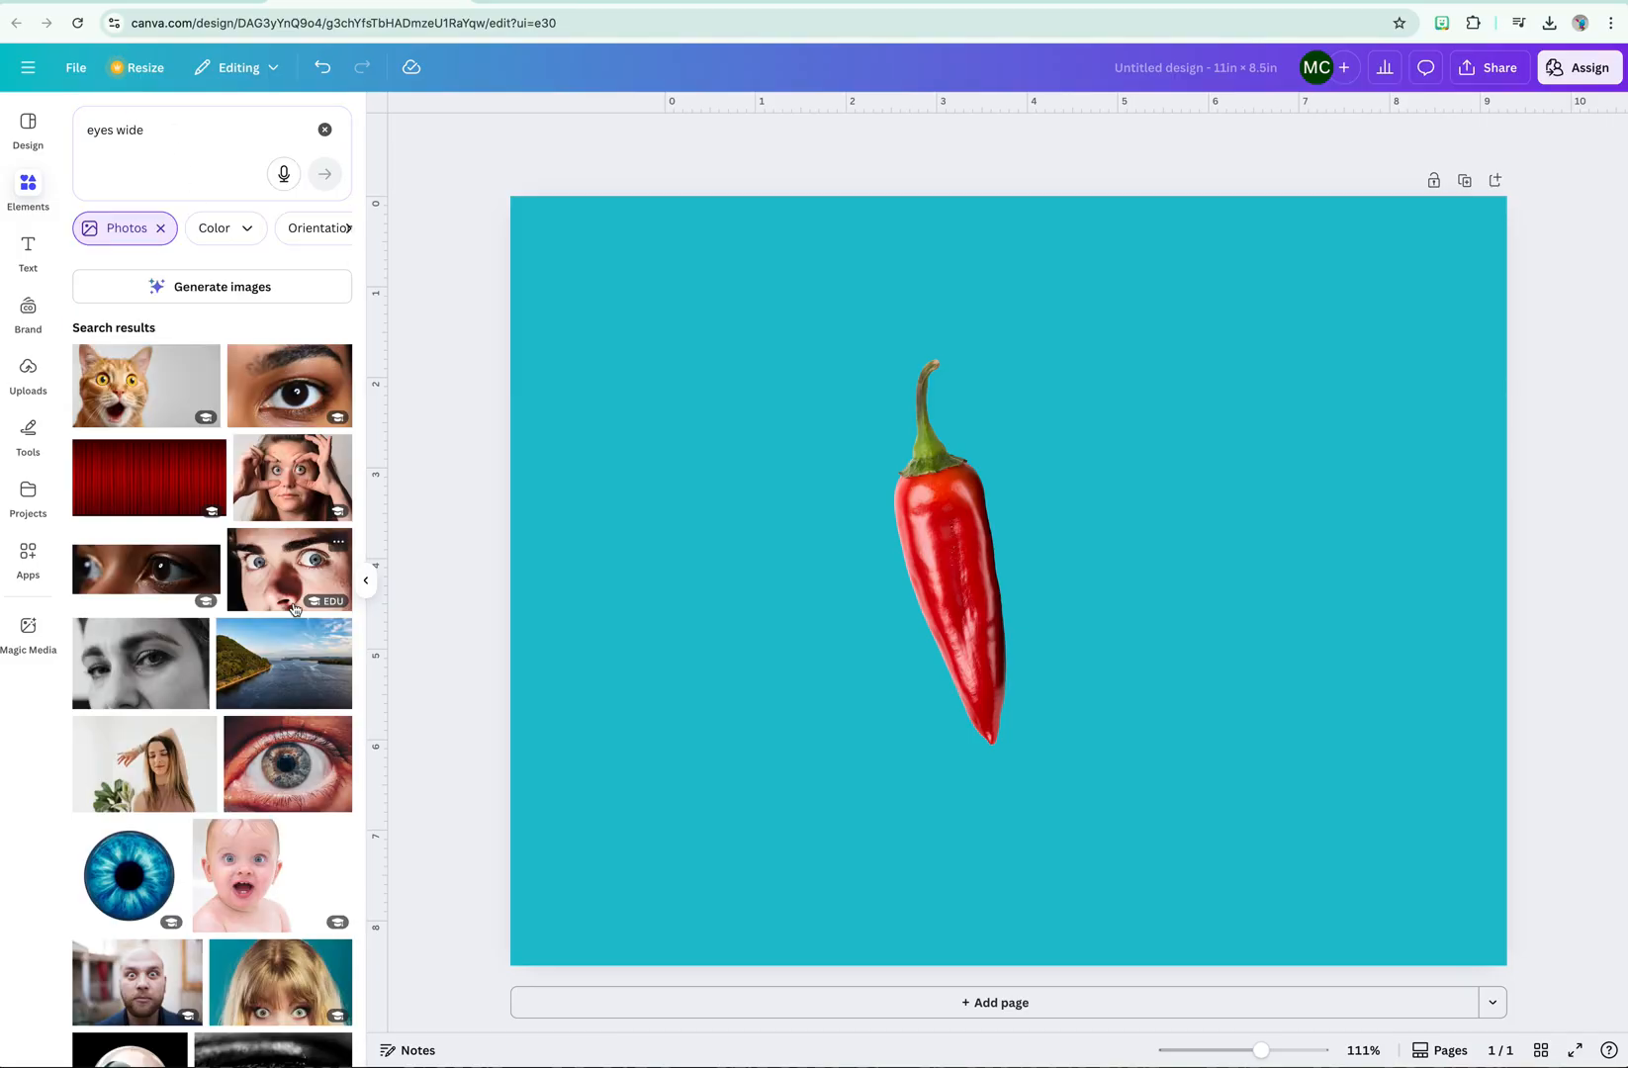
{"action": "left_click", "coordinate": [293, 584]}
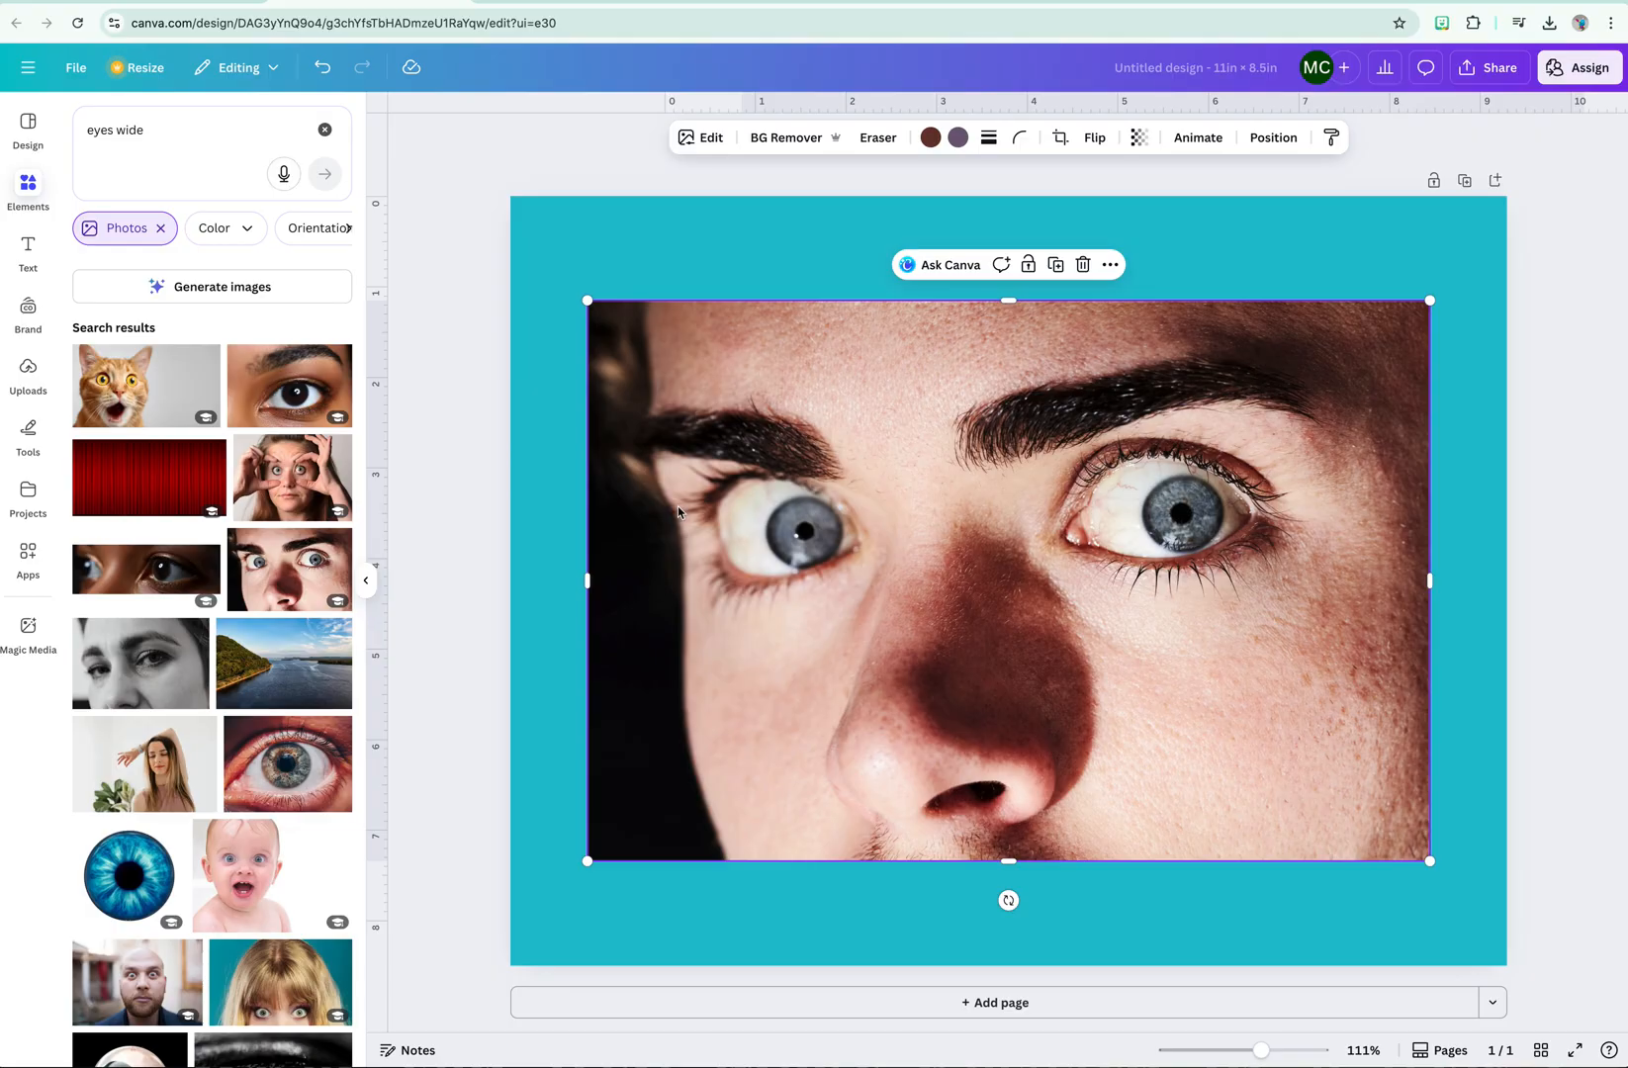
- Remove the face photo's background and erase the brows, nose and skin around both eyes, using an eraser size of 100 for the large areas
{"action": "left_click", "coordinate": [770, 139]}
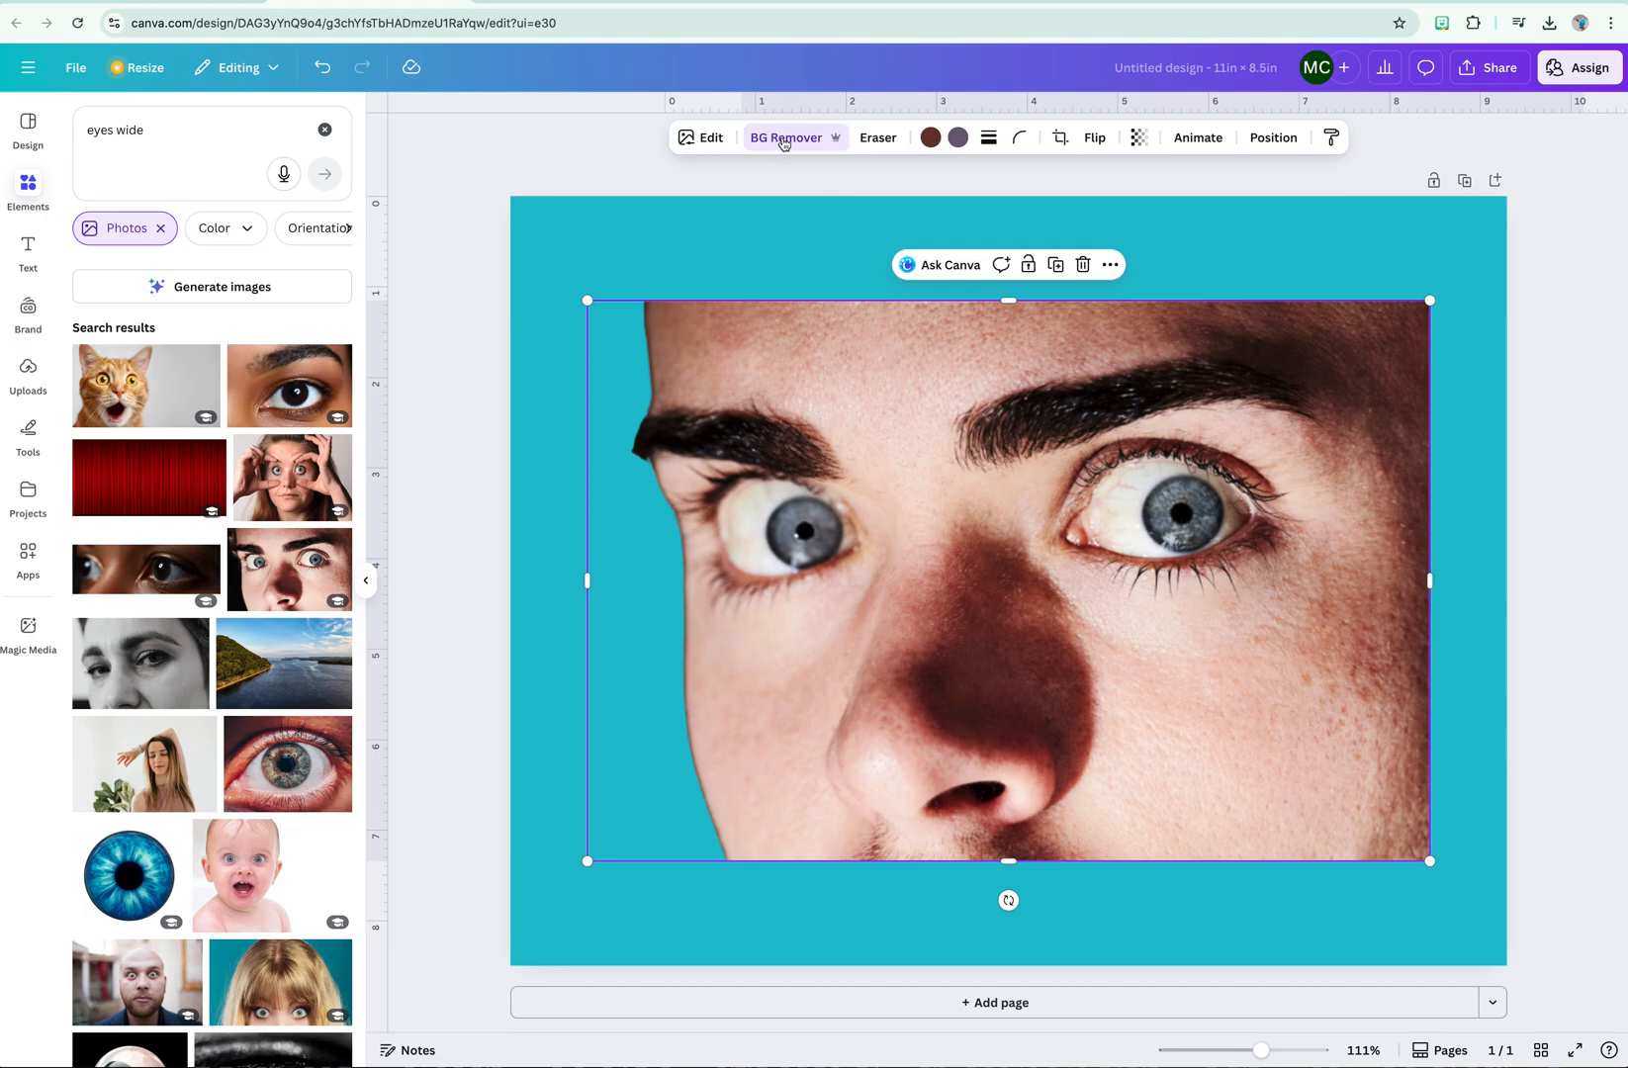
{"action": "left_click", "coordinate": [878, 138]}
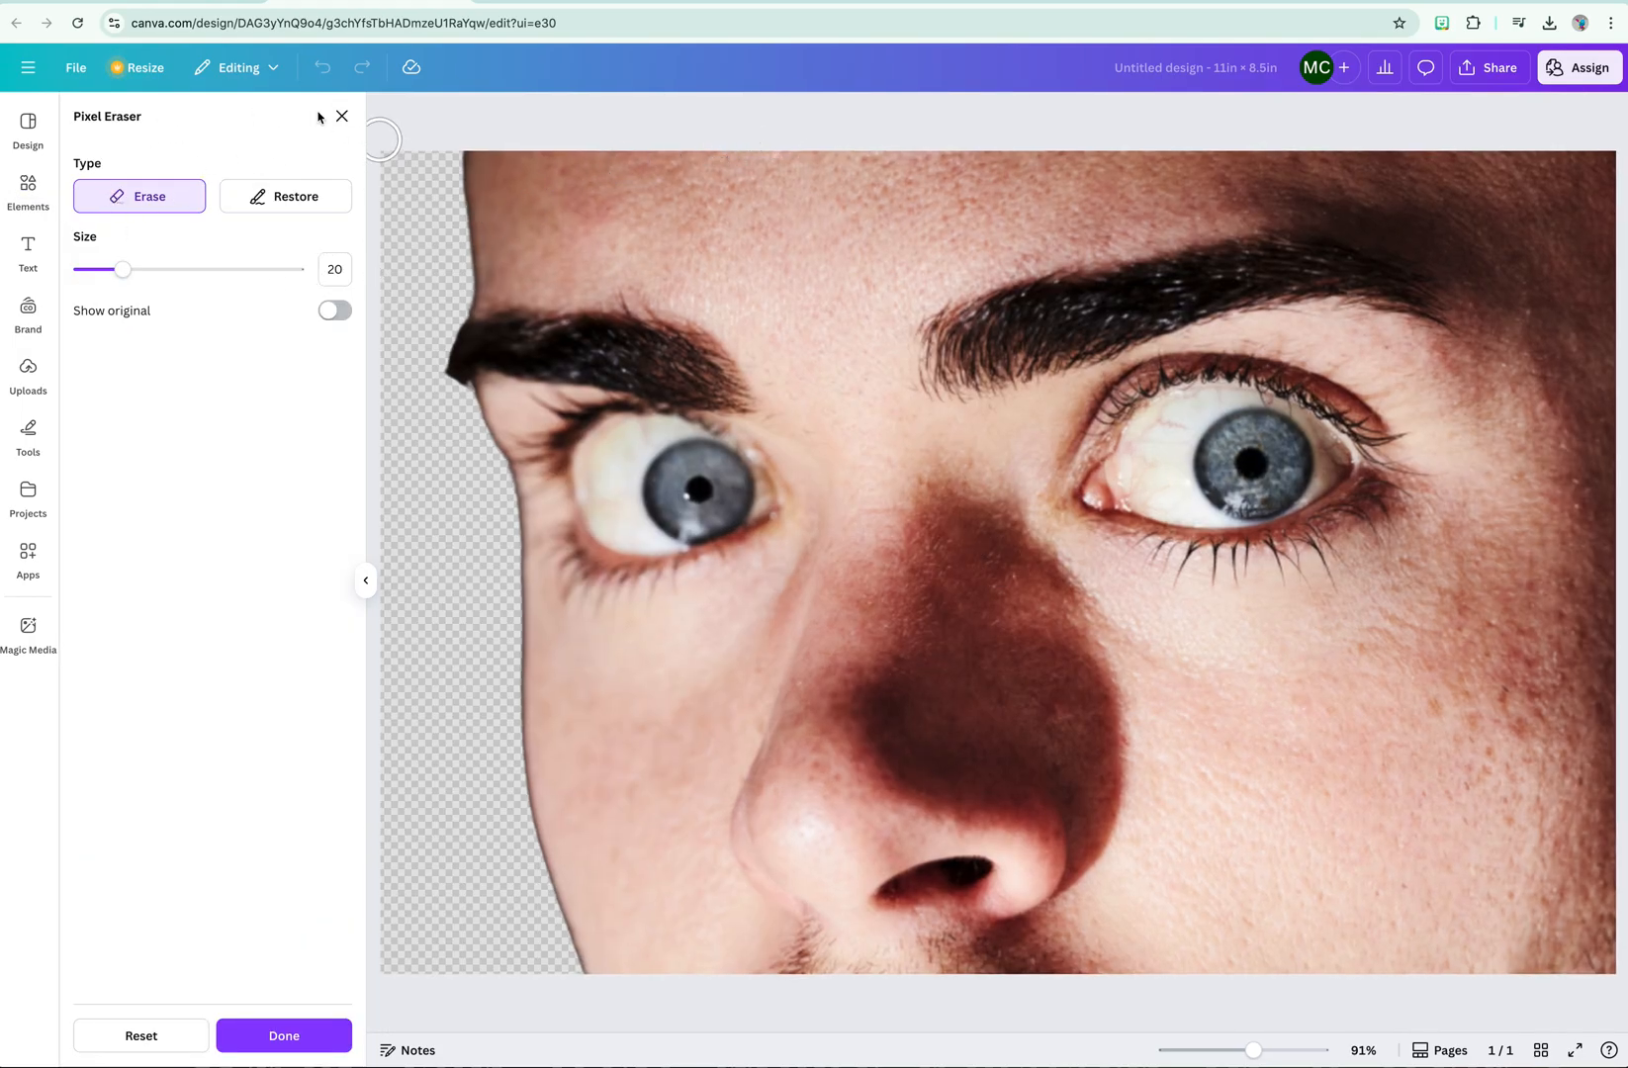
{"action": "mouse_move", "coordinate": [481, 397]}
{"action": "left_mouse_down"}
{"action": "mouse_move", "coordinate": [492, 420]}
{"action": "mouse_move", "coordinate": [571, 363]}
{"action": "mouse_move", "coordinate": [708, 367]}
{"action": "mouse_move", "coordinate": [736, 391]}
{"action": "left_mouse_up"}
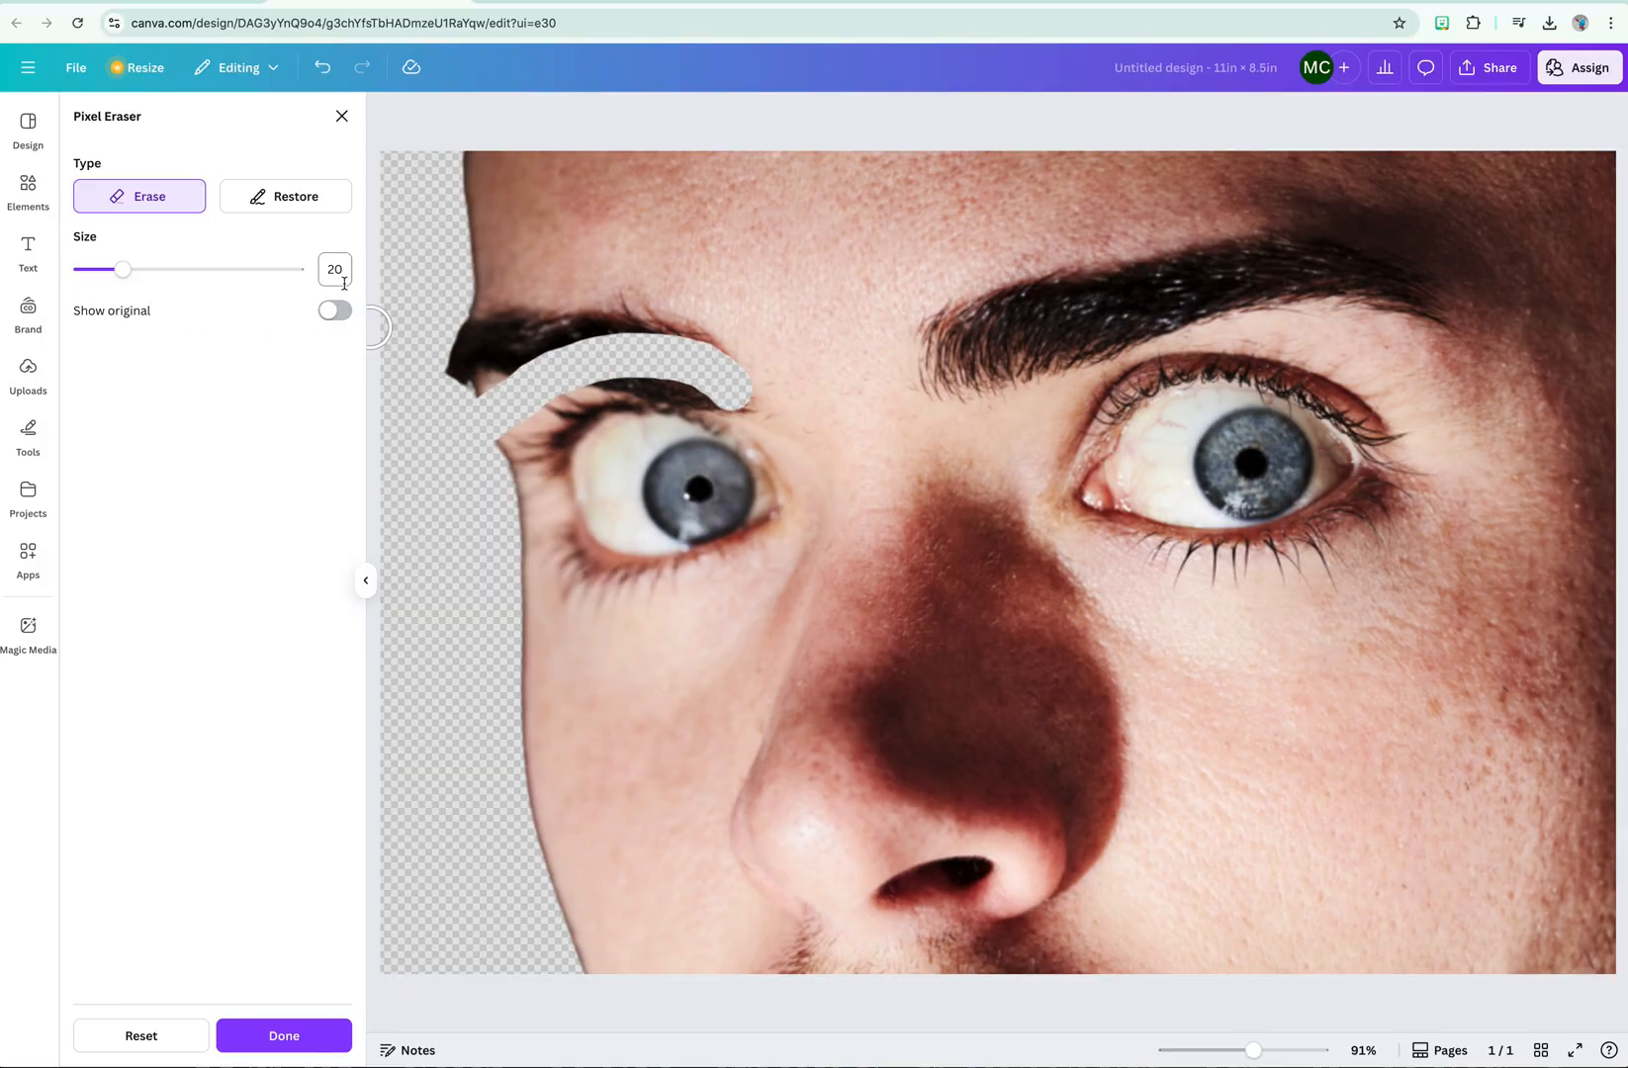
{"action": "left_click", "coordinate": [788, 410]}
{"action": "left_click_drag", "start_coordinate": [224, 269], "coordinate": [302, 269]}
{"action": "mouse_move", "coordinate": [945, 490]}
{"action": "left_mouse_down"}
{"action": "mouse_move", "coordinate": [774, 336]}
{"action": "mouse_move", "coordinate": [517, 277]}
{"action": "mouse_move", "coordinate": [490, 236]}
{"action": "mouse_move", "coordinate": [1229, 182]}
{"action": "mouse_move", "coordinate": [1585, 233]}
{"action": "mouse_move", "coordinate": [1461, 280]}
{"action": "mouse_move", "coordinate": [1119, 258]}
{"action": "mouse_move", "coordinate": [992, 411]}
{"action": "mouse_move", "coordinate": [1052, 666]}
{"action": "mouse_move", "coordinate": [1418, 596]}
{"action": "mouse_move", "coordinate": [1465, 380]}
{"action": "mouse_move", "coordinate": [1544, 587]}
{"action": "mouse_move", "coordinate": [1560, 894]}
{"action": "mouse_move", "coordinate": [865, 938]}
{"action": "mouse_move", "coordinate": [516, 857]}
{"action": "mouse_move", "coordinate": [834, 617]}
{"action": "mouse_move", "coordinate": [662, 687]}
{"action": "mouse_move", "coordinate": [679, 771]}
{"action": "mouse_move", "coordinate": [1468, 799]}
{"action": "mouse_move", "coordinate": [830, 760]}
{"action": "mouse_move", "coordinate": [498, 698]}
{"action": "mouse_move", "coordinate": [473, 440]}
{"action": "mouse_move", "coordinate": [389, 408]}
{"action": "left_mouse_up"}
- Restore the lashes, corners and lid edges around both eyes with a restore brush of size 8
{"action": "left_click", "coordinate": [284, 196]}
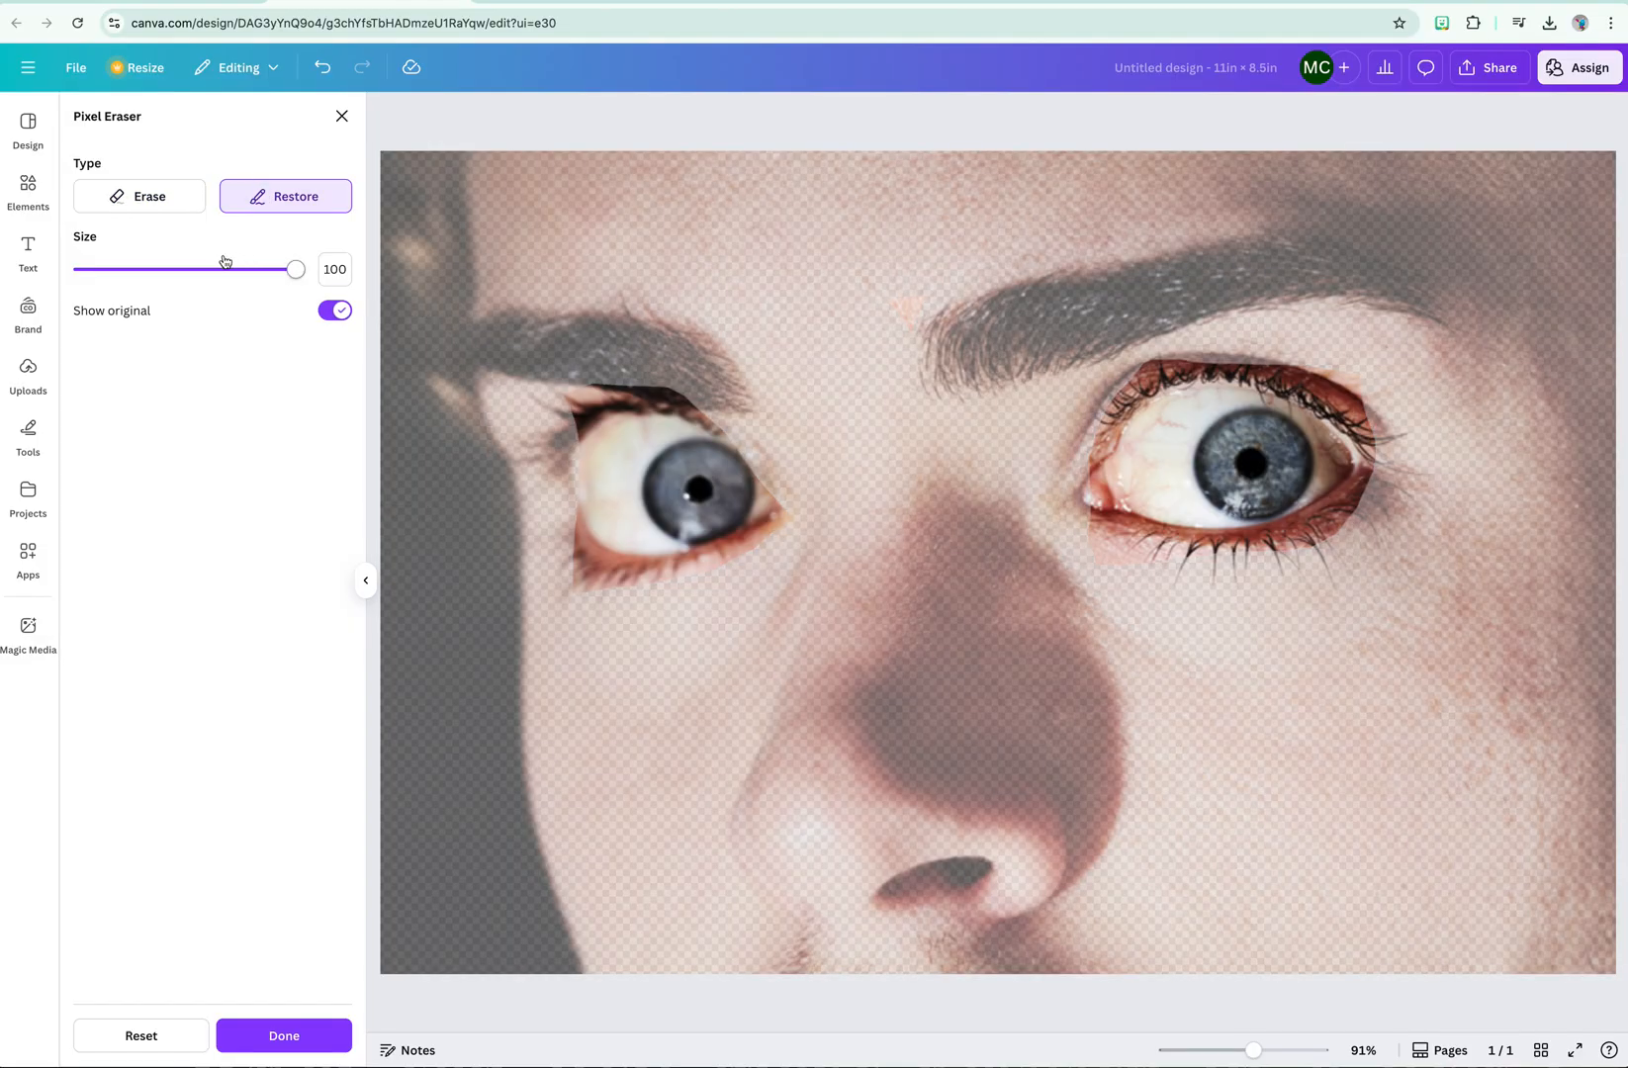
{"action": "left_click_drag", "start_coordinate": [127, 275], "coordinate": [99, 276]}
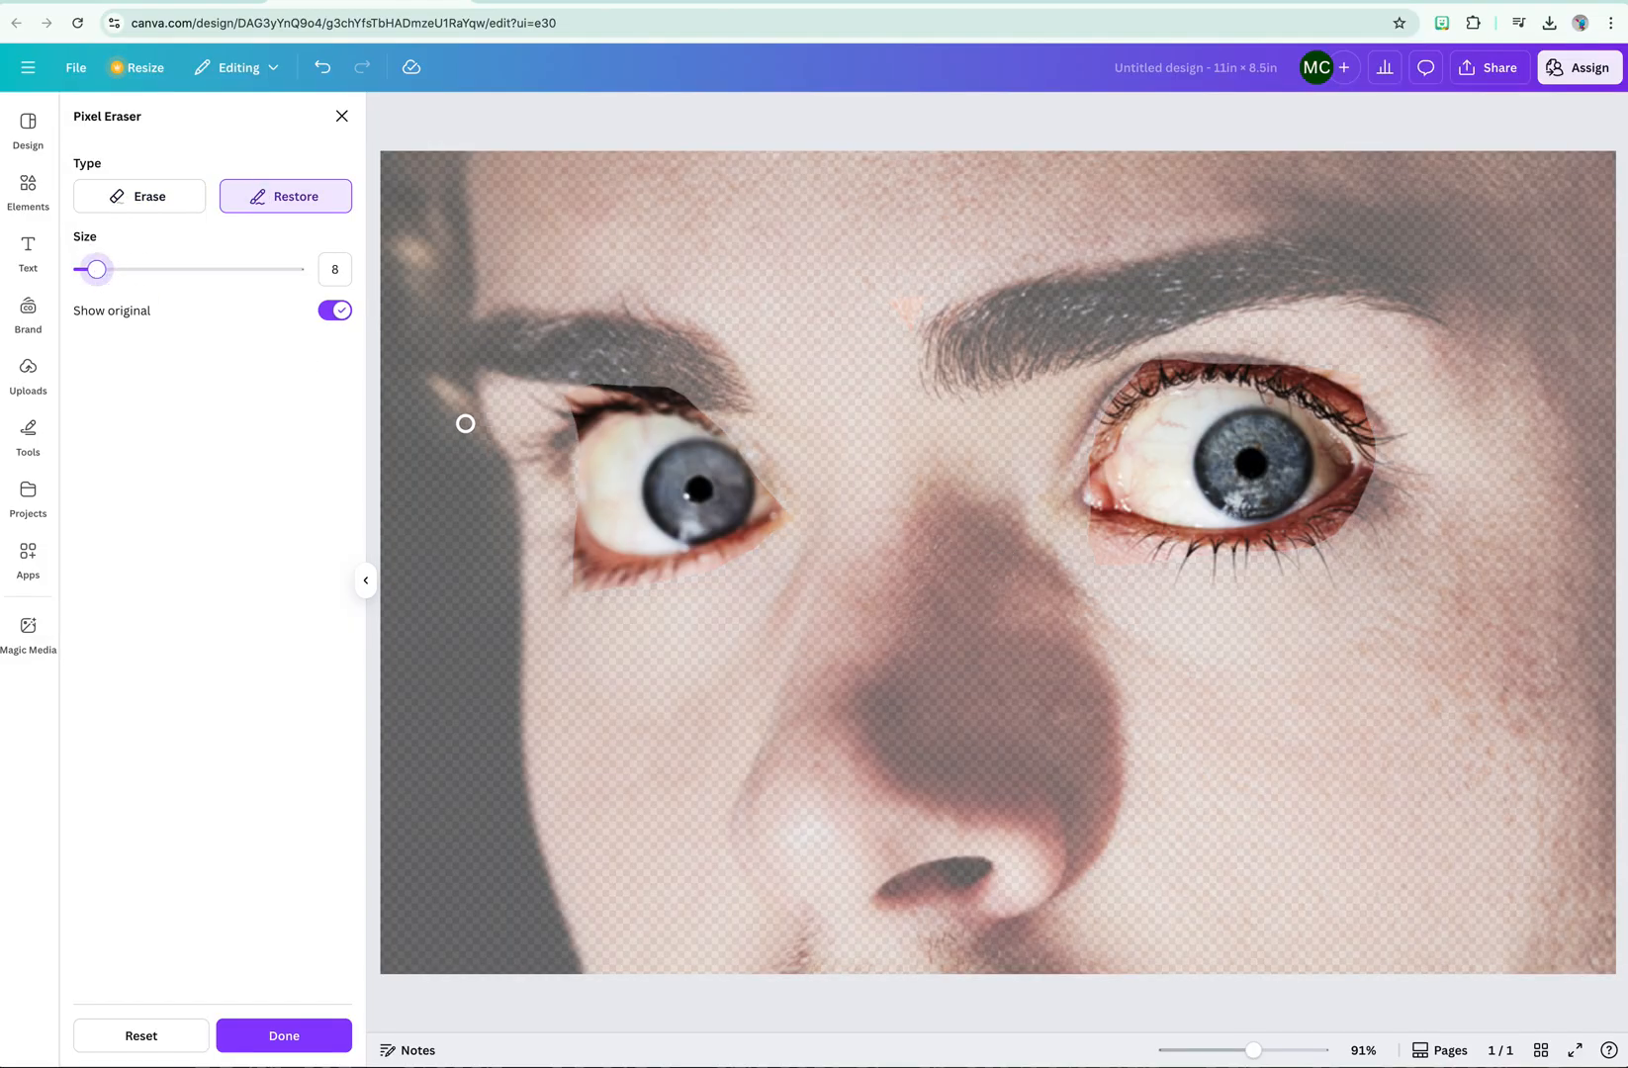
{"action": "mouse_move", "coordinate": [580, 432]}
{"action": "left_mouse_down"}
{"action": "mouse_move", "coordinate": [536, 444]}
{"action": "mouse_move", "coordinate": [580, 421]}
{"action": "mouse_move", "coordinate": [542, 408]}
{"action": "left_mouse_up"}
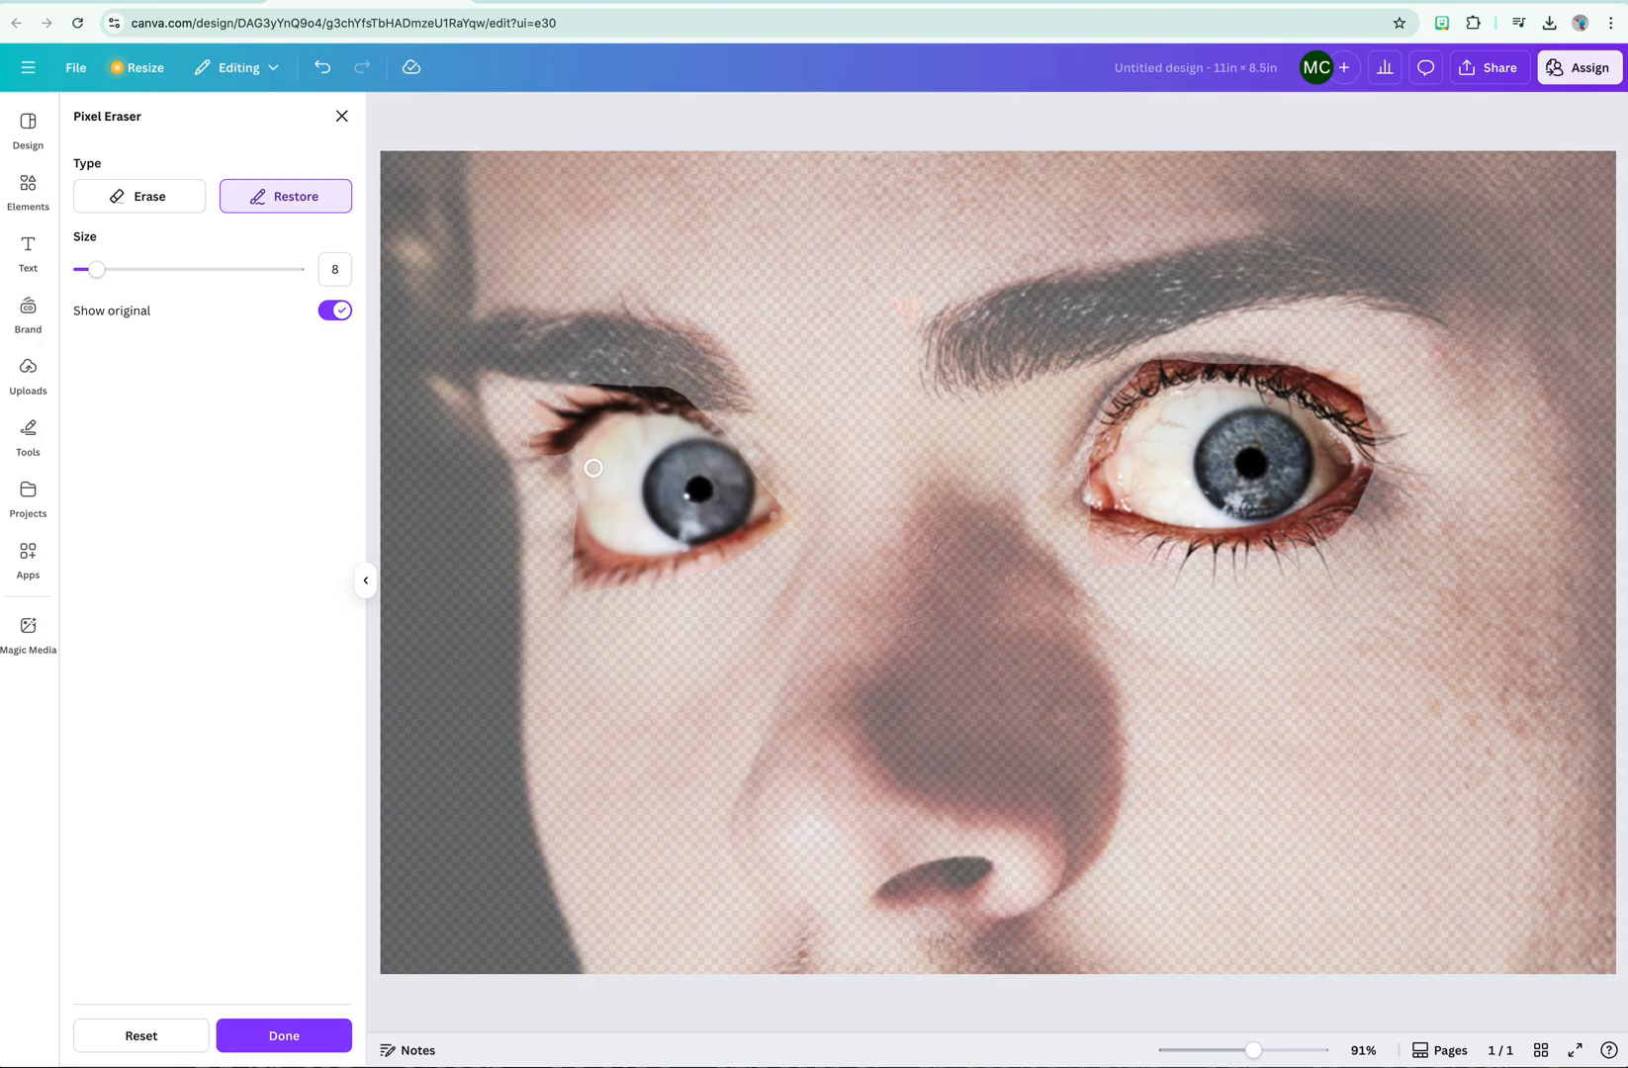
{"action": "mouse_move", "coordinate": [578, 470]}
{"action": "left_mouse_down"}
{"action": "mouse_move", "coordinate": [602, 548]}
{"action": "mouse_move", "coordinate": [588, 525]}
{"action": "mouse_move", "coordinate": [581, 556]}
{"action": "left_mouse_up"}
{"action": "mouse_move", "coordinate": [1099, 448]}
{"action": "left_mouse_down"}
{"action": "mouse_move", "coordinate": [1076, 484]}
{"action": "mouse_move", "coordinate": [1101, 506]}
{"action": "left_mouse_up"}
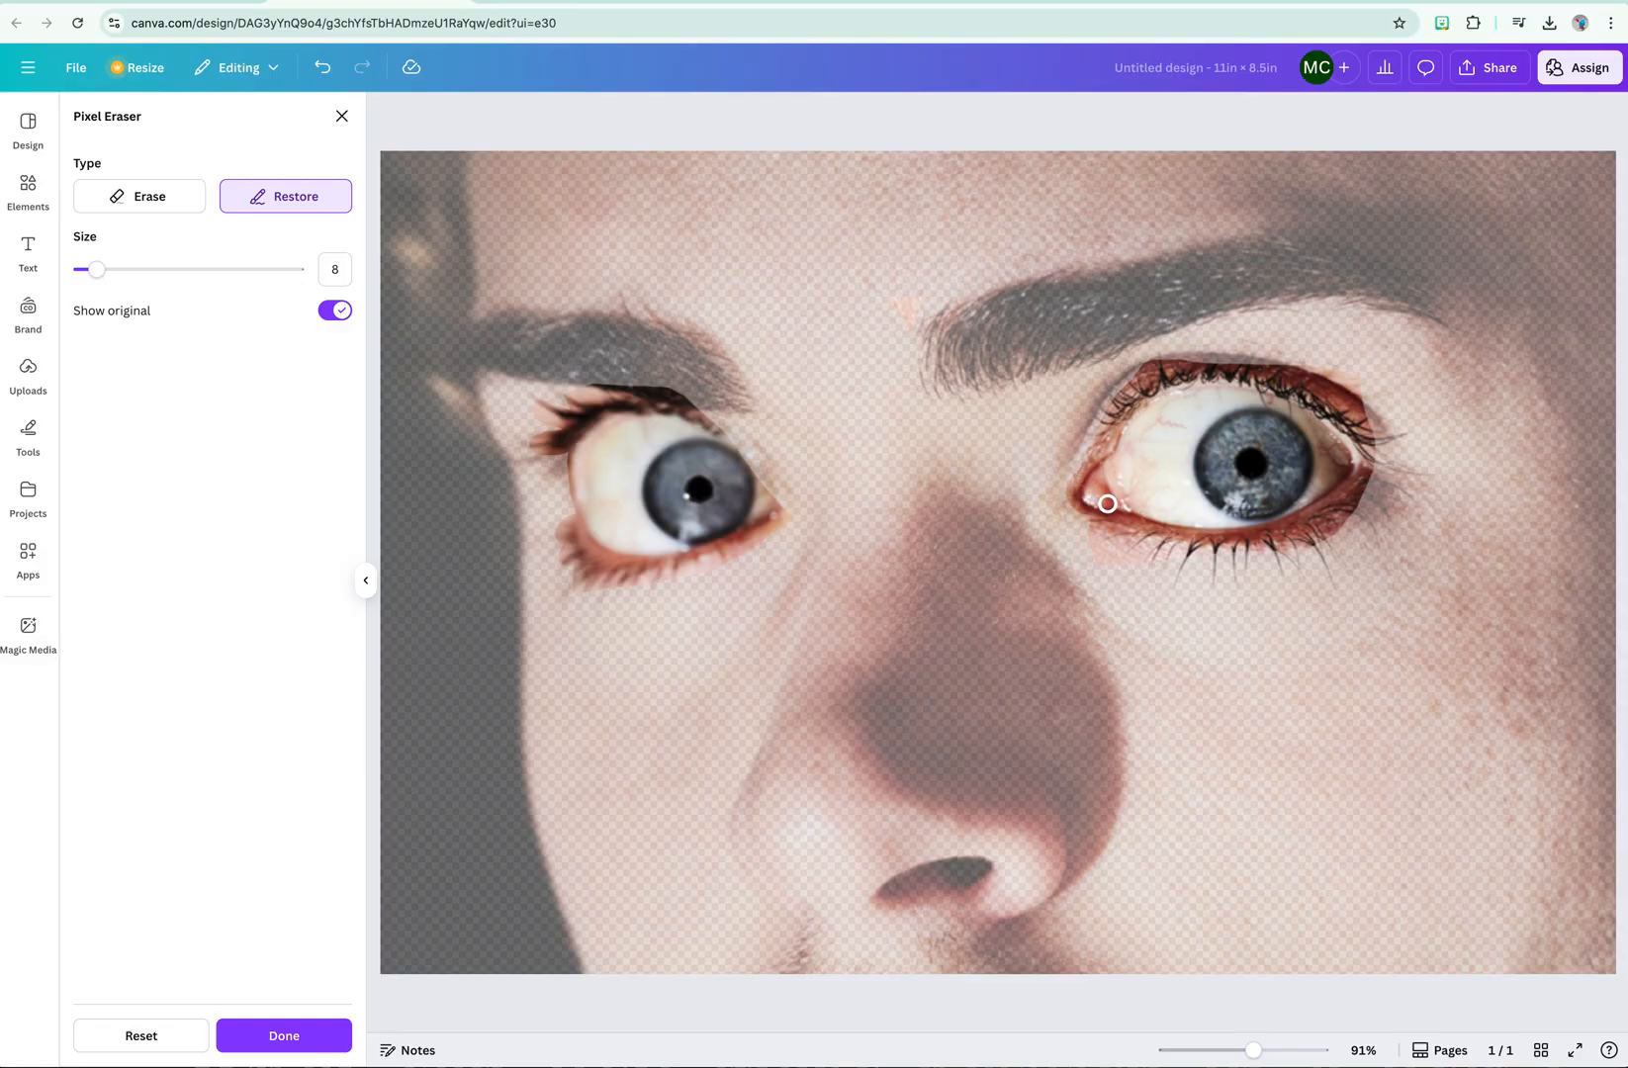
{"action": "mouse_move", "coordinate": [1366, 471]}
{"action": "left_mouse_down"}
{"action": "mouse_move", "coordinate": [1393, 497]}
{"action": "mouse_move", "coordinate": [1378, 525]}
{"action": "left_mouse_up"}
{"action": "left_click_drag", "start_coordinate": [1314, 528], "coordinate": [1326, 552]}
{"action": "mouse_move", "coordinate": [1382, 445]}
{"action": "left_mouse_down"}
{"action": "mouse_move", "coordinate": [1411, 473]}
{"action": "mouse_move", "coordinate": [1360, 443]}
{"action": "mouse_move", "coordinate": [1356, 414]}
{"action": "mouse_move", "coordinate": [1382, 432]}
{"action": "mouse_move", "coordinate": [1343, 409]}
{"action": "left_mouse_up"}
{"action": "mouse_move", "coordinate": [1151, 370]}
{"action": "left_mouse_down"}
{"action": "mouse_move", "coordinate": [1301, 381]}
{"action": "mouse_move", "coordinate": [1186, 373]}
{"action": "mouse_move", "coordinate": [1100, 451]}
{"action": "left_mouse_up"}
{"action": "mouse_move", "coordinate": [759, 499]}
{"action": "left_mouse_down"}
{"action": "mouse_move", "coordinate": [711, 435]}
{"action": "mouse_move", "coordinate": [738, 445]}
{"action": "mouse_move", "coordinate": [769, 510]}
{"action": "mouse_move", "coordinate": [757, 465]}
{"action": "mouse_move", "coordinate": [691, 415]}
{"action": "mouse_move", "coordinate": [772, 490]}
{"action": "left_mouse_up"}
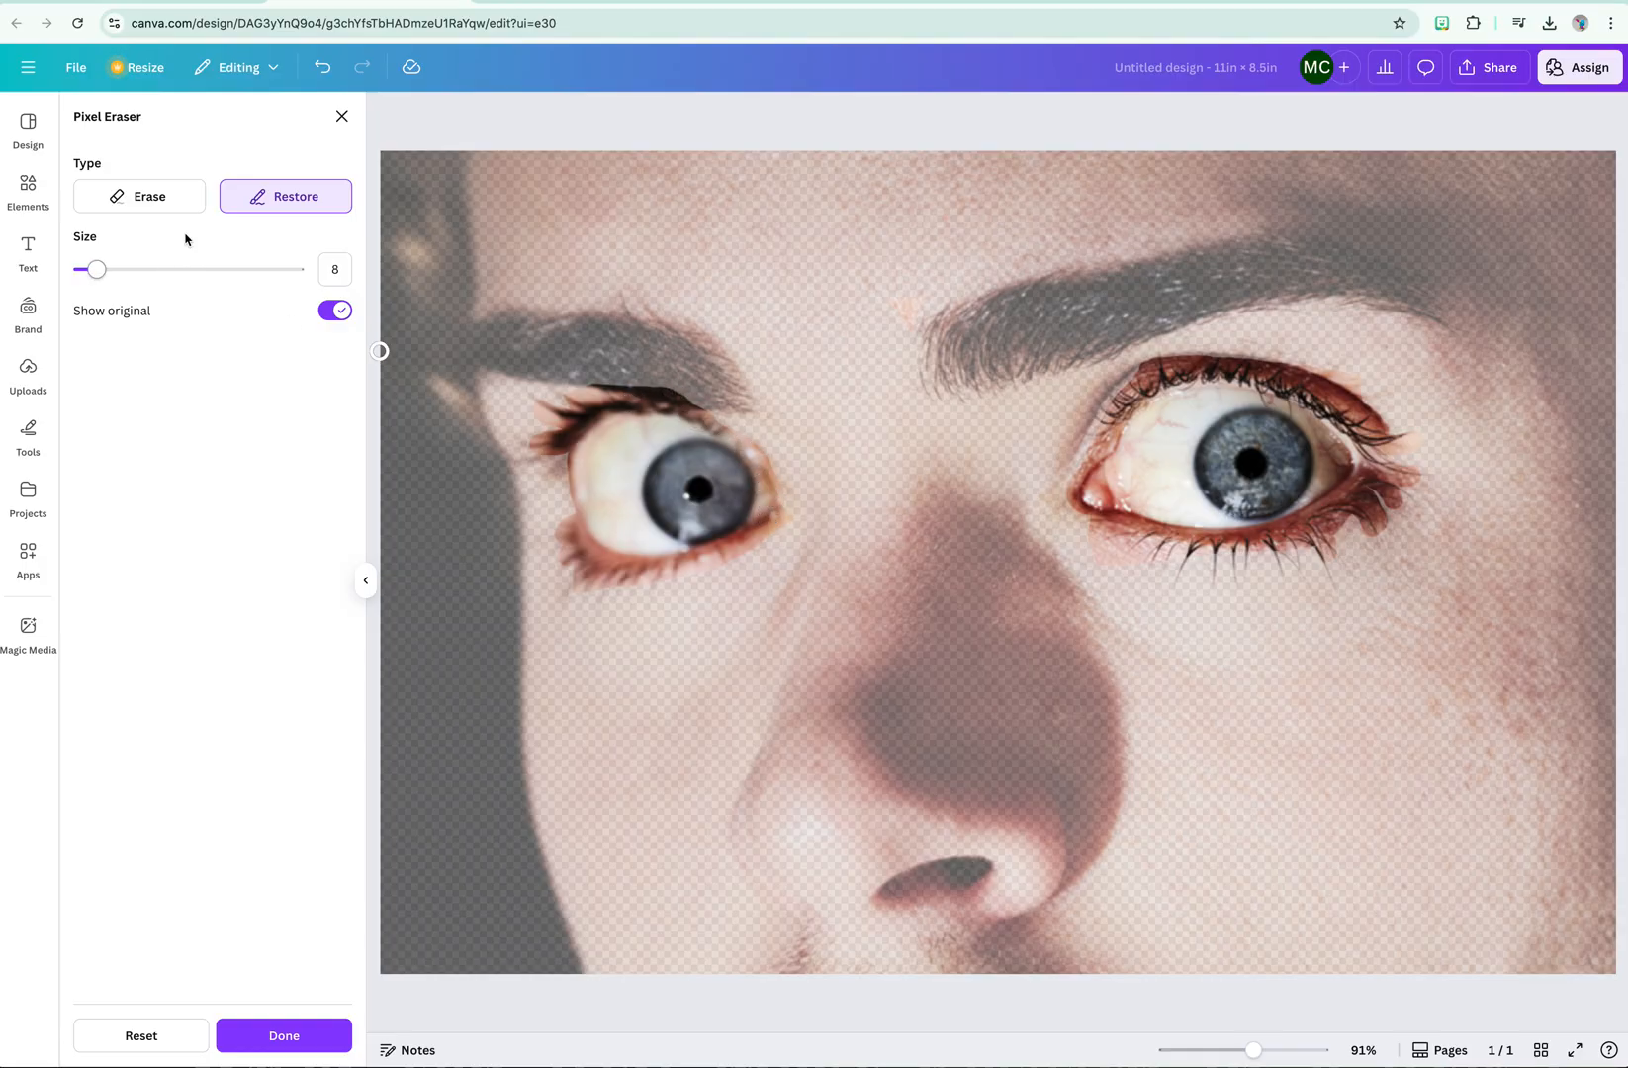
- Erase the brow remnant above the left eye and the stray skin patches between and below the eyes, and leave the eraser
{"action": "left_click", "coordinate": [181, 203]}
{"action": "left_click_drag", "start_coordinate": [698, 392], "coordinate": [595, 384]}
{"action": "left_click_drag", "start_coordinate": [862, 316], "coordinate": [920, 305]}
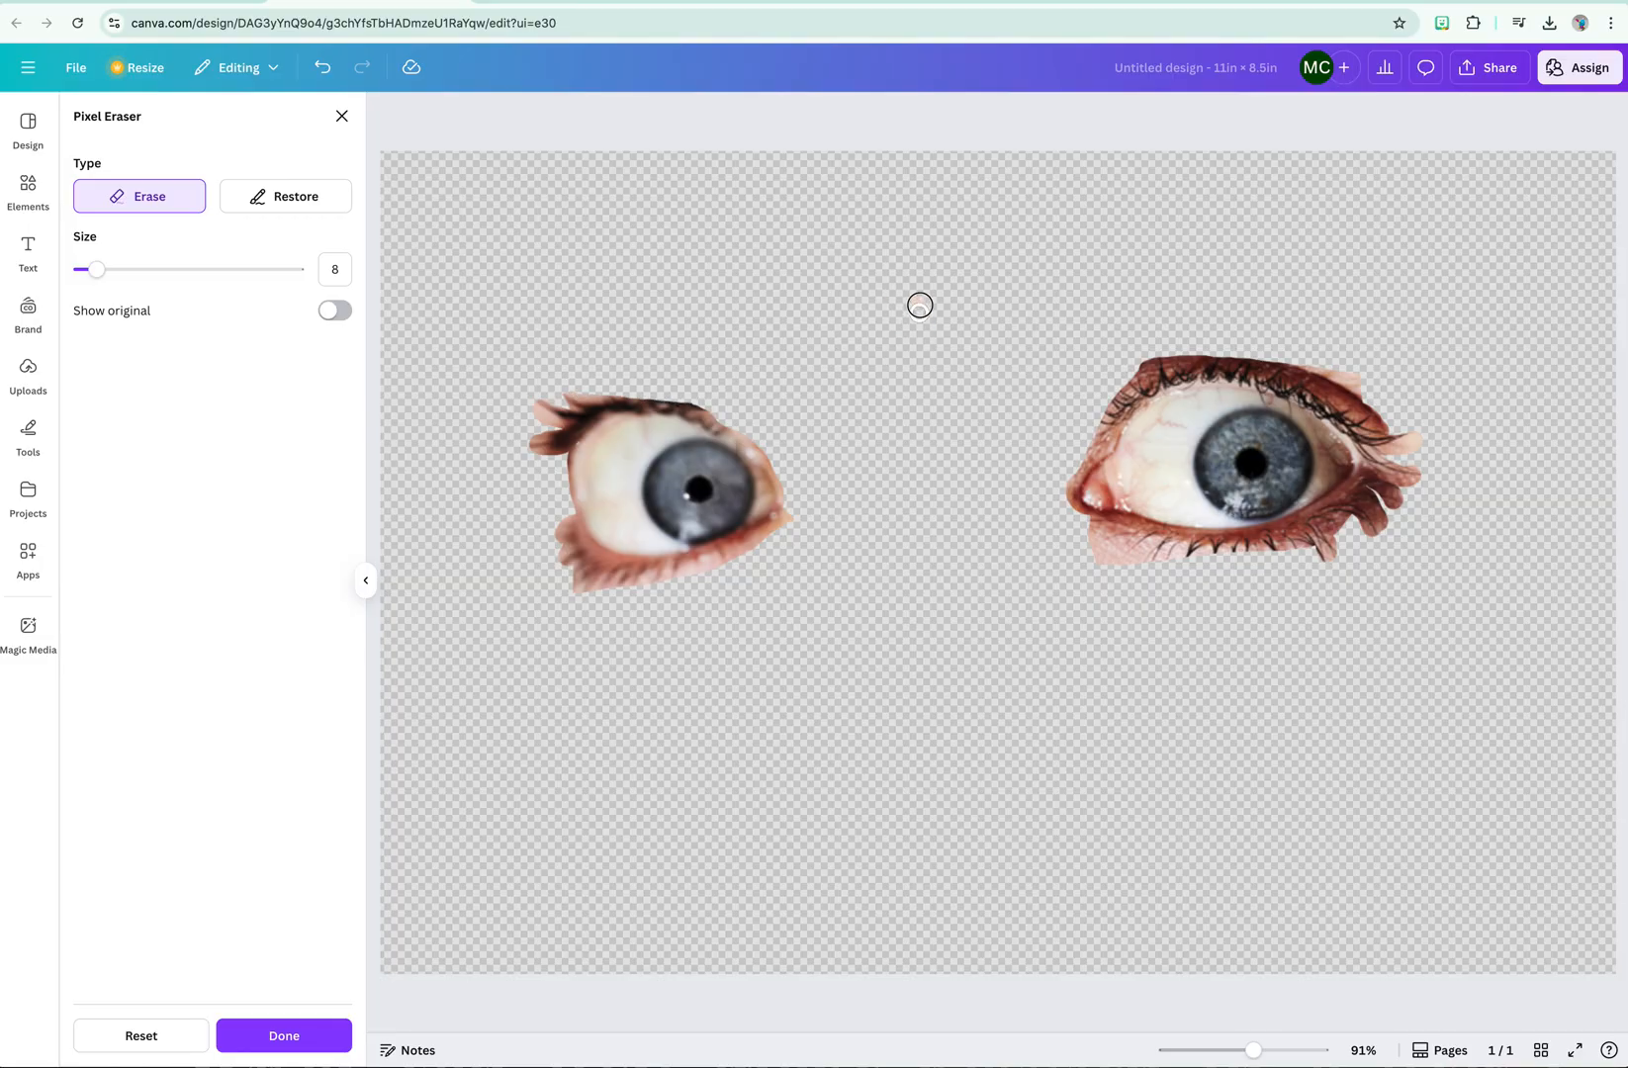
{"action": "left_click_drag", "start_coordinate": [1110, 558], "coordinate": [1148, 568]}
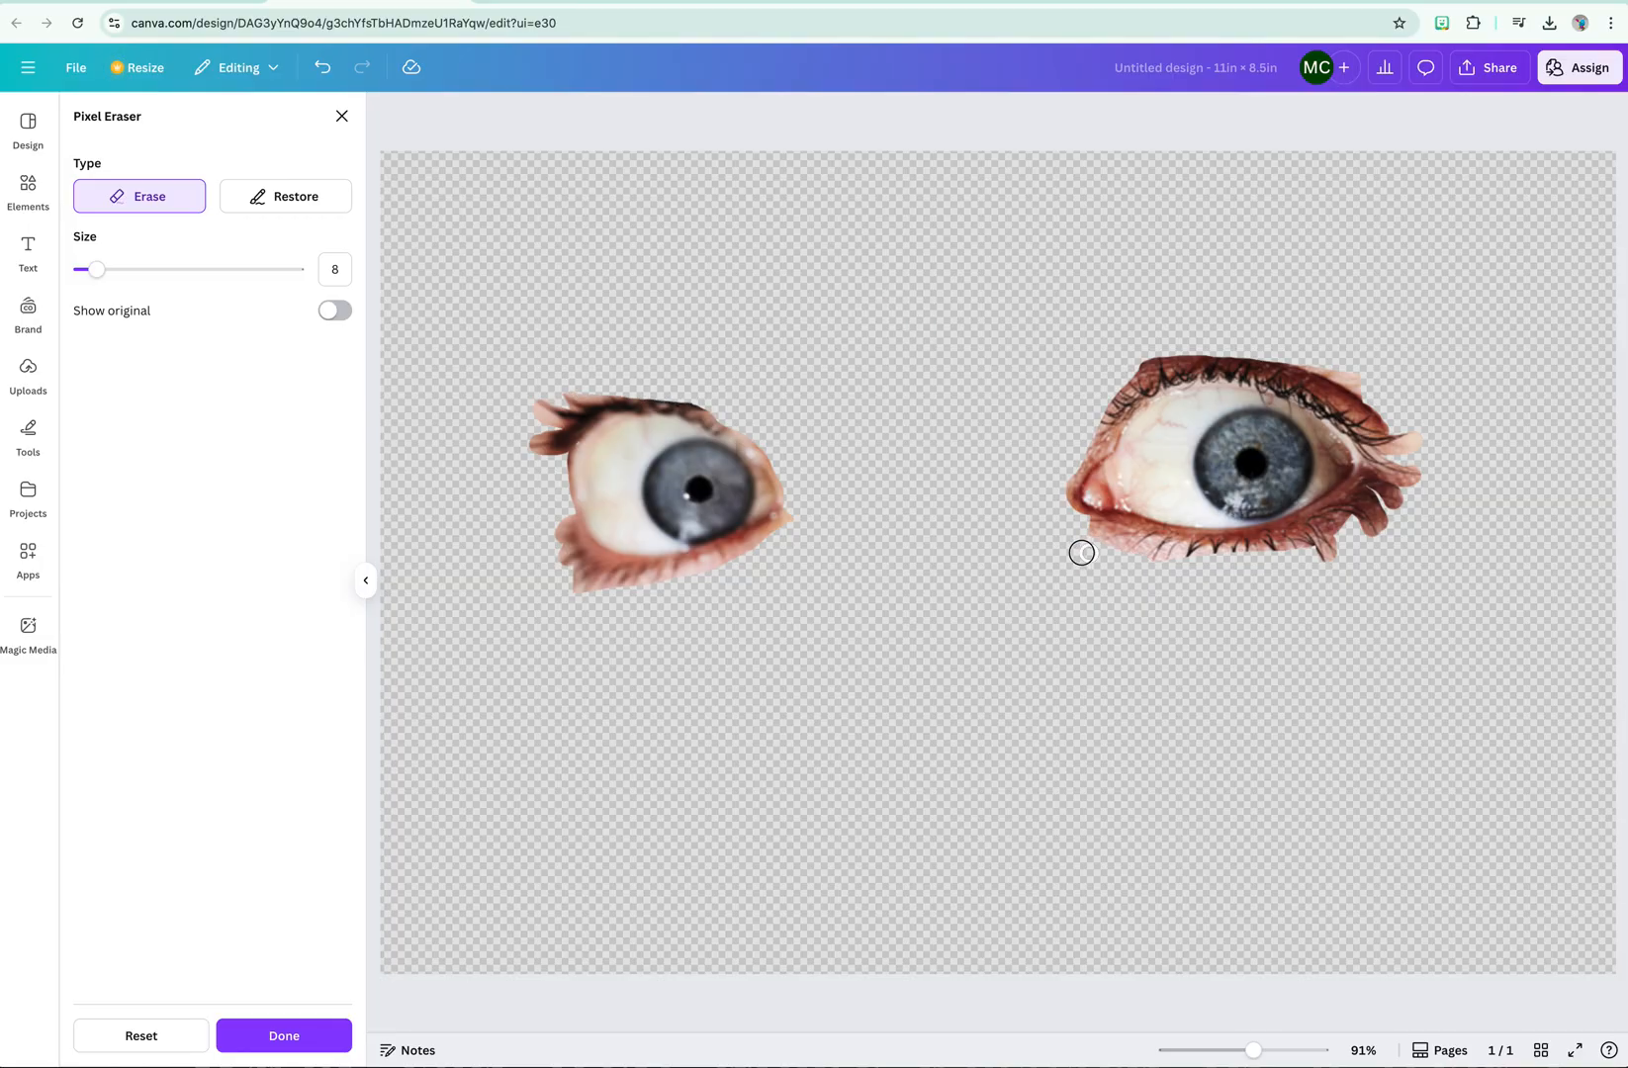
{"action": "left_click", "coordinate": [340, 117]}
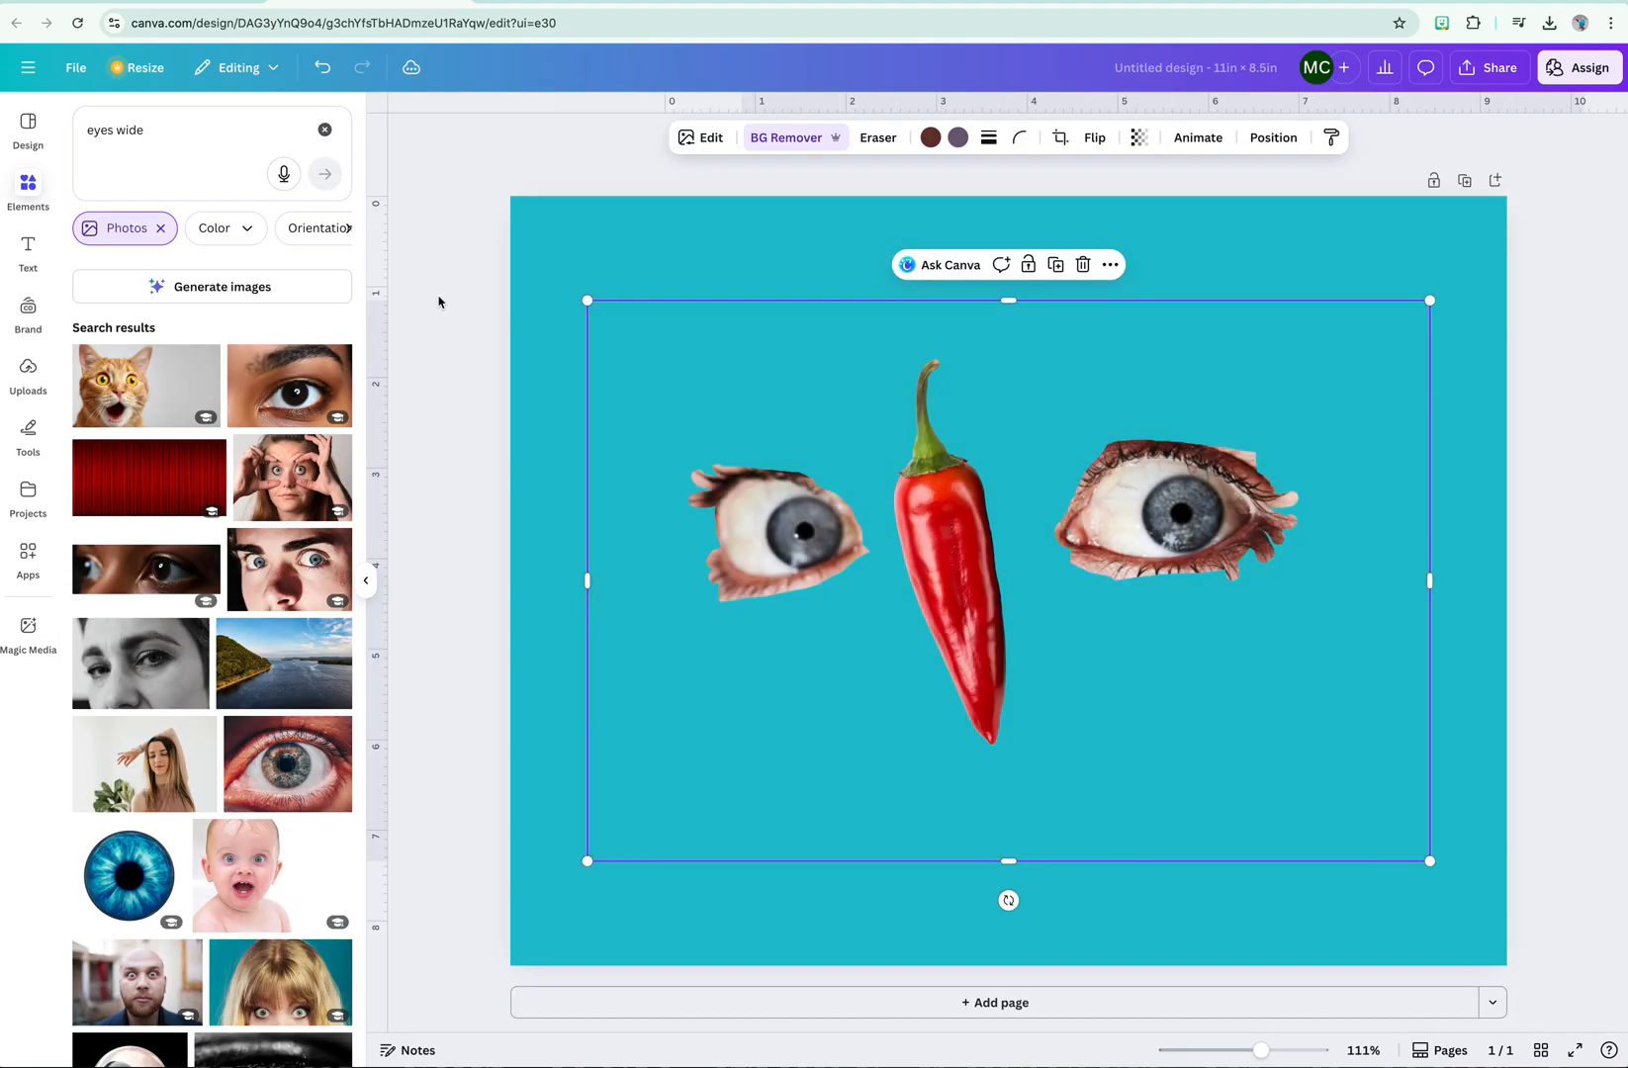
- Scale the eyes image down over the pepper, crop it to the left eye only and place it on the pepper's left edge
{"action": "left_click_drag", "start_coordinate": [1425, 860], "coordinate": [861, 550]}
{"action": "left_click_drag", "start_coordinate": [766, 382], "coordinate": [971, 527]}
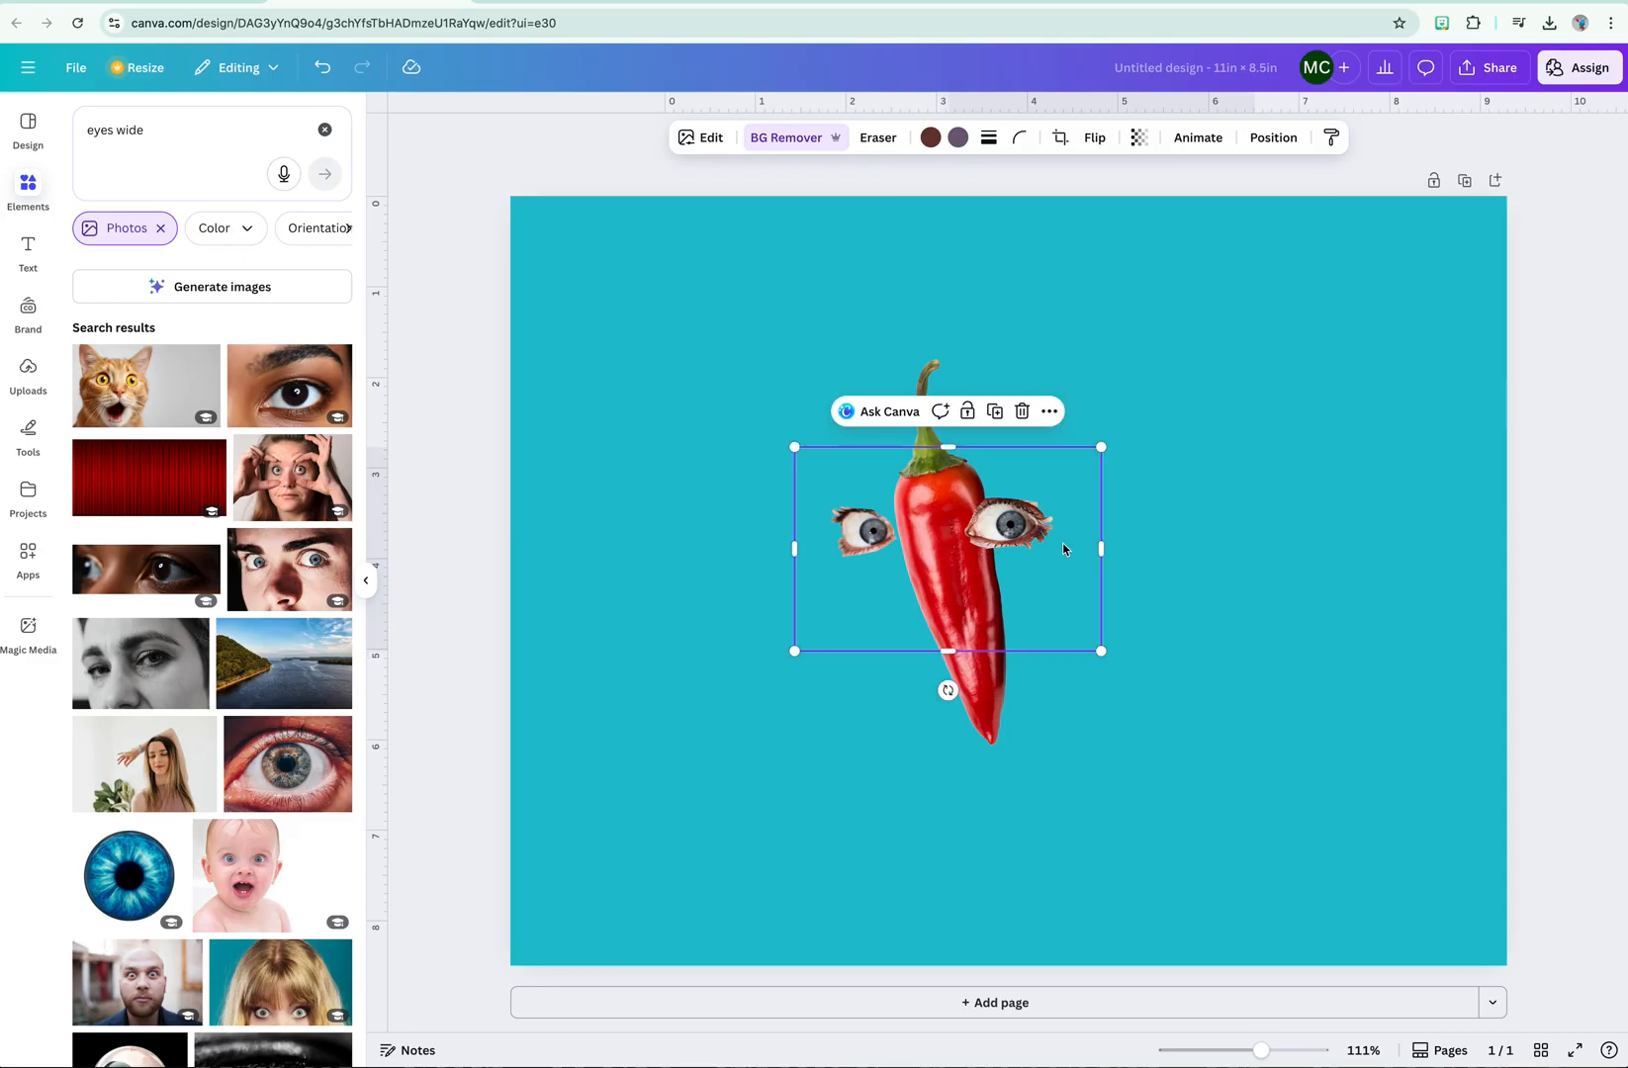
{"action": "left_click_drag", "start_coordinate": [1107, 546], "coordinate": [903, 556]}
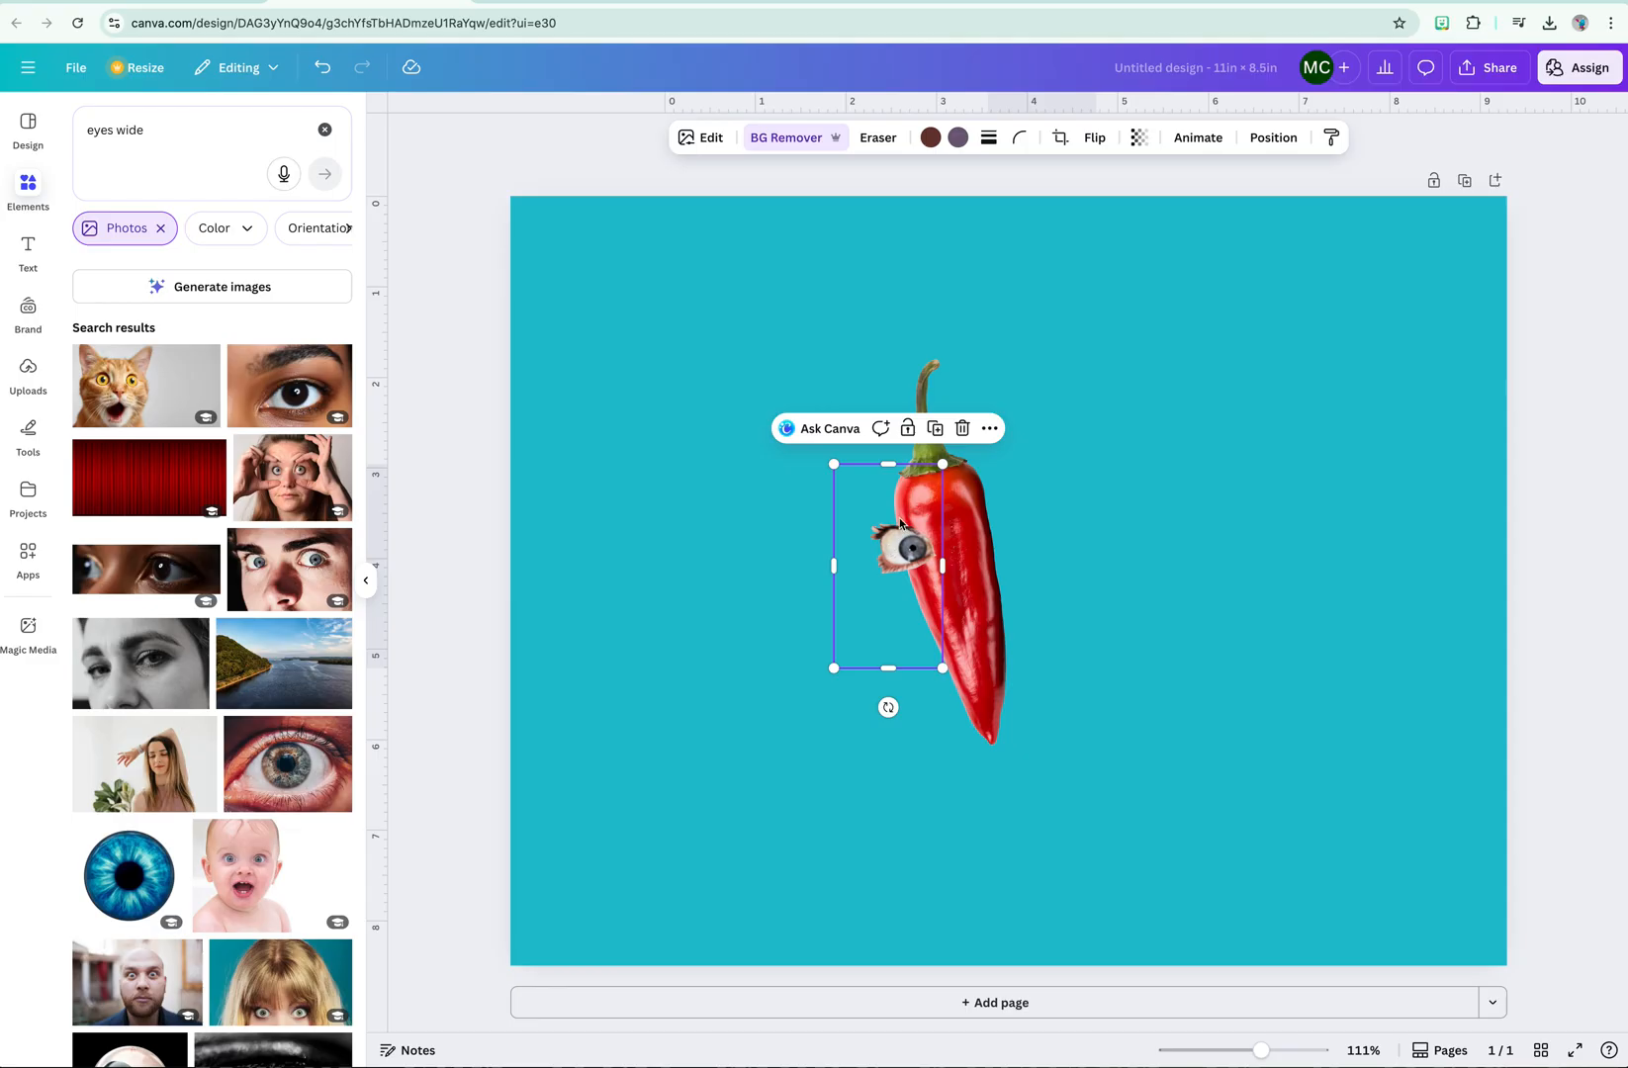
- Duplicate the cropped eye, change the copy's crop to show only the right eye, and place it beside the first on the pepper
{"action": "left_click", "coordinate": [934, 431]}
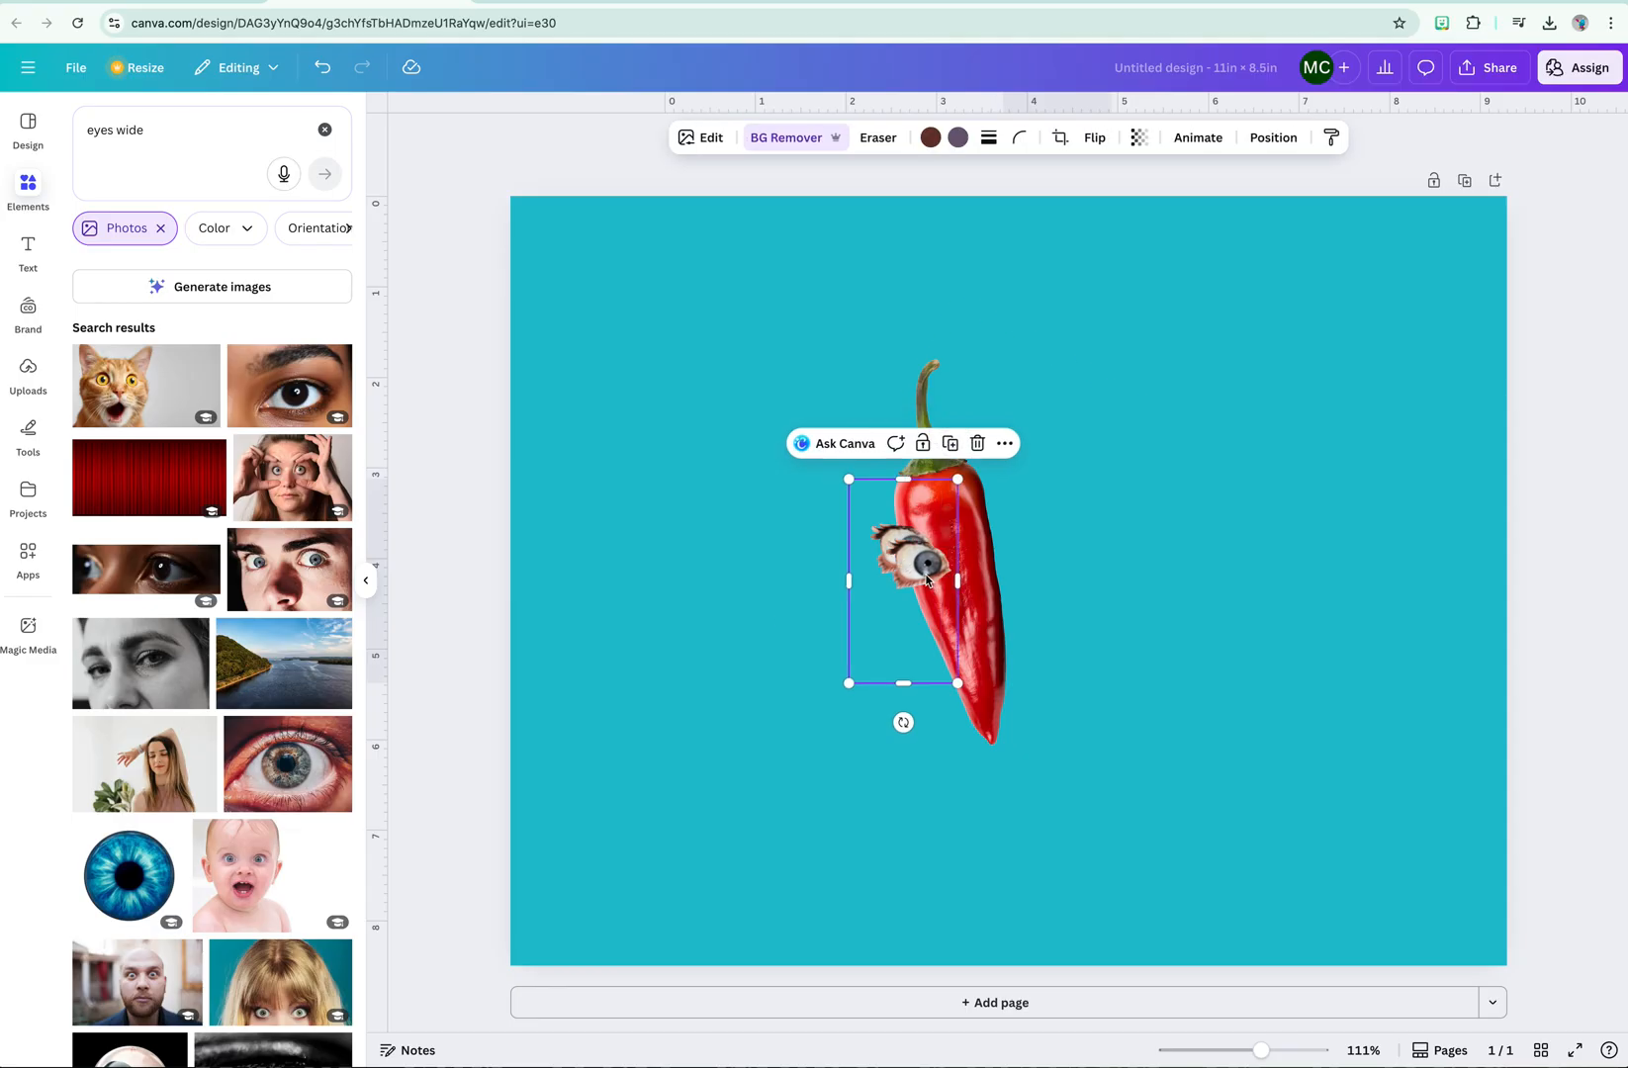
{"action": "left_click_drag", "start_coordinate": [959, 578], "coordinate": [1121, 579]}
{"action": "left_click_drag", "start_coordinate": [851, 585], "coordinate": [975, 542]}
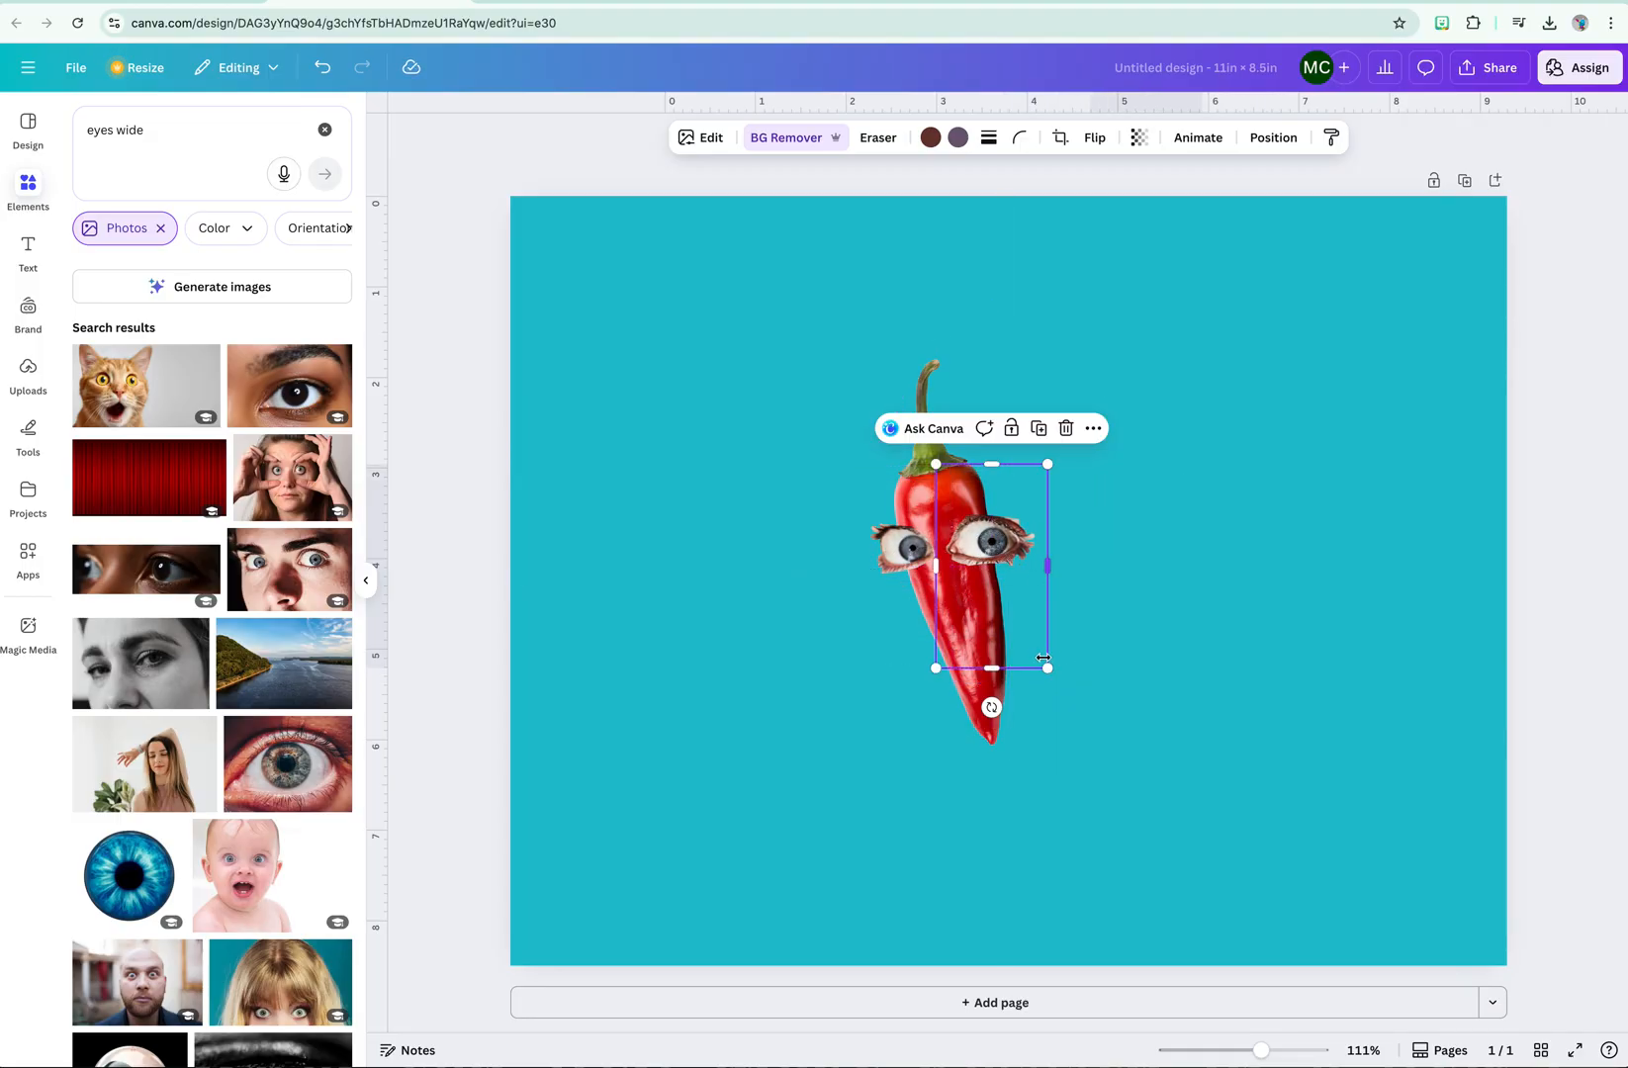
- Enlarge the right eye and the left eye slightly on the pepper
{"action": "left_click_drag", "start_coordinate": [1044, 670], "coordinate": [1067, 695]}
{"action": "left_click_drag", "start_coordinate": [999, 583], "coordinate": [998, 569]}
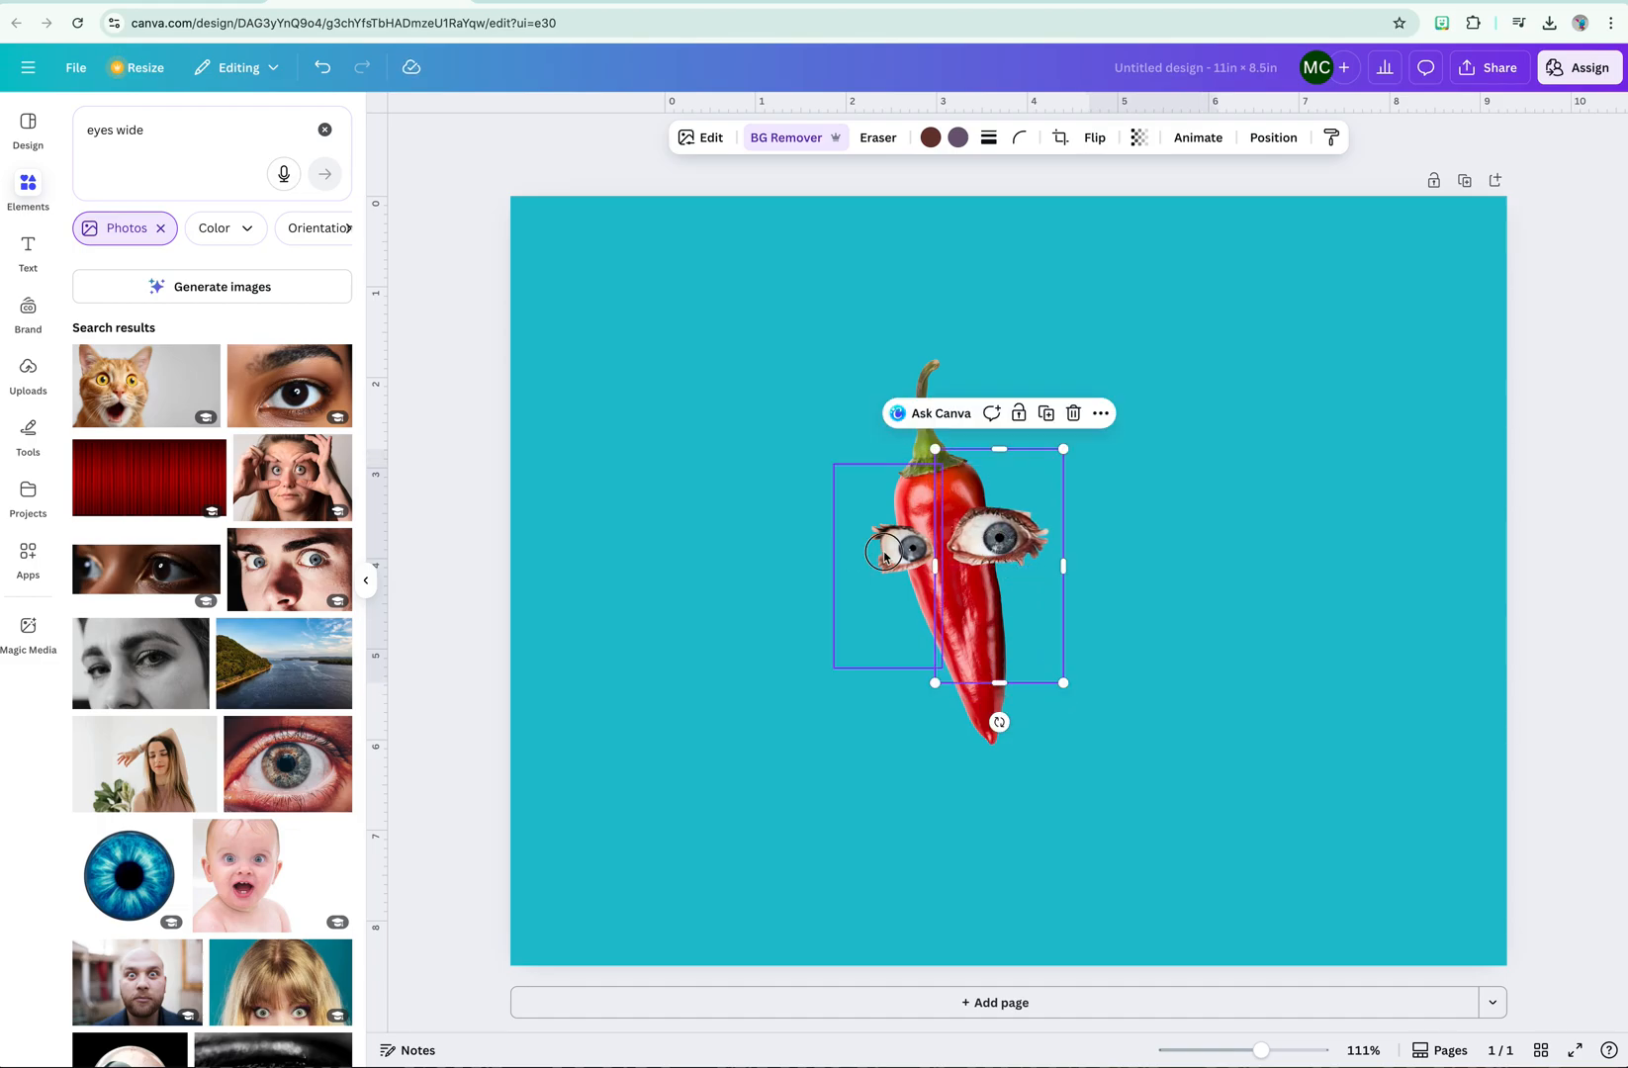
{"action": "left_click", "coordinate": [890, 558]}
{"action": "left_click_drag", "start_coordinate": [831, 669], "coordinate": [826, 683]}
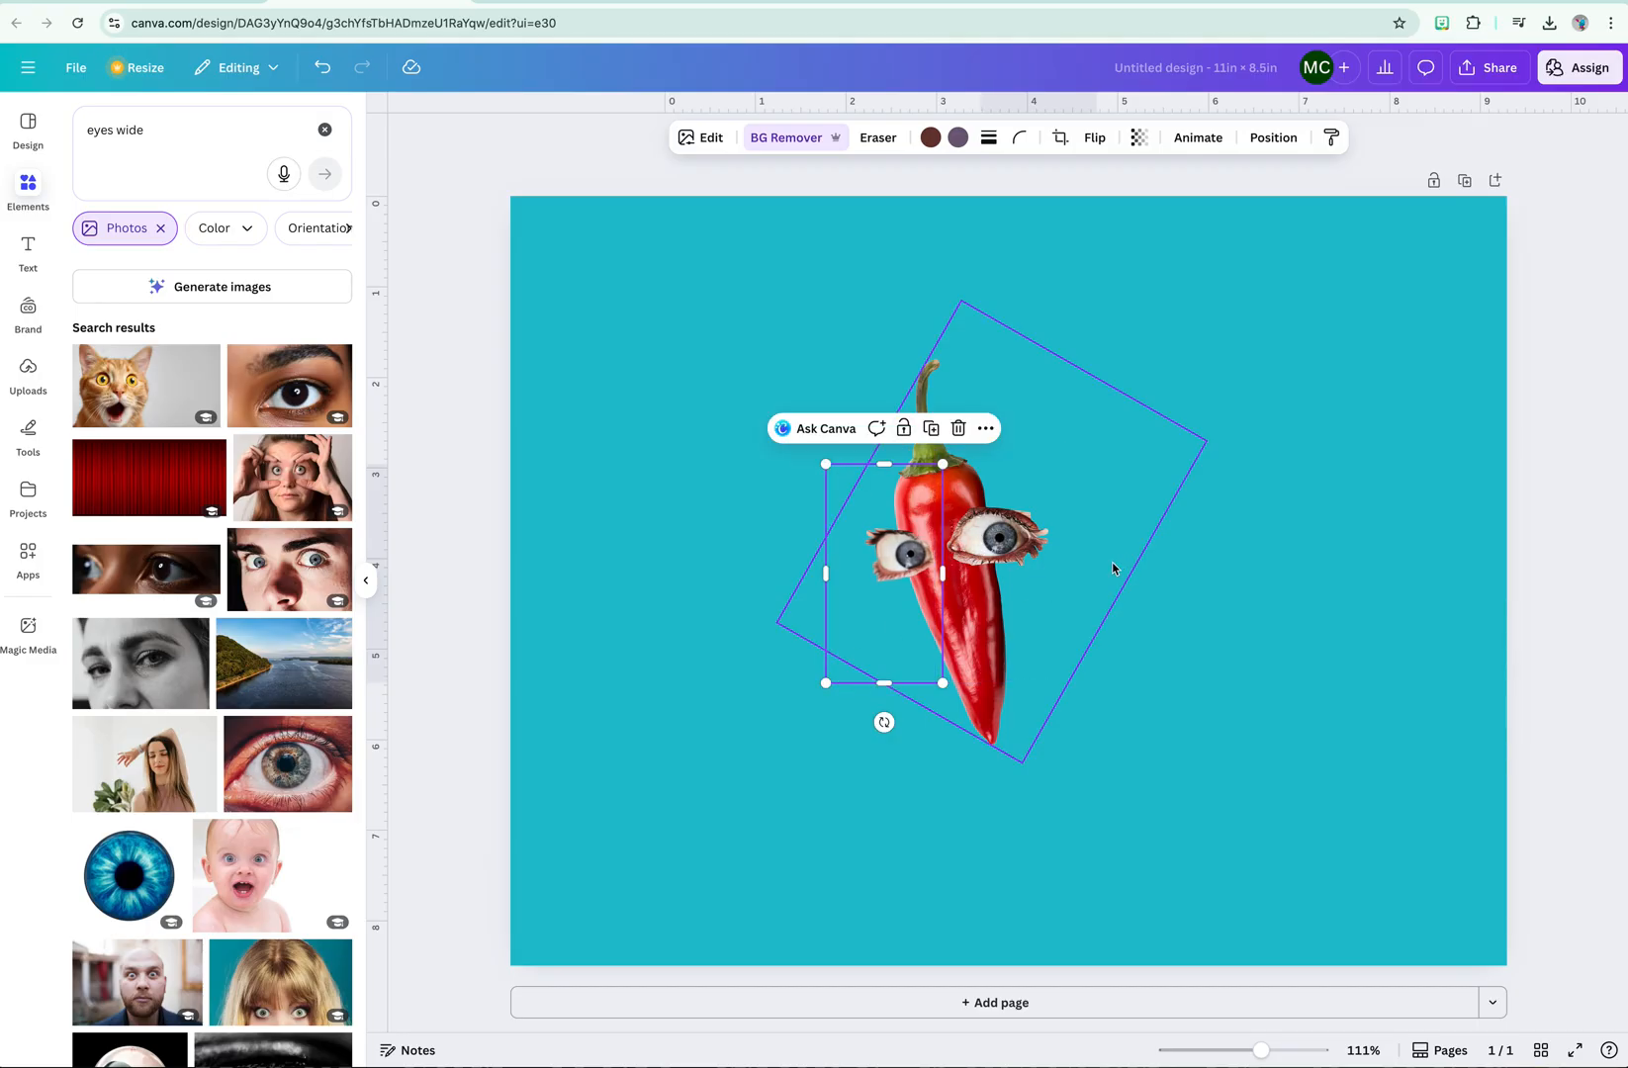
- Rotate the pepper's right eye slightly counterclockwise
{"action": "left_click", "coordinate": [1075, 553]}
{"action": "left_click", "coordinate": [1023, 550]}
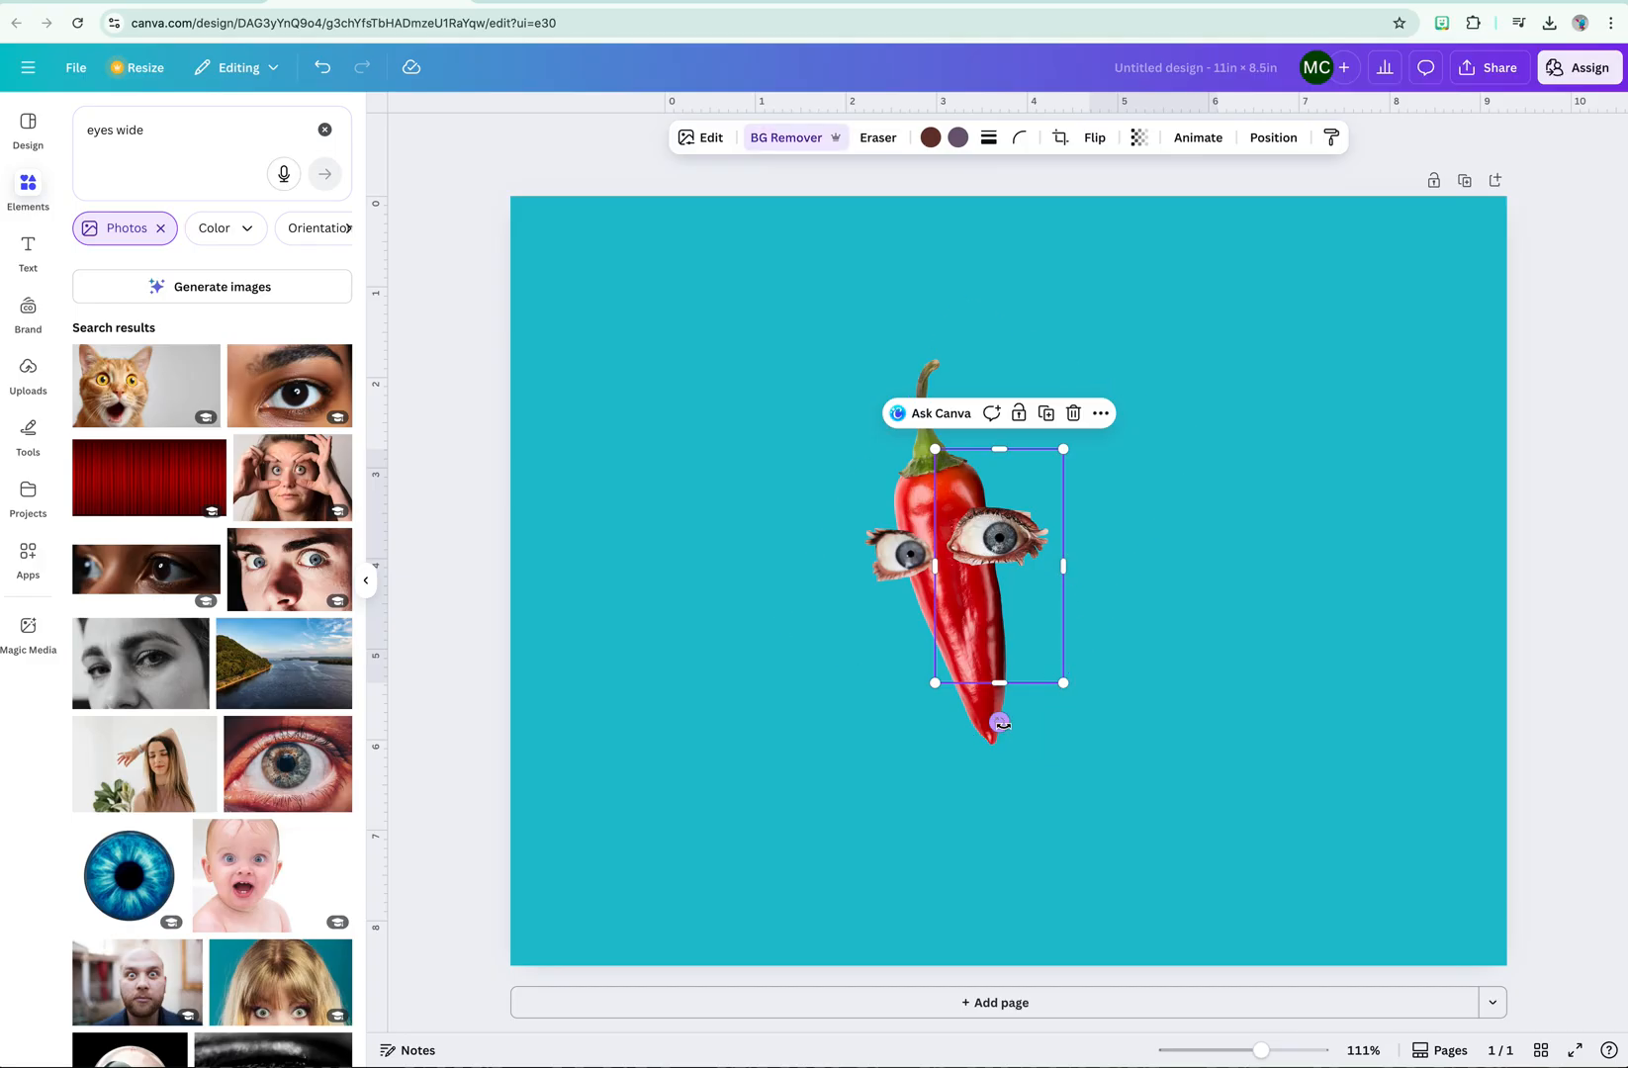
{"action": "left_click_drag", "start_coordinate": [1000, 729], "coordinate": [1025, 716]}
{"action": "left_click", "coordinate": [1208, 702]}
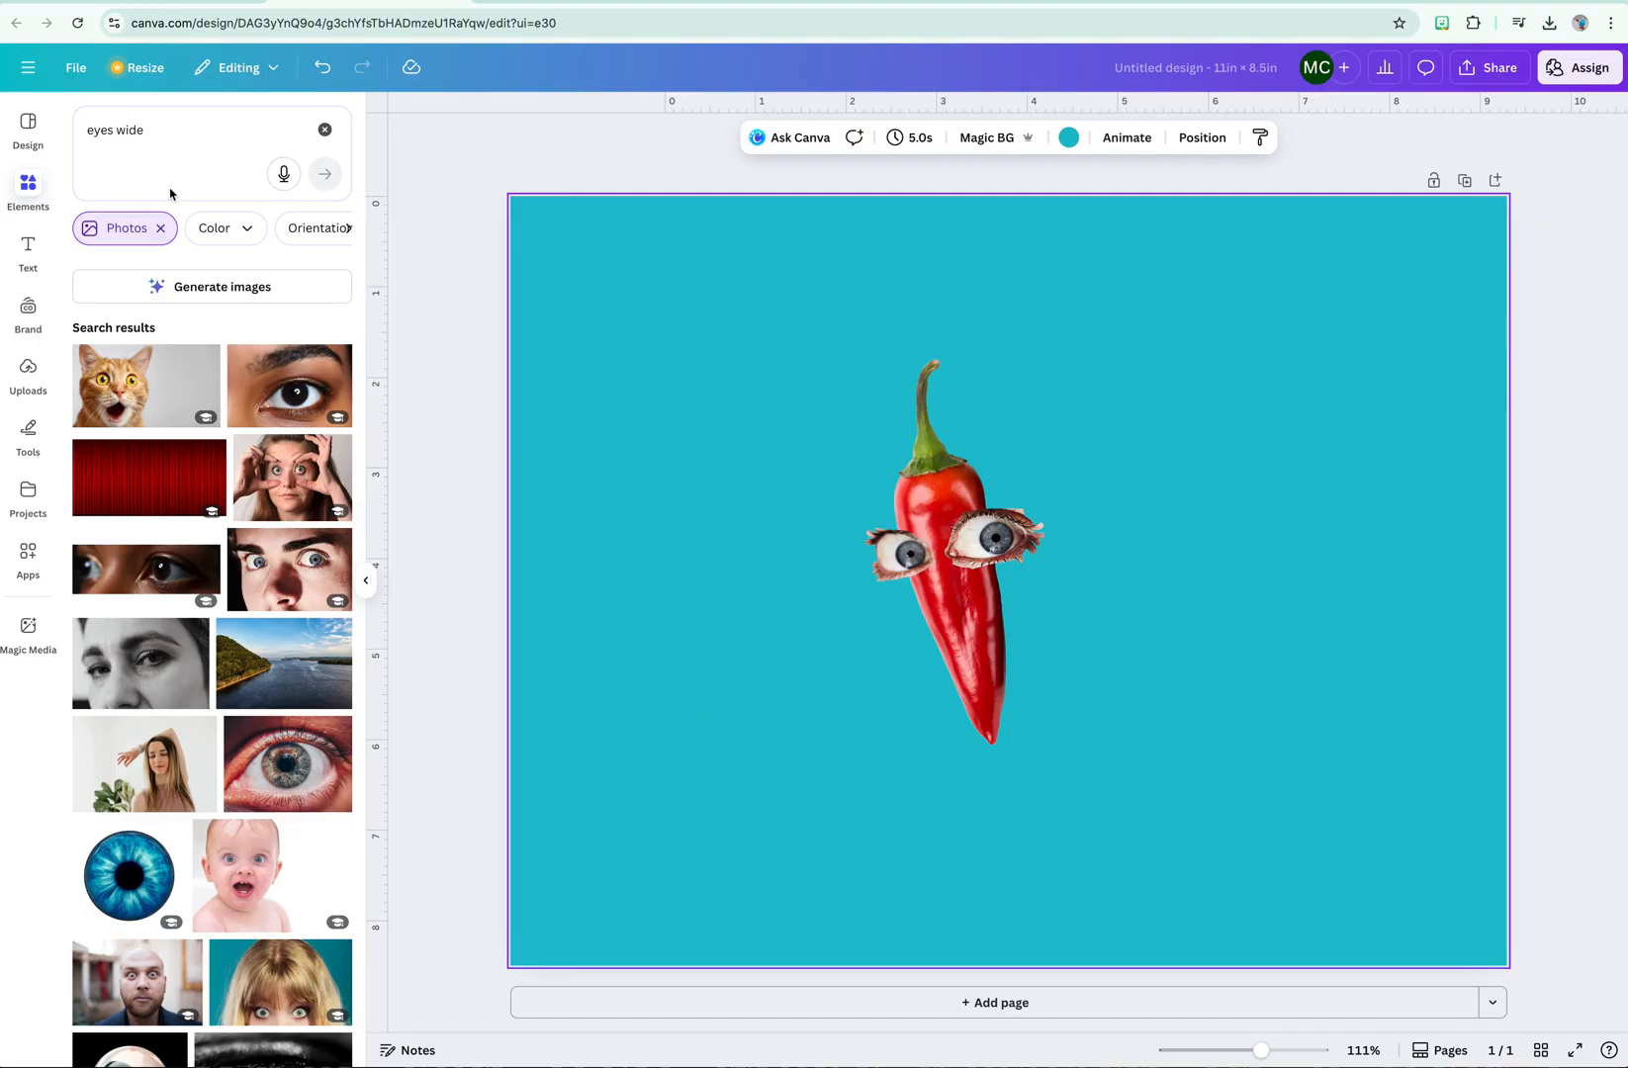
- Search the photos for "mouth angry"
{"action": "left_click_drag", "start_coordinate": [155, 133], "coordinate": [53, 134]}
{"action": "type", "text": "m"}
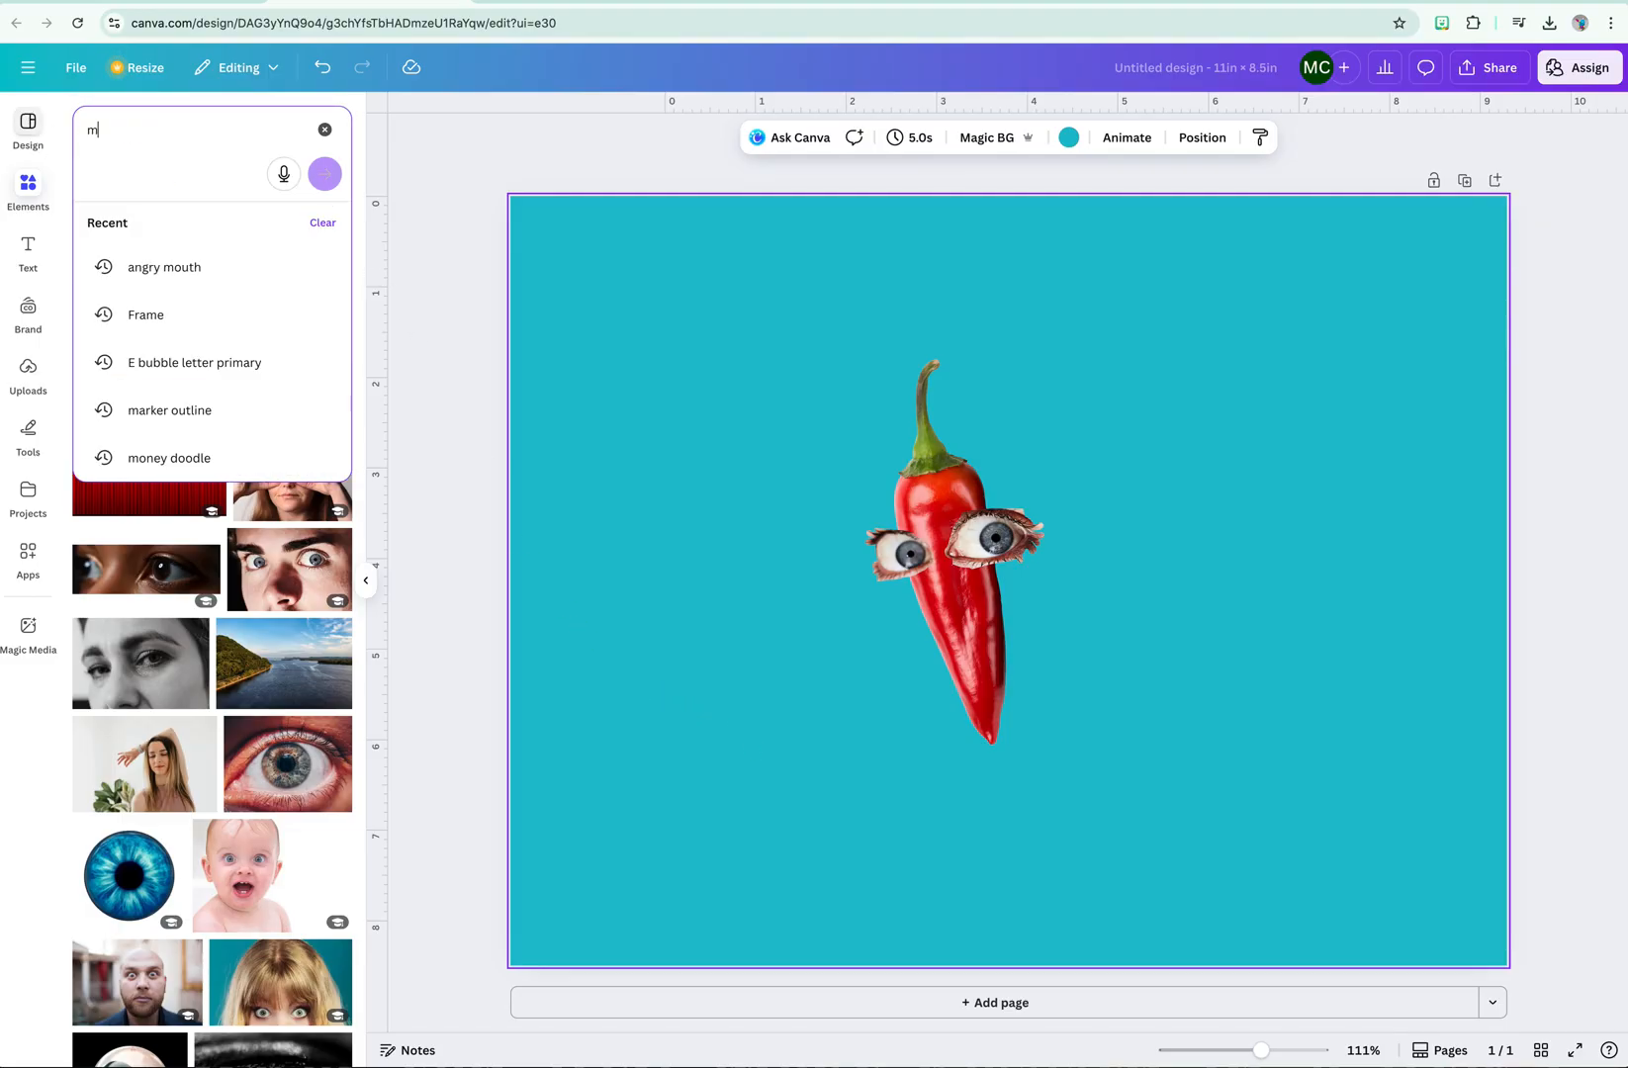
{"action": "type", "text": "outh "}
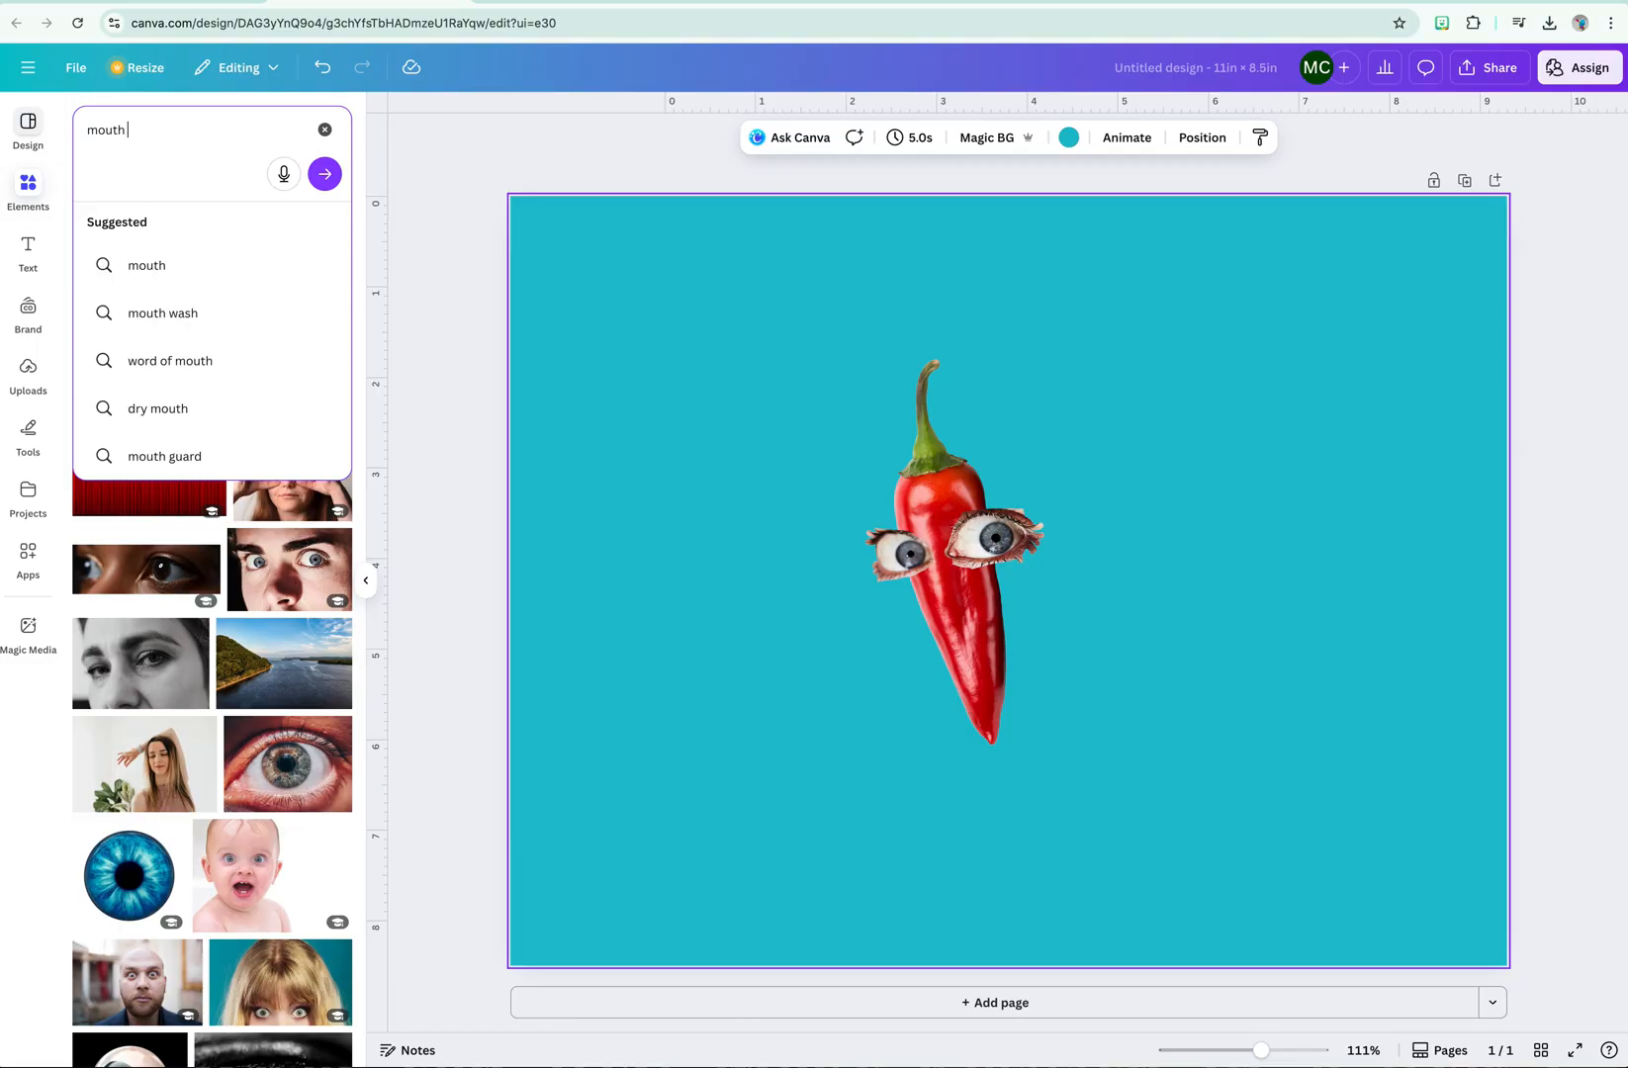
{"action": "type", "text": "angry"}
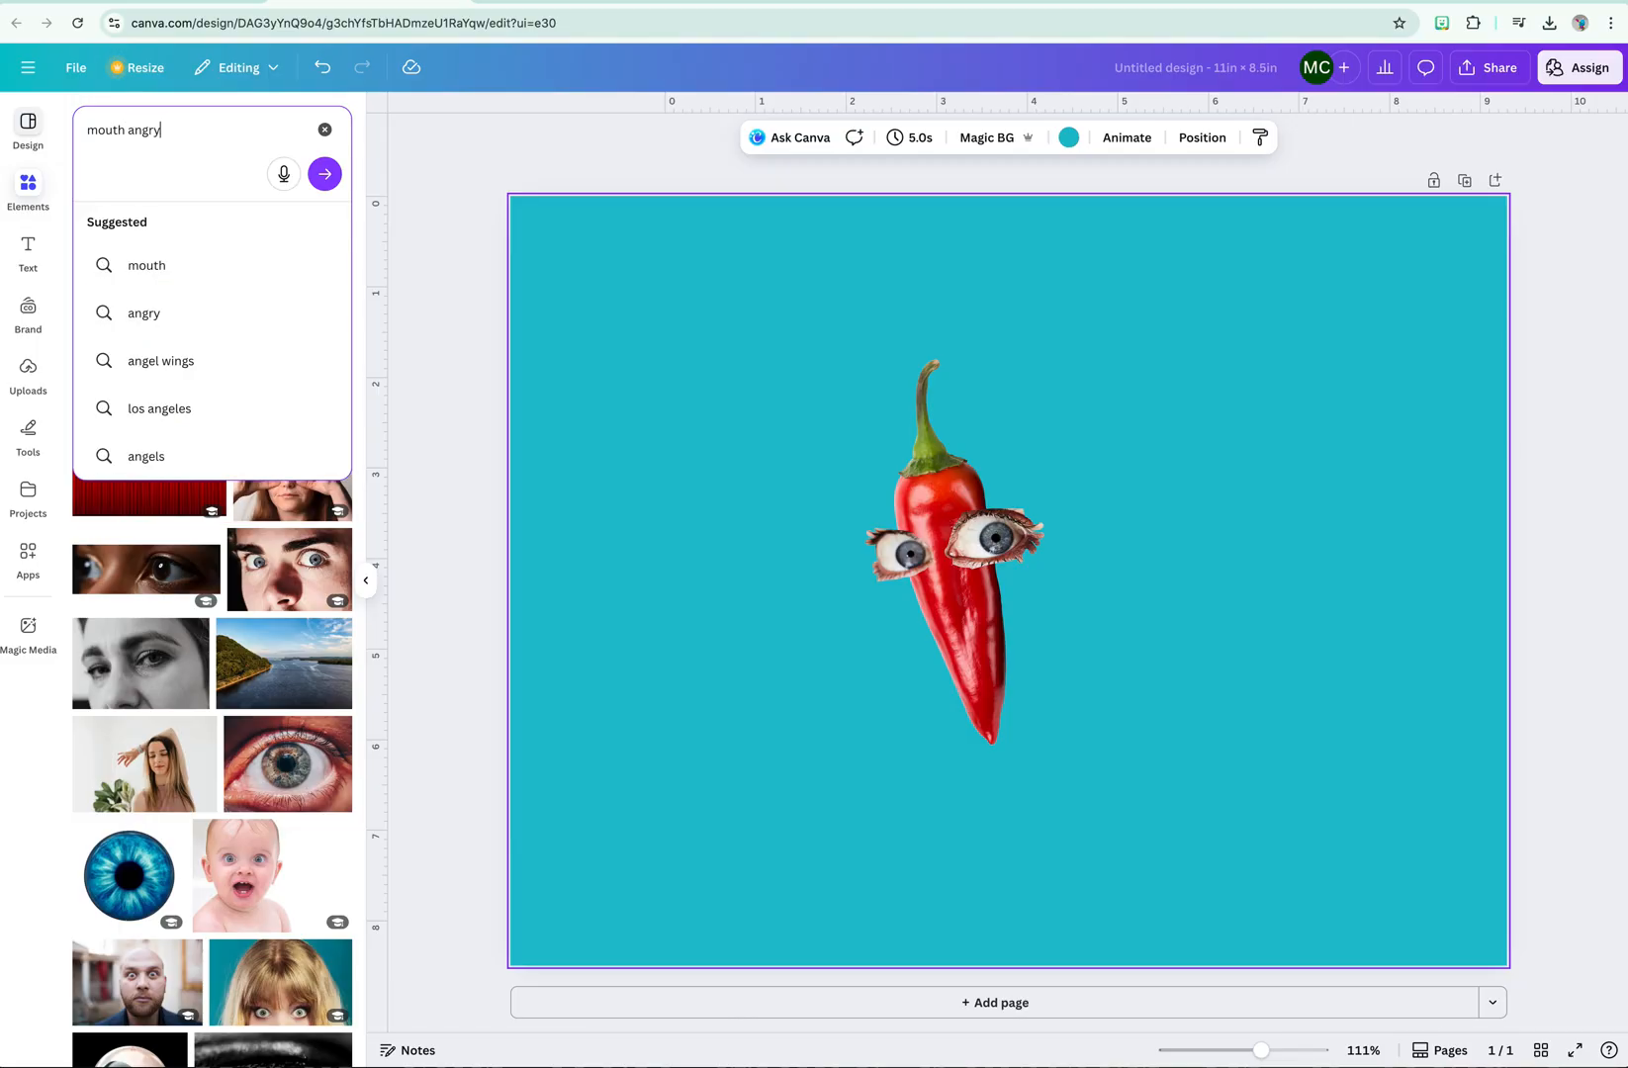
{"action": "key", "text": "Return"}
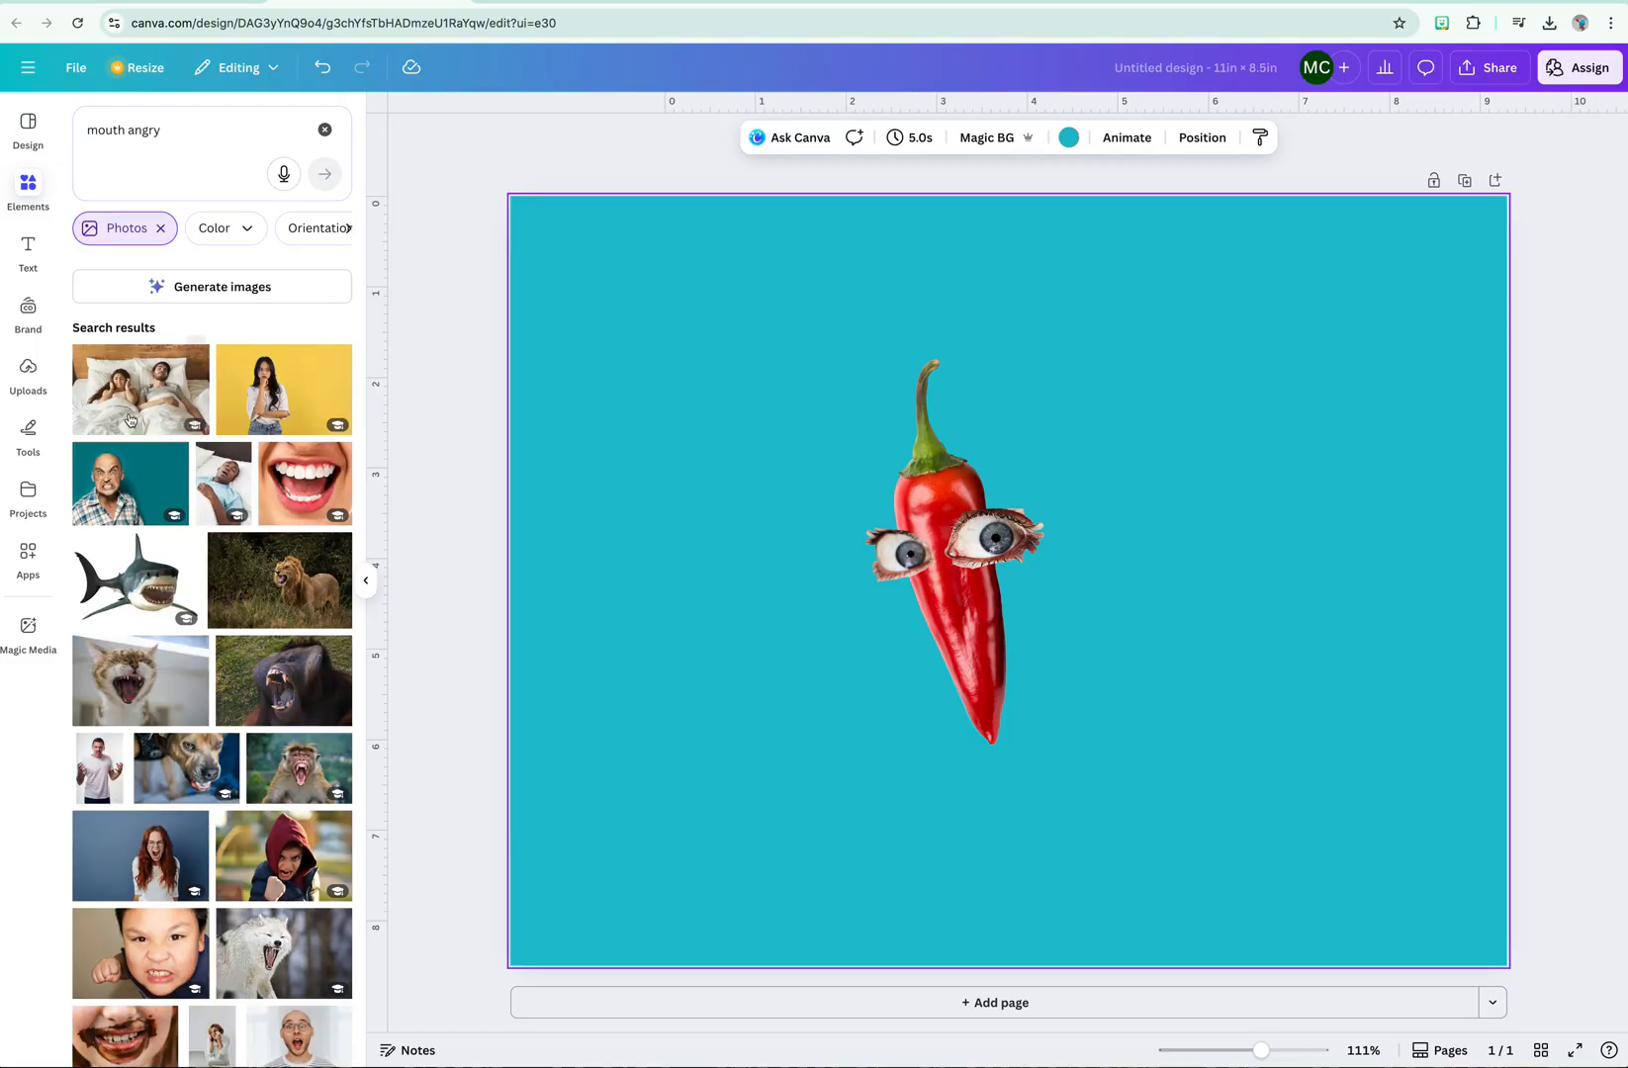
- Try the screaming monkey photo on the page and delete it
{"action": "scroll", "coordinate": [182, 501], "scroll_direction": "down", "scroll_amount": 1}
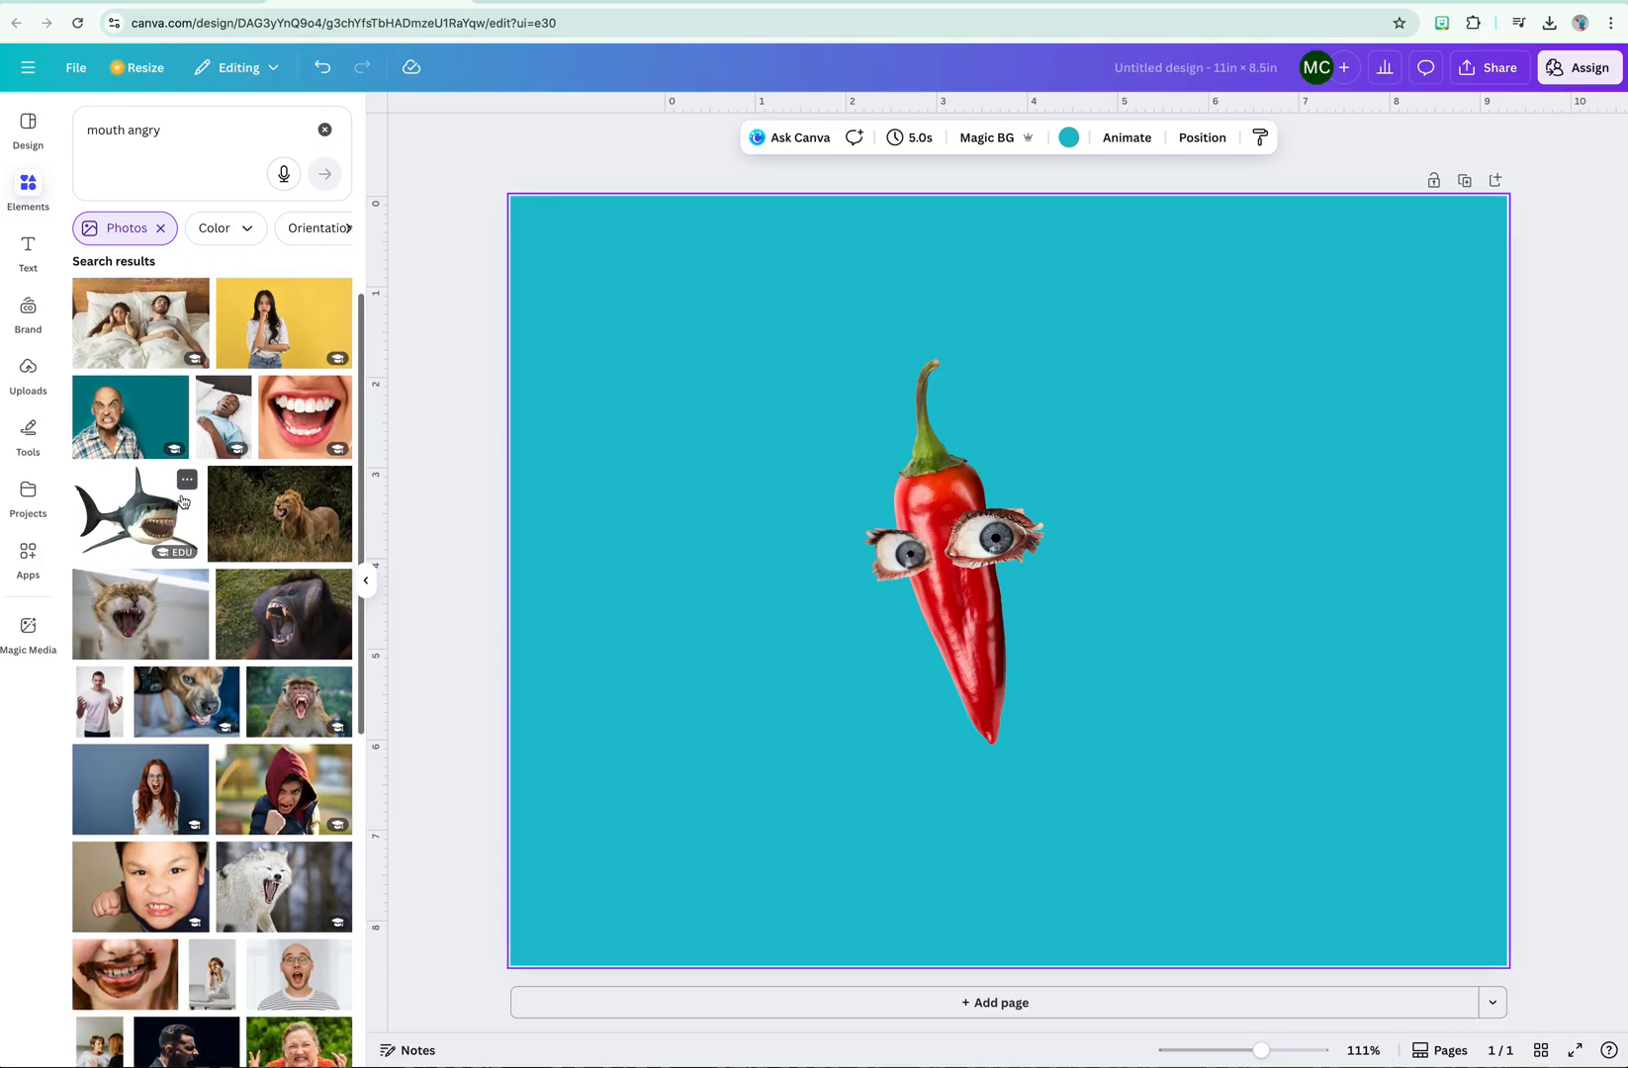
{"action": "left_click", "coordinate": [265, 718]}
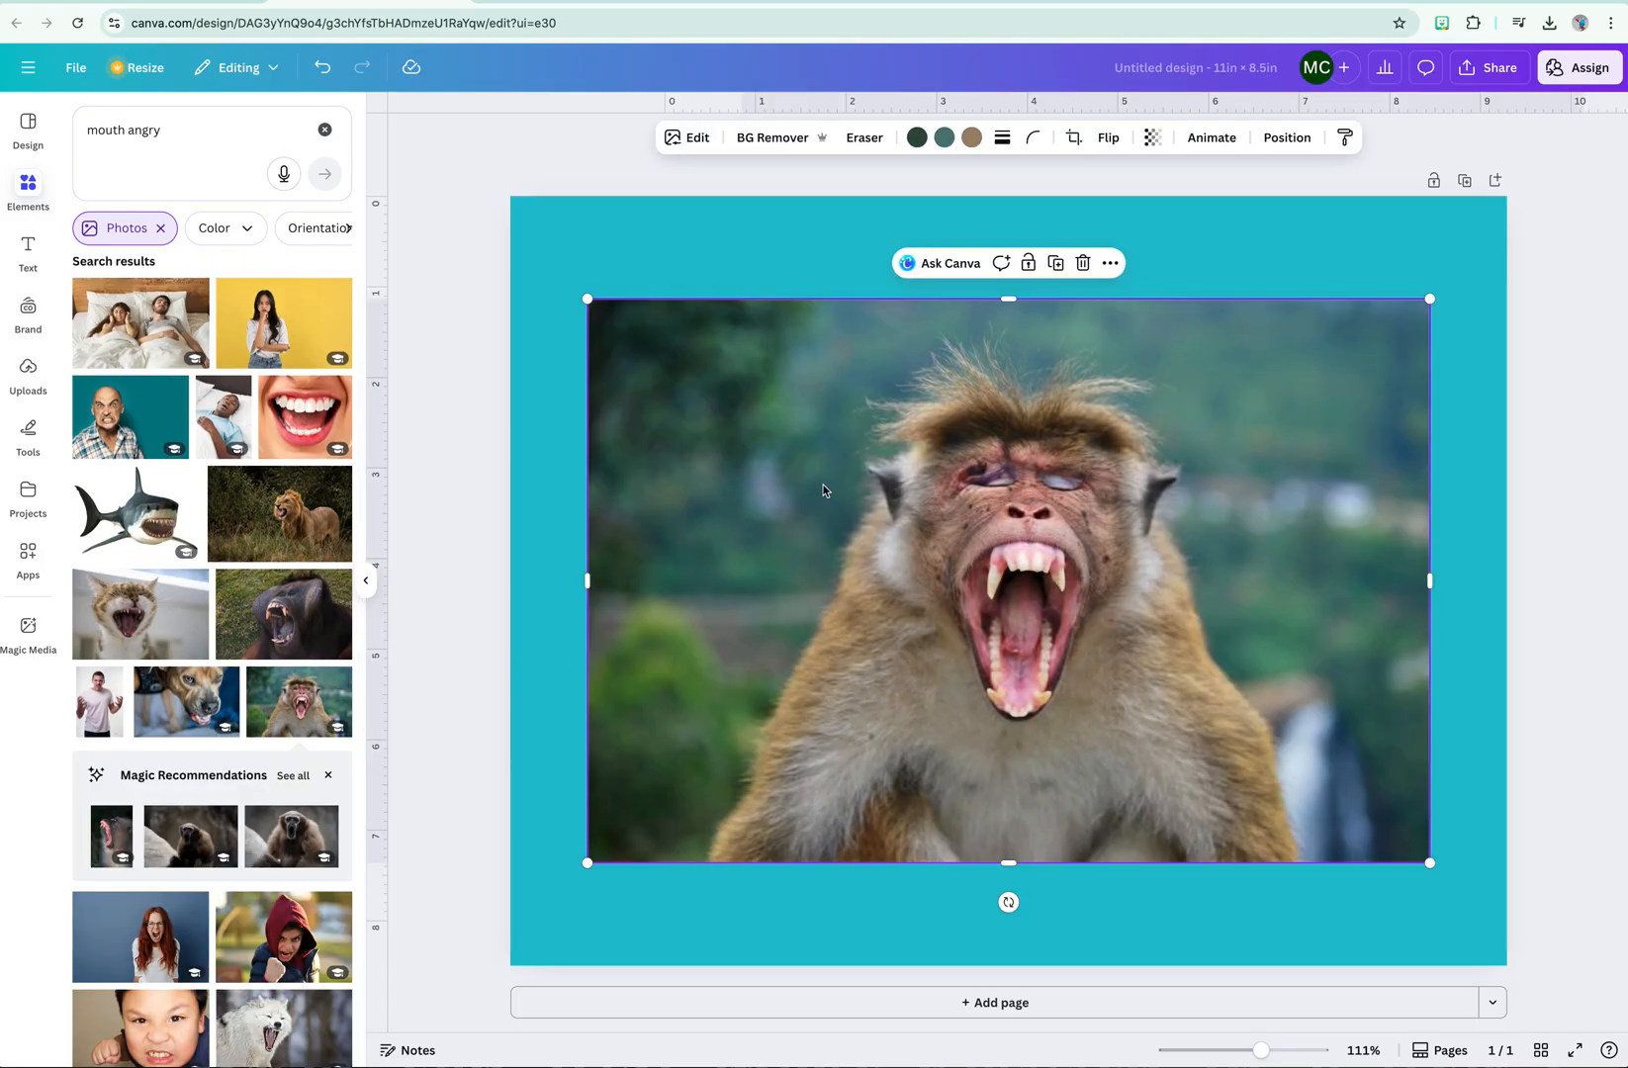
{"action": "key", "text": "Delete"}
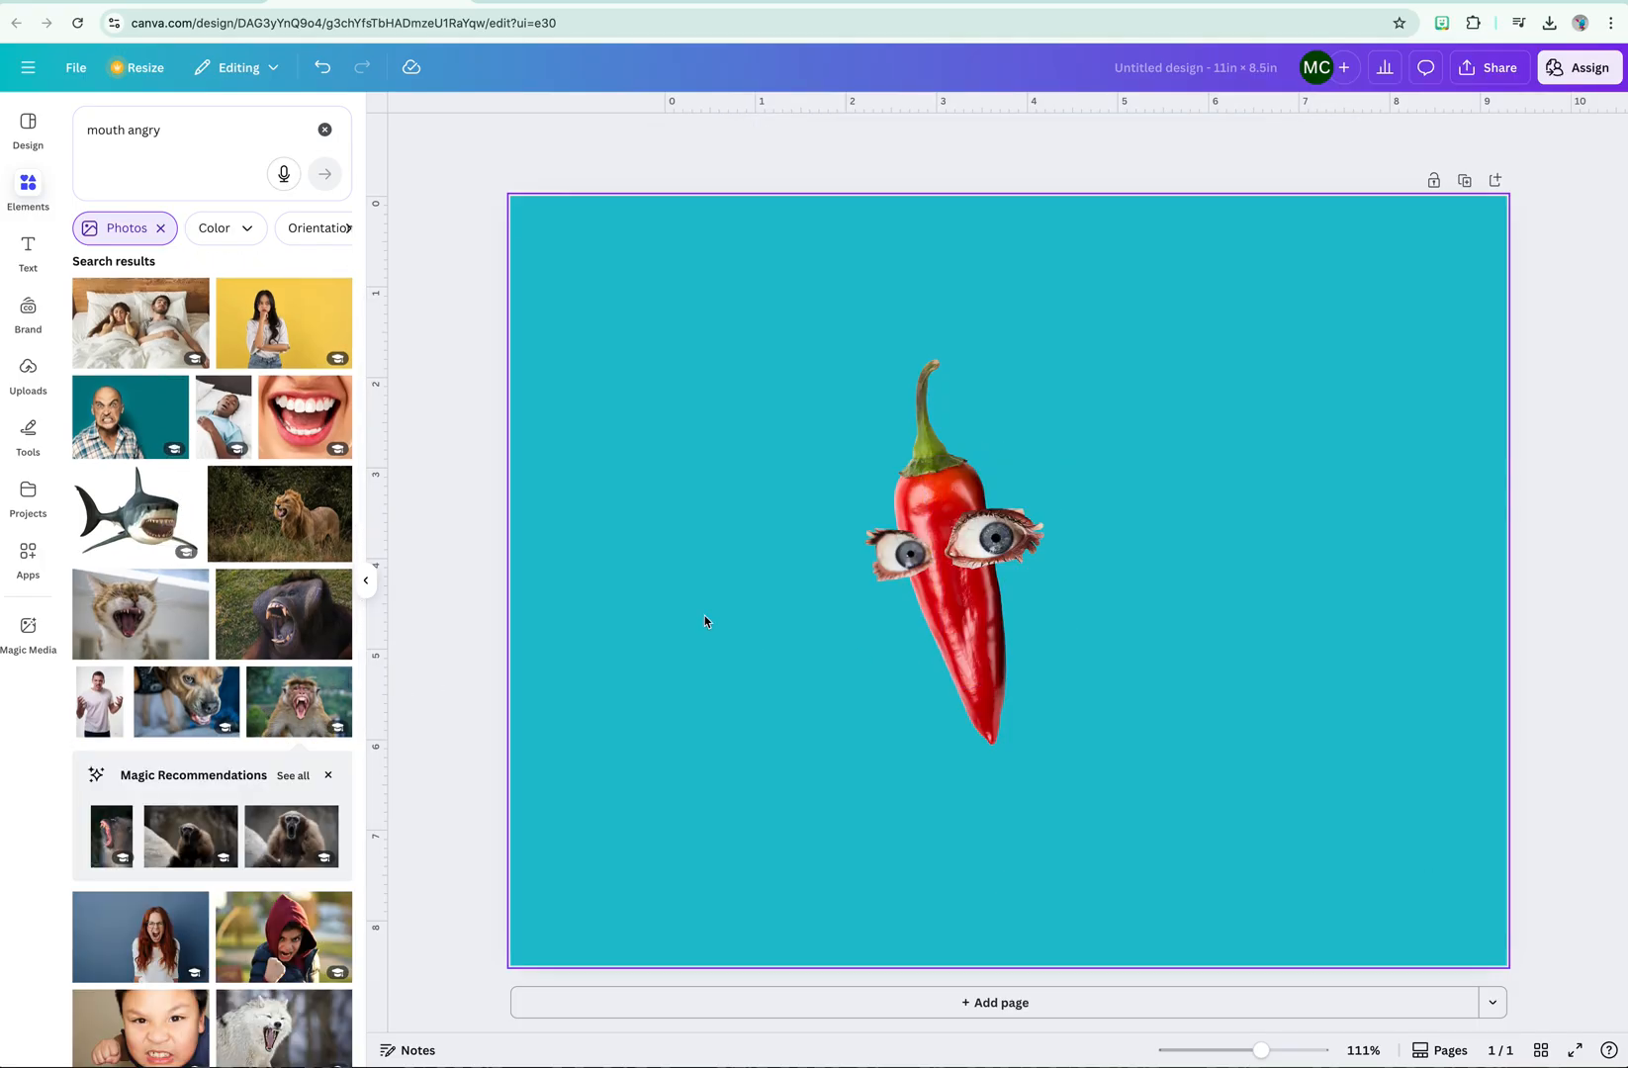
- Add the open-mouthed shark photo to the page and crop it tightly to the mouth
{"action": "left_click", "coordinate": [150, 507]}
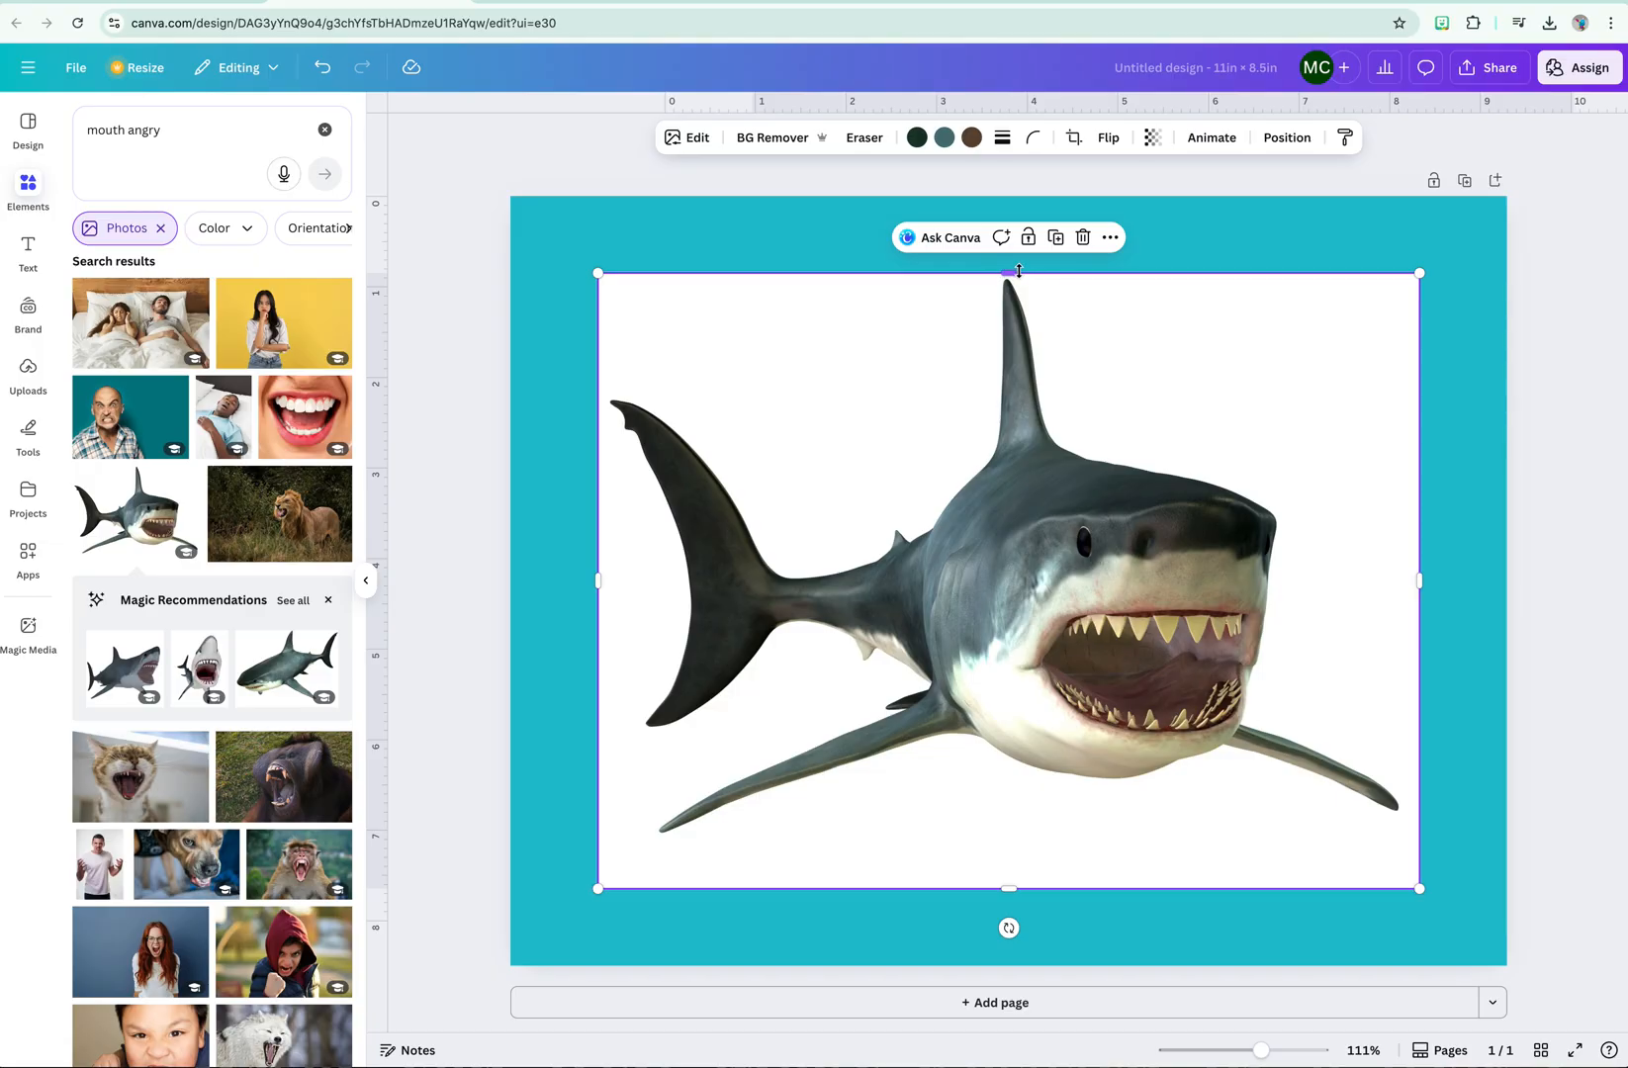
{"action": "left_click_drag", "start_coordinate": [1016, 277], "coordinate": [1019, 581]}
{"action": "left_click_drag", "start_coordinate": [1009, 882], "coordinate": [1009, 749]}
{"action": "left_click_drag", "start_coordinate": [1420, 661], "coordinate": [1279, 665]}
{"action": "left_click_drag", "start_coordinate": [597, 664], "coordinate": [1000, 654]}
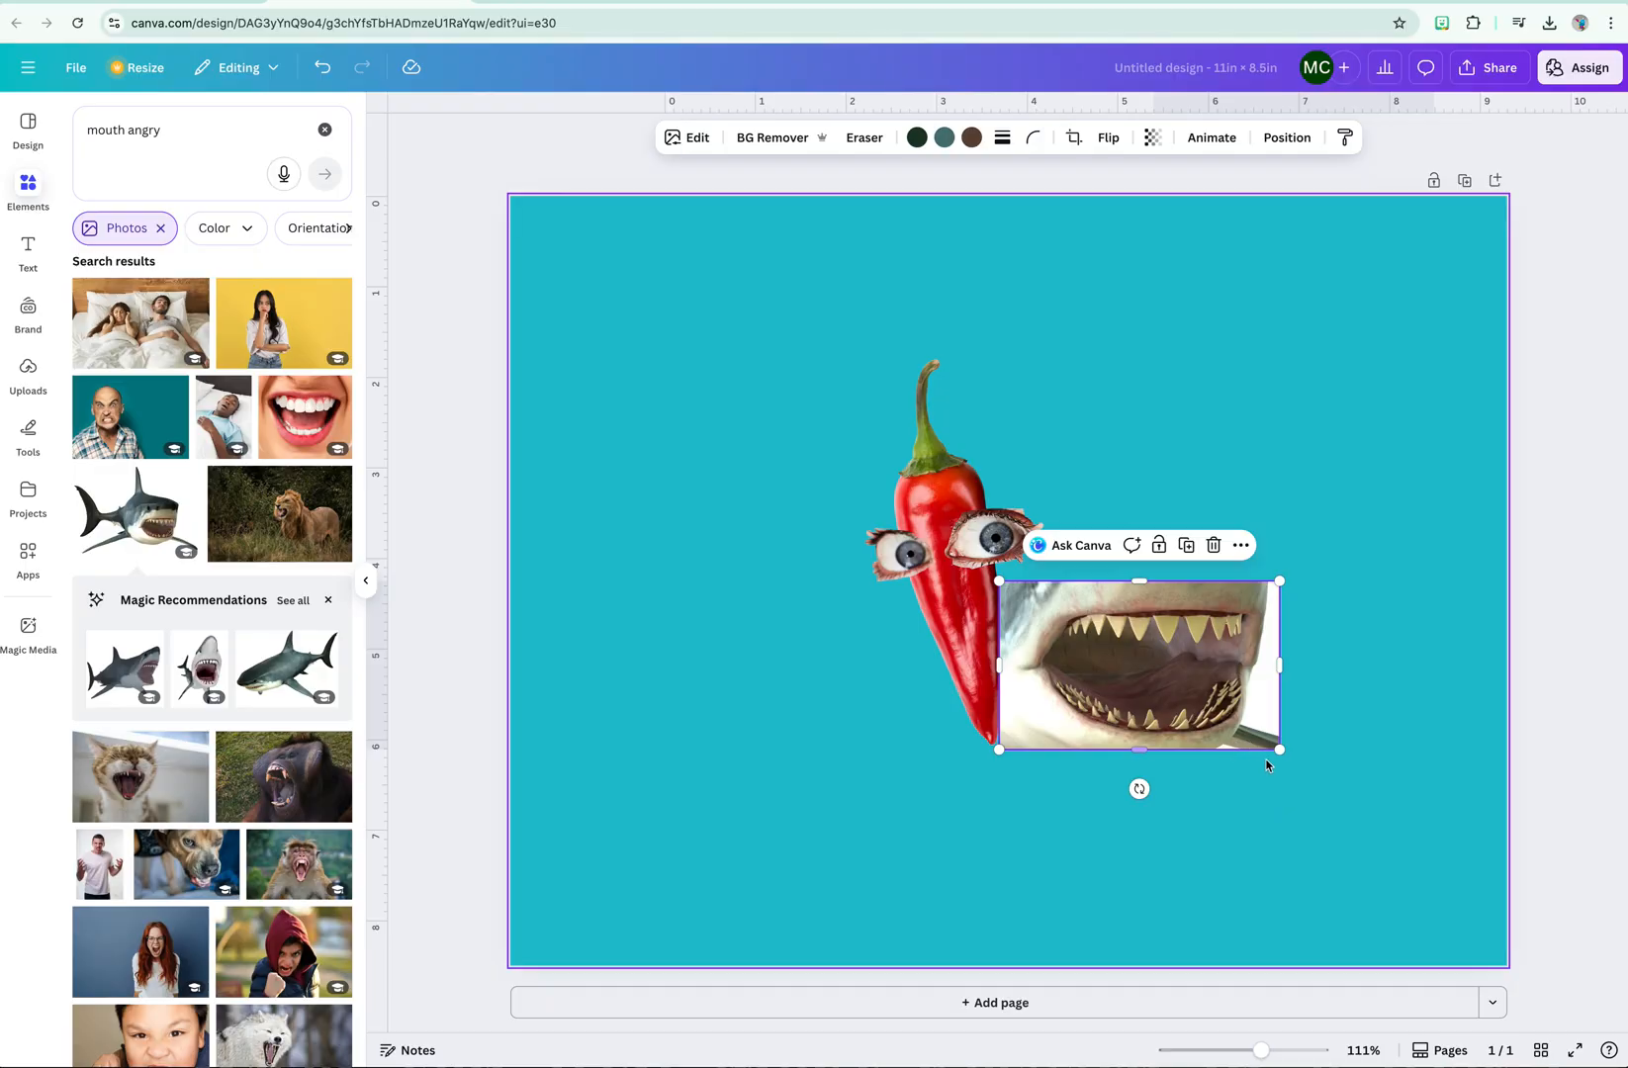
- Remove the shark photo's background and erase the skin and fin around the mouth with the size 20 eraser
{"action": "left_click", "coordinate": [757, 139]}
{"action": "left_click", "coordinate": [751, 138]}
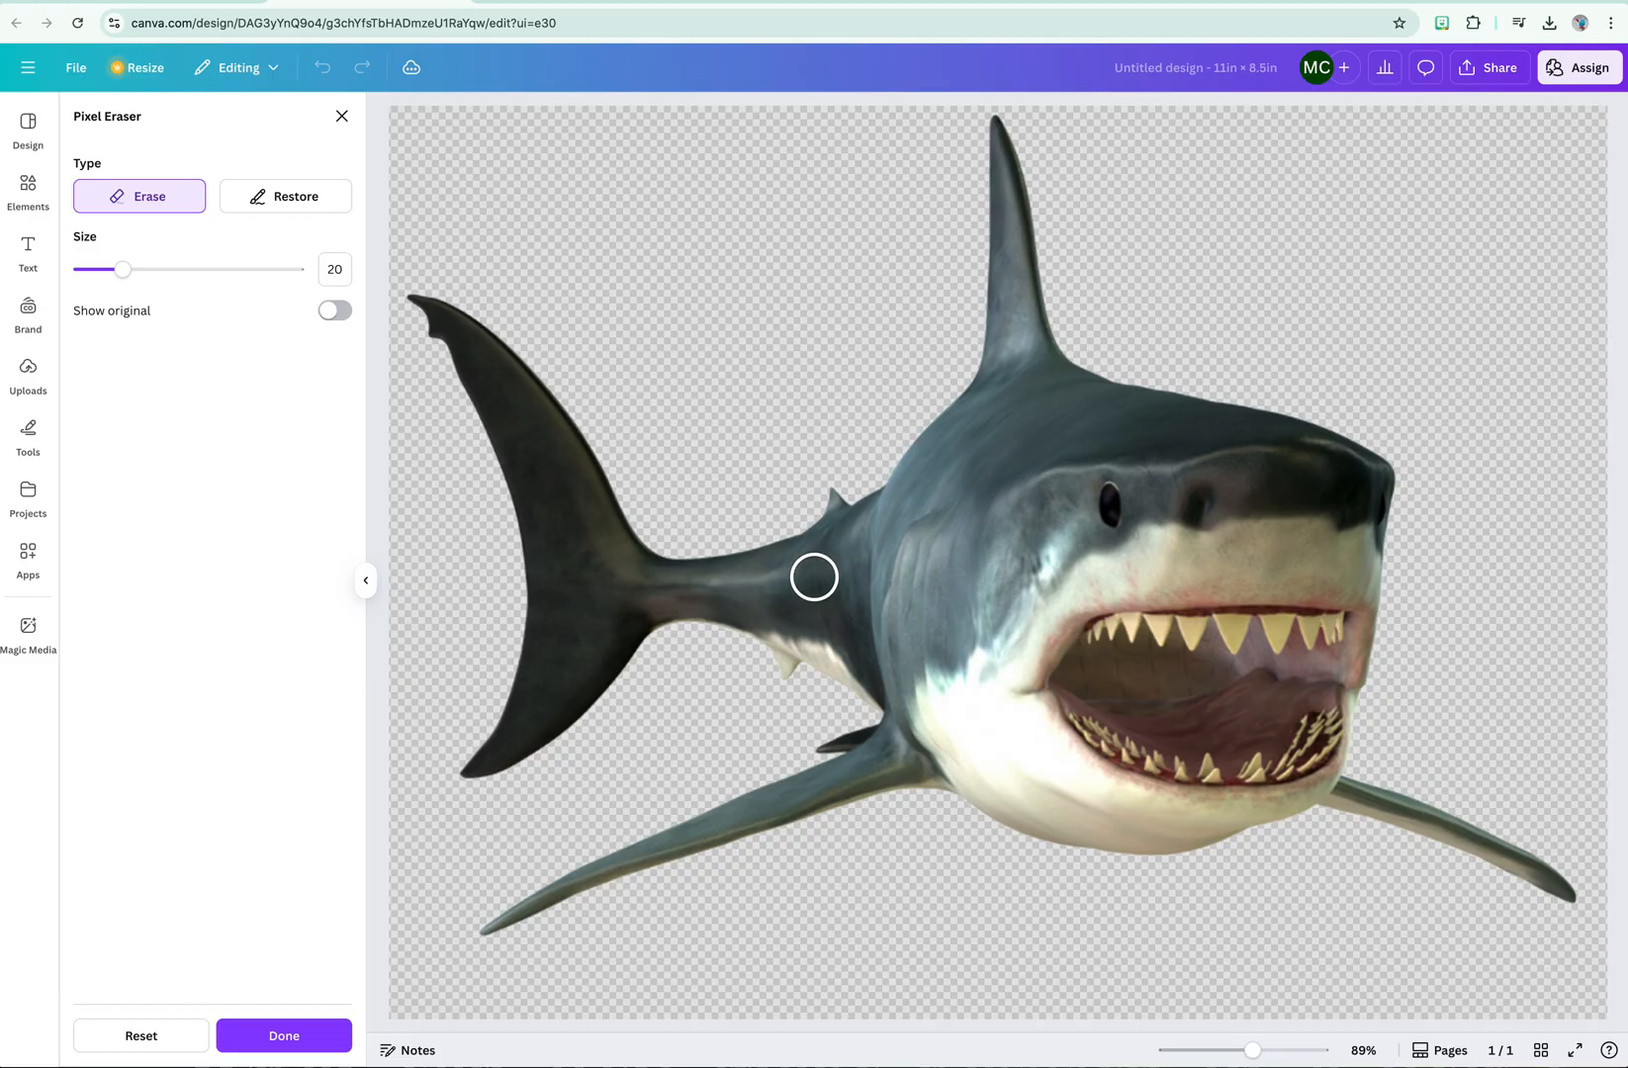
{"action": "mouse_move", "coordinate": [1389, 775]}
{"action": "left_mouse_down"}
{"action": "mouse_move", "coordinate": [1348, 810]}
{"action": "mouse_move", "coordinate": [1363, 789]}
{"action": "mouse_move", "coordinate": [1409, 814]}
{"action": "mouse_move", "coordinate": [1409, 840]}
{"action": "left_mouse_up"}
{"action": "mouse_move", "coordinate": [1429, 571]}
{"action": "left_mouse_down"}
{"action": "mouse_move", "coordinate": [1341, 554]}
{"action": "mouse_move", "coordinate": [1110, 555]}
{"action": "mouse_move", "coordinate": [1011, 626]}
{"action": "mouse_move", "coordinate": [984, 680]}
{"action": "mouse_move", "coordinate": [991, 744]}
{"action": "mouse_move", "coordinate": [1035, 801]}
{"action": "mouse_move", "coordinate": [1164, 853]}
{"action": "mouse_move", "coordinate": [1264, 853]}
{"action": "left_mouse_up"}
{"action": "mouse_move", "coordinate": [960, 682]}
{"action": "left_mouse_down"}
{"action": "mouse_move", "coordinate": [1040, 813]}
{"action": "mouse_move", "coordinate": [1014, 809]}
{"action": "mouse_move", "coordinate": [1029, 830]}
{"action": "mouse_move", "coordinate": [959, 705]}
{"action": "mouse_move", "coordinate": [964, 625]}
{"action": "mouse_move", "coordinate": [998, 579]}
{"action": "mouse_move", "coordinate": [1041, 548]}
{"action": "mouse_move", "coordinate": [1176, 534]}
{"action": "mouse_move", "coordinate": [1415, 549]}
{"action": "mouse_move", "coordinate": [1398, 529]}
{"action": "mouse_move", "coordinate": [1031, 504]}
{"action": "left_mouse_up"}
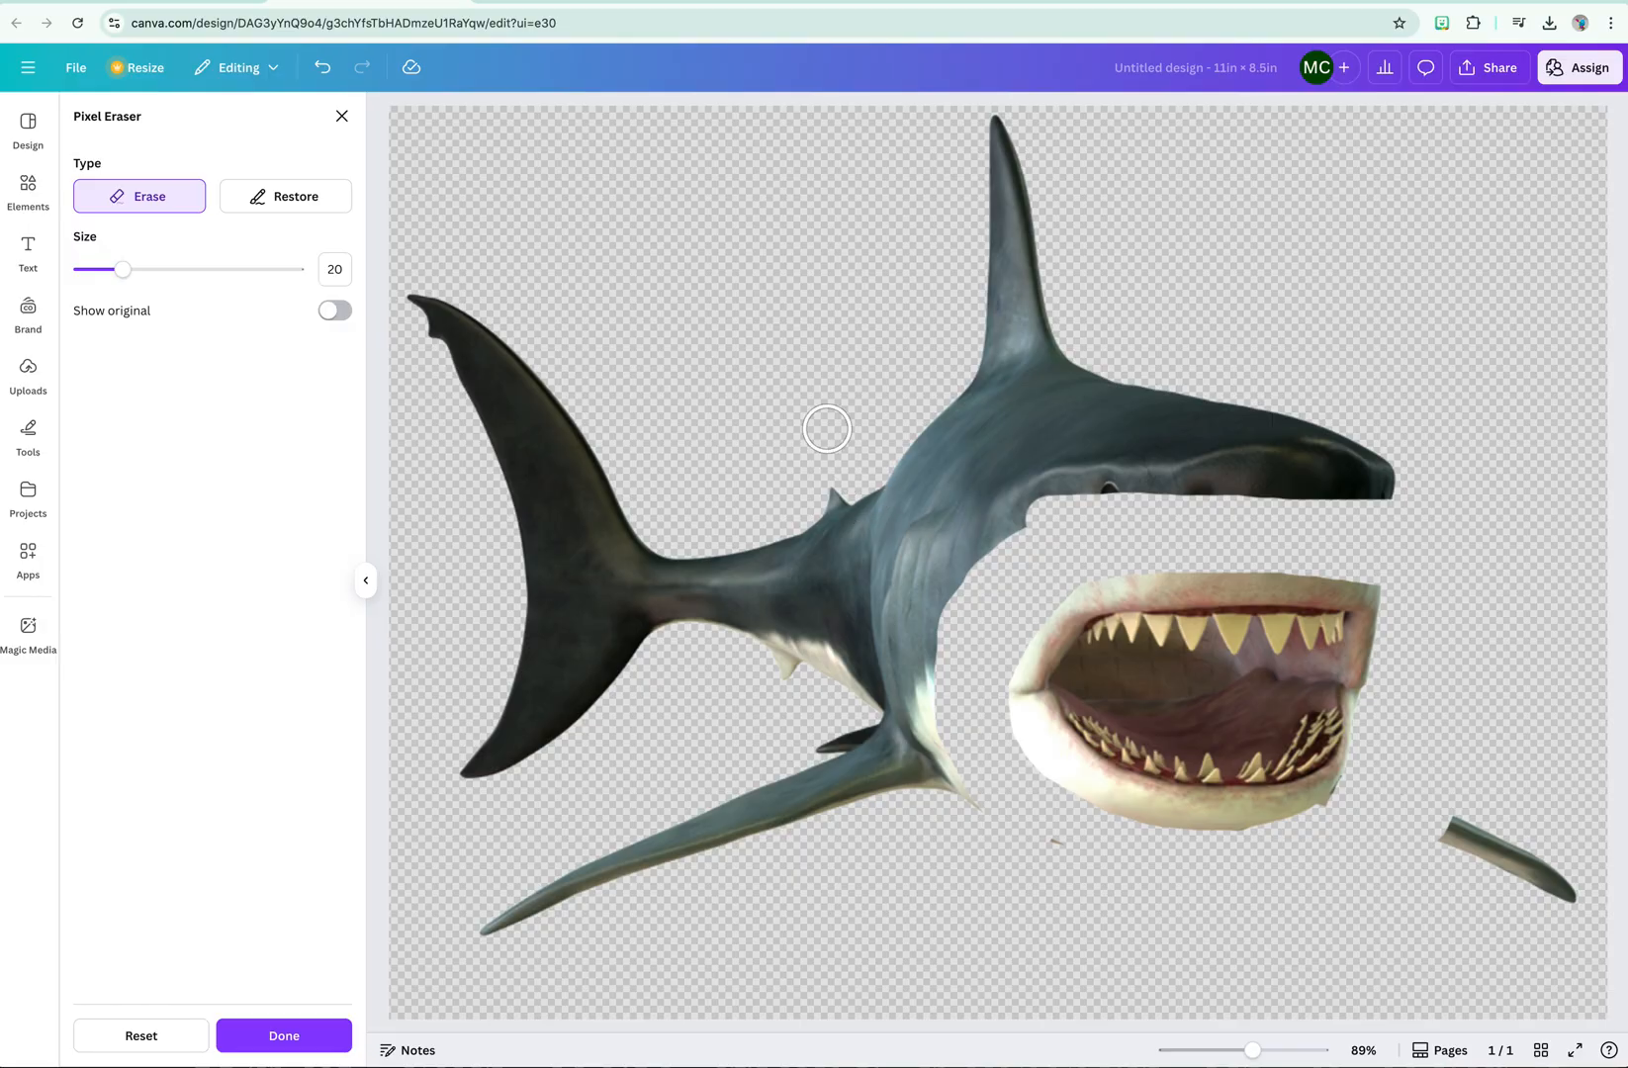
{"action": "left_click", "coordinate": [341, 115]}
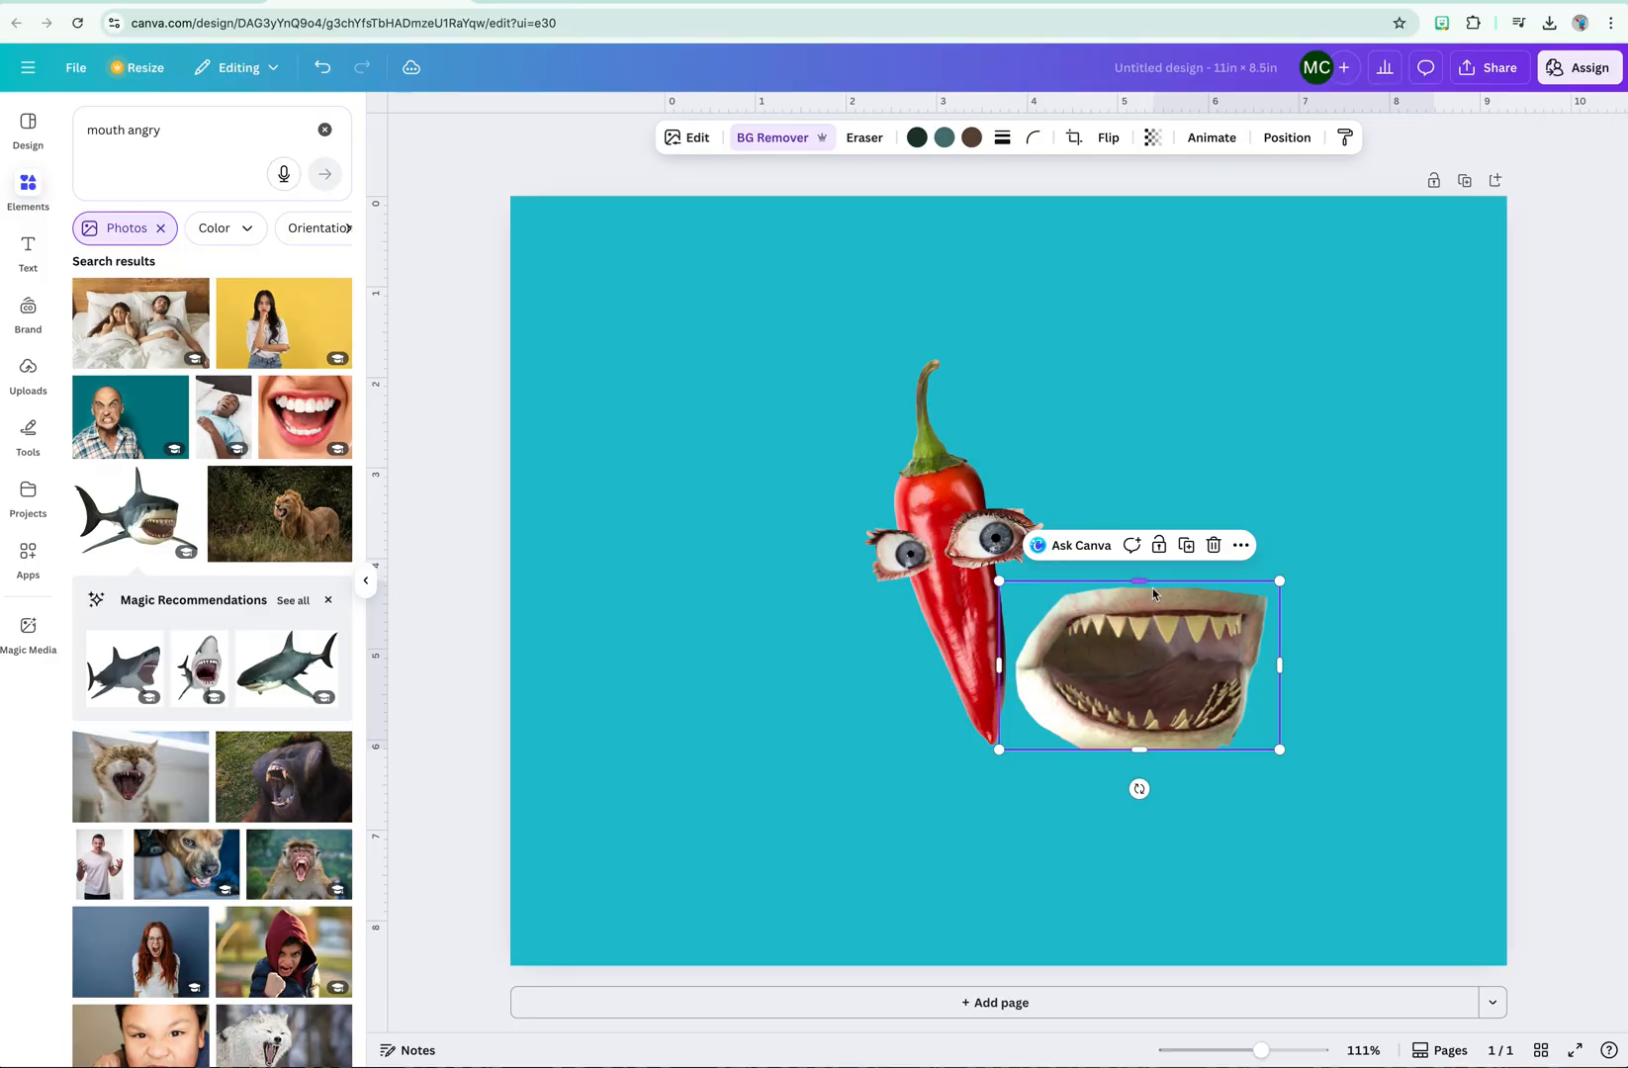
- Scale the shark mouth down to the pepper's width and place it just below the eyes
{"action": "mouse_move", "coordinate": [1146, 583]}
{"action": "left_mouse_down"}
{"action": "mouse_move", "coordinate": [1149, 399]}
{"action": "mouse_move", "coordinate": [1155, 582]}
{"action": "left_mouse_up"}
{"action": "left_click_drag", "start_coordinate": [1186, 645], "coordinate": [1004, 610]}
{"action": "left_click_drag", "start_coordinate": [1098, 714], "coordinate": [972, 634]}
- Try flipping the shark mouth horizontally and flip it back
{"action": "left_click", "coordinate": [1108, 137]}
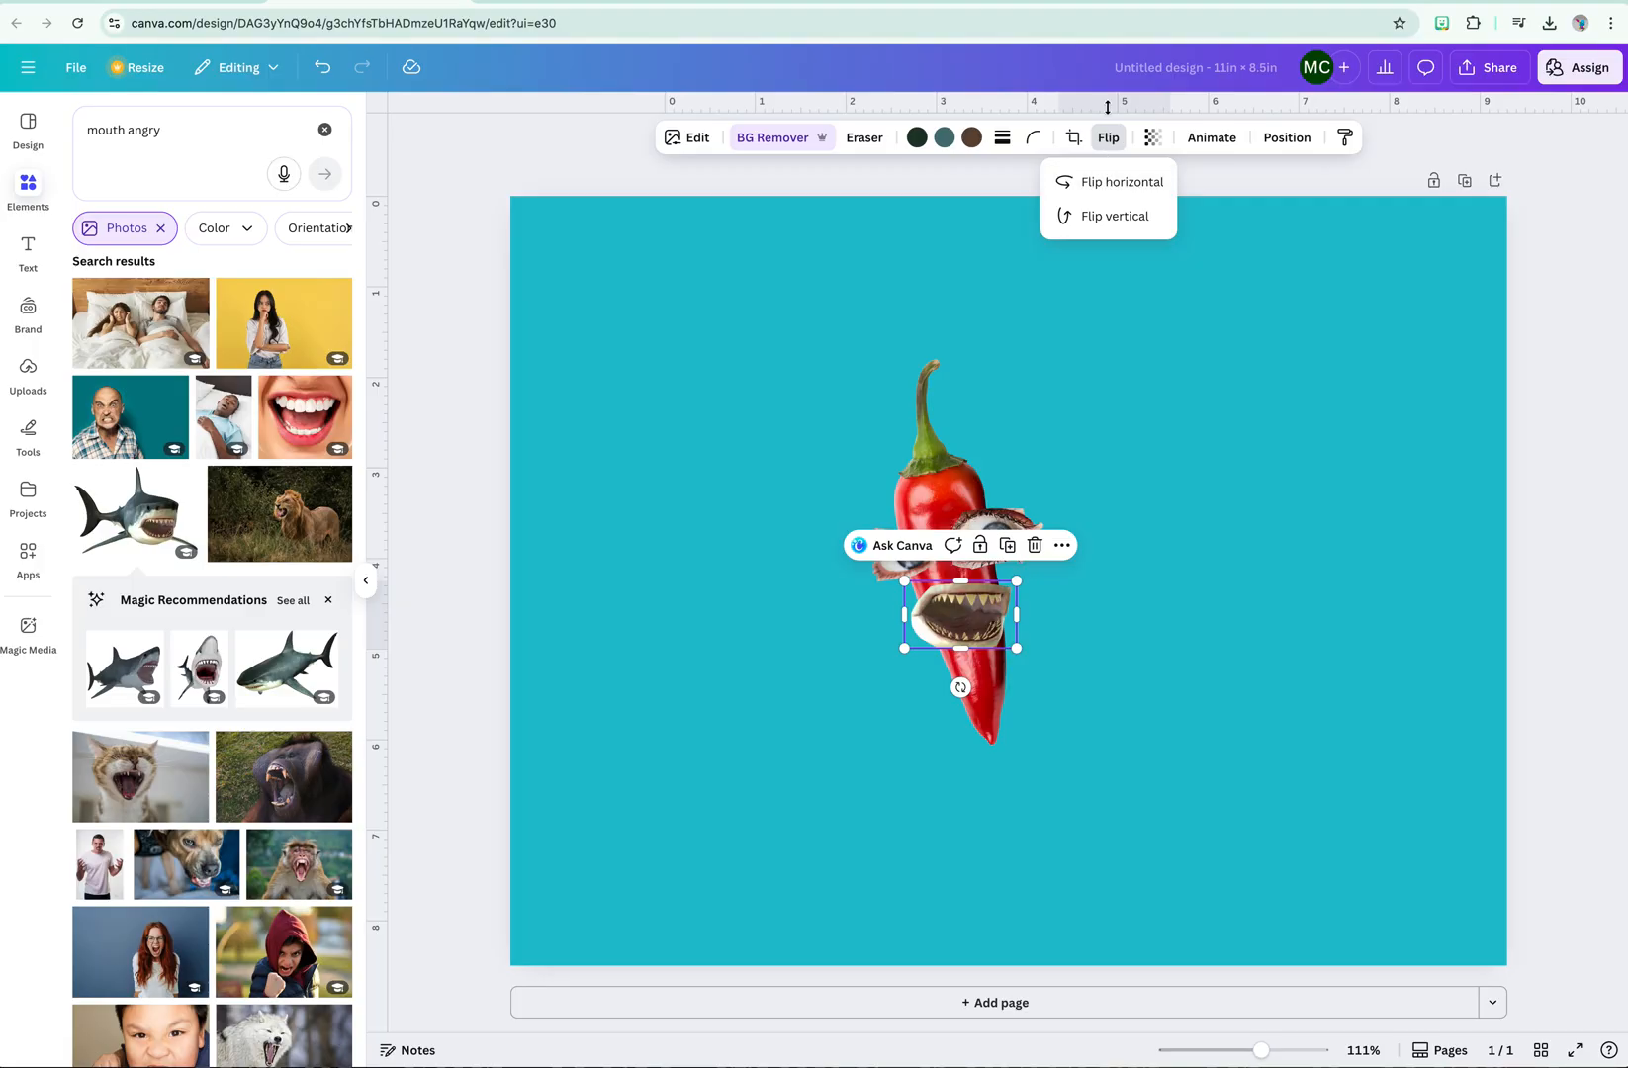
{"action": "left_click", "coordinate": [1108, 183]}
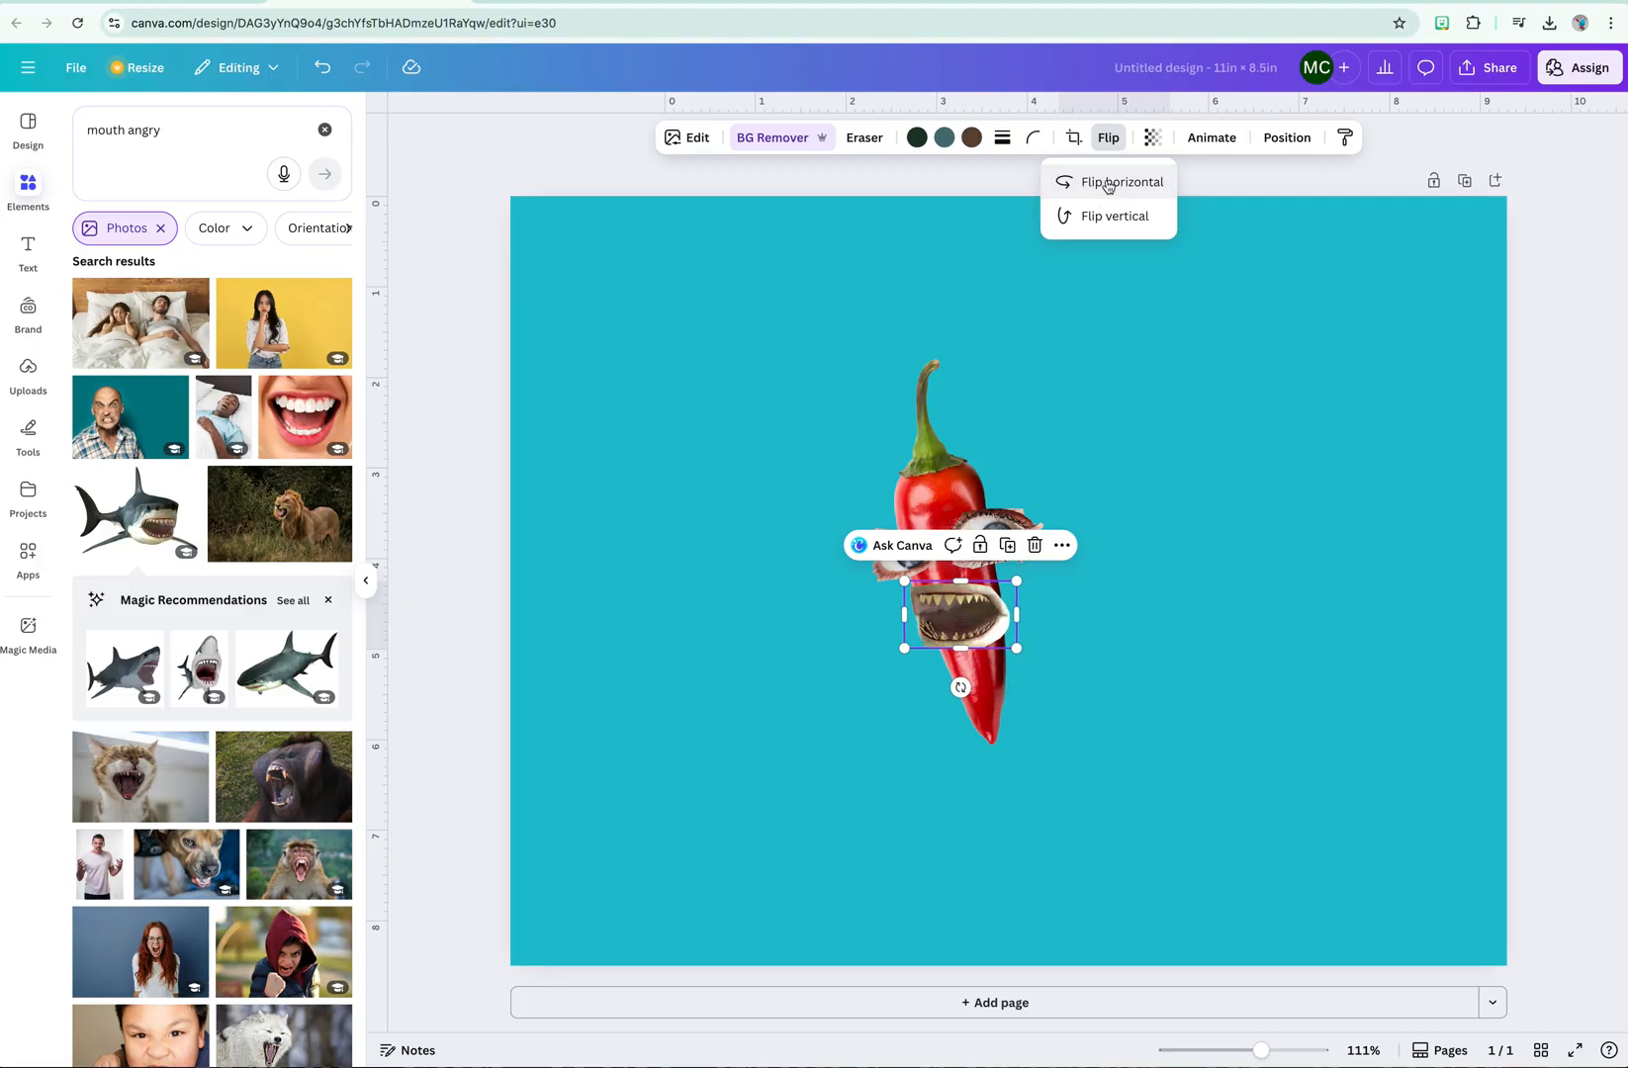
{"action": "left_click", "coordinate": [1107, 184]}
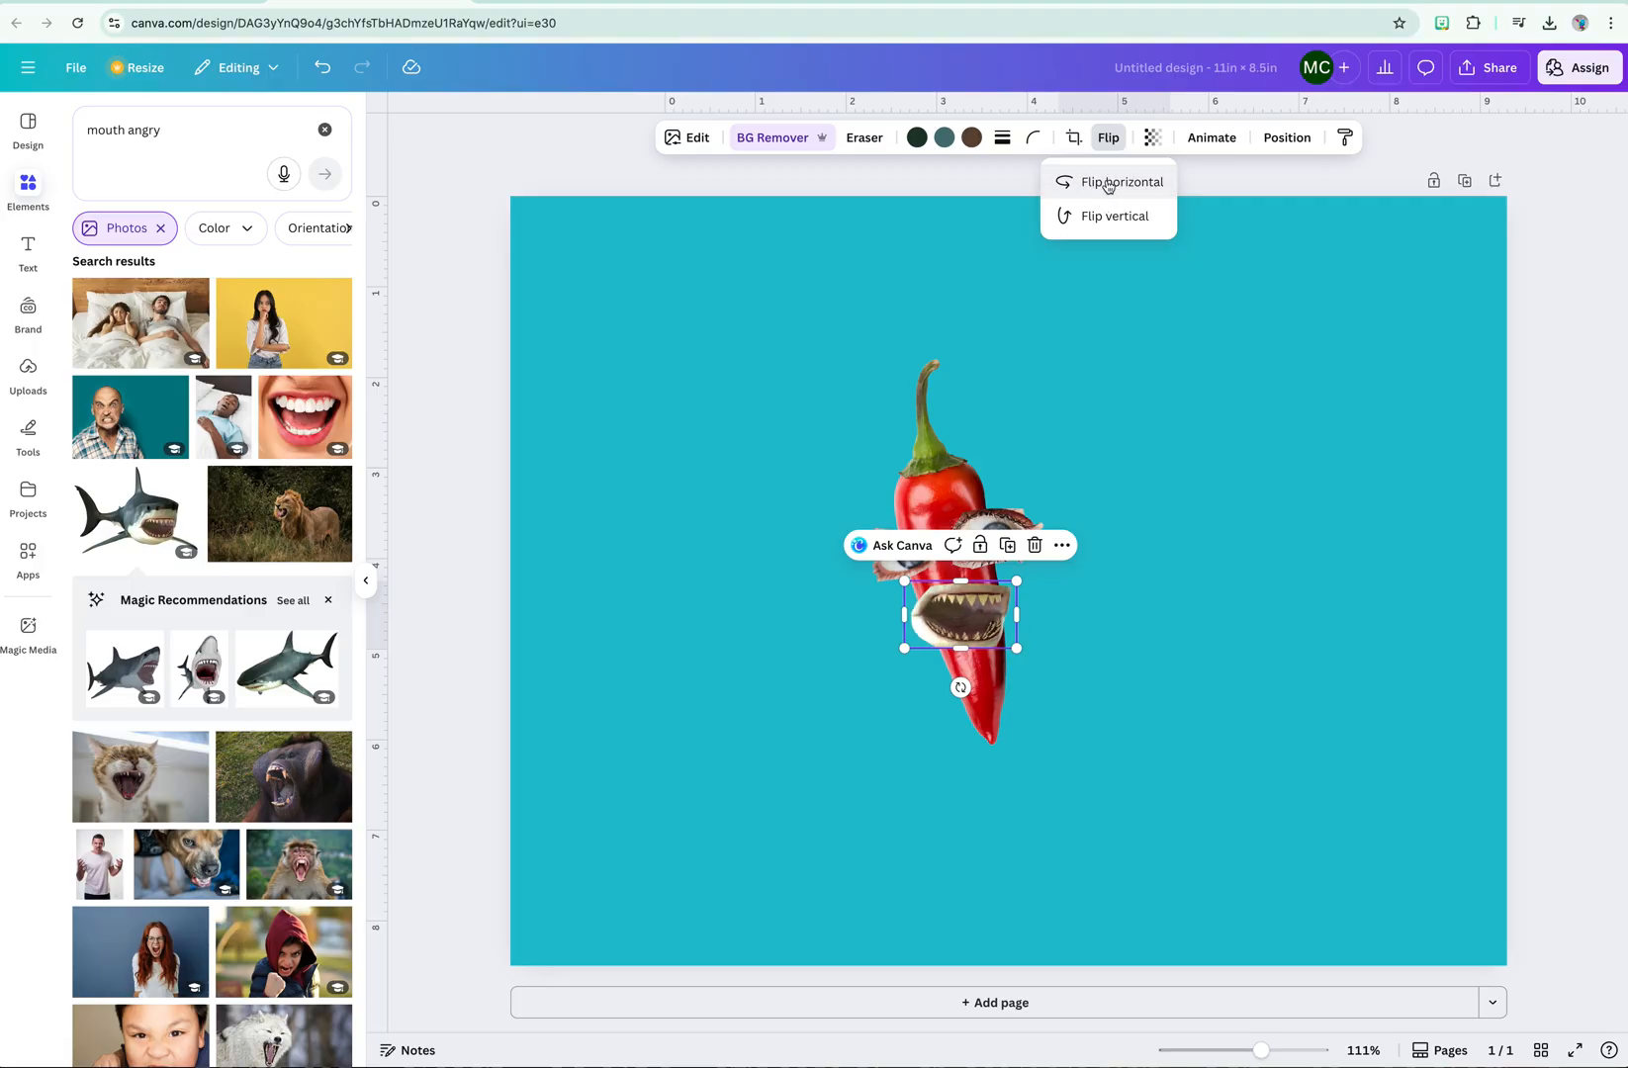
- Rotate the shark mouth slightly counterclockwise on the pepper
{"action": "left_click", "coordinate": [961, 690]}
{"action": "left_click_drag", "start_coordinate": [961, 691], "coordinate": [1007, 732]}
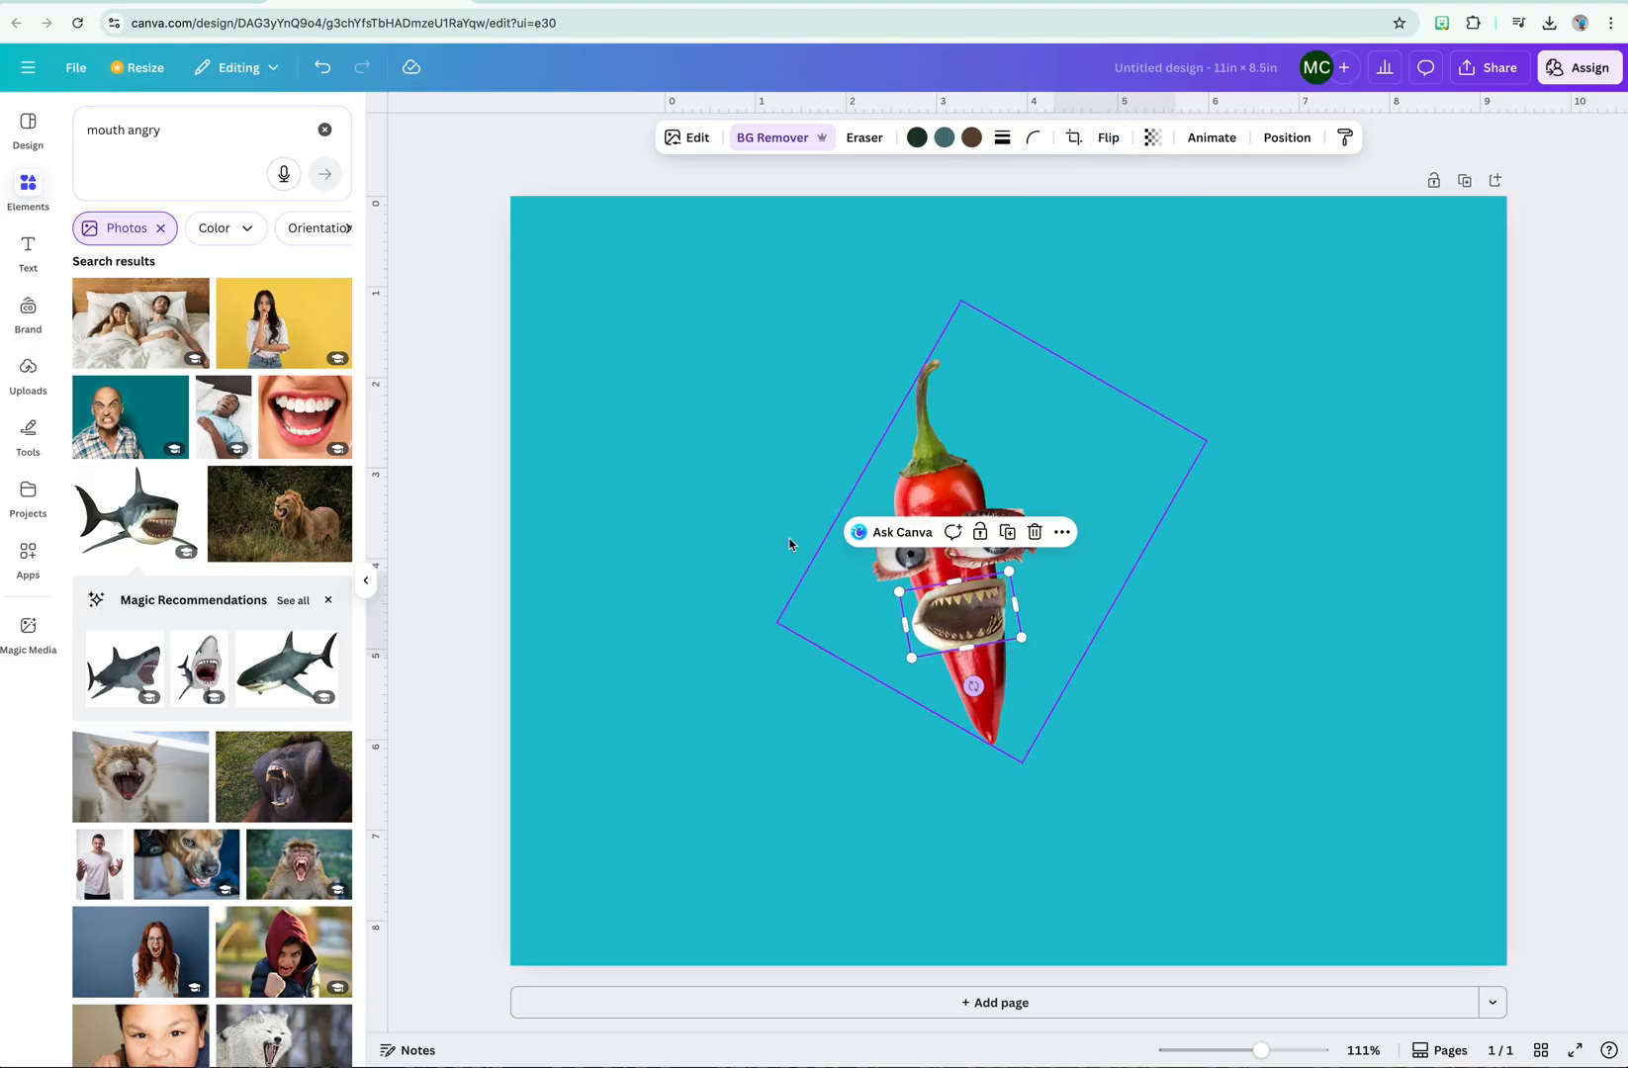
- Set the shark mouth's temperature to -3 in the image adjustments and leave its vibrance at 0
{"action": "left_click", "coordinate": [682, 137]}
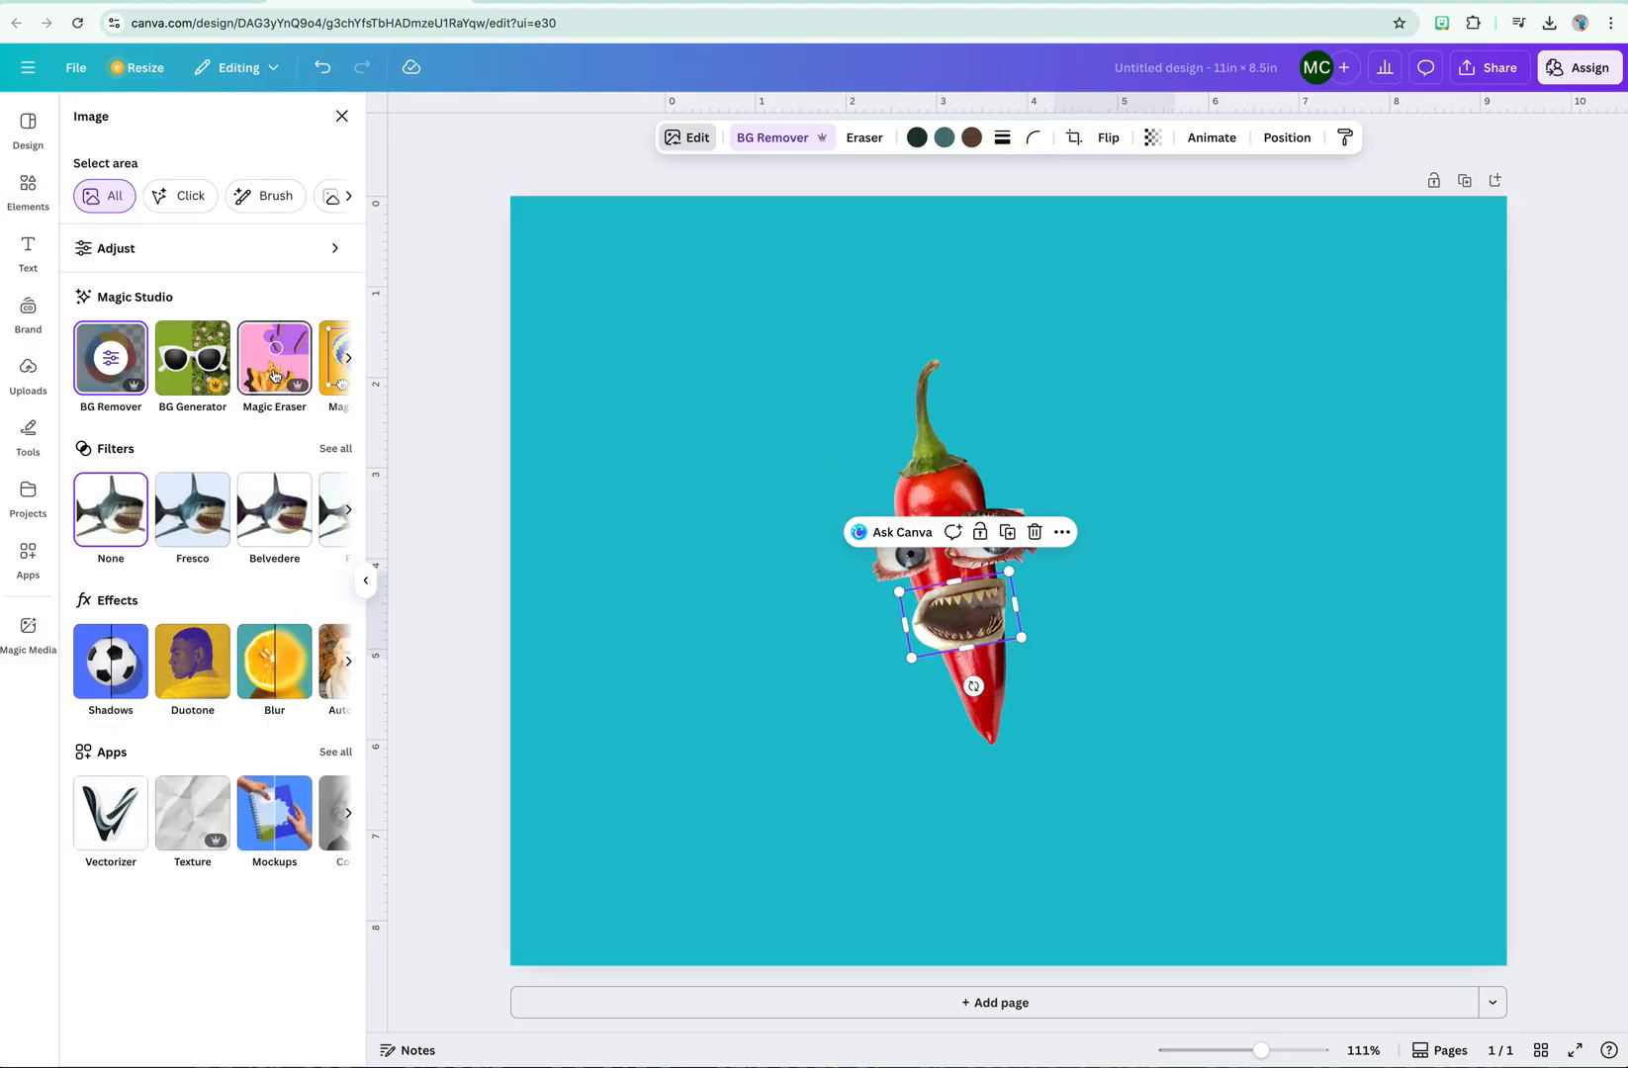
{"action": "left_click", "coordinate": [179, 249]}
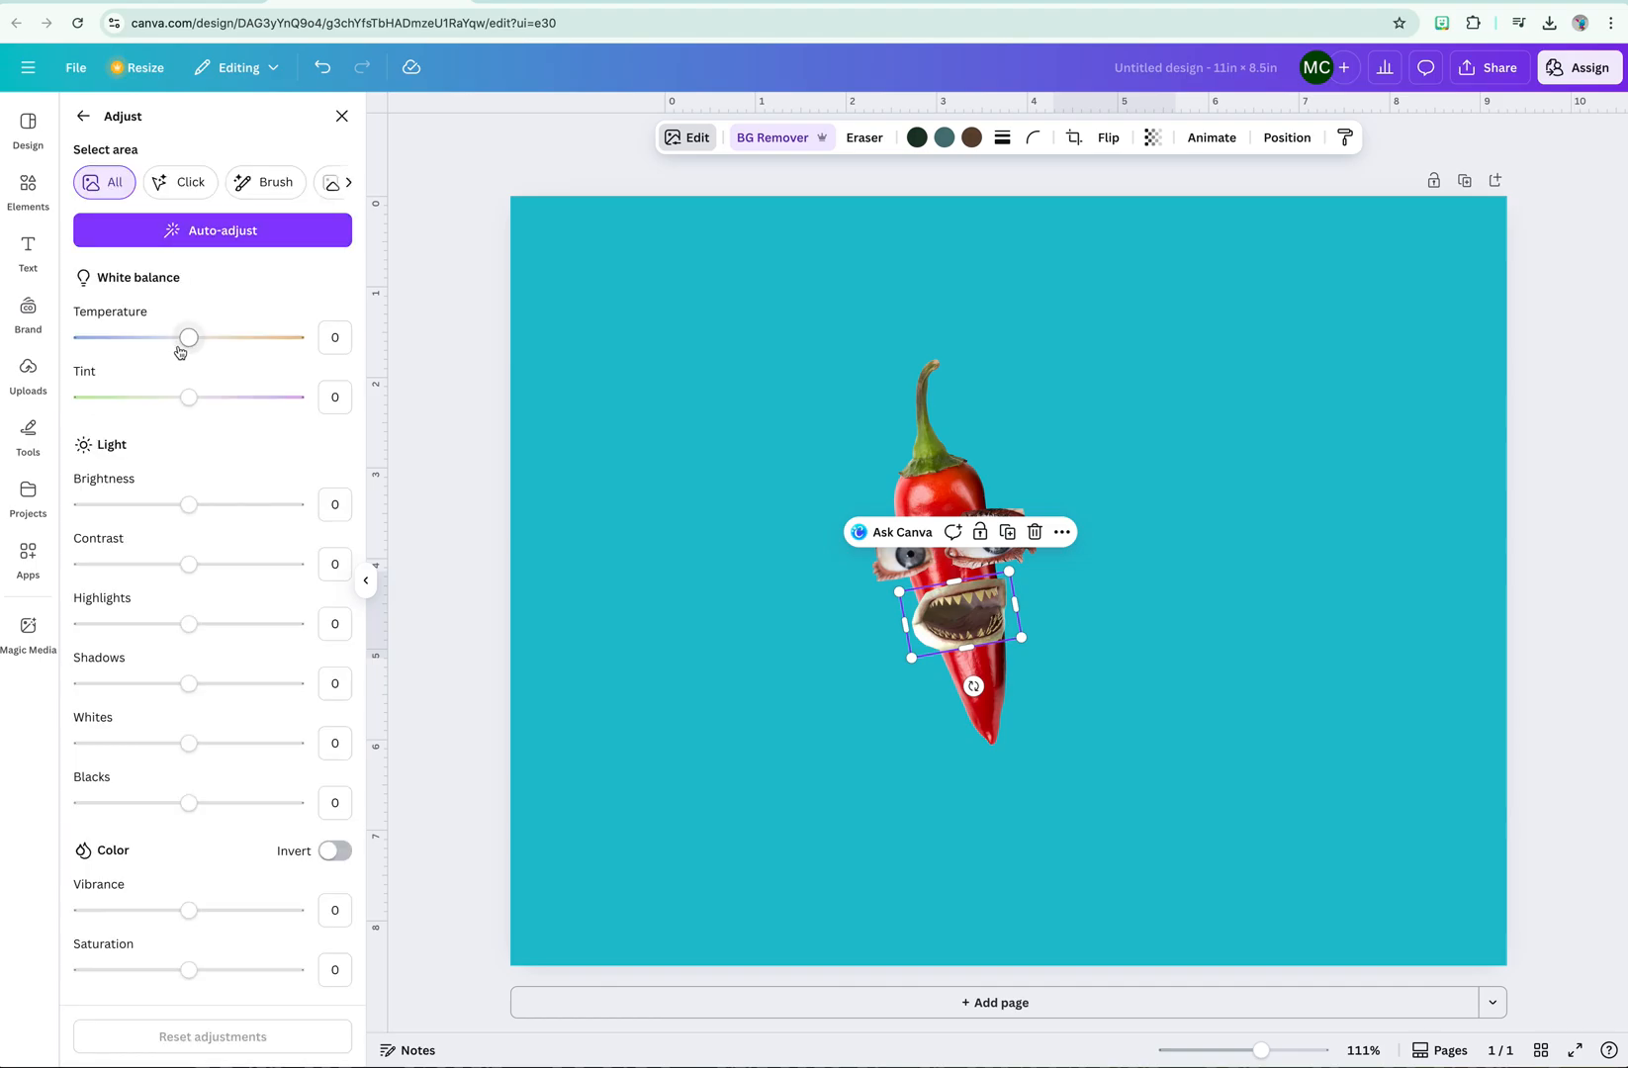
{"action": "mouse_move", "coordinate": [182, 343]}
{"action": "left_mouse_down"}
{"action": "mouse_move", "coordinate": [114, 340]}
{"action": "mouse_move", "coordinate": [188, 340]}
{"action": "left_mouse_up"}
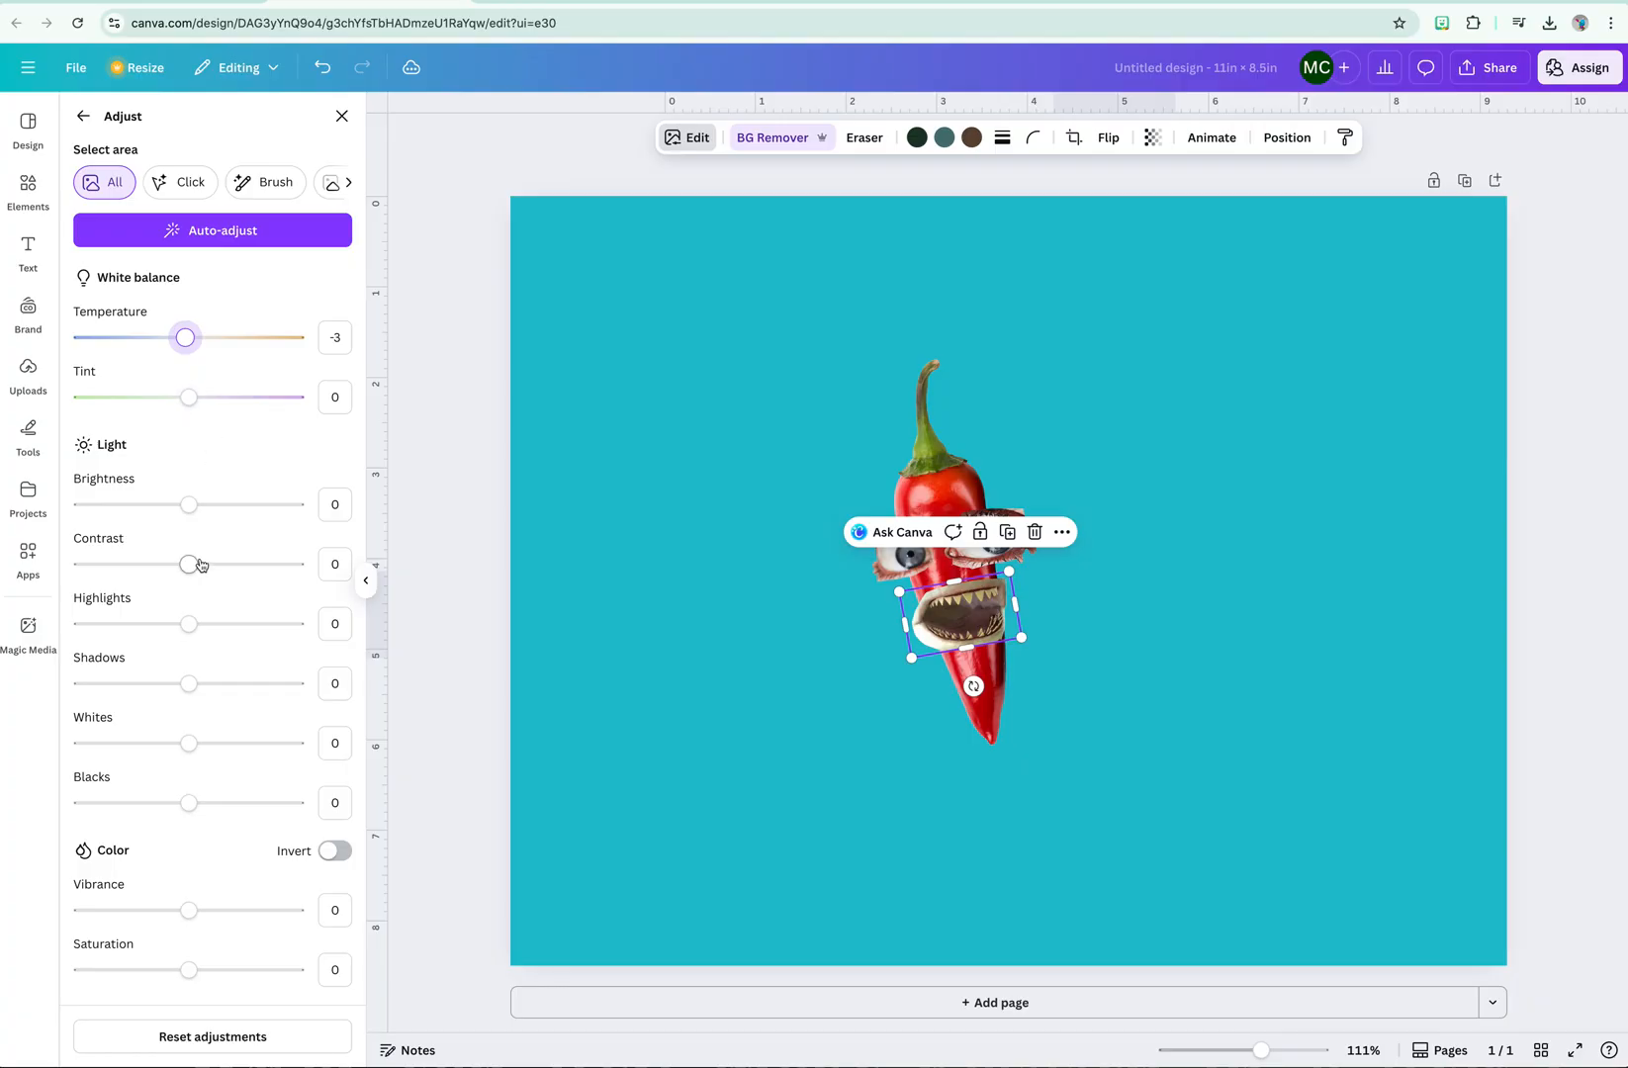
{"action": "scroll", "coordinate": [196, 564], "scroll_direction": "down", "scroll_amount": 1}
{"action": "scroll", "coordinate": [201, 564], "scroll_direction": "down", "scroll_amount": 1}
{"action": "mouse_move", "coordinate": [189, 715]}
{"action": "left_mouse_down"}
{"action": "mouse_move", "coordinate": [312, 715]}
{"action": "mouse_move", "coordinate": [189, 715]}
{"action": "left_mouse_up"}
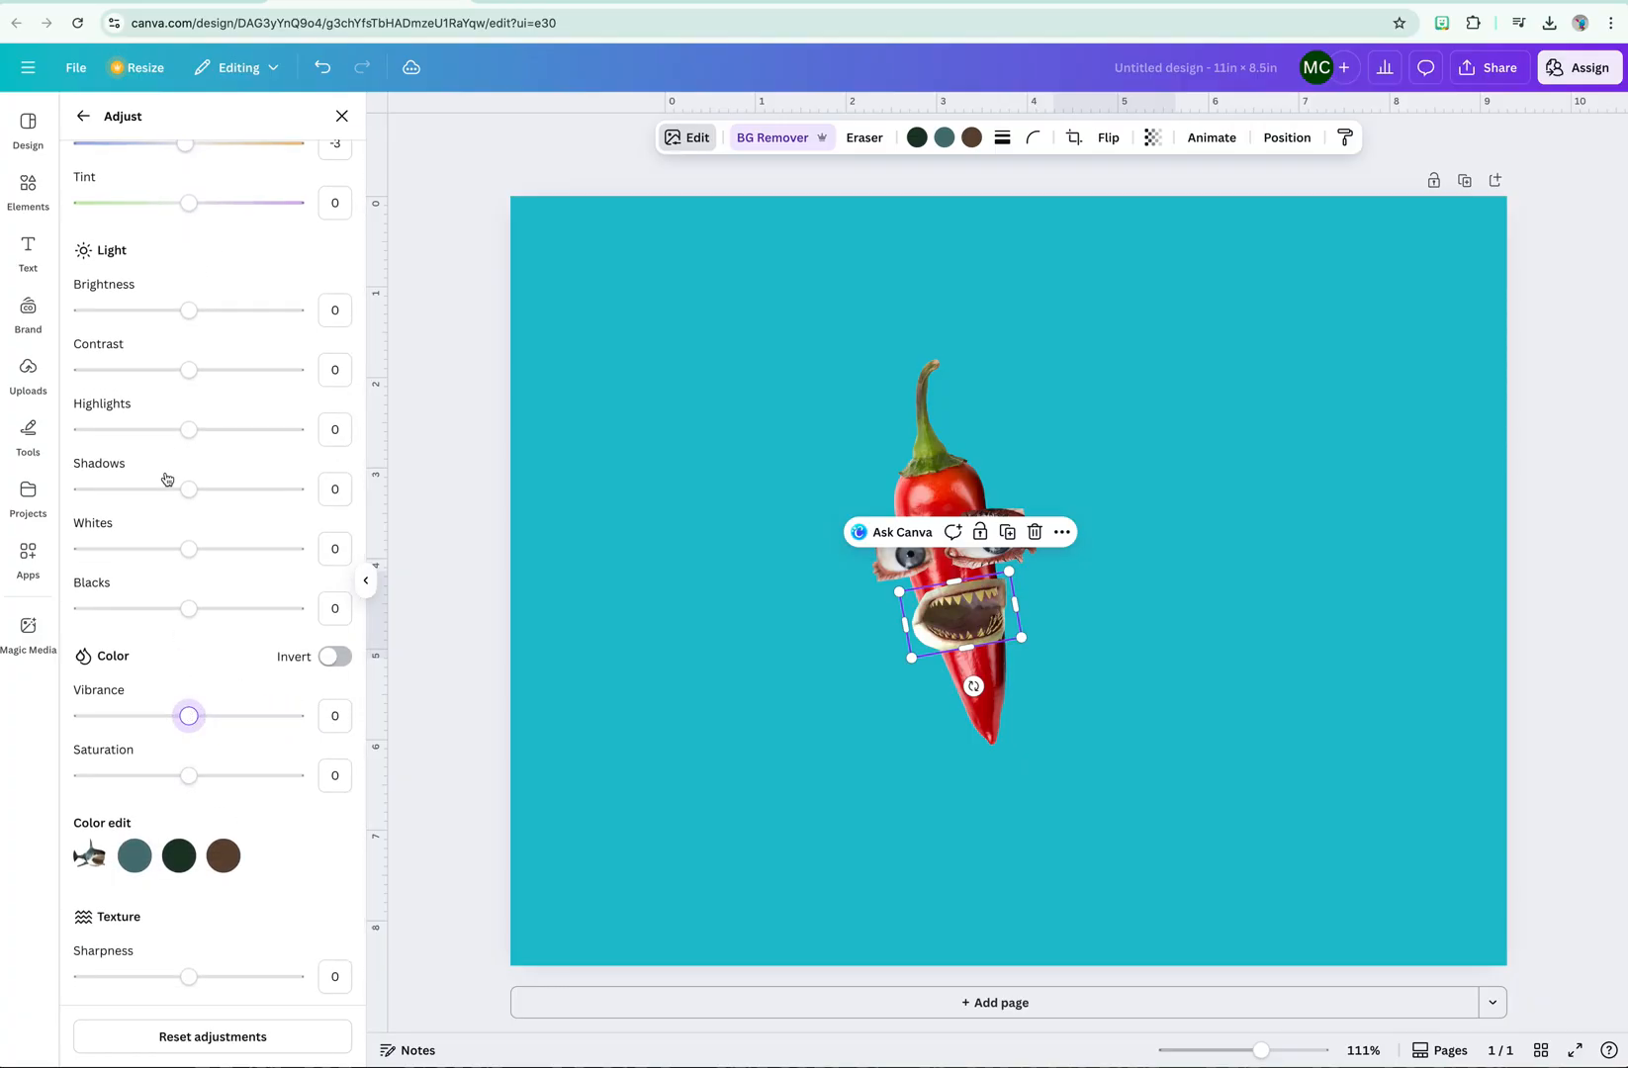
{"action": "scroll", "coordinate": [181, 245], "scroll_direction": "up", "scroll_amount": 1}
{"action": "scroll", "coordinate": [182, 248], "scroll_direction": "up", "scroll_amount": 1}
{"action": "left_click", "coordinate": [83, 115]}
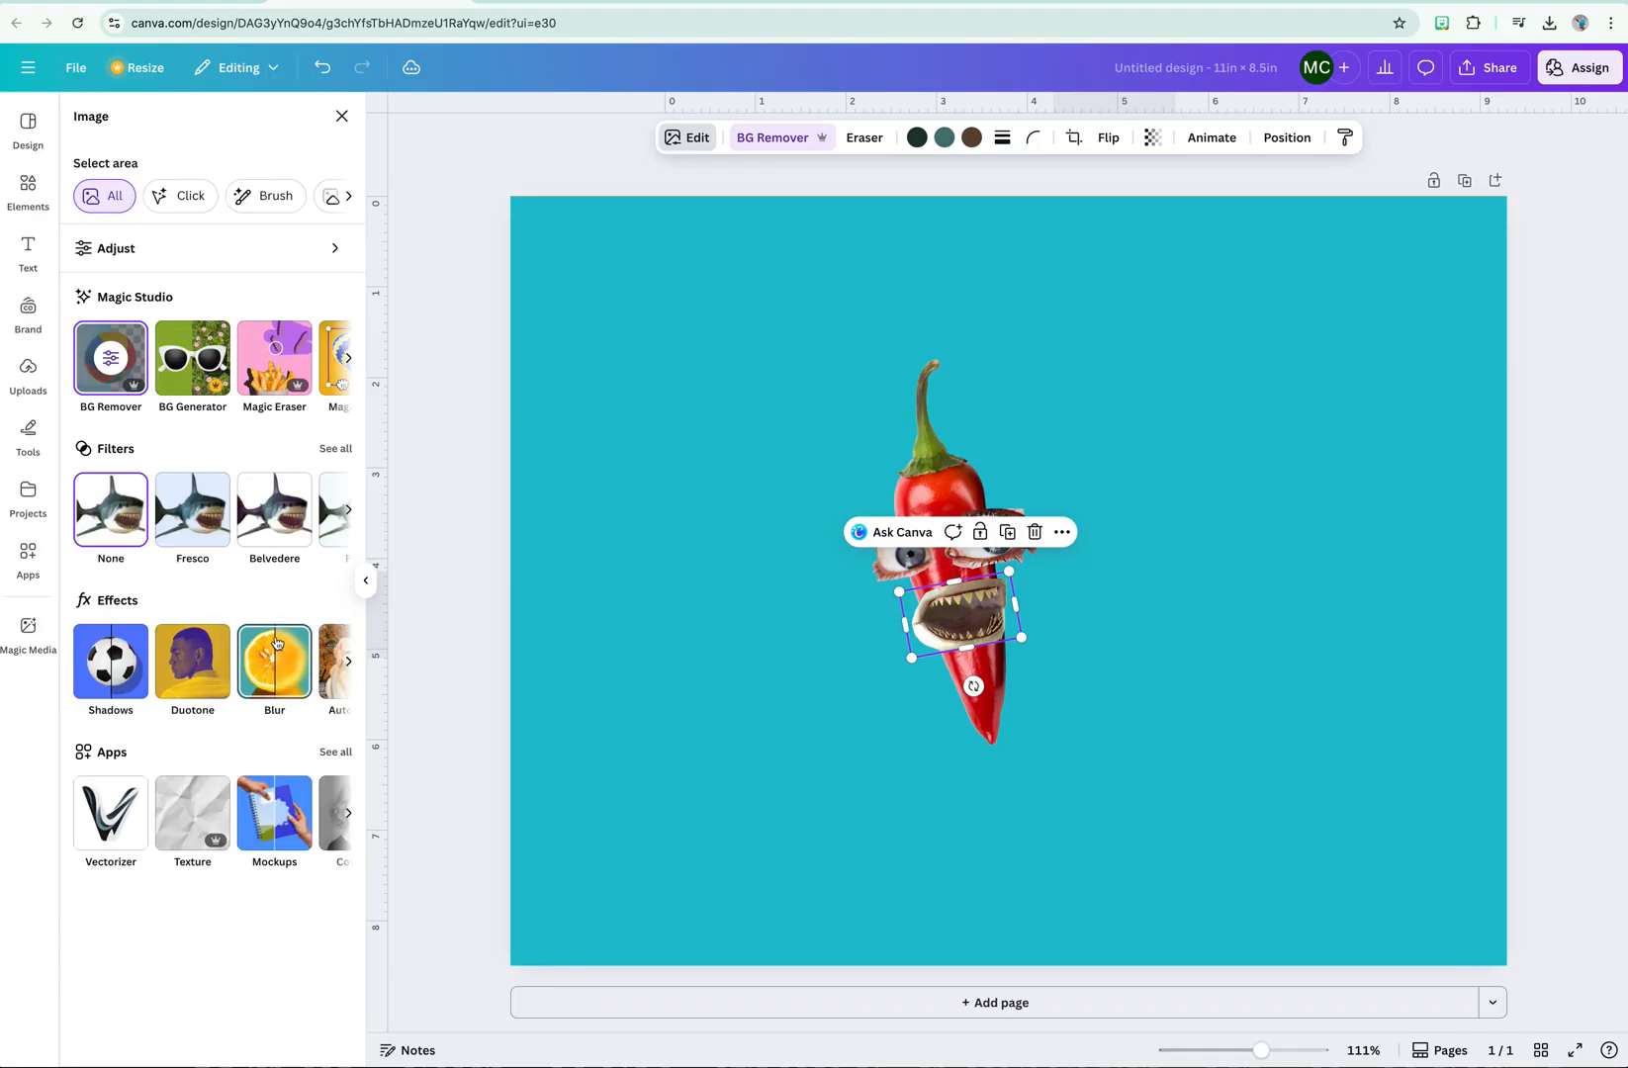
- Try the Mustard, Fuchsia and Peppermint duotones and the Belvedere filter on the shark mouth
{"action": "left_click", "coordinate": [189, 668]}
{"action": "left_click", "coordinate": [206, 559]}
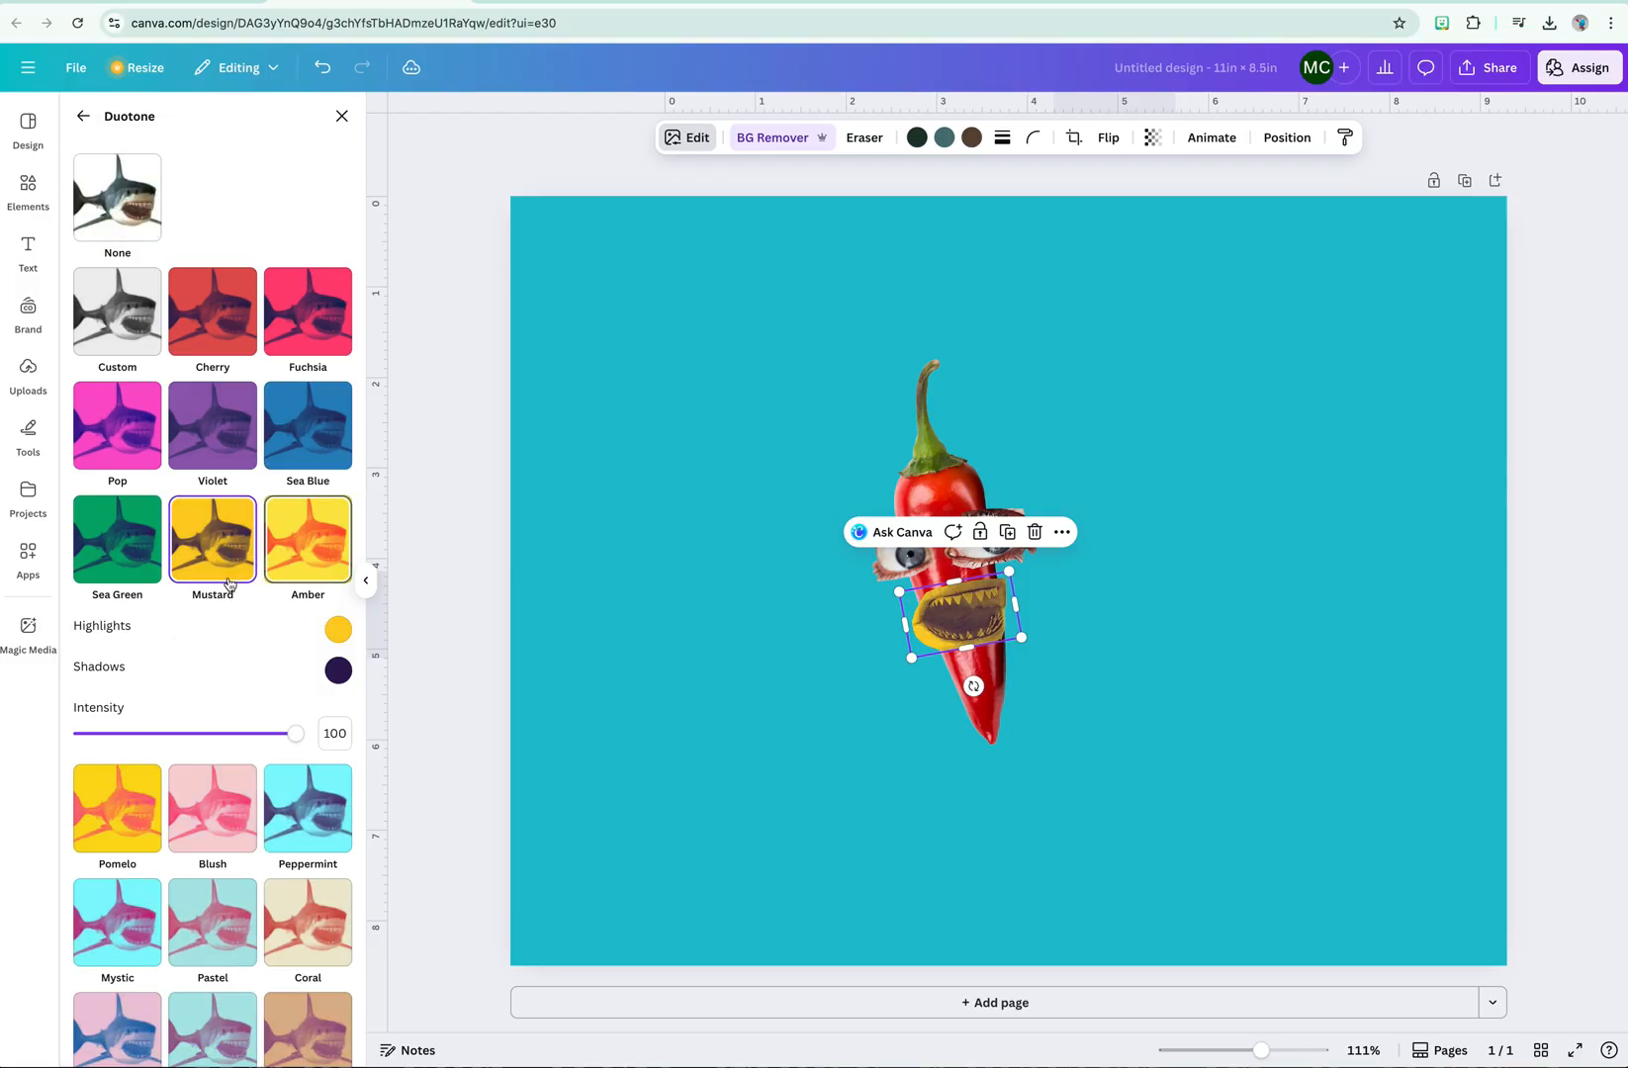
{"action": "left_click", "coordinate": [331, 323]}
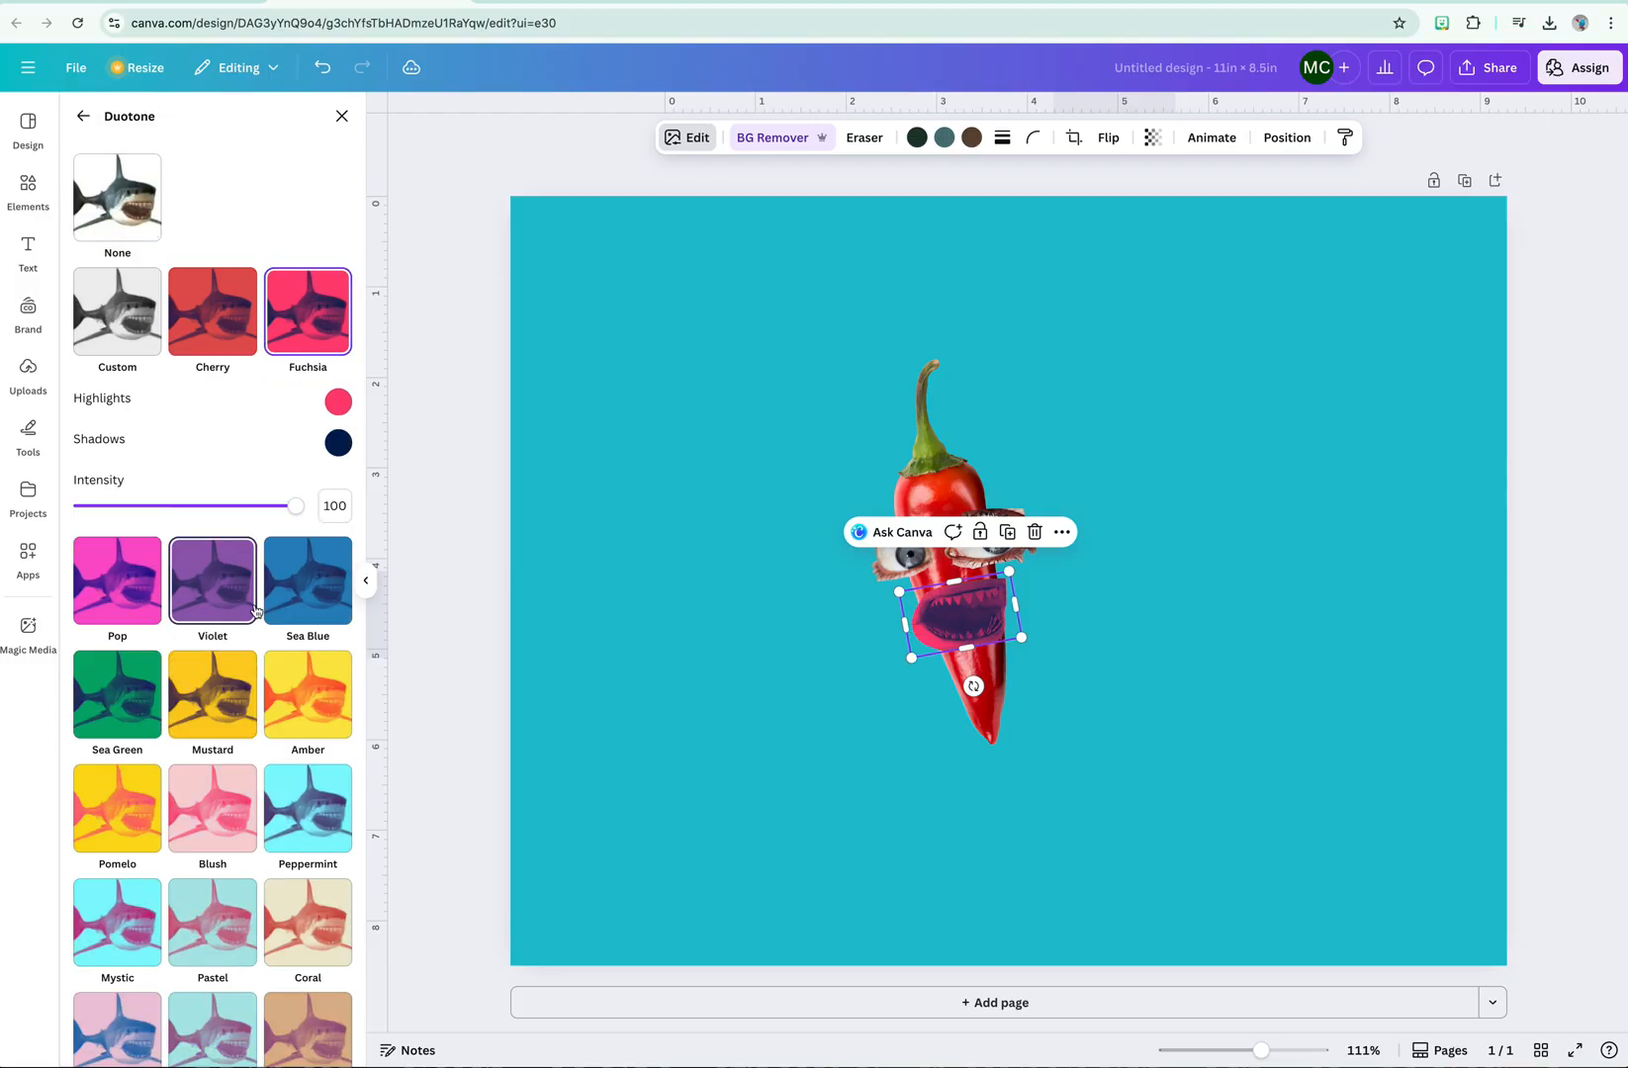
{"action": "left_click", "coordinate": [295, 800]}
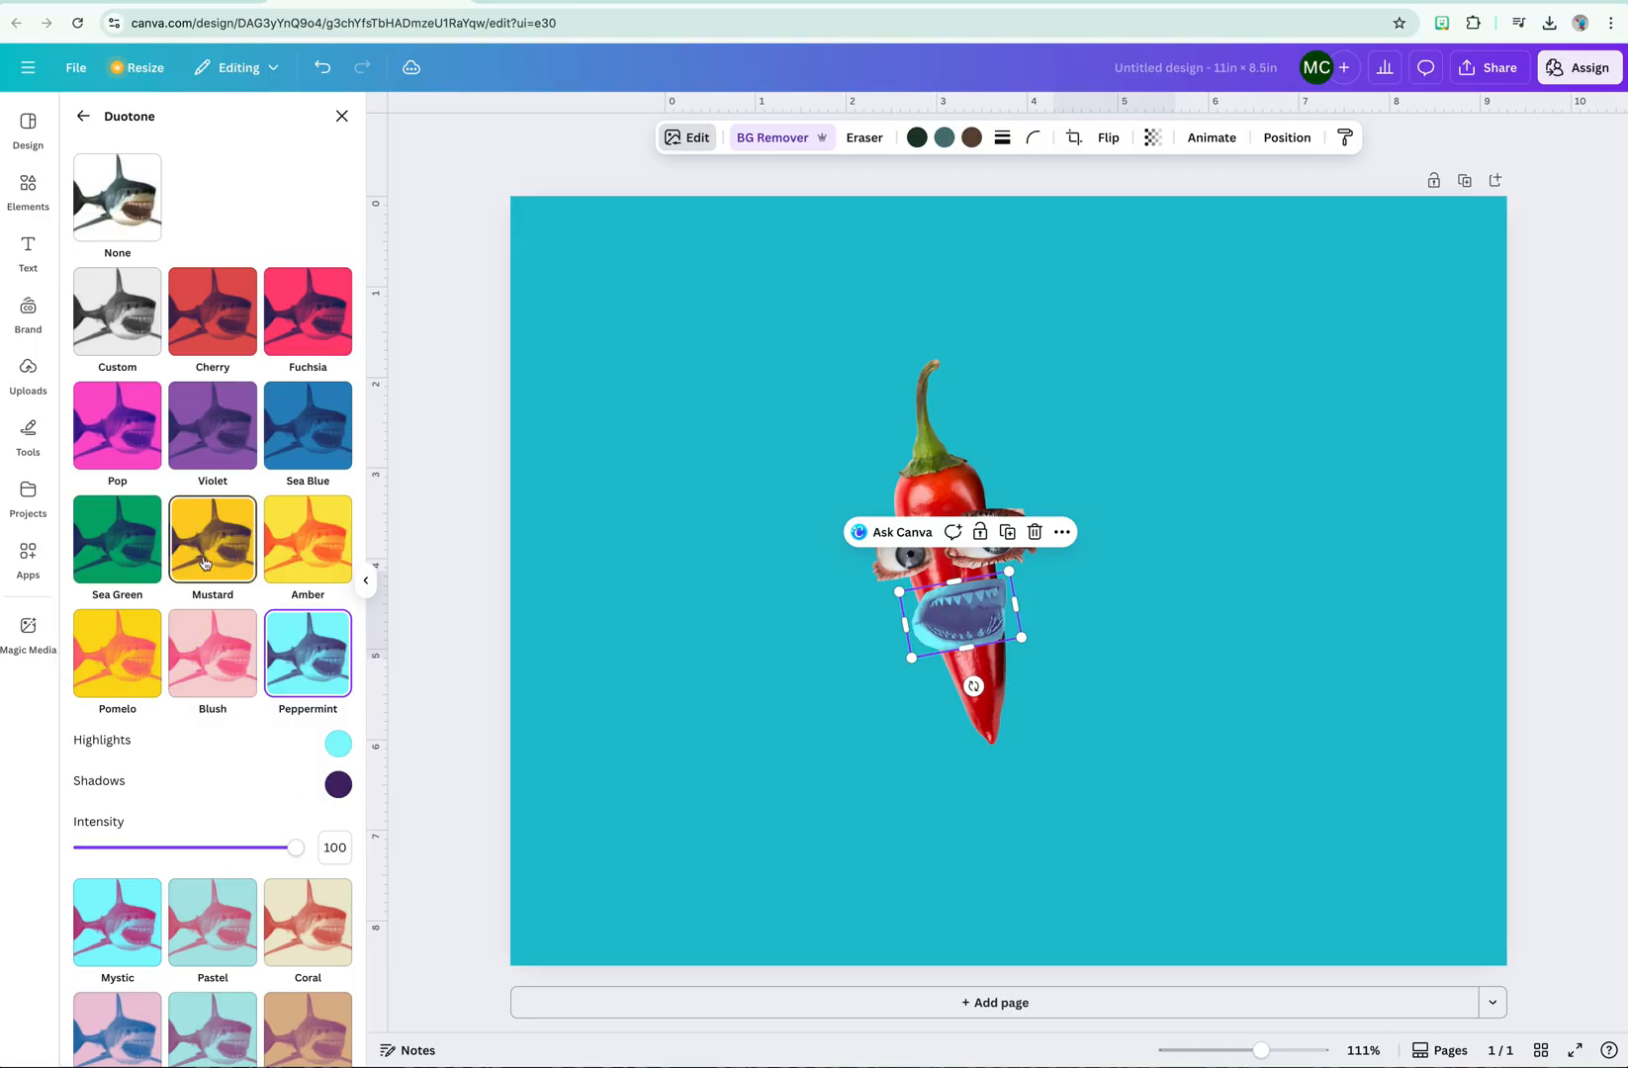
{"action": "scroll", "coordinate": [203, 633], "scroll_direction": "down", "scroll_amount": 3}
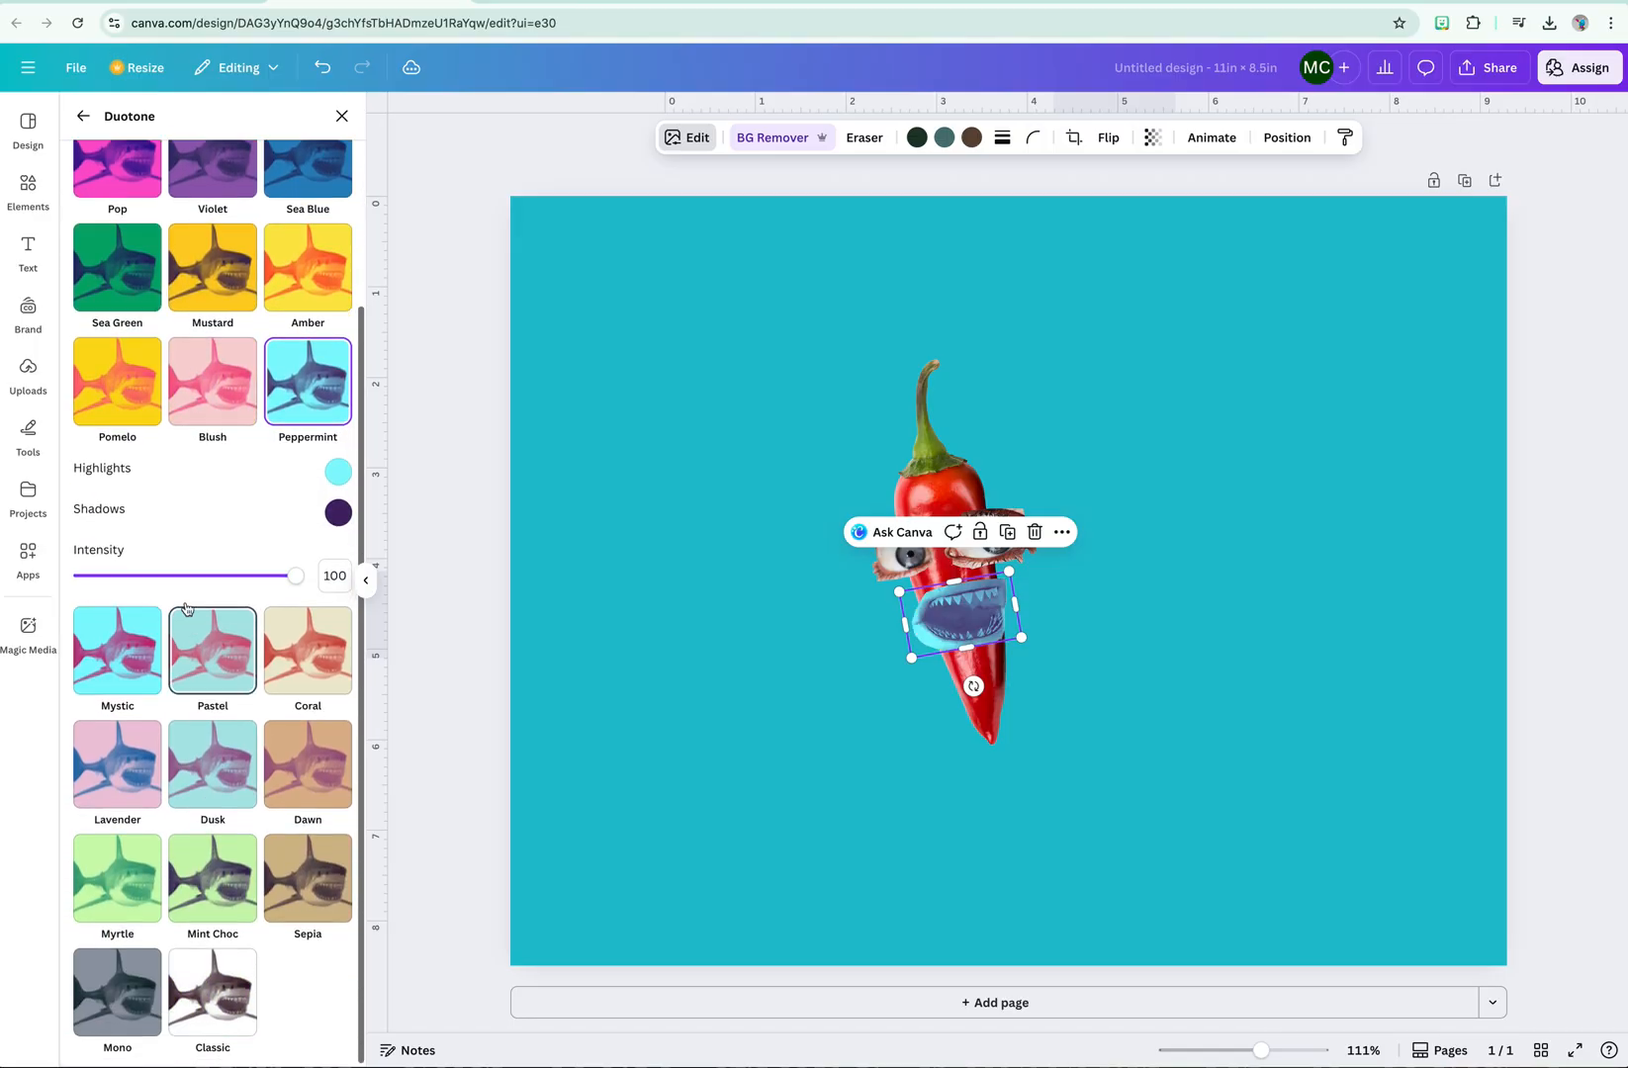
{"action": "left_click", "coordinate": [83, 116]}
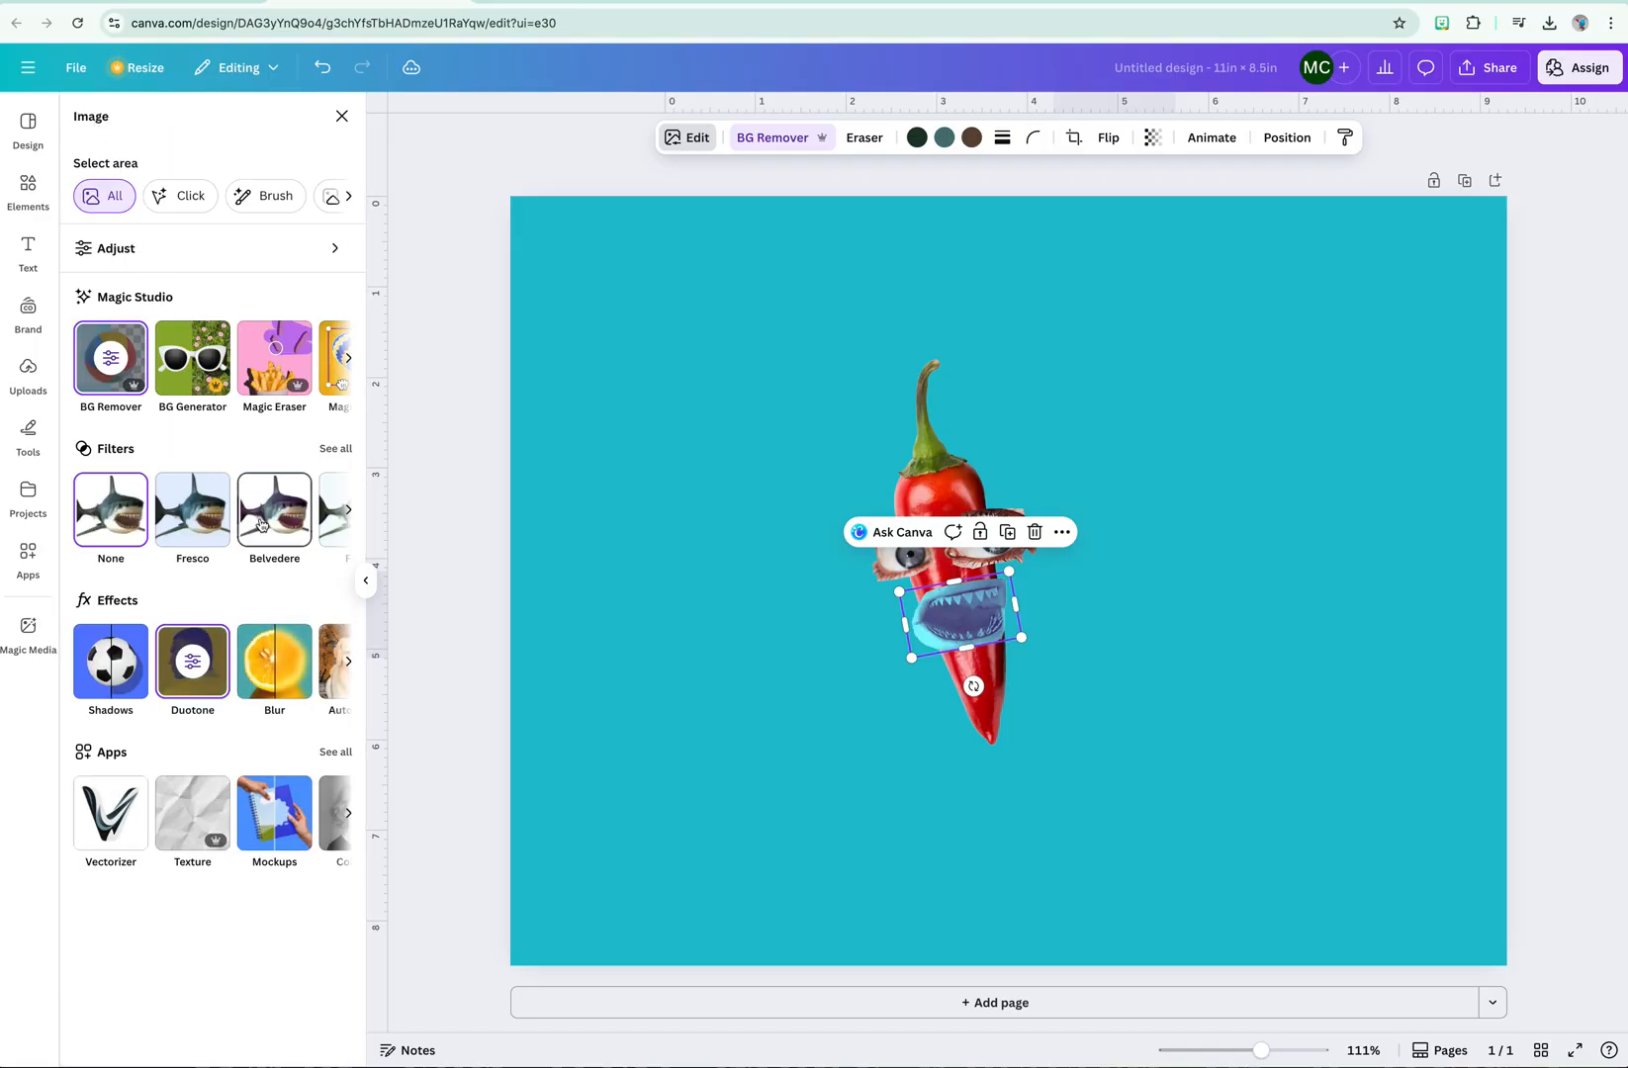
{"action": "left_click", "coordinate": [262, 523]}
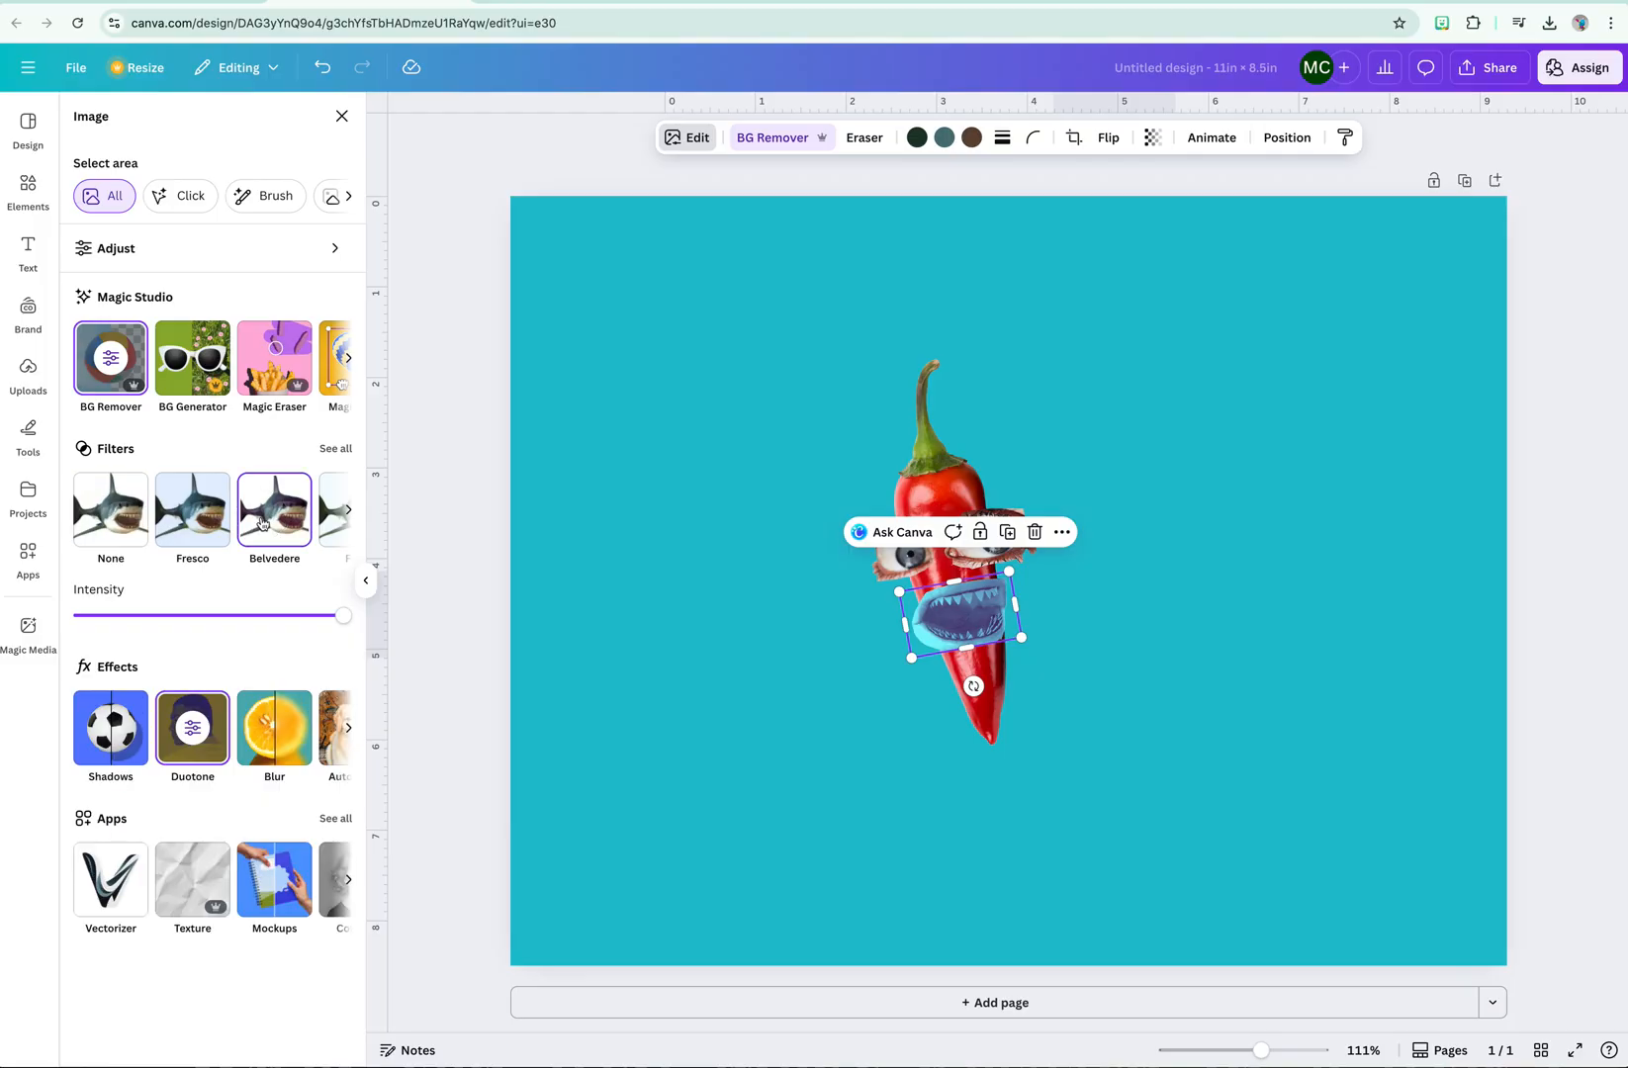
{"action": "left_click", "coordinate": [746, 269]}
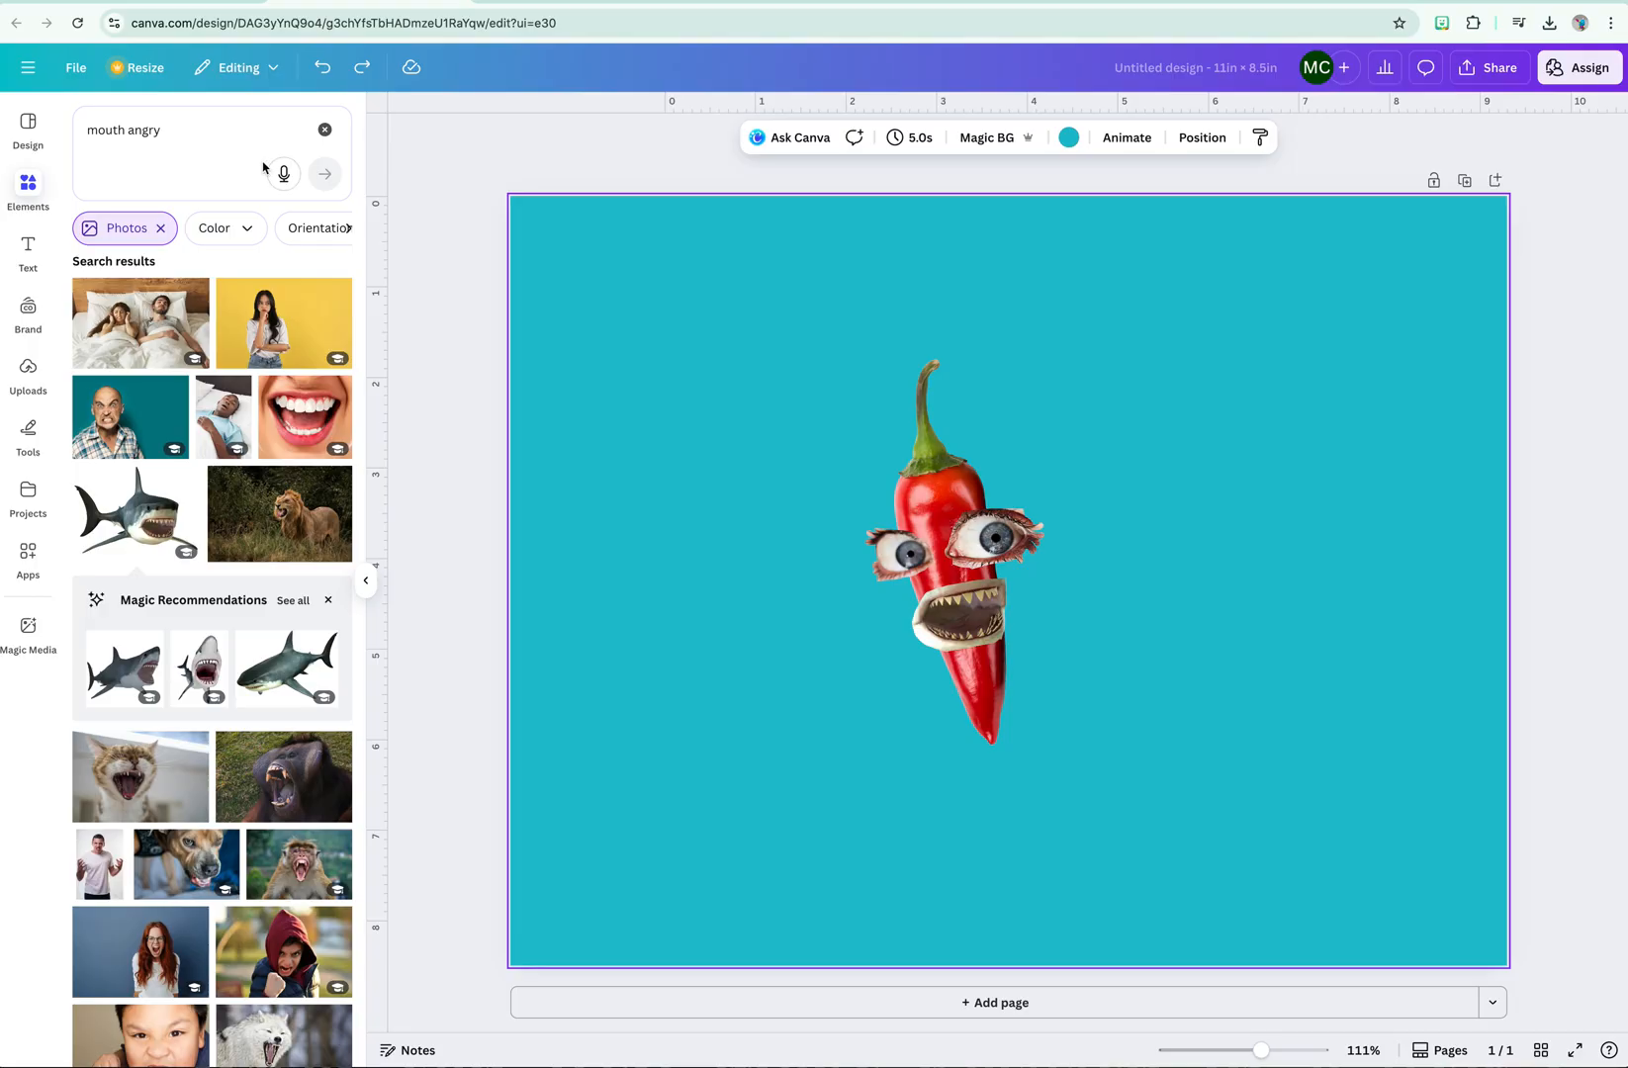
- Apply the Heatwave color pop filter to the shark mouth at about 40 percent of full intensity
{"action": "left_click", "coordinate": [941, 604]}
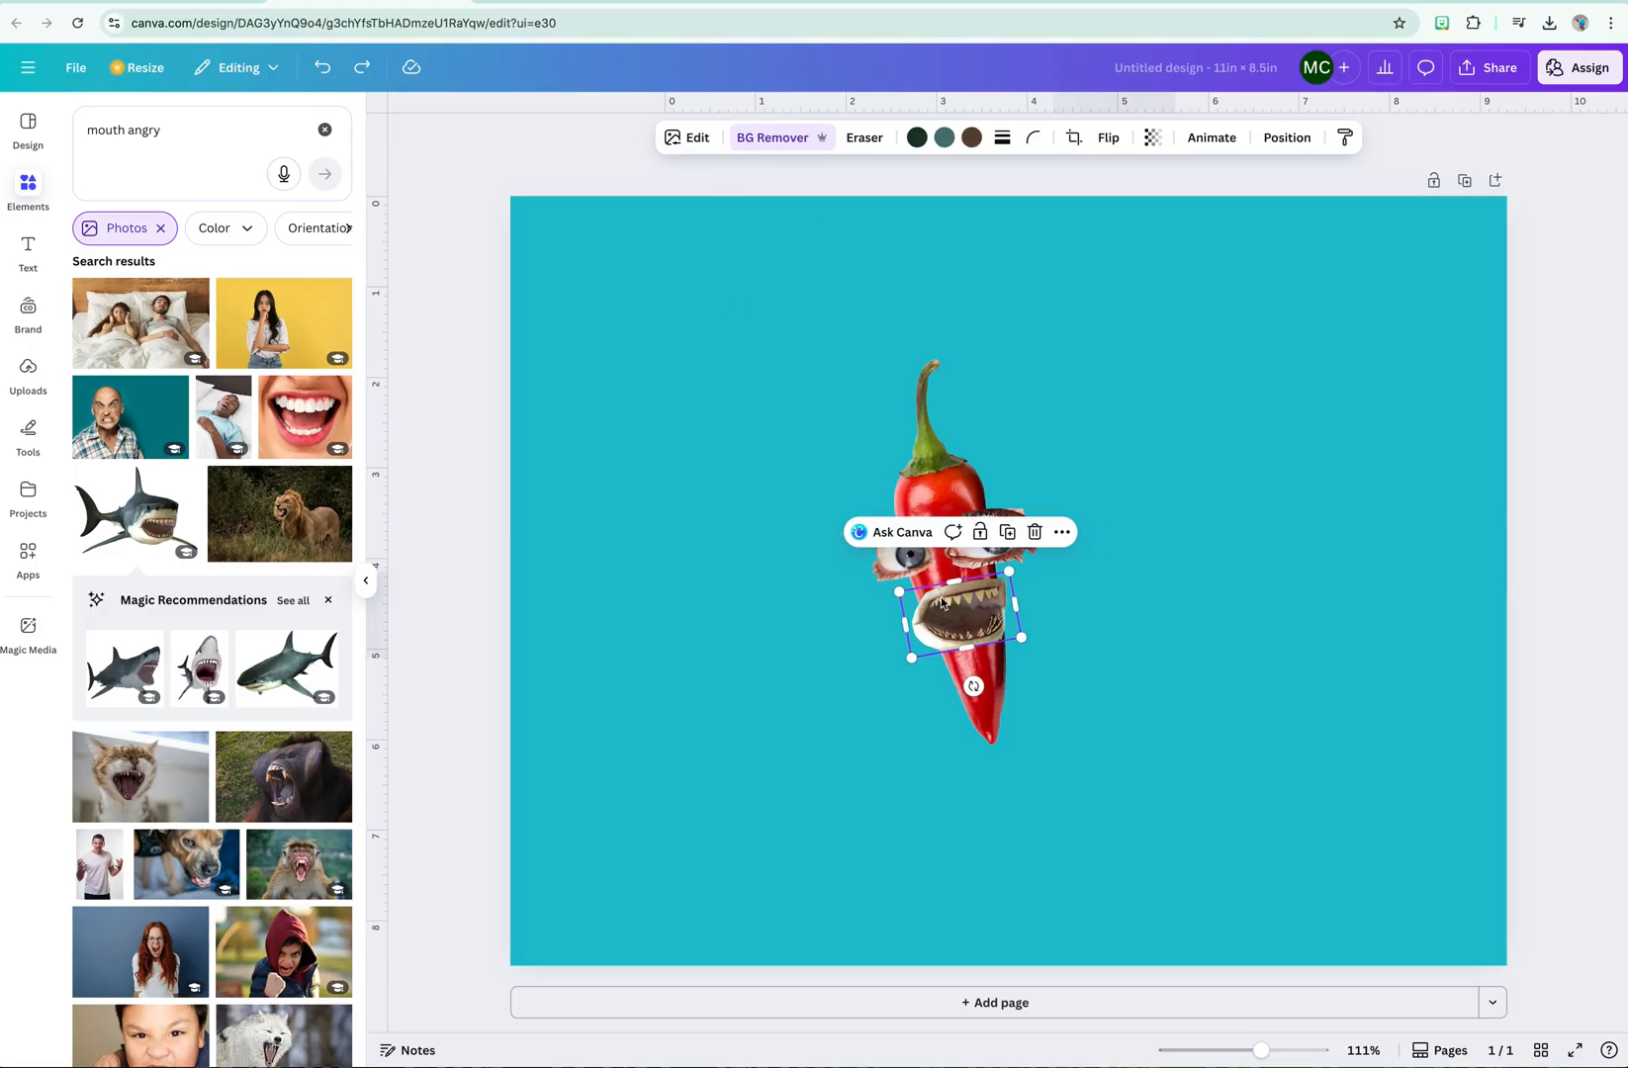
{"action": "left_click", "coordinate": [691, 143]}
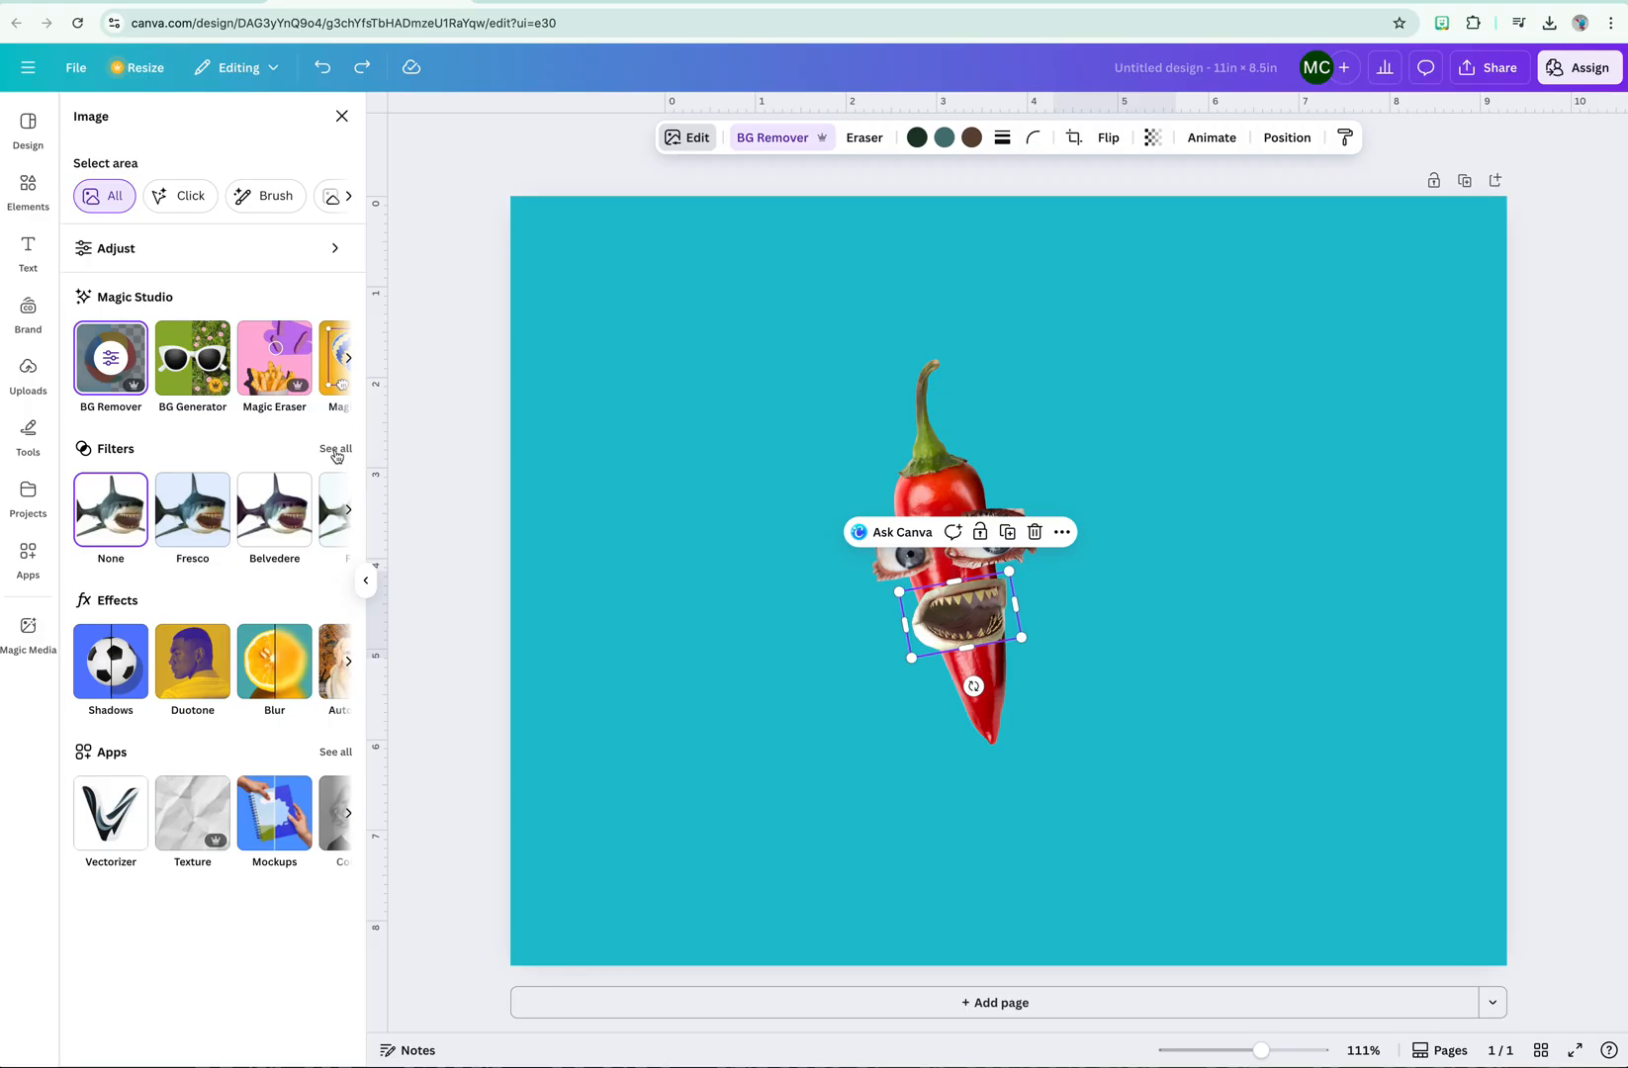
{"action": "left_click", "coordinate": [336, 451]}
{"action": "scroll", "coordinate": [283, 508], "scroll_direction": "down", "scroll_amount": 10}
{"action": "scroll", "coordinate": [283, 508], "scroll_direction": "down", "scroll_amount": 5}
{"action": "left_click", "coordinate": [196, 753]}
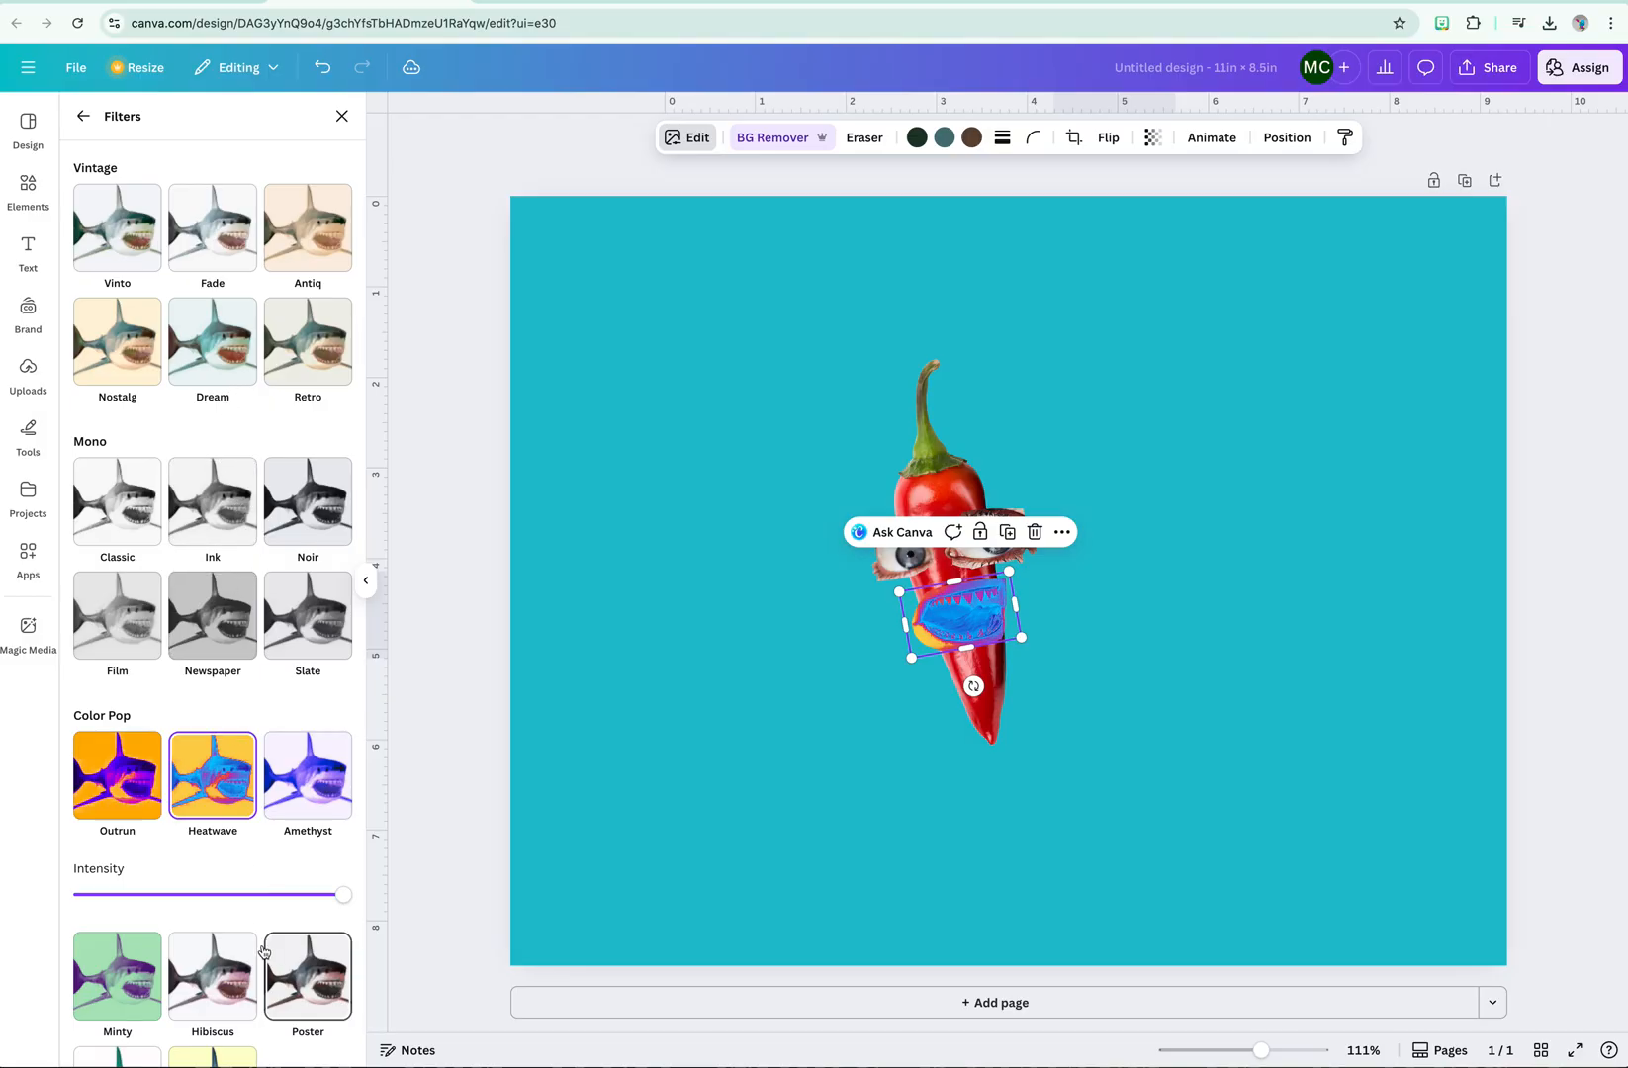
{"action": "left_click_drag", "start_coordinate": [330, 897], "coordinate": [184, 895]}
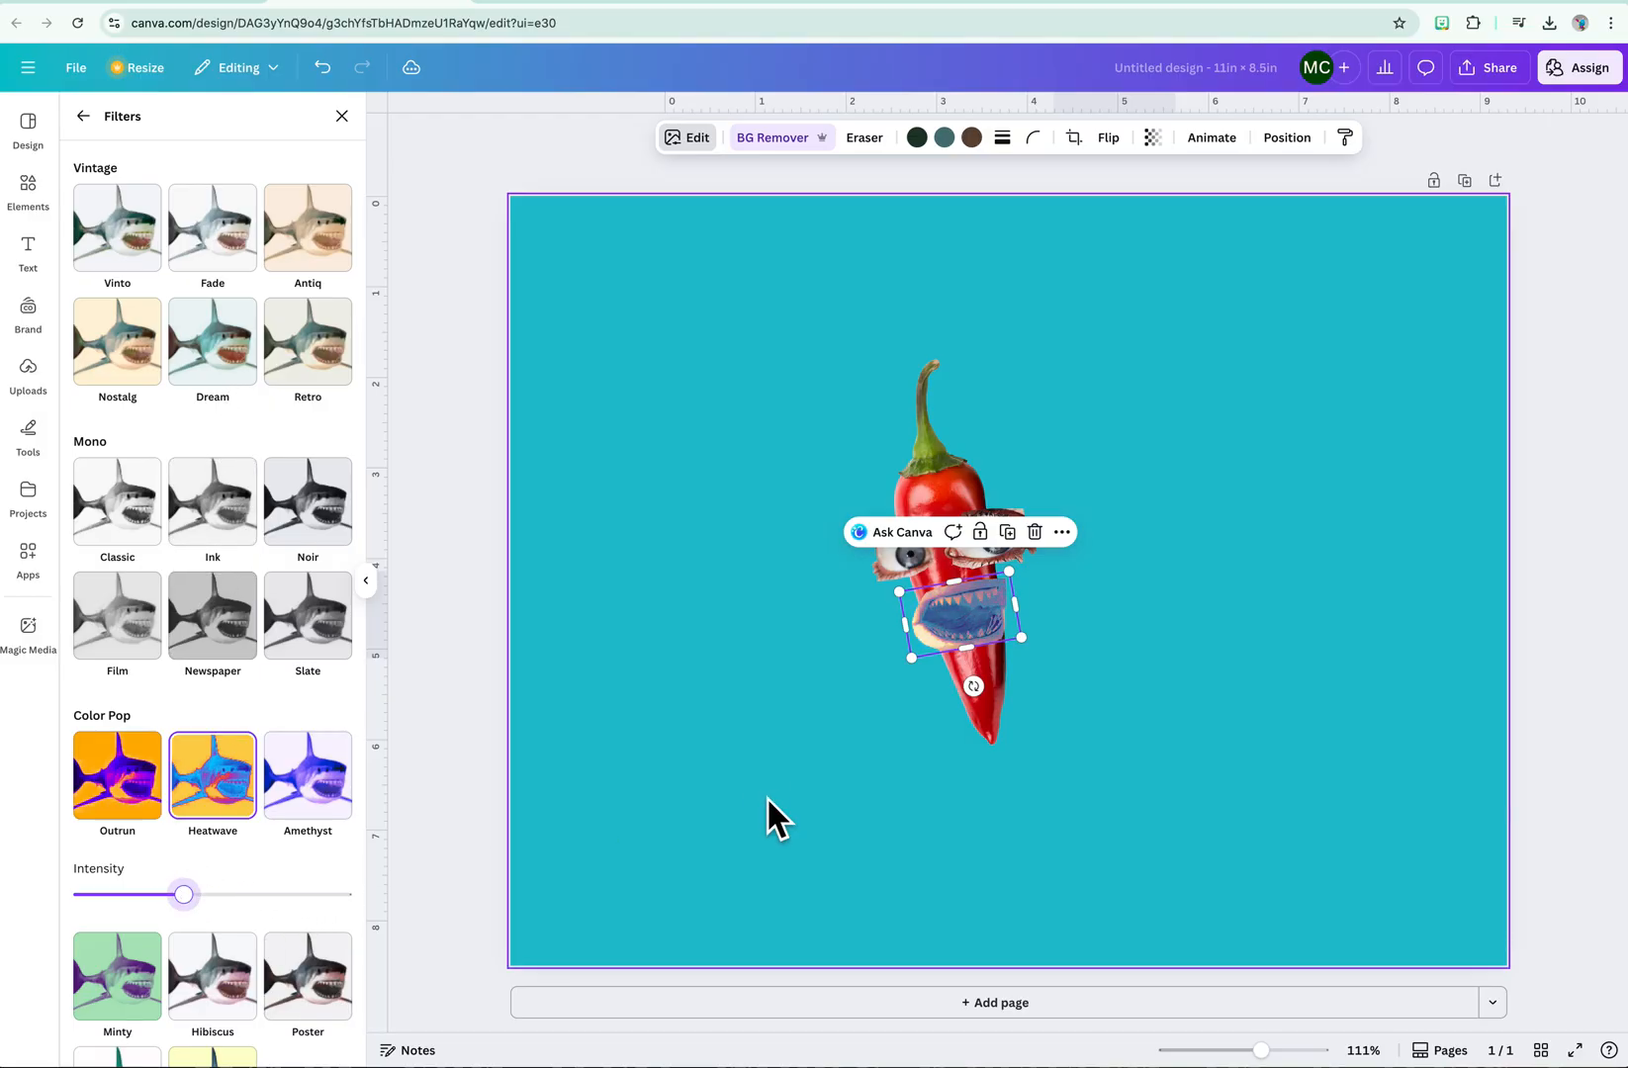
{"action": "left_click", "coordinate": [767, 801]}
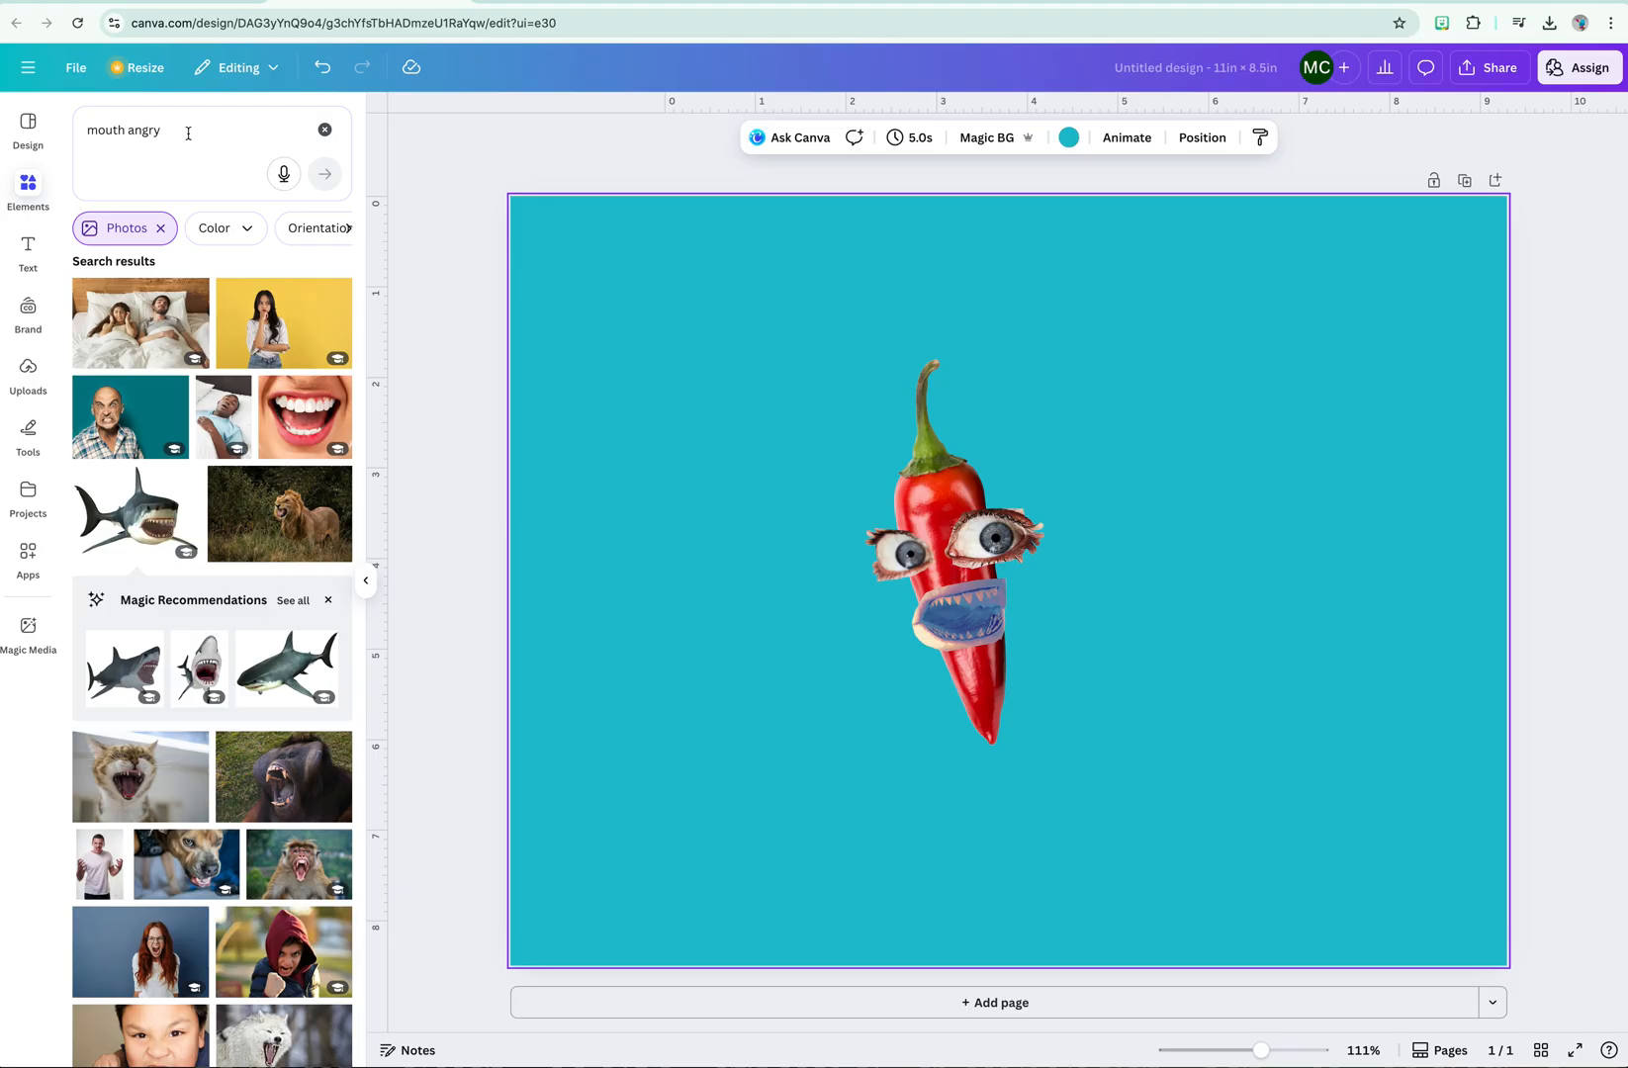
- Search the elements for "starburst" and limit the results to graphics
{"action": "left_click", "coordinate": [325, 131]}
{"action": "left_click", "coordinate": [194, 128]}
{"action": "type", "text": "s"}
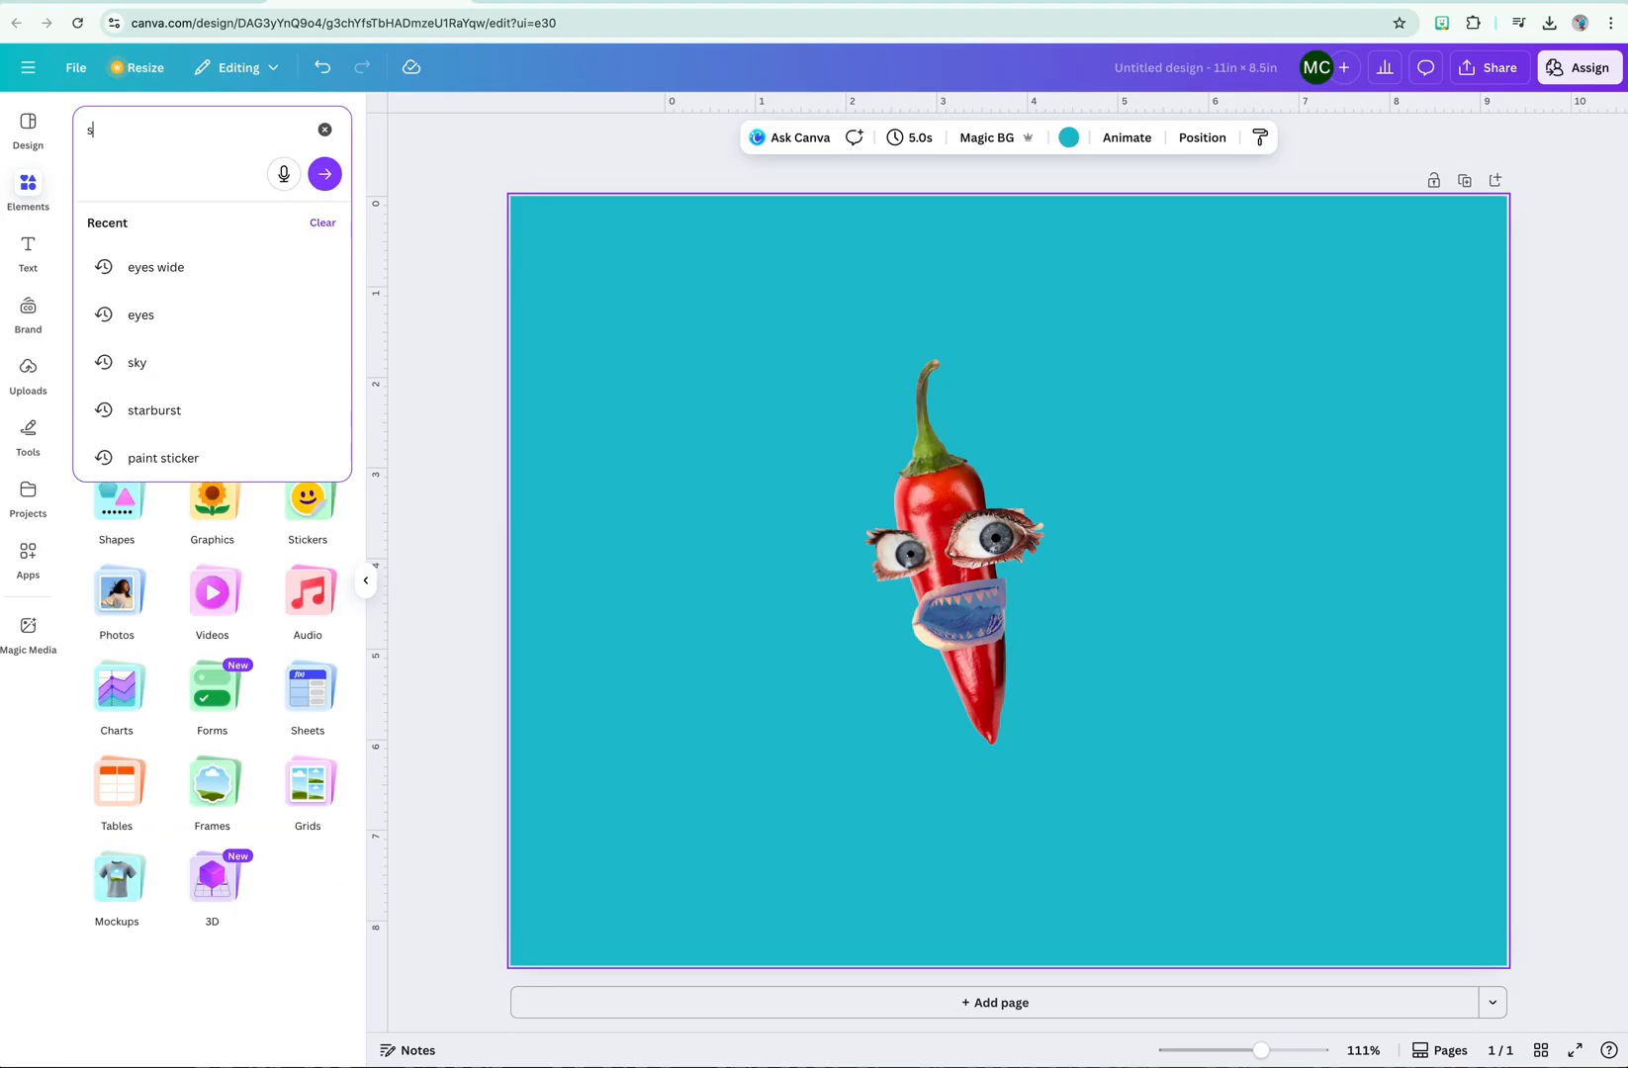
{"action": "type", "text": "tarburst"}
{"action": "key", "text": "Return"}
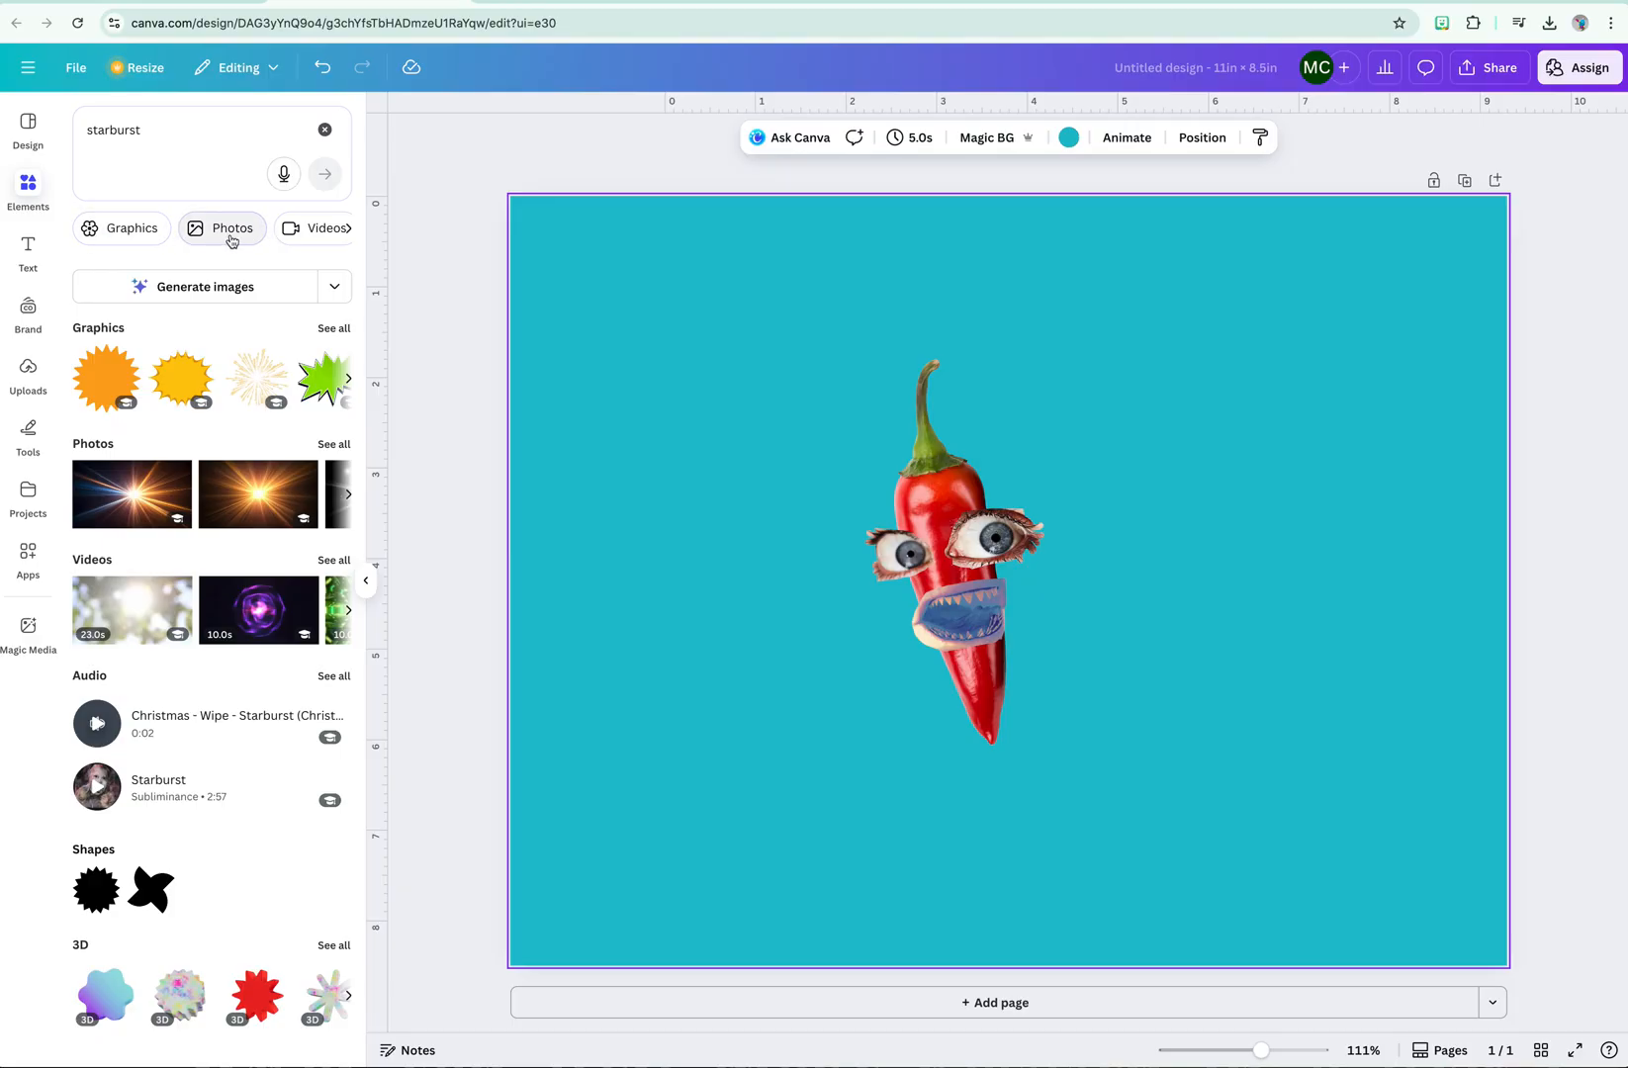
{"action": "left_click", "coordinate": [138, 233]}
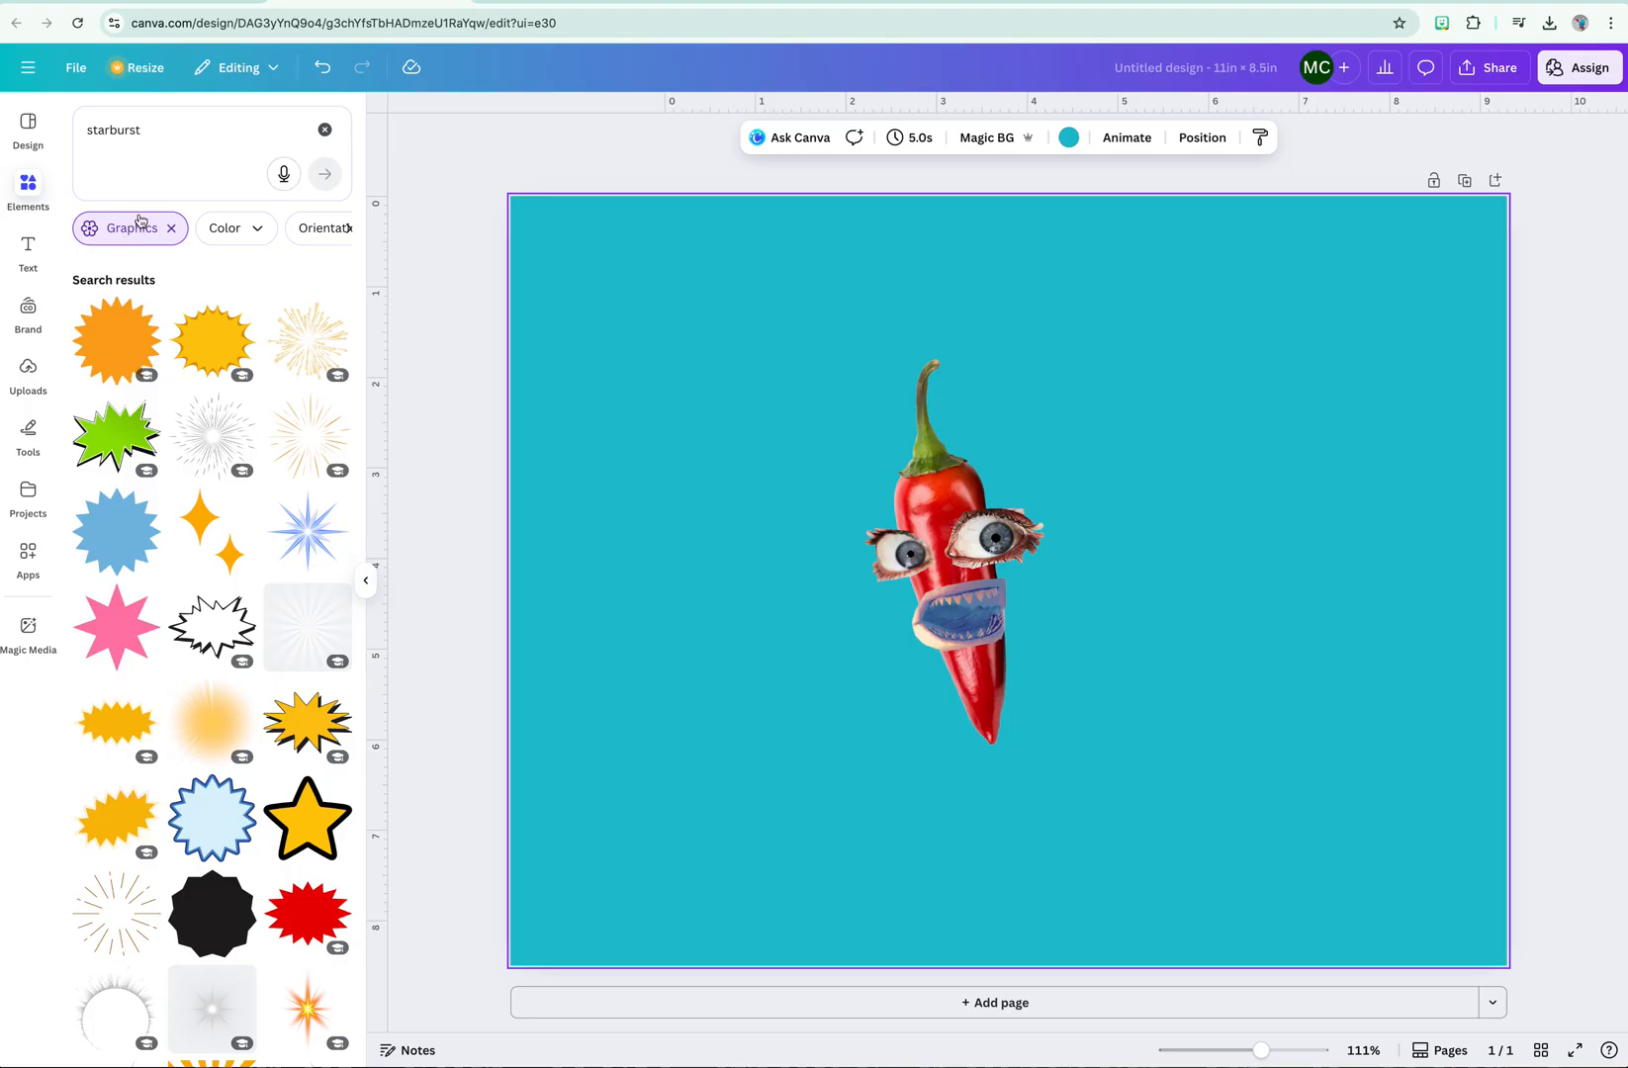
- Insert the green comic starburst graphic, enlarge it and place it over the pepper
{"action": "left_click", "coordinate": [115, 435]}
{"action": "left_click_drag", "start_coordinate": [825, 427], "coordinate": [465, 226]}
{"action": "left_click_drag", "start_coordinate": [725, 382], "coordinate": [847, 556]}
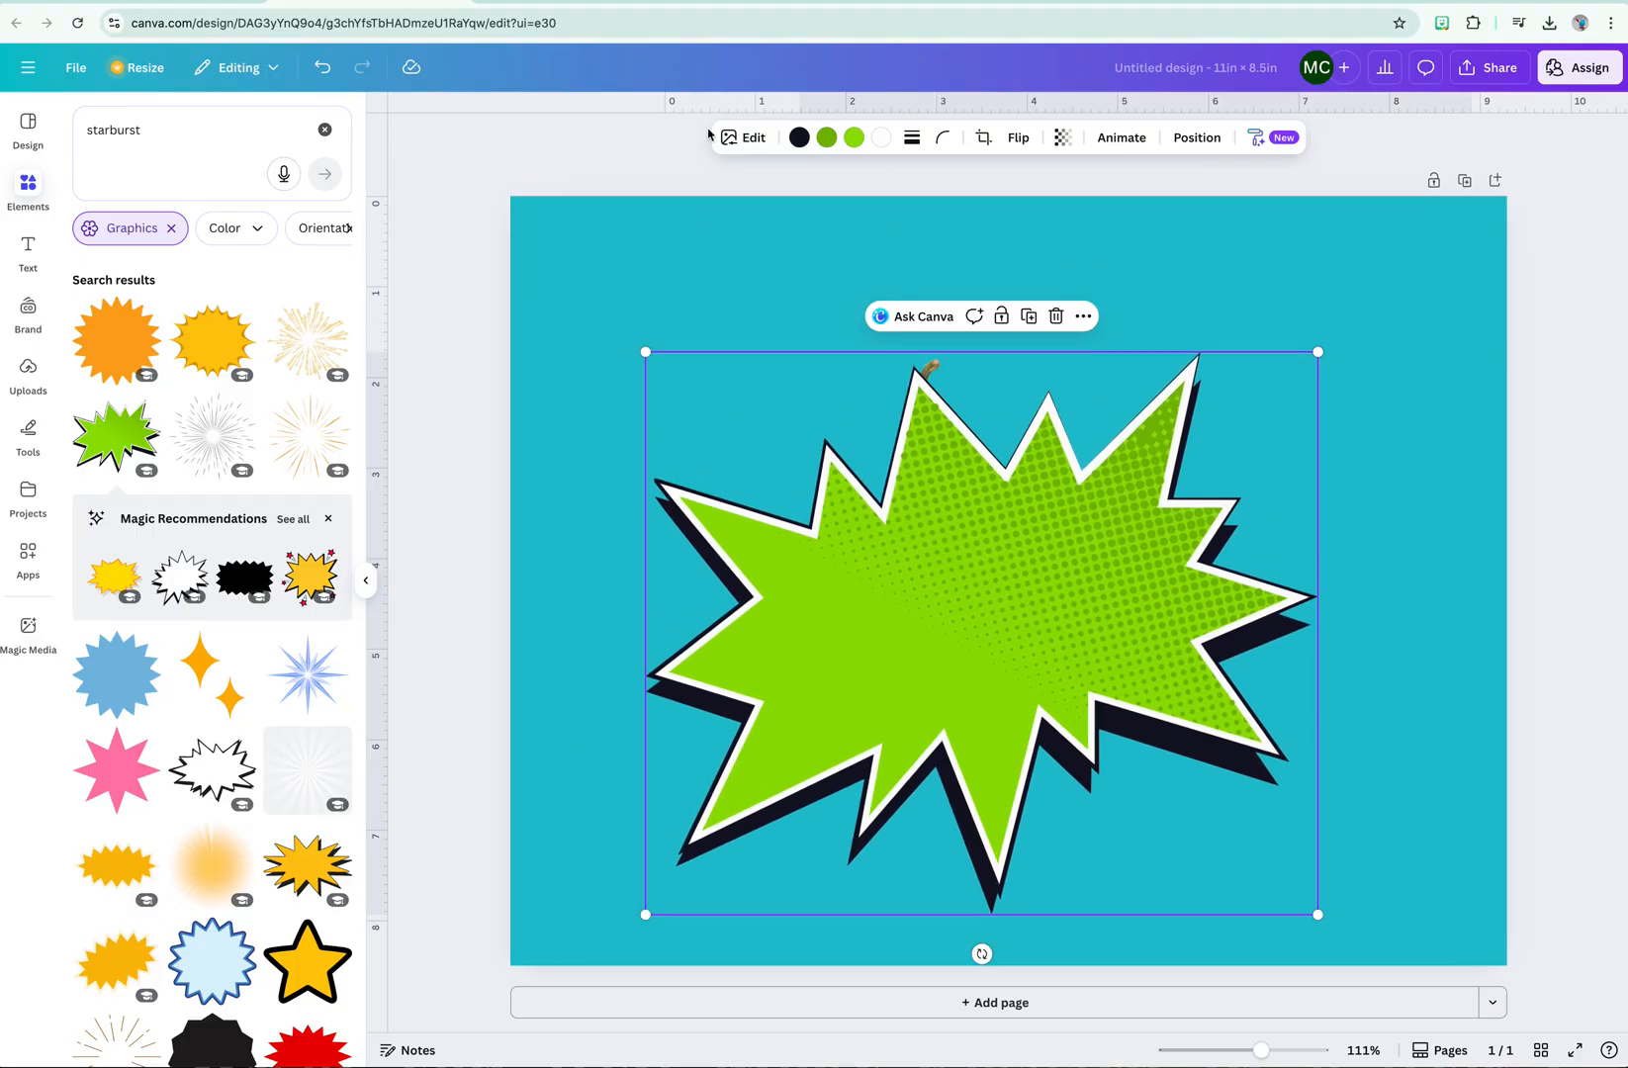
- Try teal, pink and purple for the starburst's dots and restore the original dark green
{"action": "left_click", "coordinate": [827, 139]}
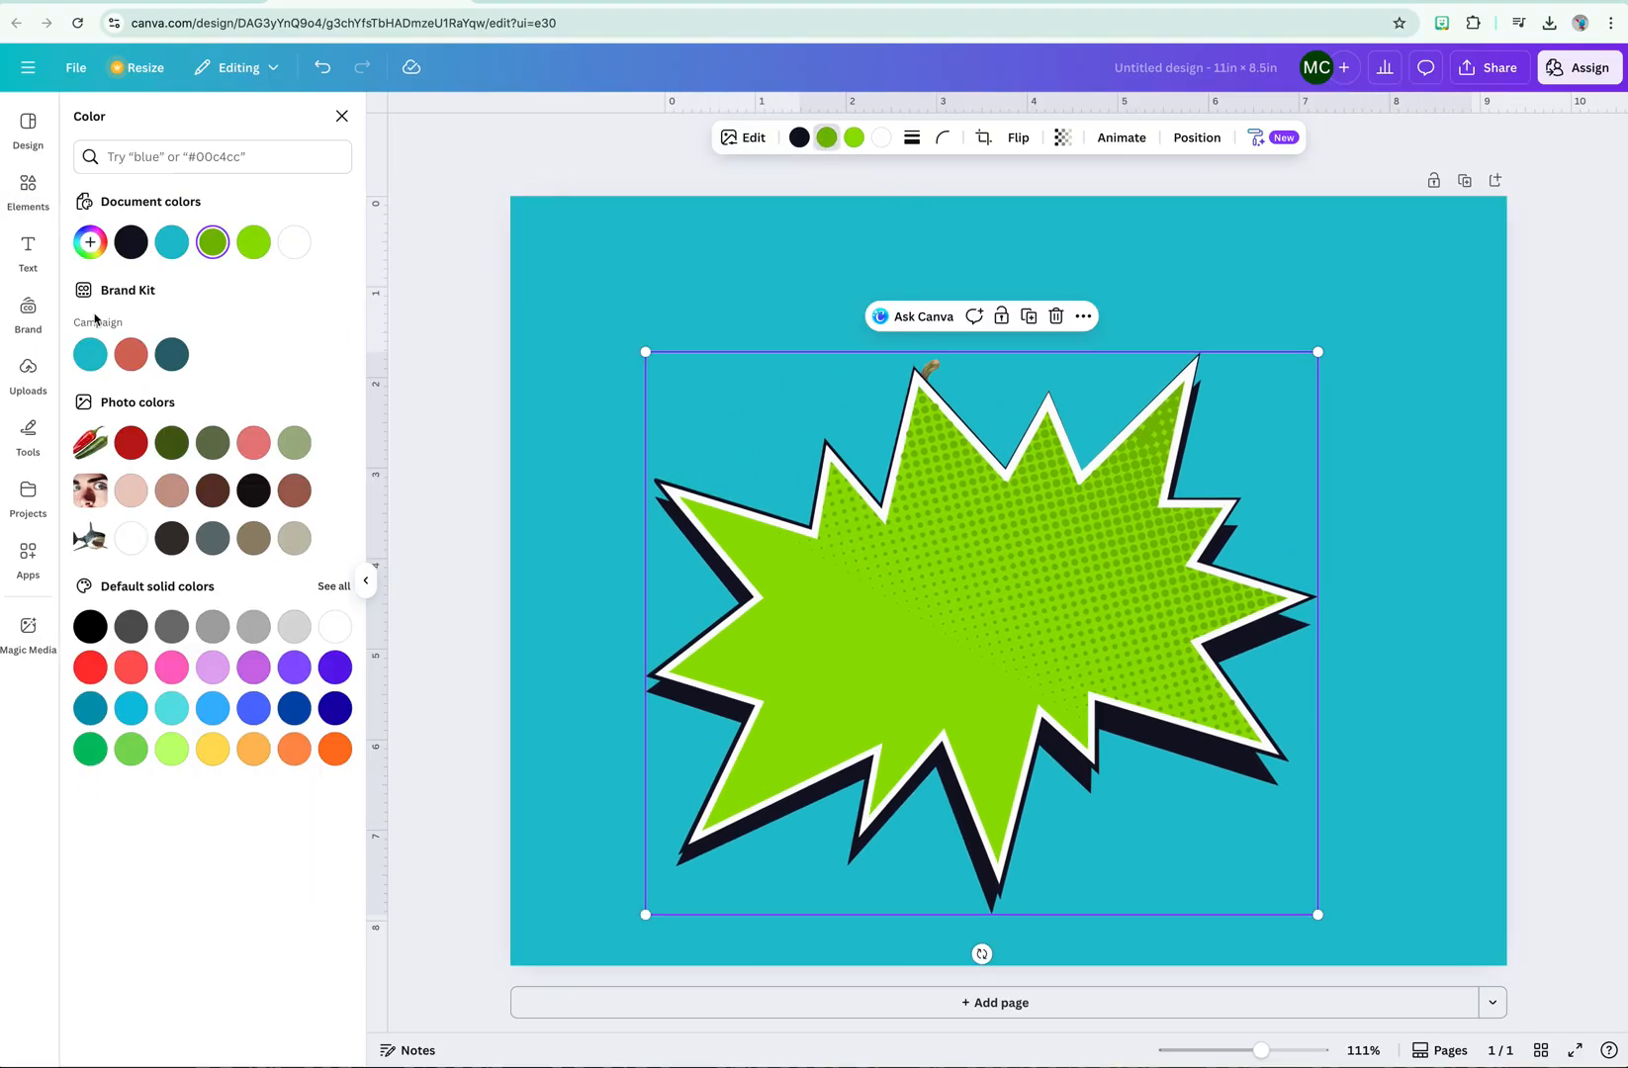
{"action": "left_click", "coordinate": [170, 243]}
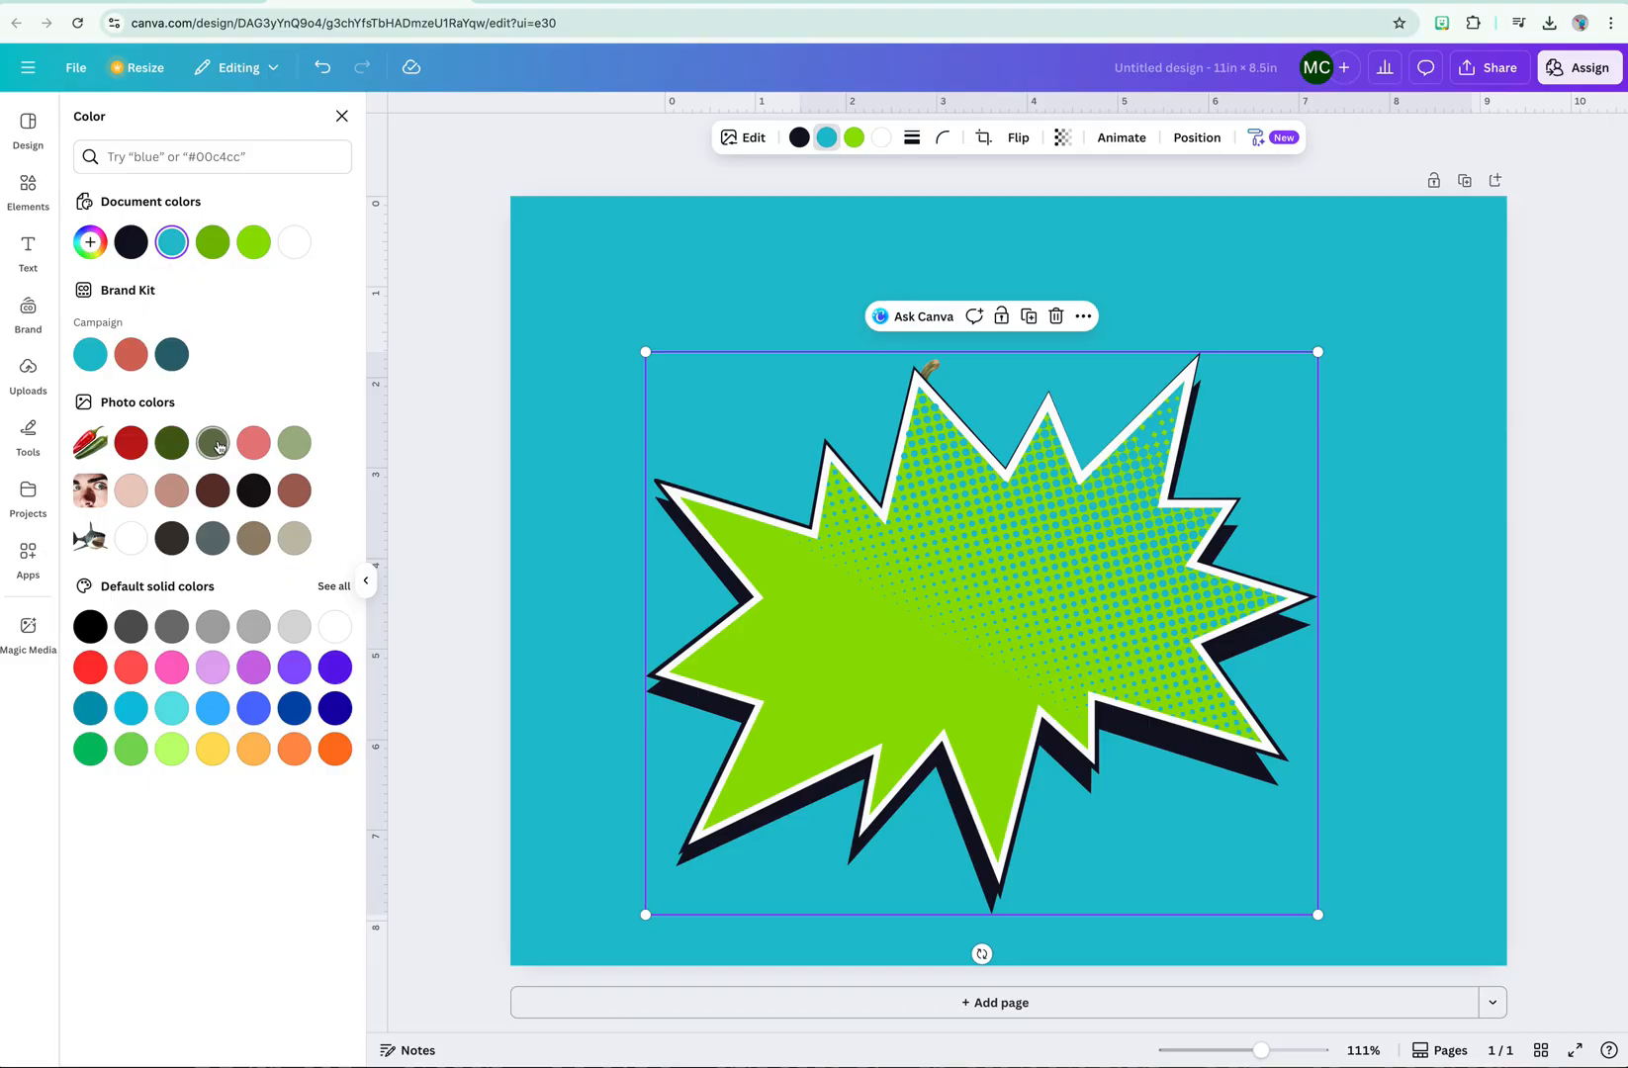
{"action": "left_click", "coordinate": [256, 443]}
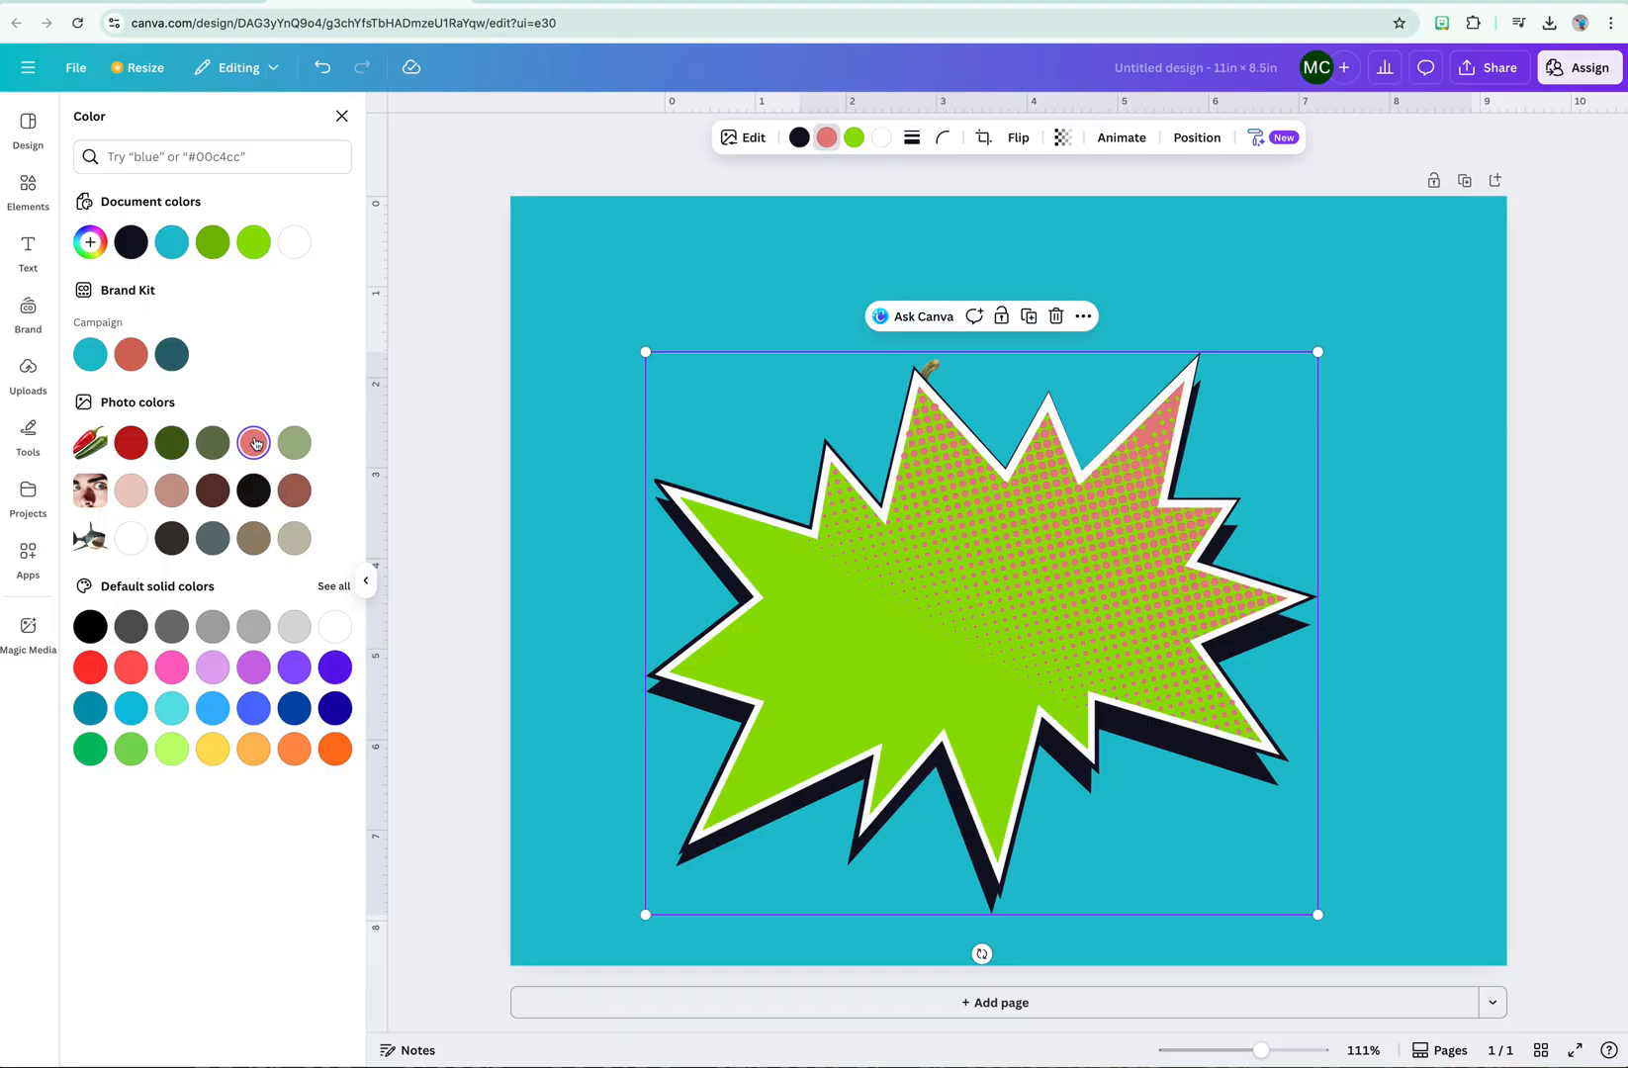
{"action": "left_click", "coordinate": [295, 670]}
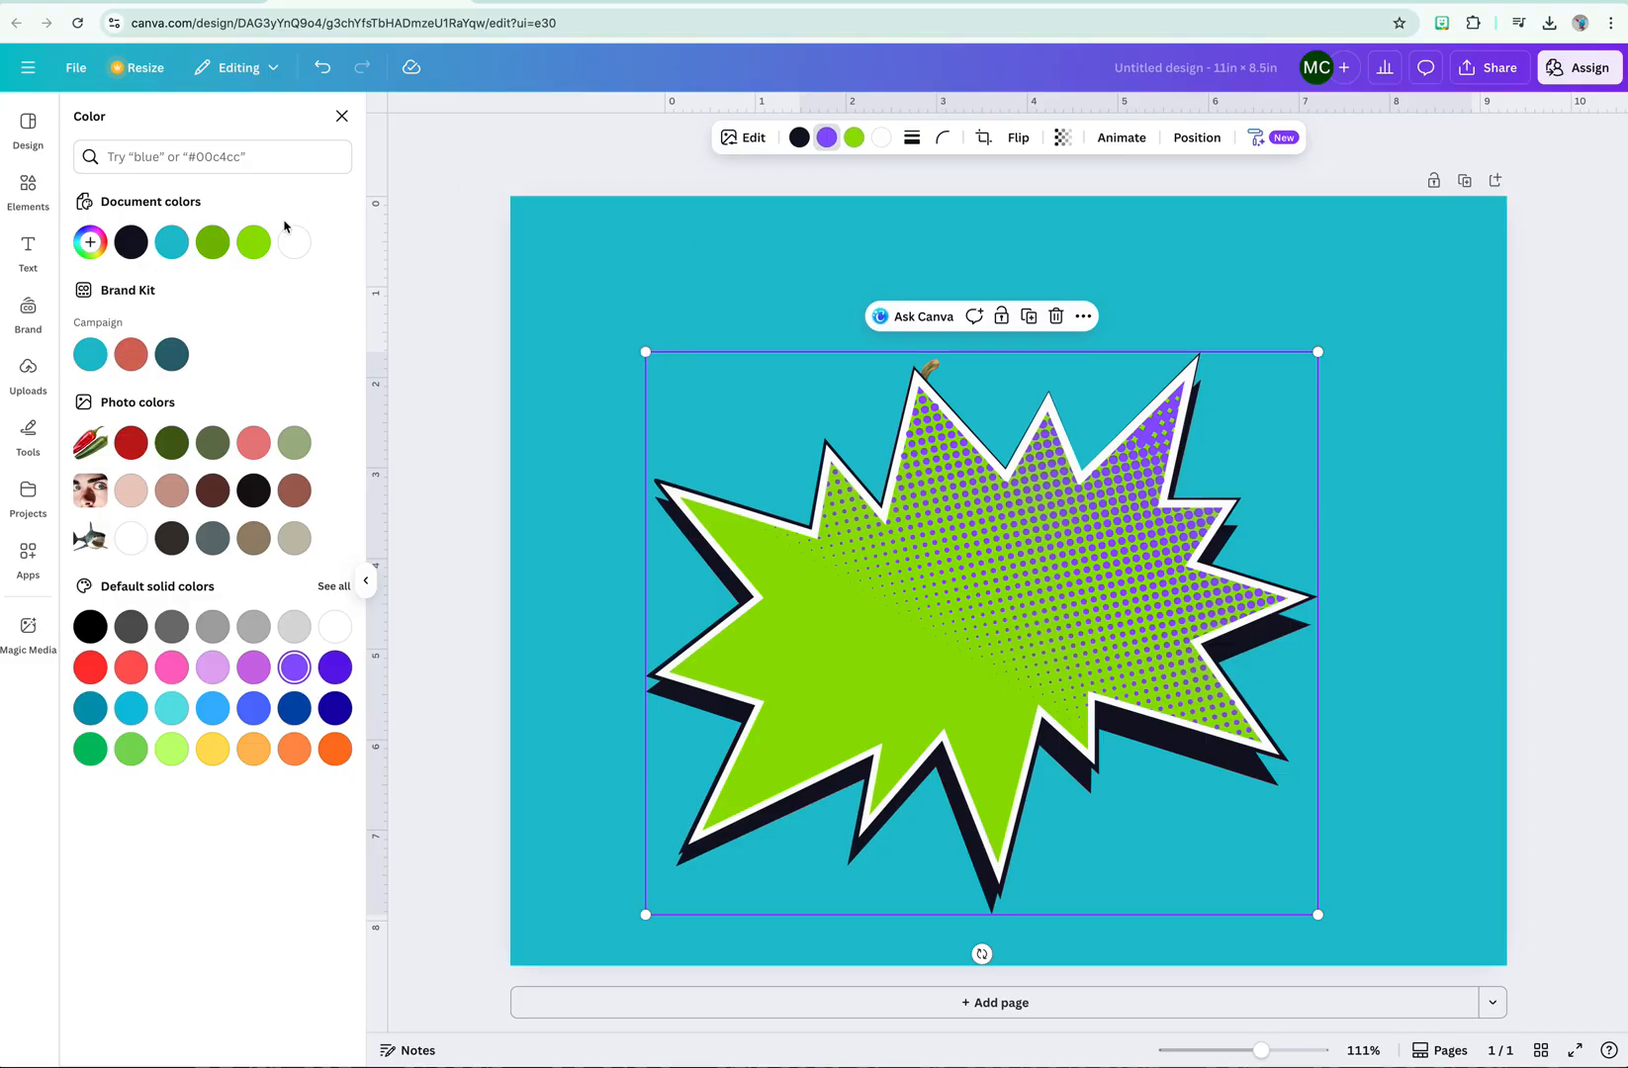
{"action": "left_click", "coordinate": [213, 243]}
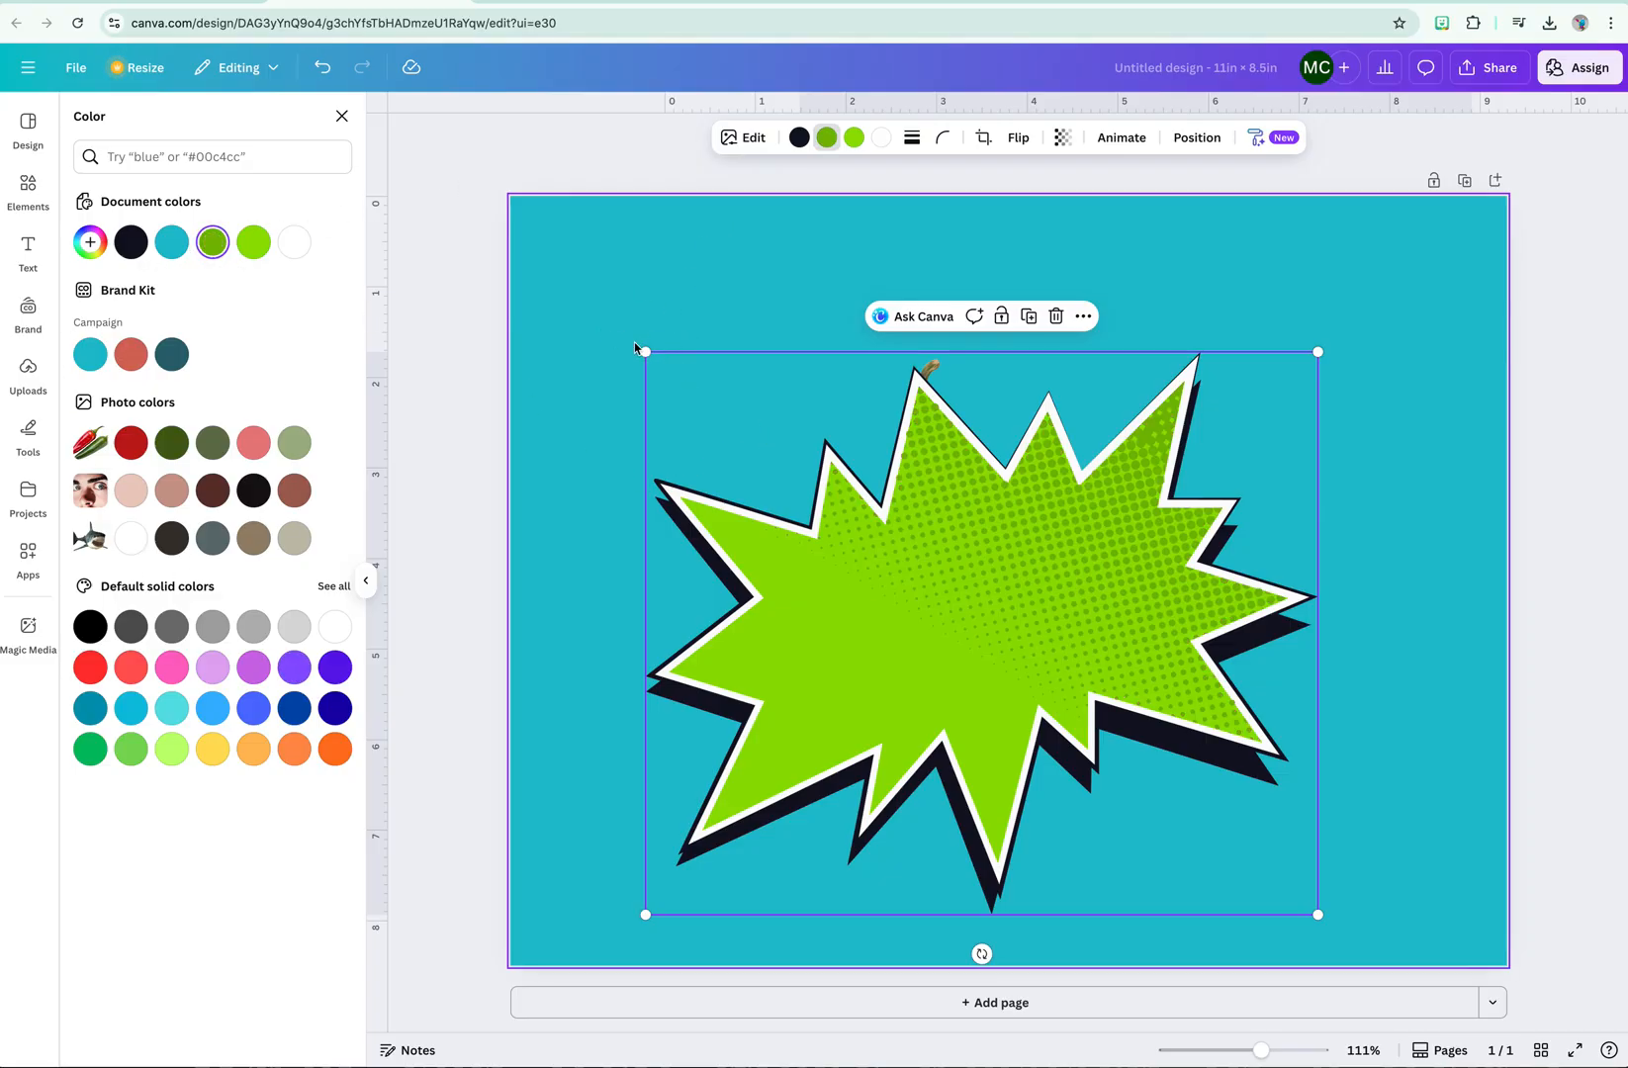
- Enlarge the green starburst, center it on the page and send it one layer backward
{"action": "left_click_drag", "start_coordinate": [646, 354], "coordinate": [578, 295]}
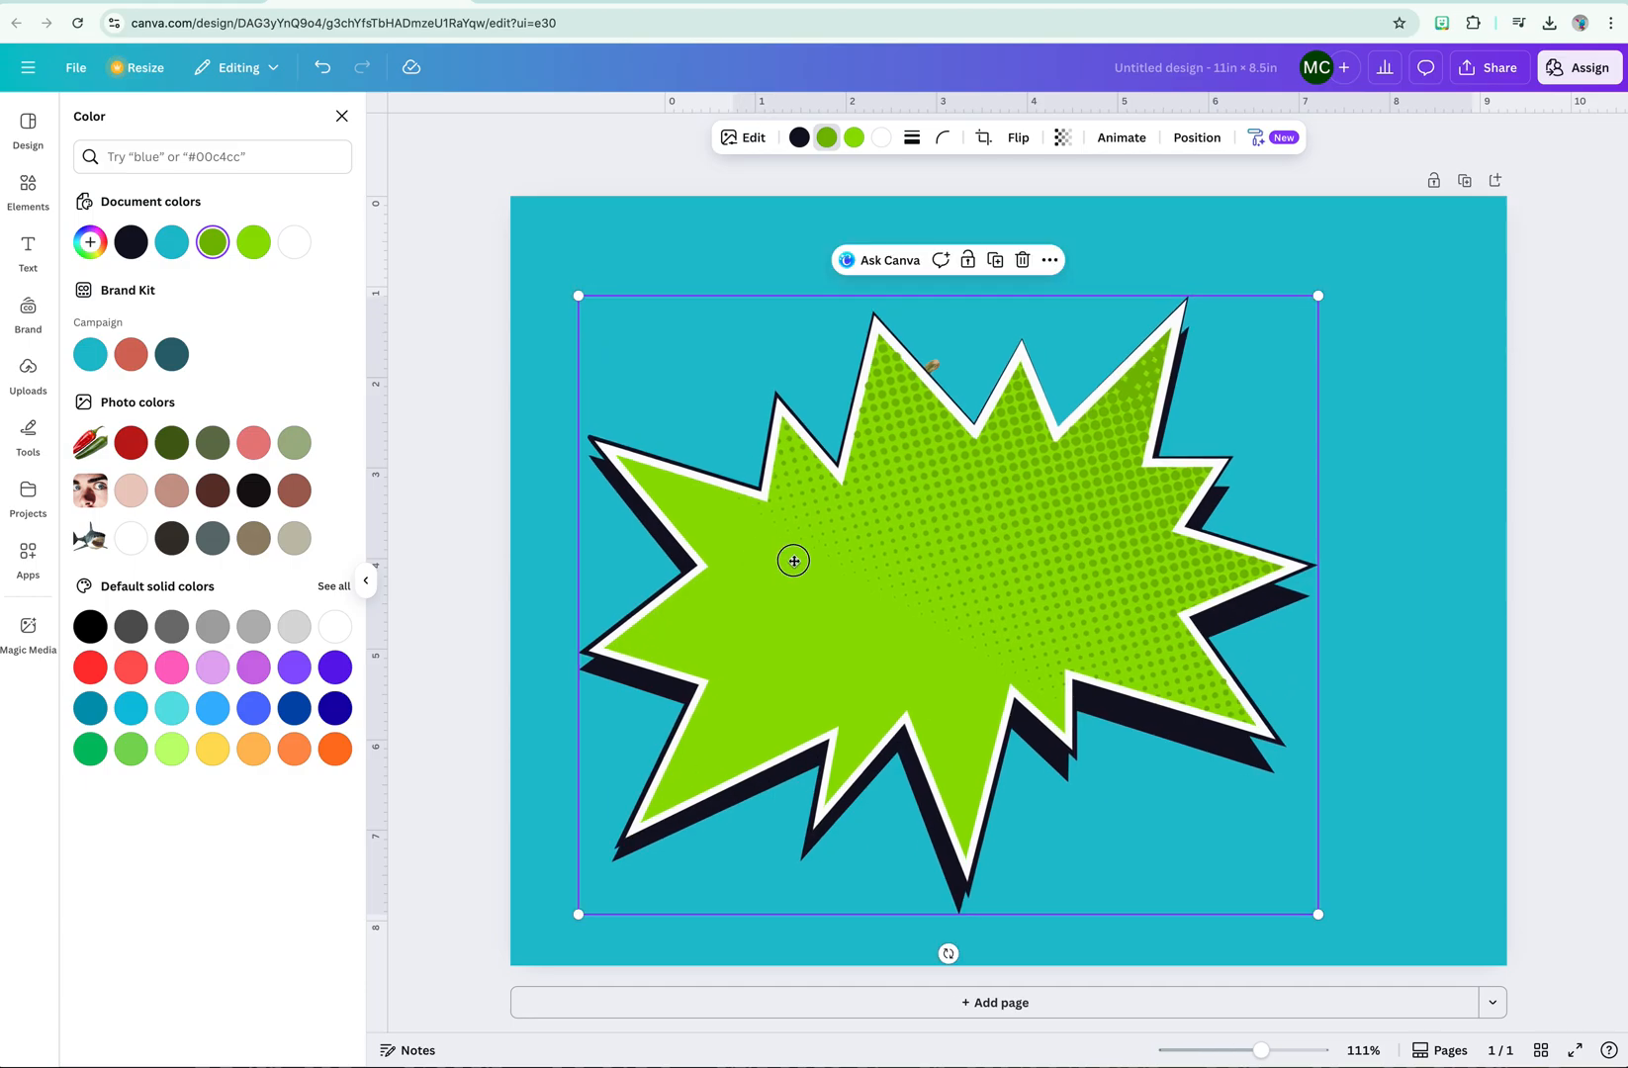
{"action": "left_click_drag", "start_coordinate": [789, 560], "coordinate": [808, 552]}
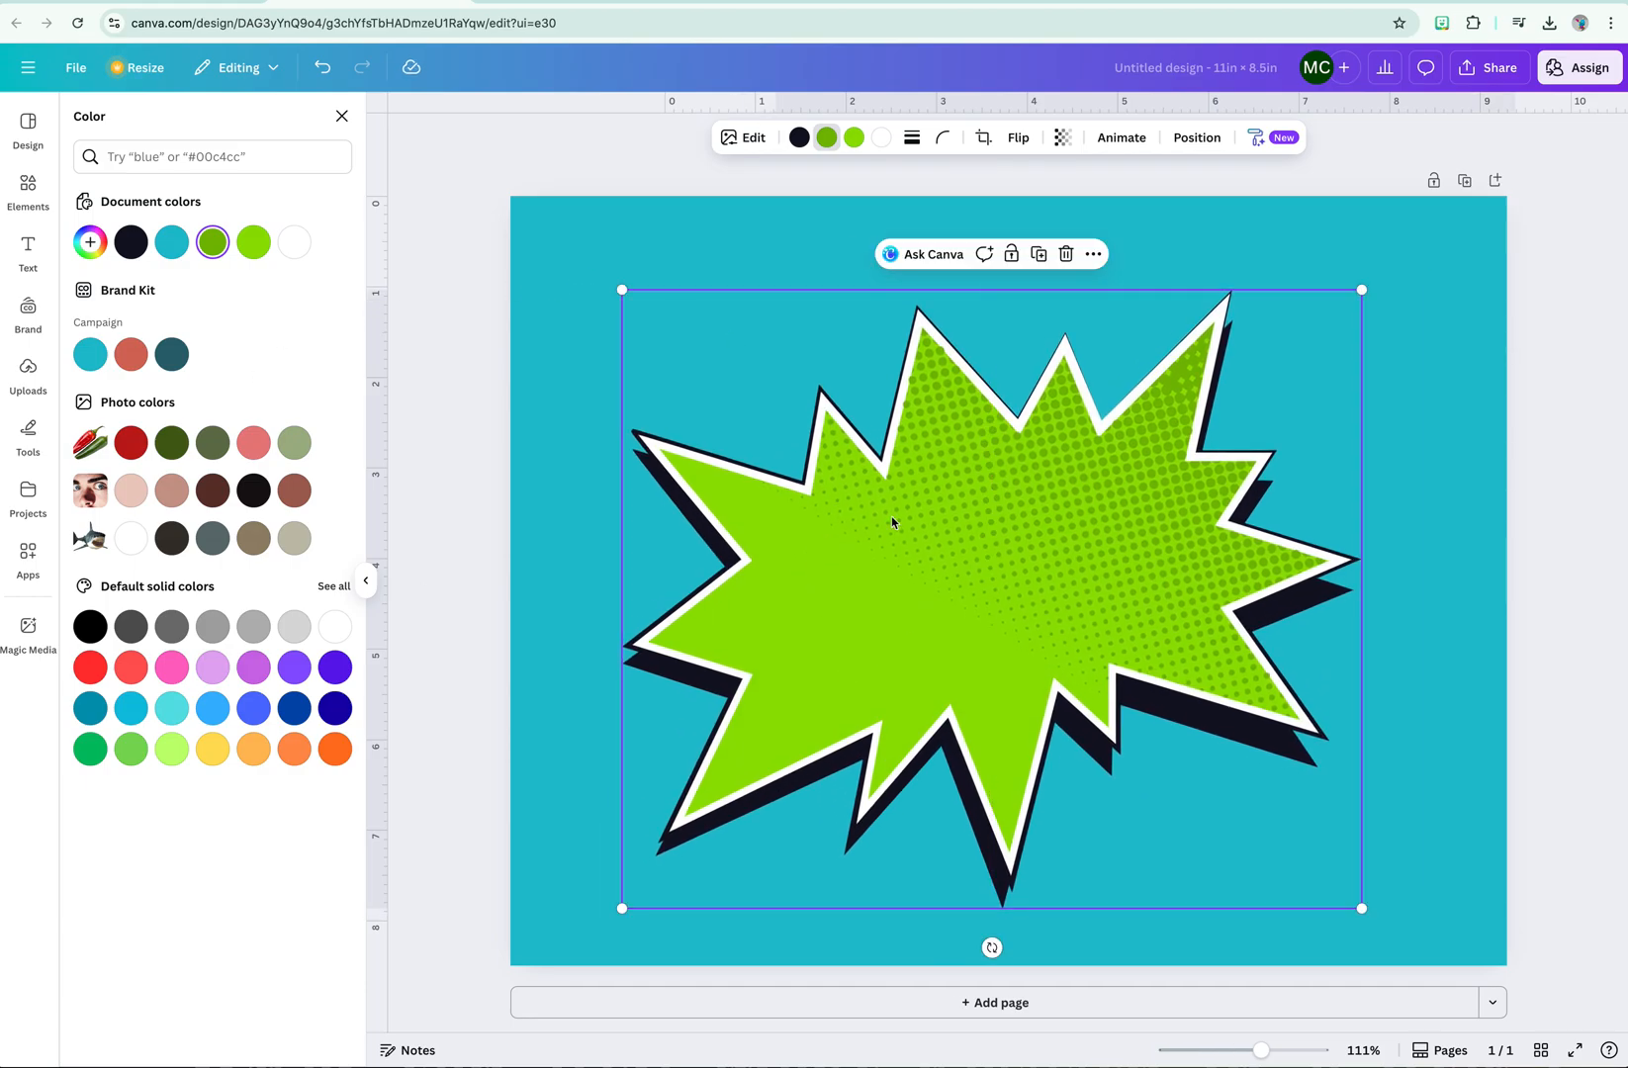
{"action": "right_click", "coordinate": [1038, 450]}
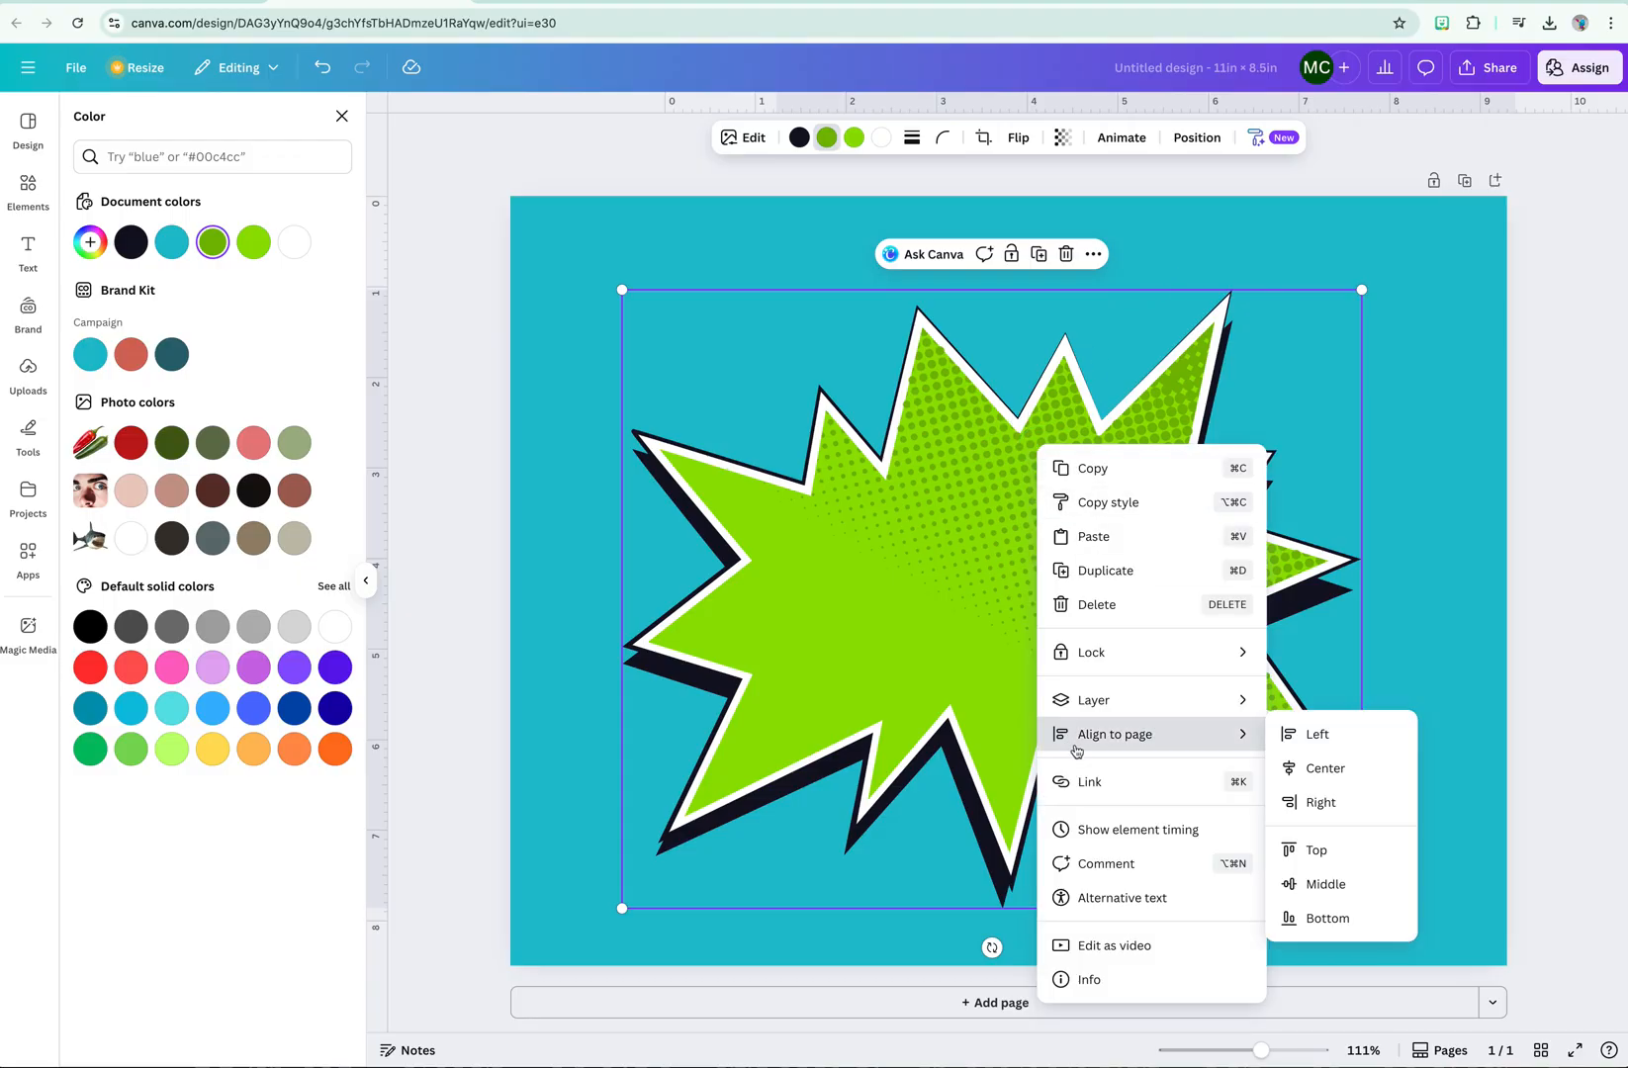
{"action": "mouse_move", "coordinate": [1157, 711]}
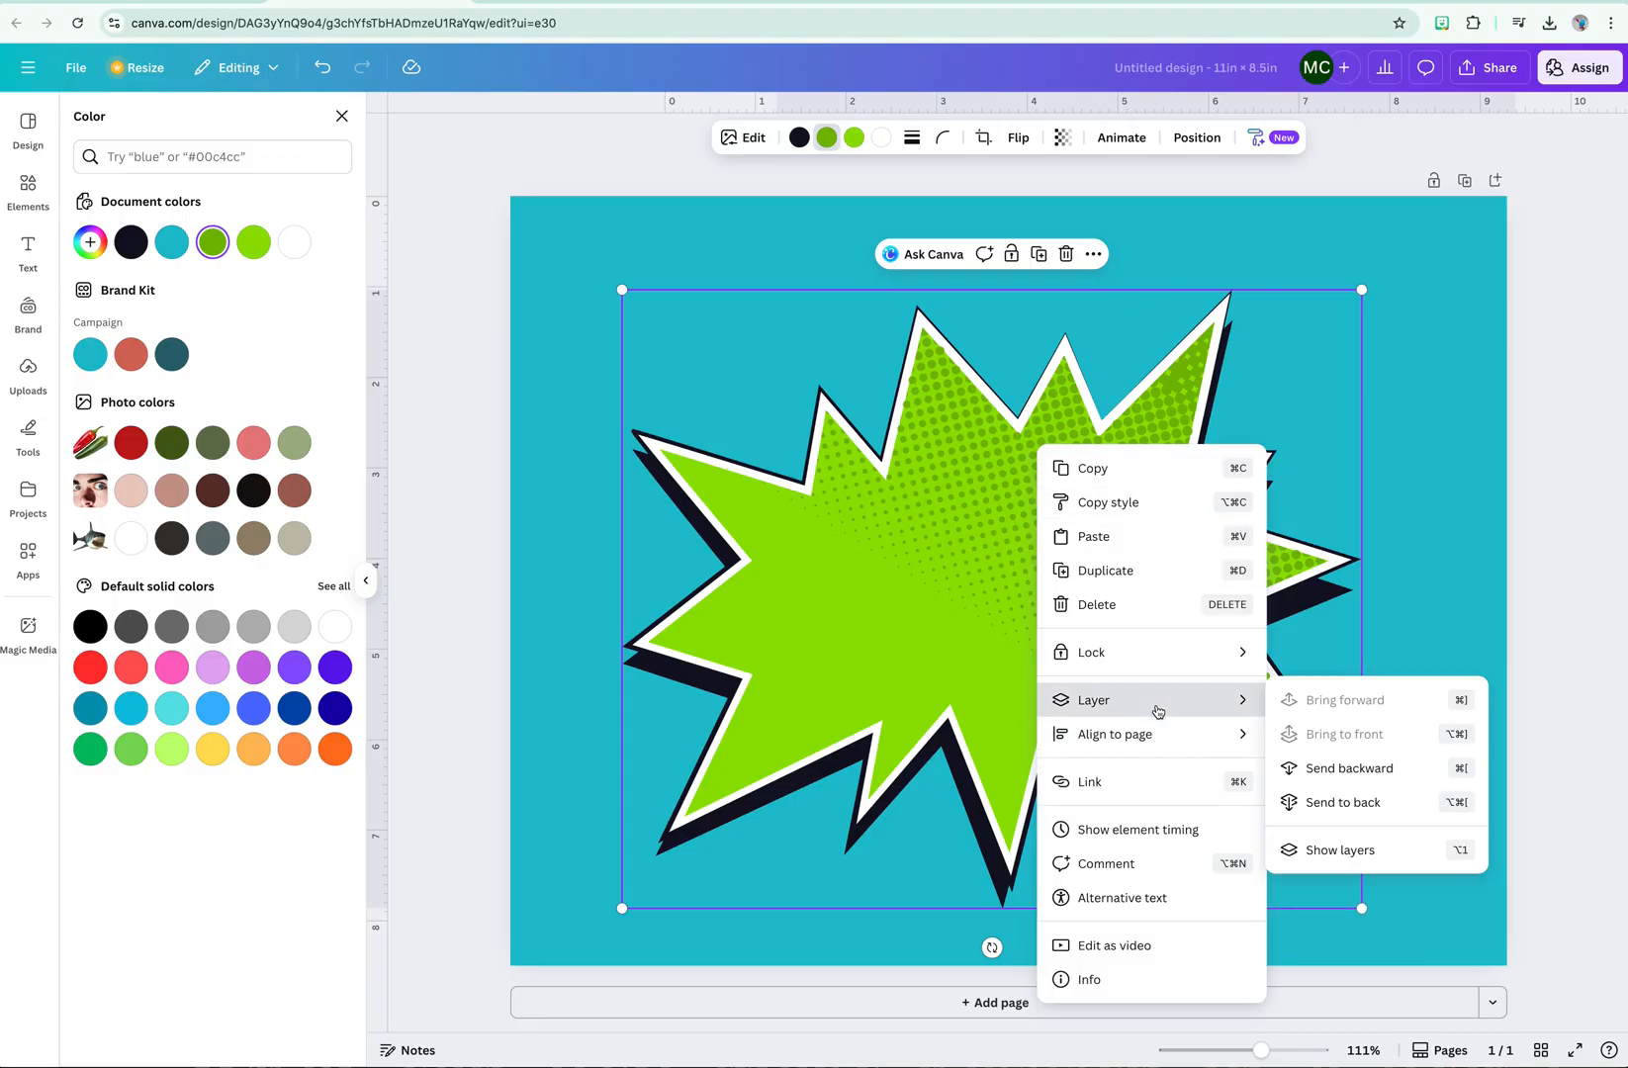
{"action": "left_click", "coordinate": [1338, 787]}
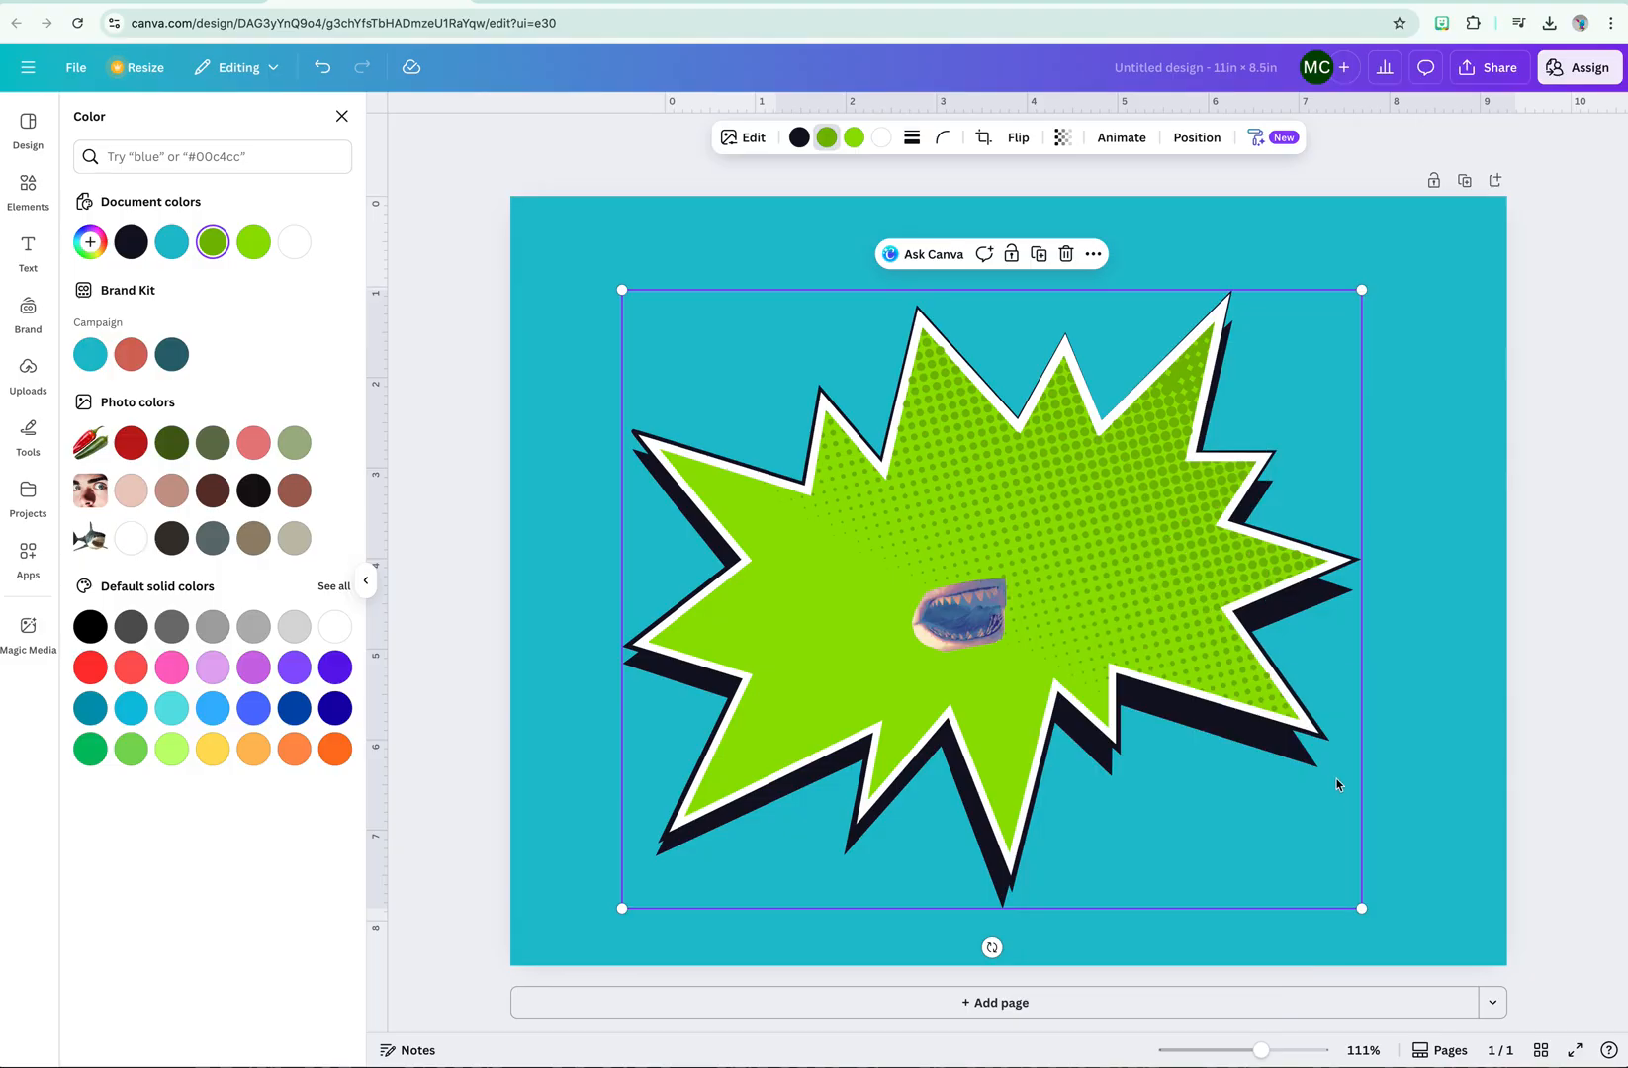
- Show the design's layers and move the larger eye to the top of the layer order
{"action": "right_click", "coordinate": [1184, 512]}
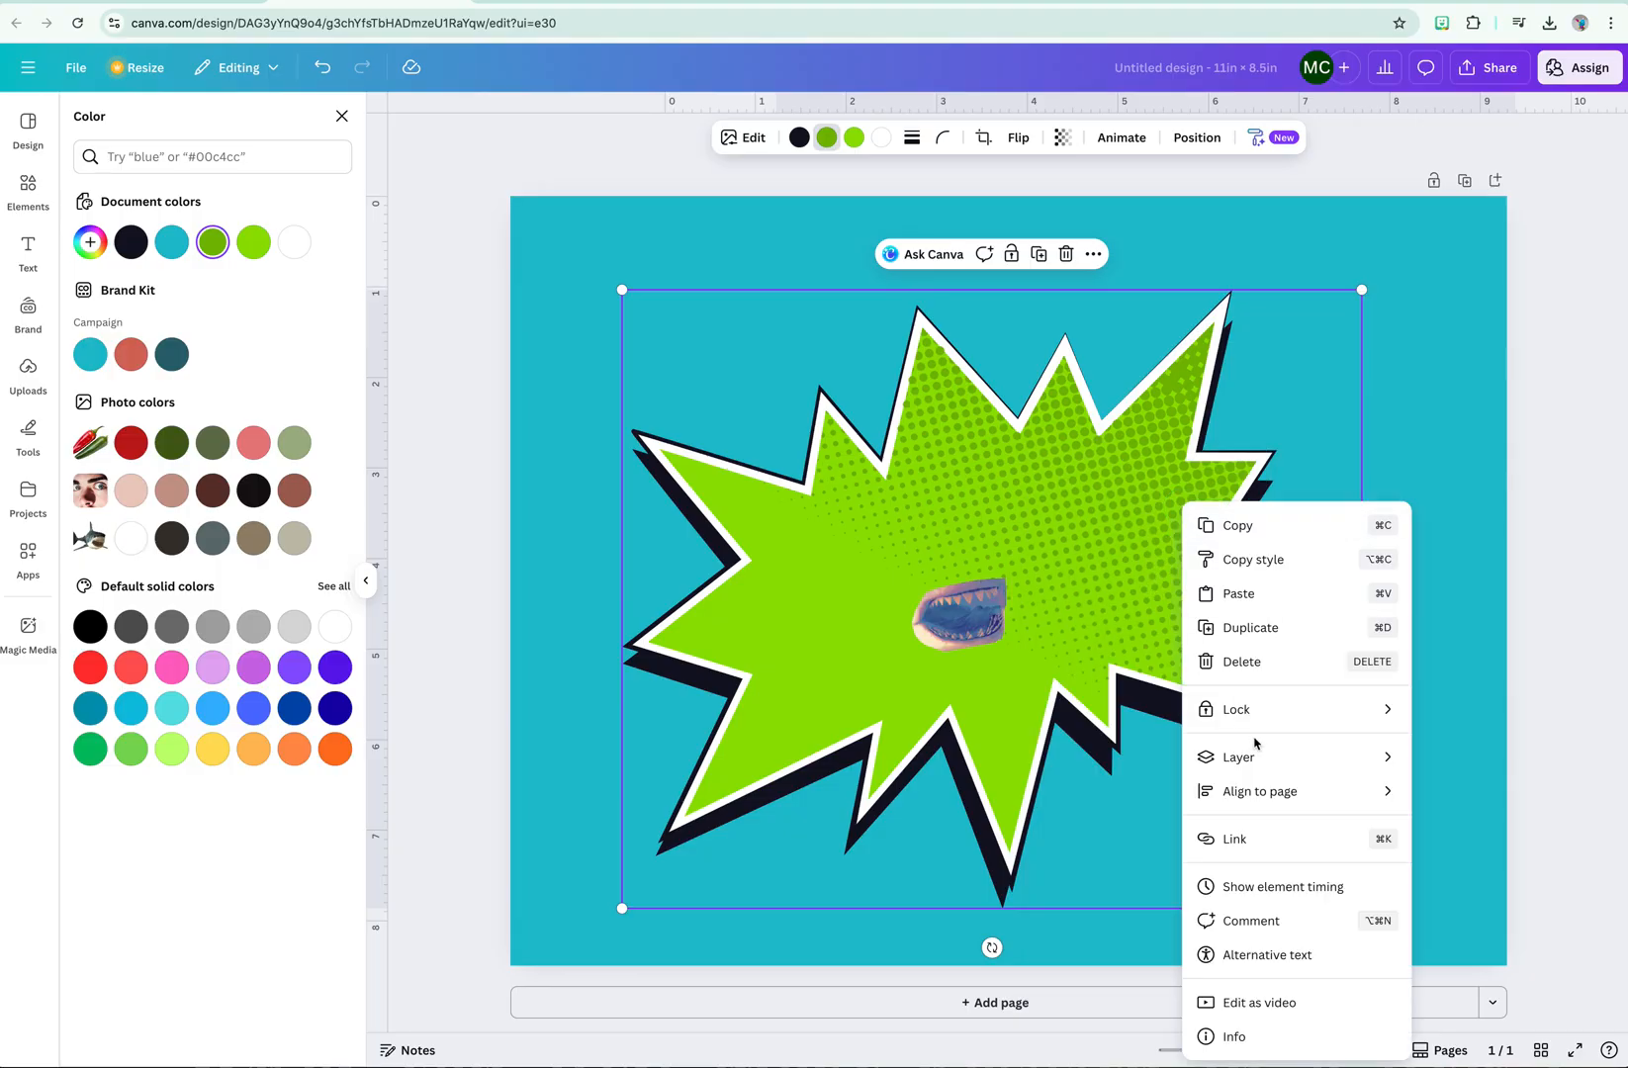
{"action": "mouse_move", "coordinate": [1410, 775]}
{"action": "left_click", "coordinate": [1186, 144]}
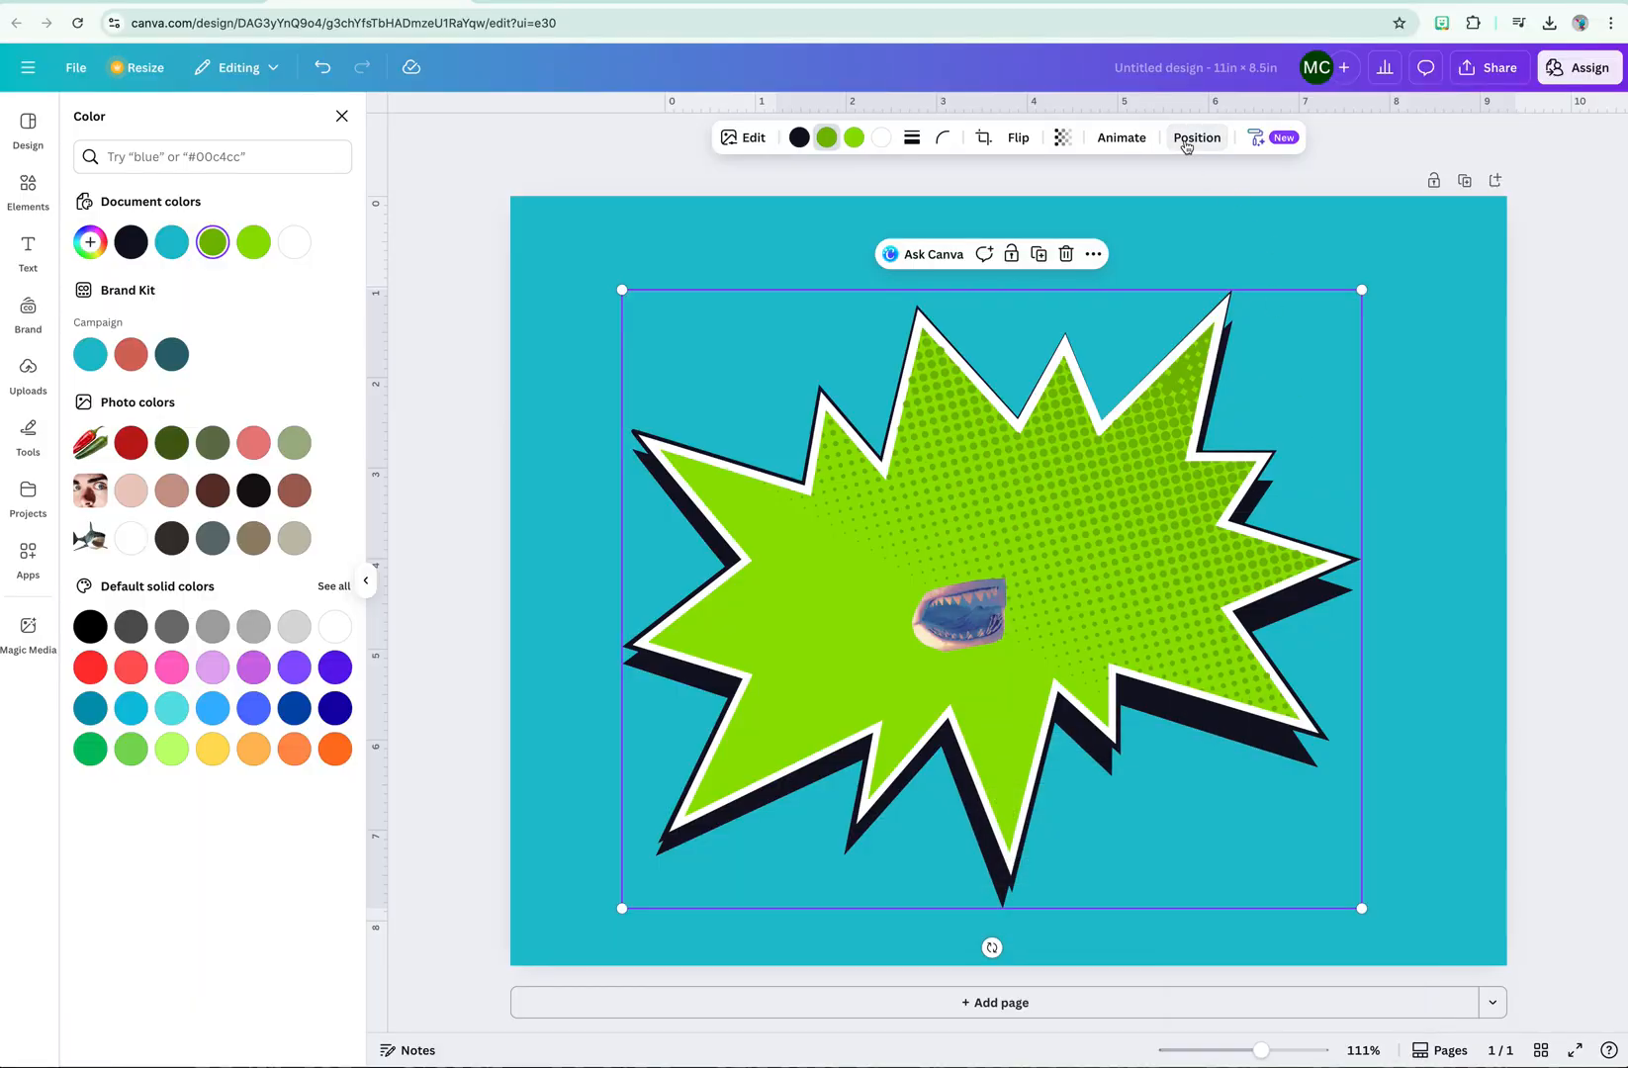
{"action": "left_click", "coordinate": [286, 160]}
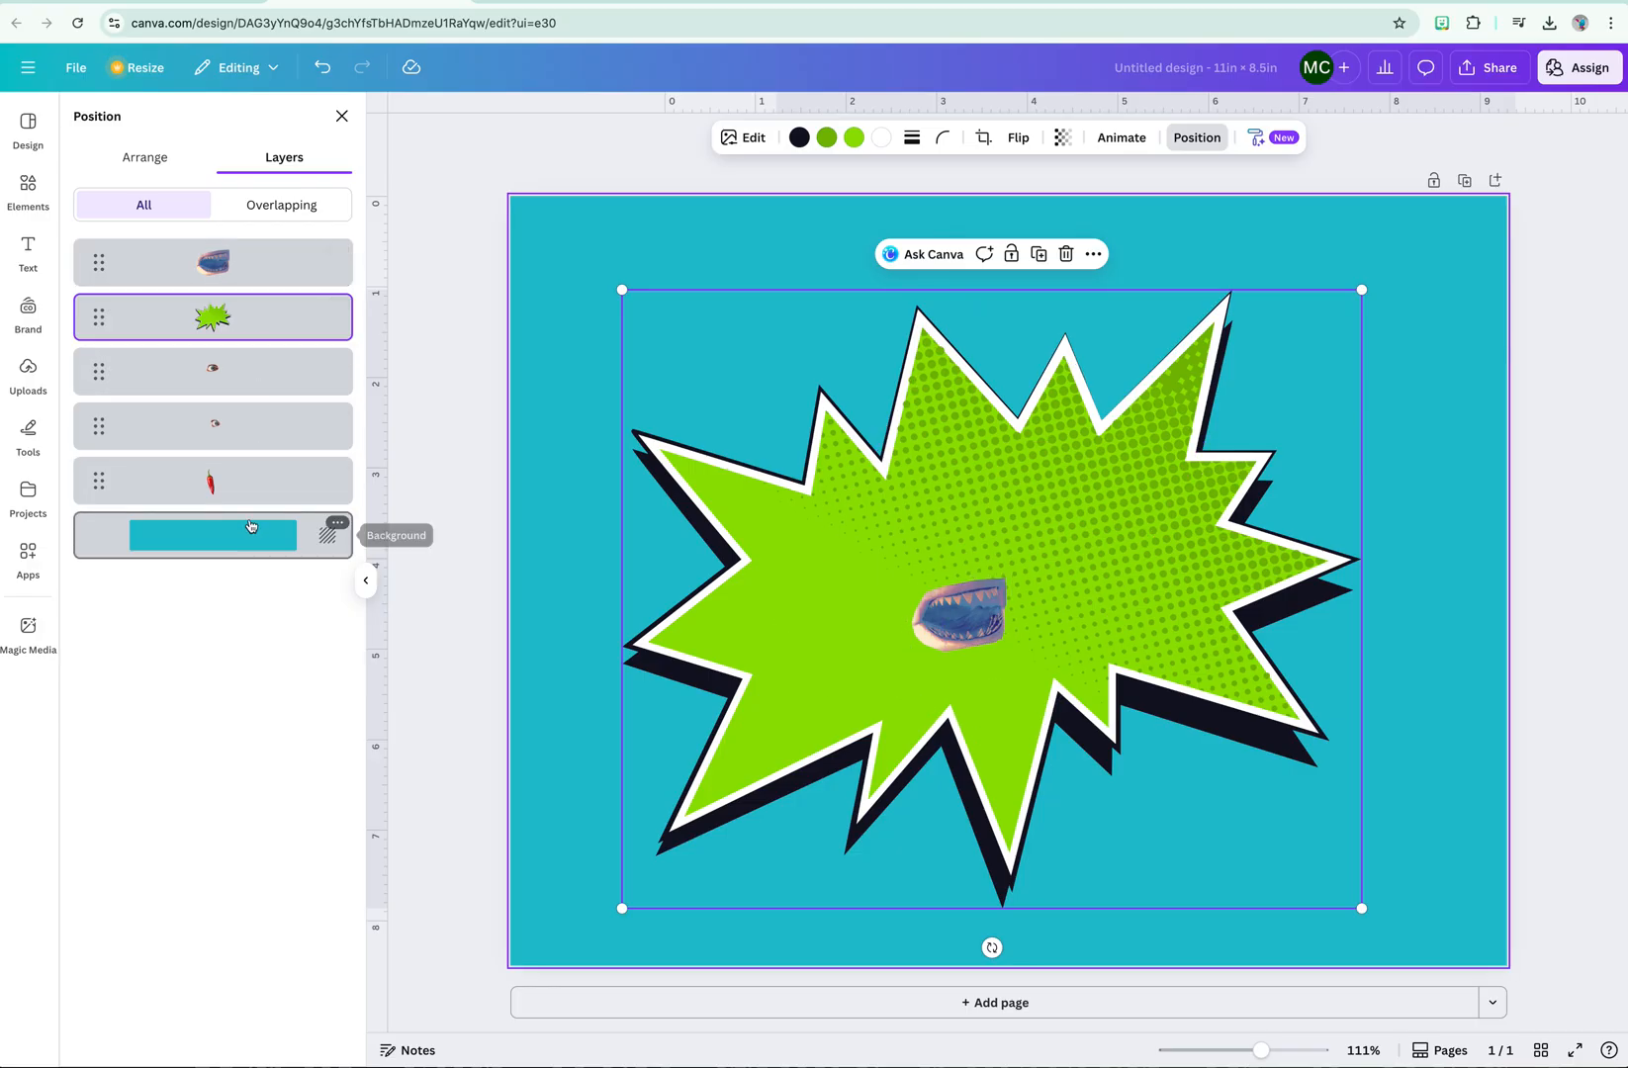
{"action": "left_click_drag", "start_coordinate": [235, 386], "coordinate": [227, 249]}
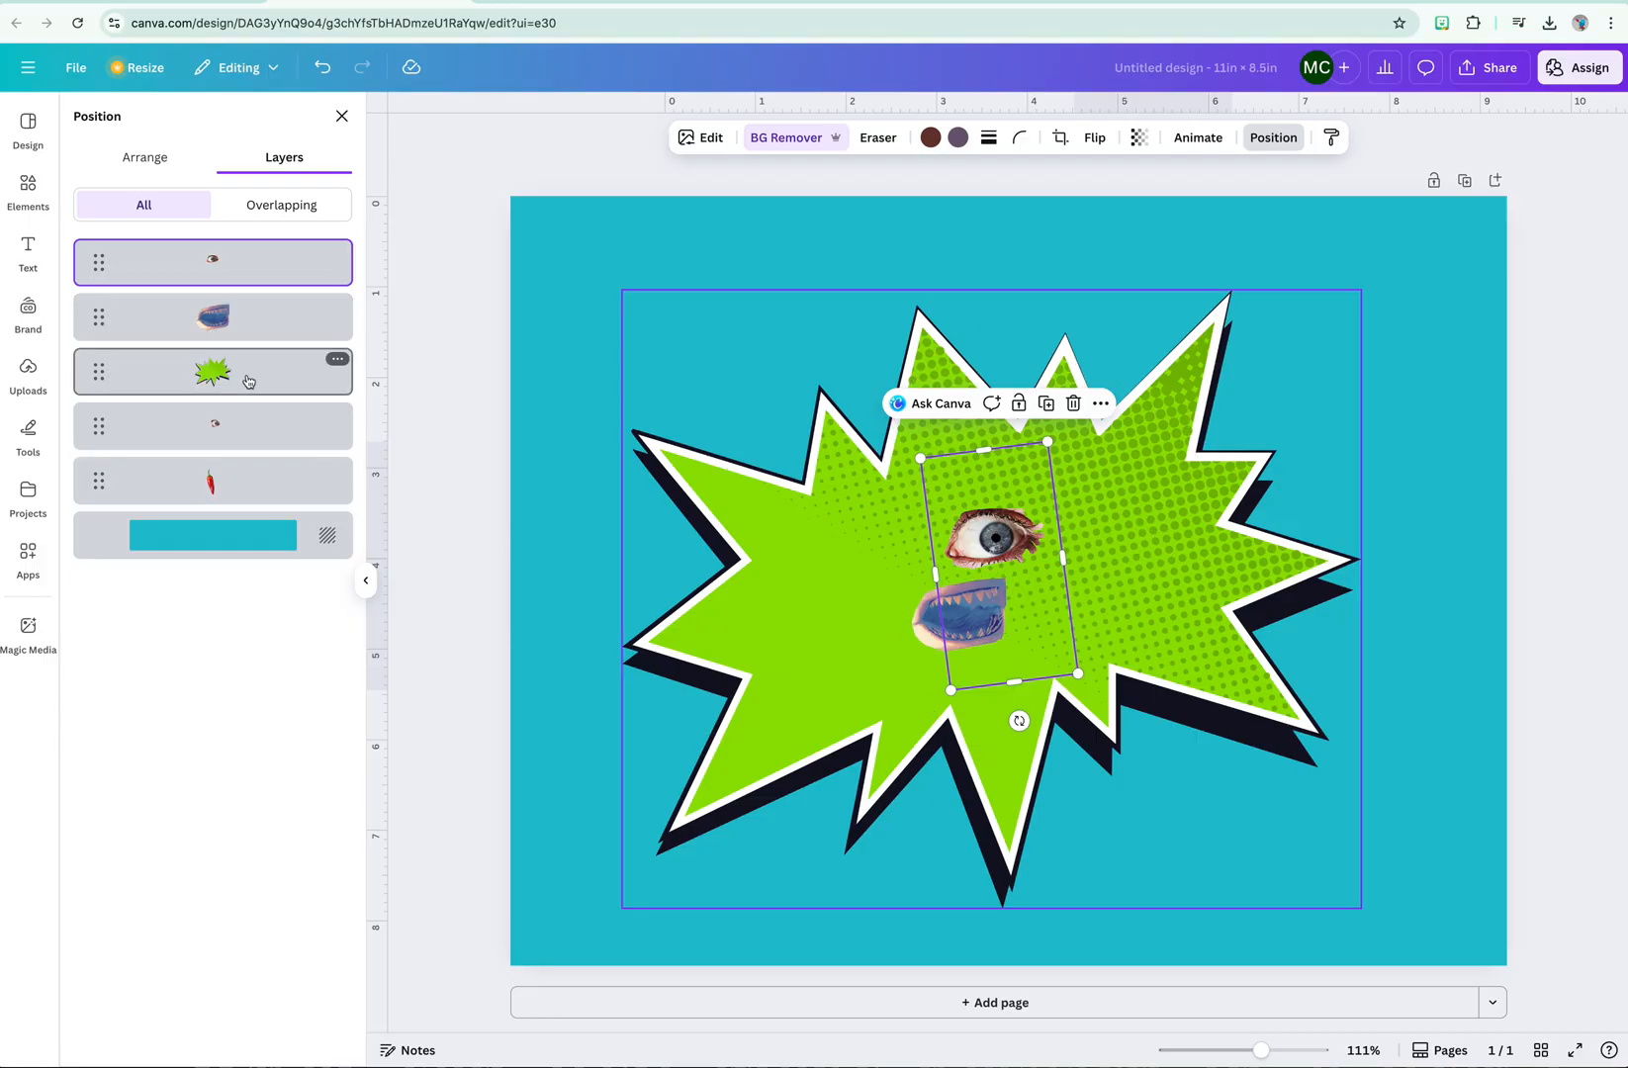
- Send the green starburst behind the pepper in the layer order, shift it slightly up and rotate it a little clockwise
{"action": "left_click_drag", "start_coordinate": [244, 373], "coordinate": [259, 488]}
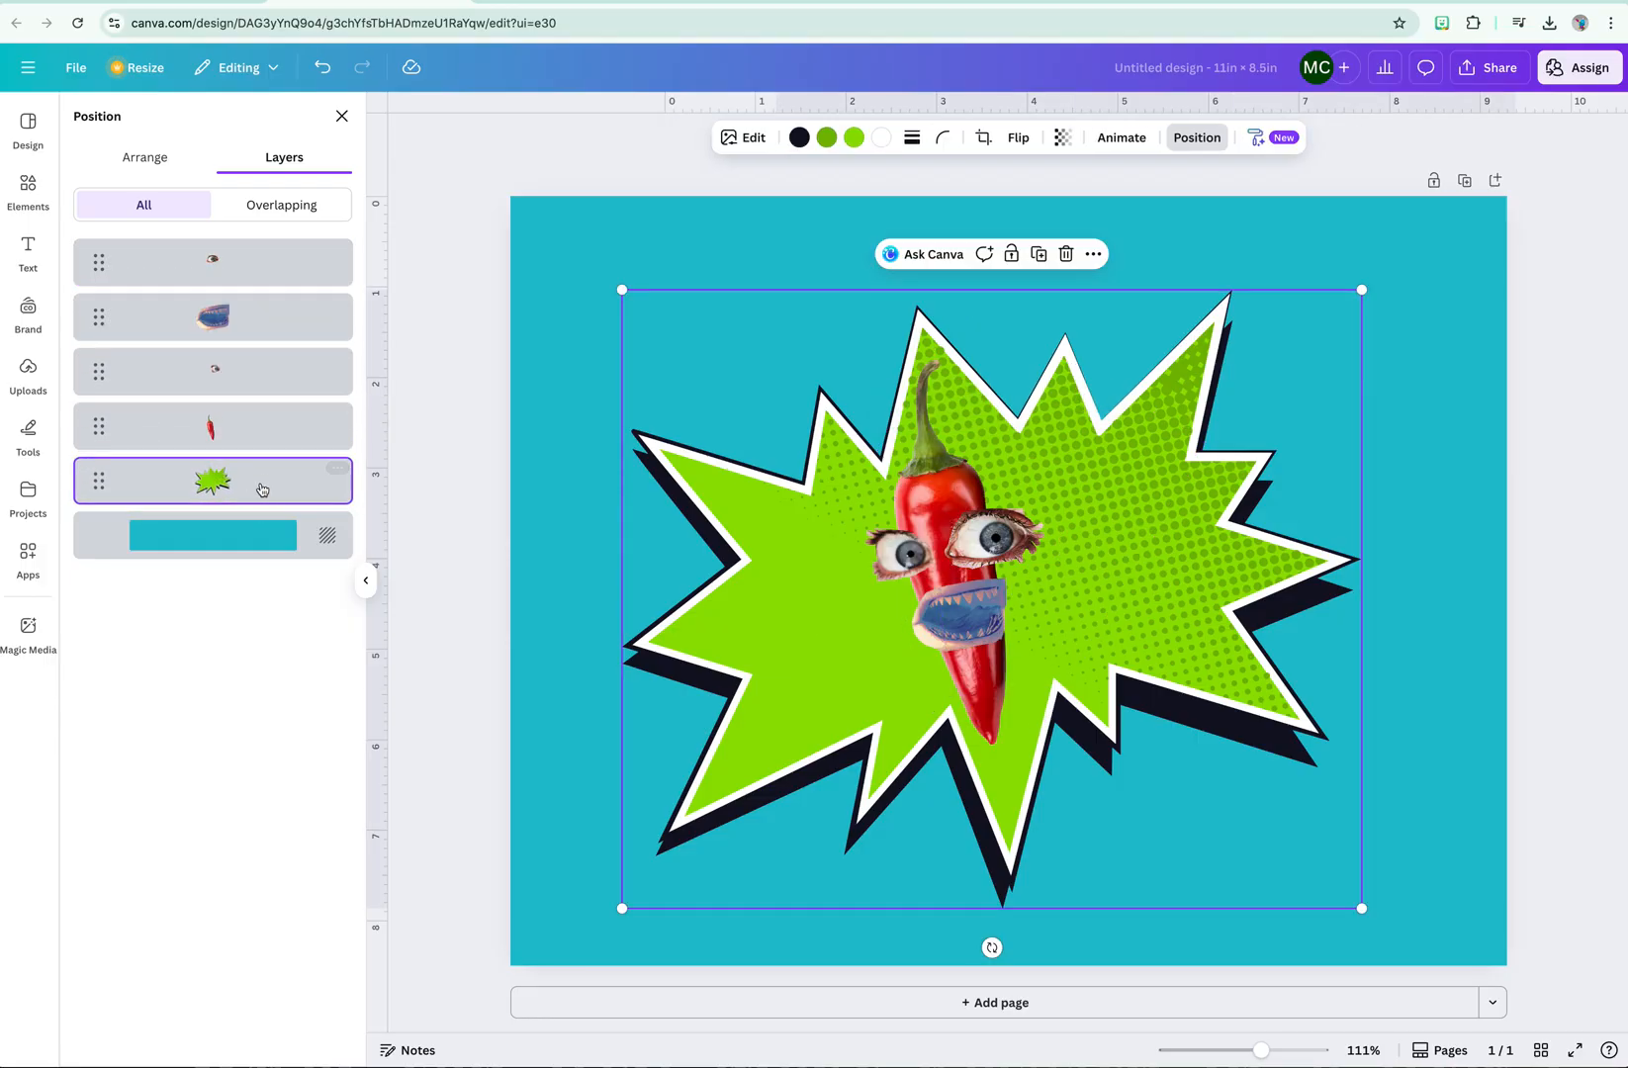
{"action": "left_click_drag", "start_coordinate": [762, 618], "coordinate": [776, 588]}
{"action": "left_click_drag", "start_coordinate": [1009, 922], "coordinate": [973, 921]}
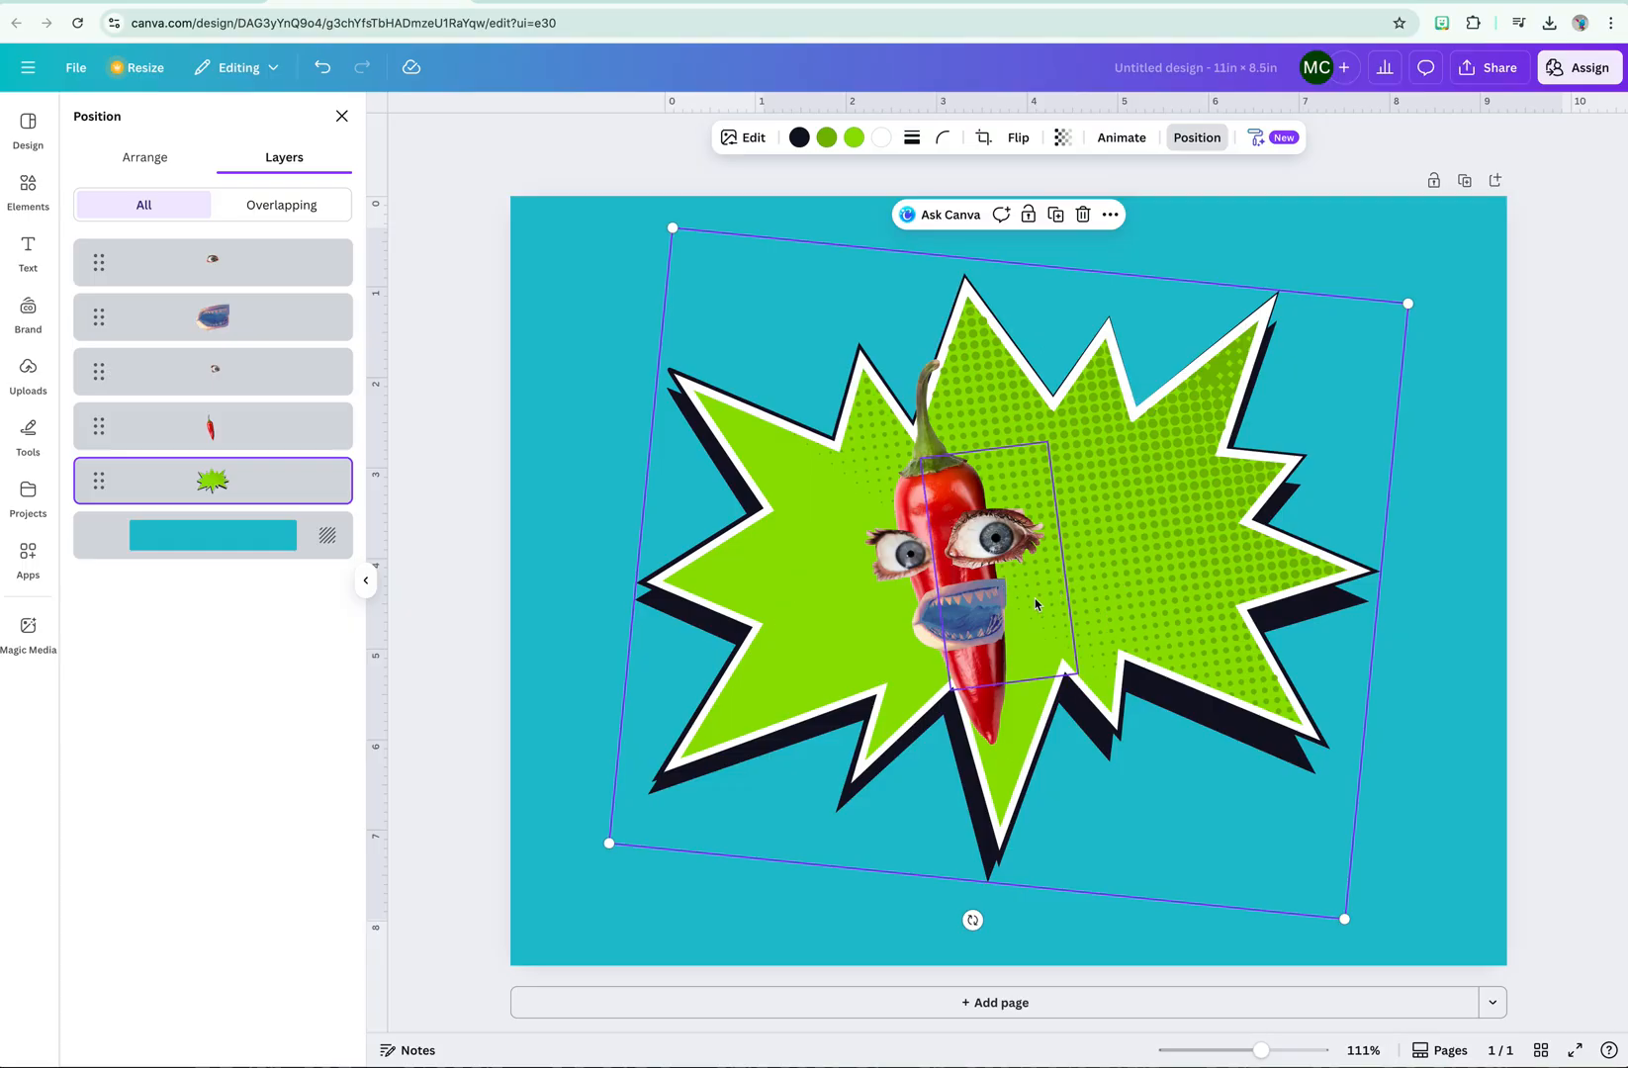
- Select the pepper, both eyes and the shark mouth together and enlarge the whole character over the starburst
{"action": "left_click", "coordinate": [925, 490]}
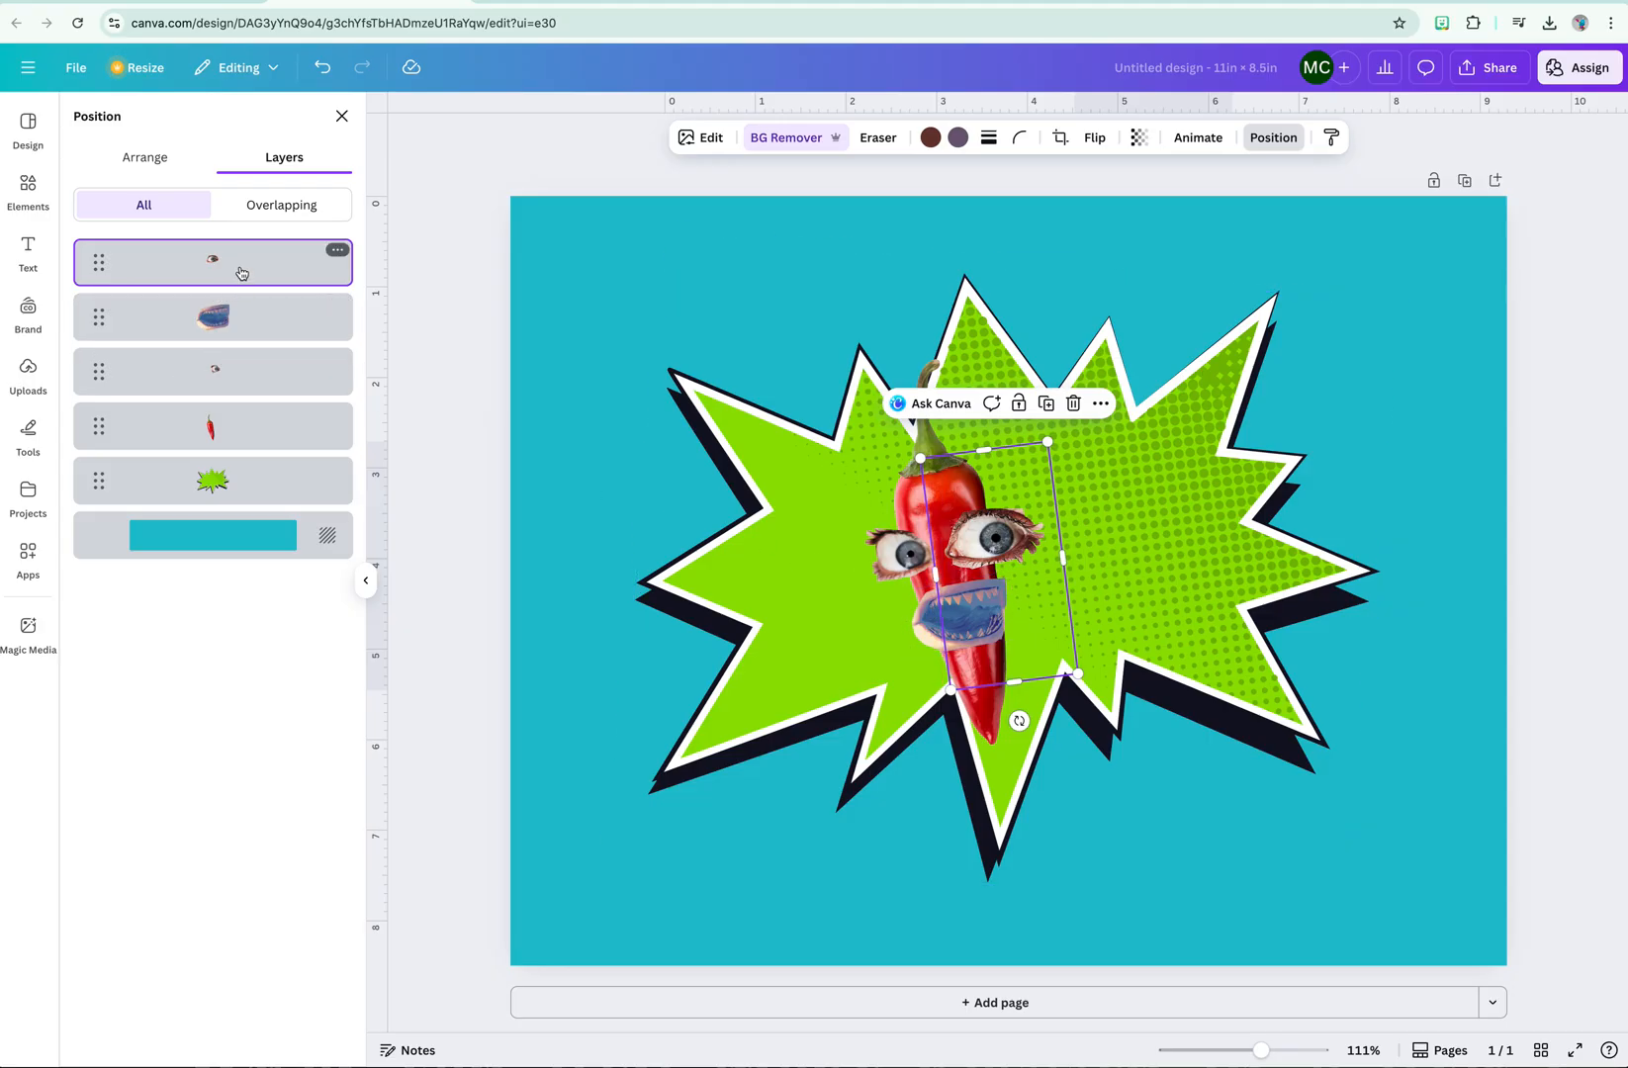
{"action": "left_click", "coordinate": [254, 426], "text": "shift"}
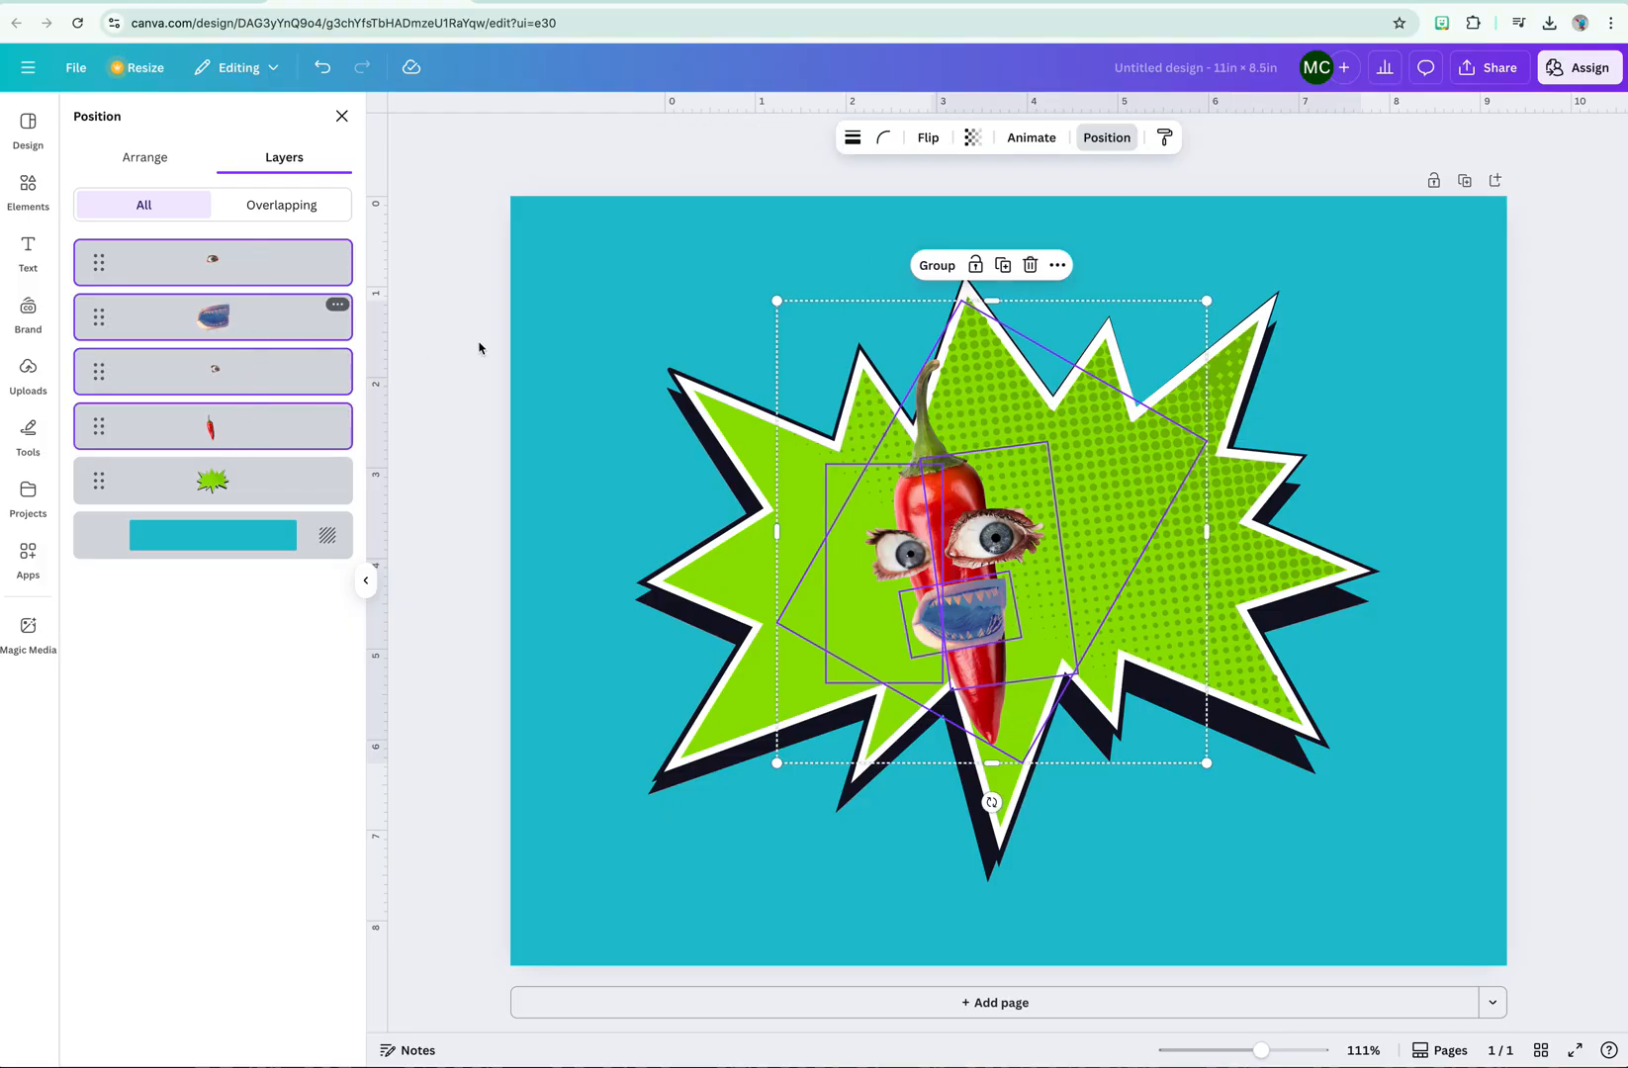
{"action": "left_click_drag", "start_coordinate": [778, 300], "coordinate": [490, 170]}
{"action": "left_click_drag", "start_coordinate": [821, 392], "coordinate": [926, 493]}
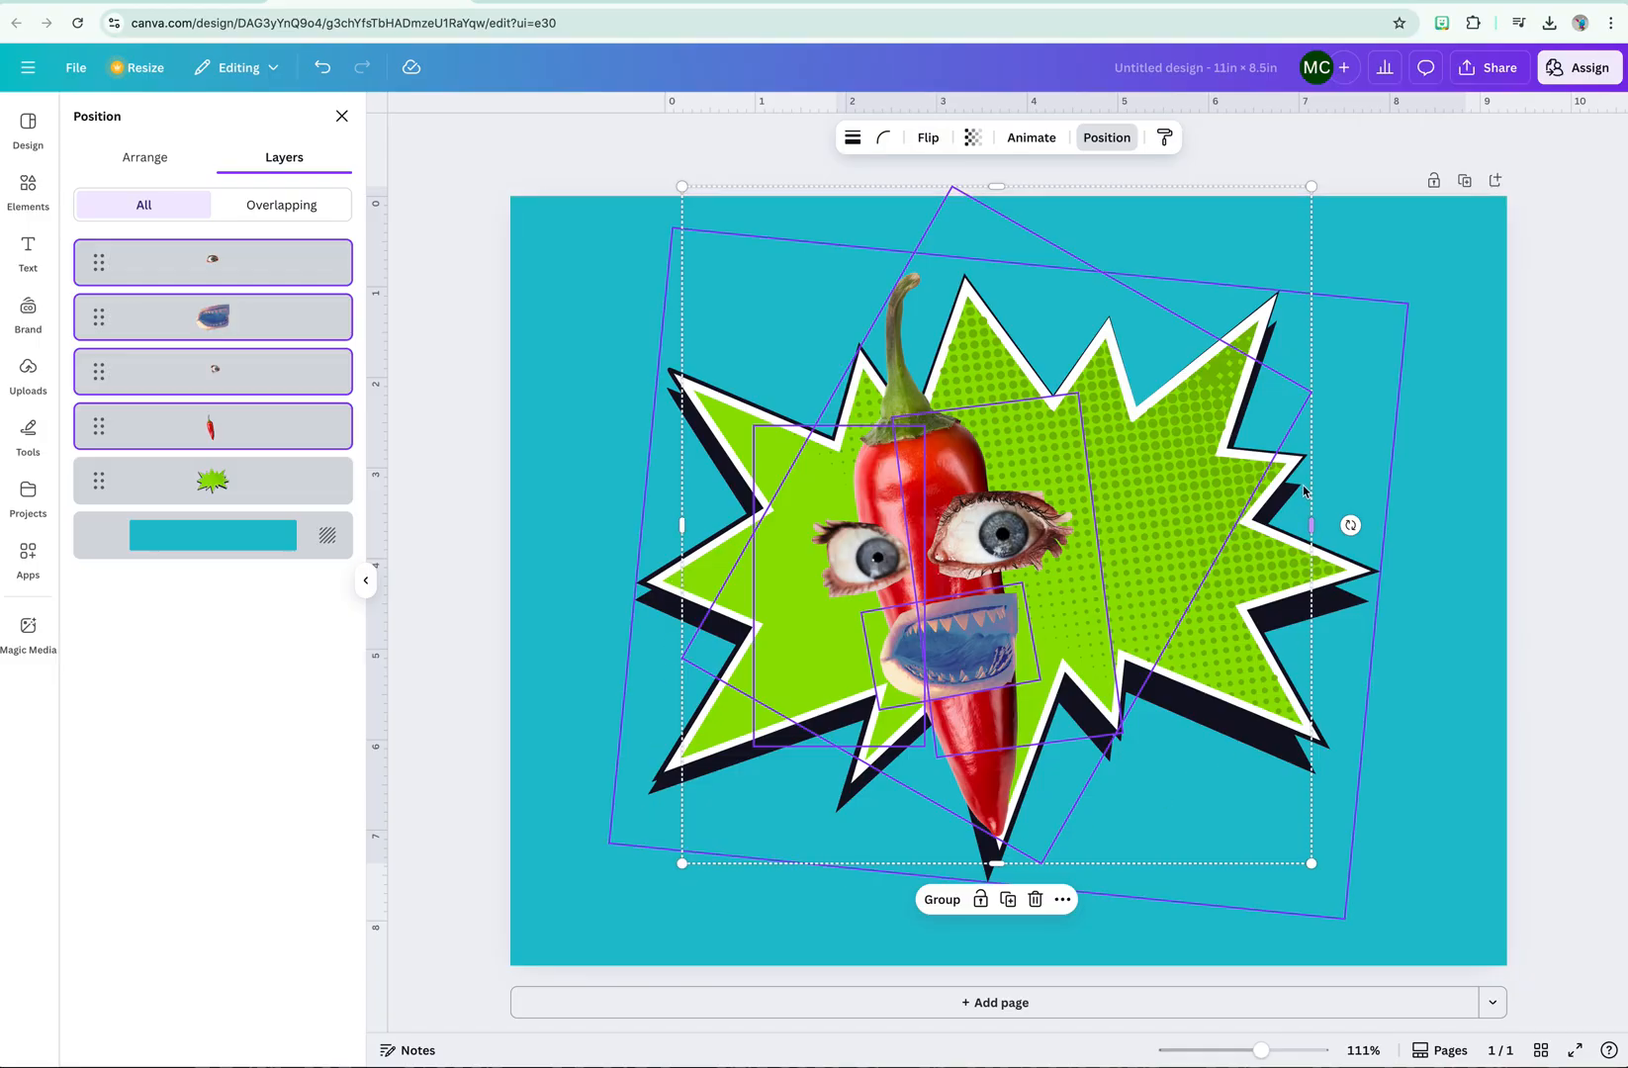
- Scale the selected pepper character down slightly and move it onto the left half of the starburst
{"action": "mouse_move", "coordinate": [1350, 523]}
{"action": "left_mouse_down"}
{"action": "mouse_move", "coordinate": [1337, 490]}
{"action": "mouse_move", "coordinate": [1348, 520]}
{"action": "left_mouse_up"}
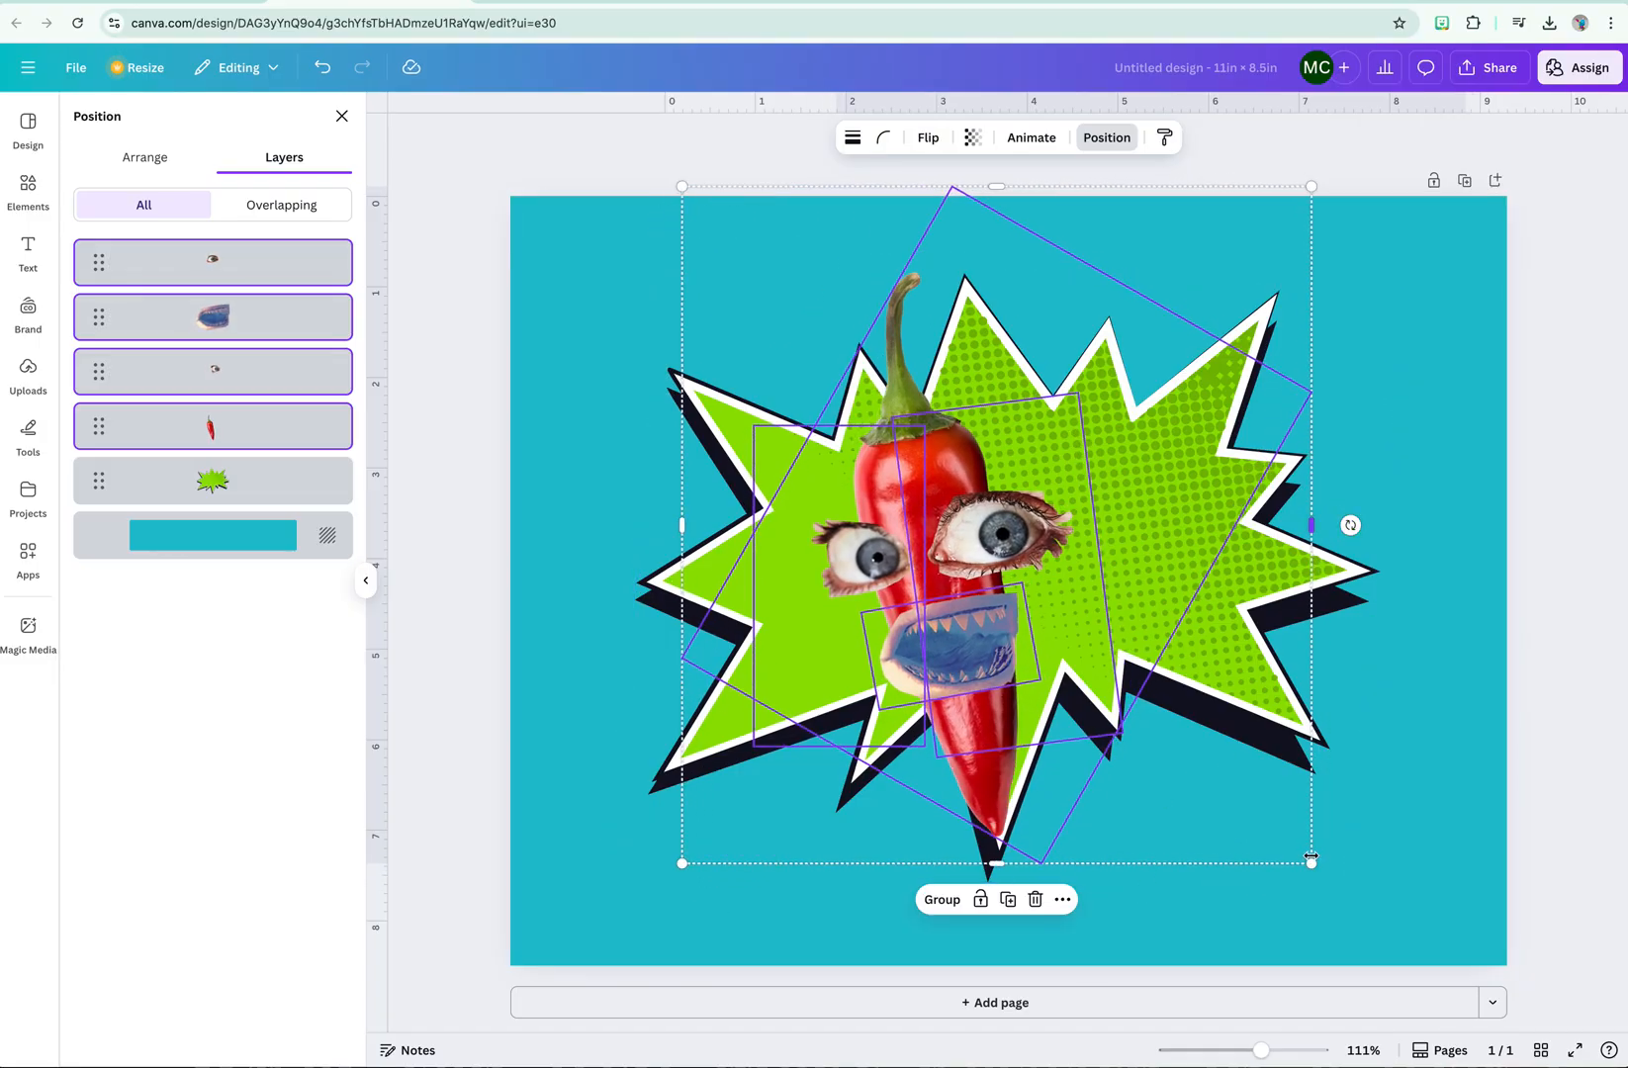
{"action": "left_click_drag", "start_coordinate": [1311, 863], "coordinate": [1248, 809]}
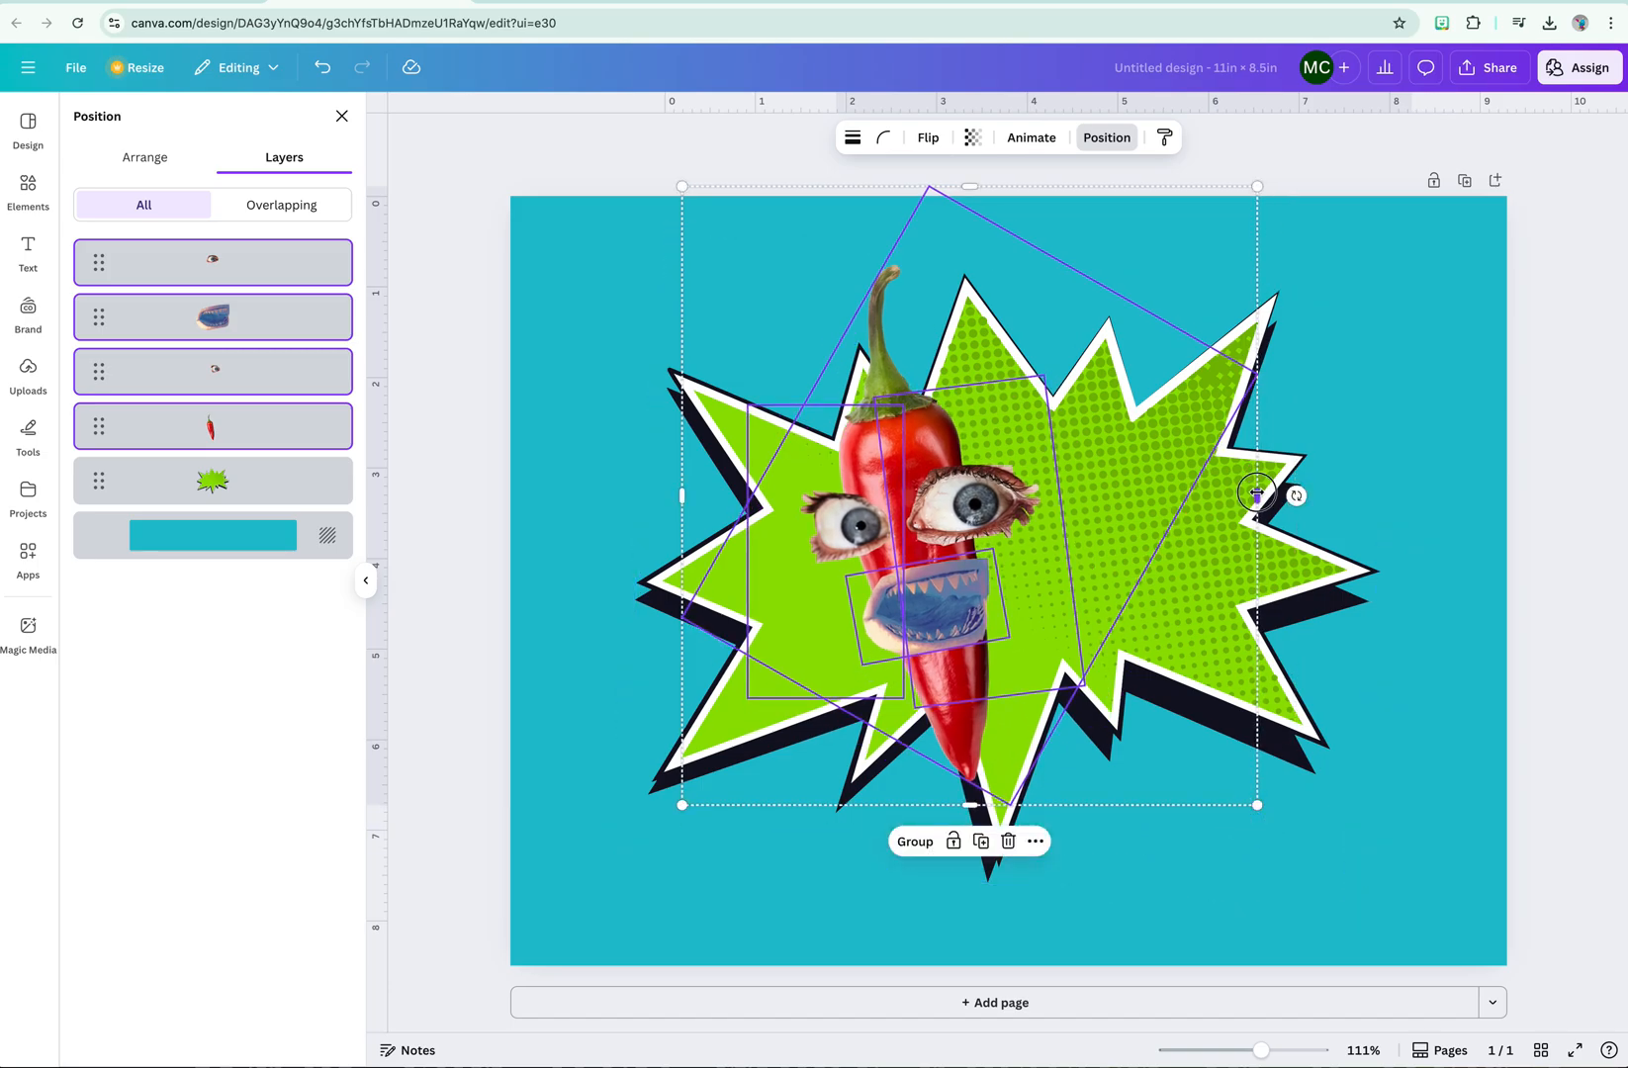
{"action": "mouse_move", "coordinate": [1256, 494]}
{"action": "left_mouse_down"}
{"action": "mouse_move", "coordinate": [737, 515]}
{"action": "mouse_move", "coordinate": [1228, 511]}
{"action": "left_mouse_up"}
{"action": "left_click_drag", "start_coordinate": [947, 556], "coordinate": [904, 577]}
{"action": "left_click", "coordinate": [1373, 688]}
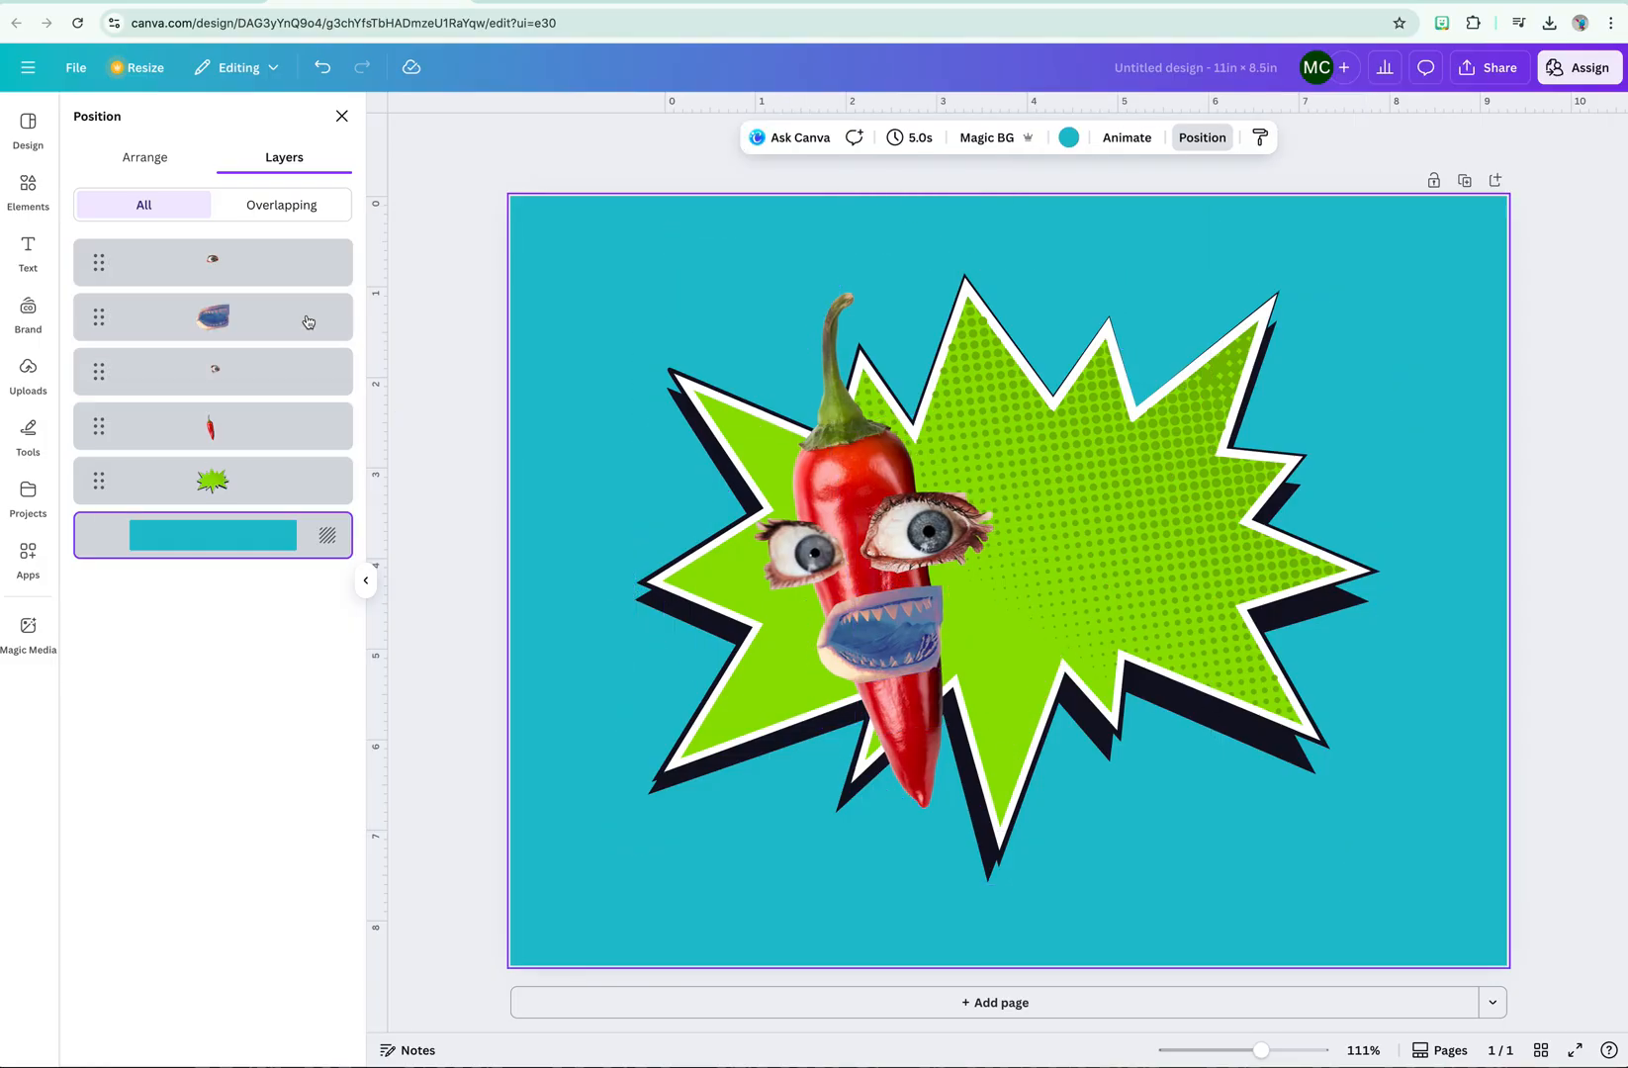
- Add a heading reading "spicy!" and place it on the starburst to the right of the pepper's face
{"action": "left_click", "coordinate": [30, 251]}
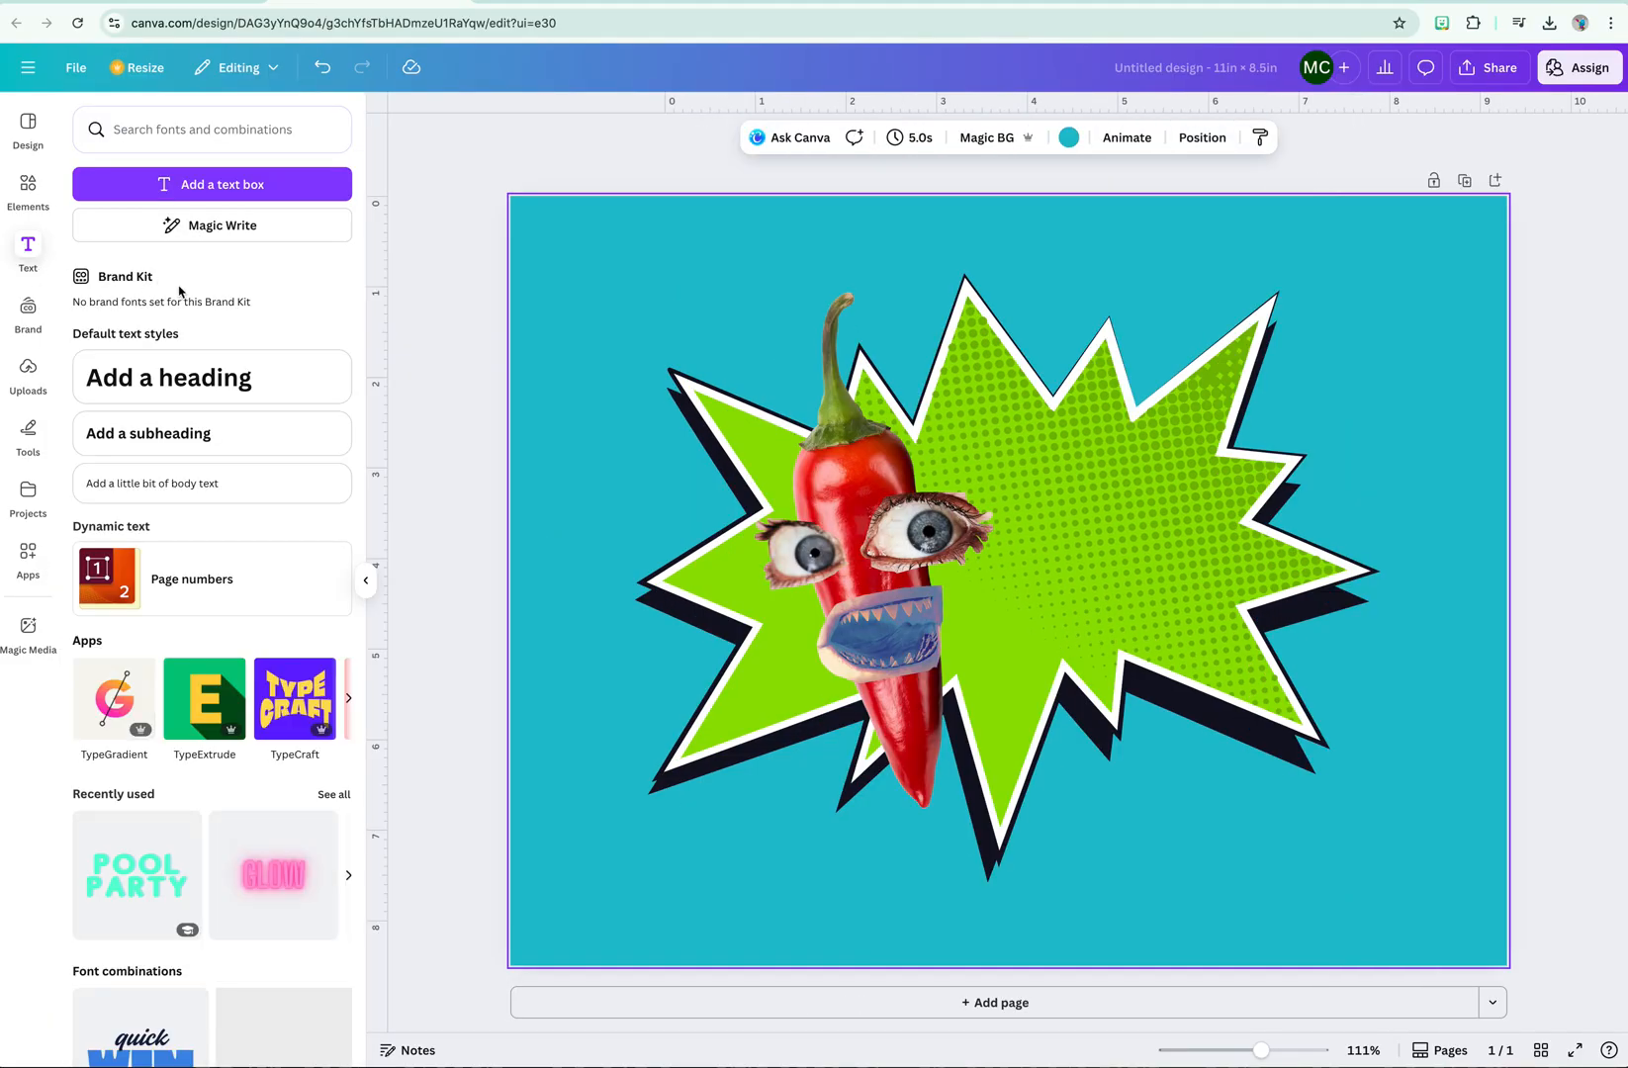
{"action": "left_click", "coordinate": [188, 384]}
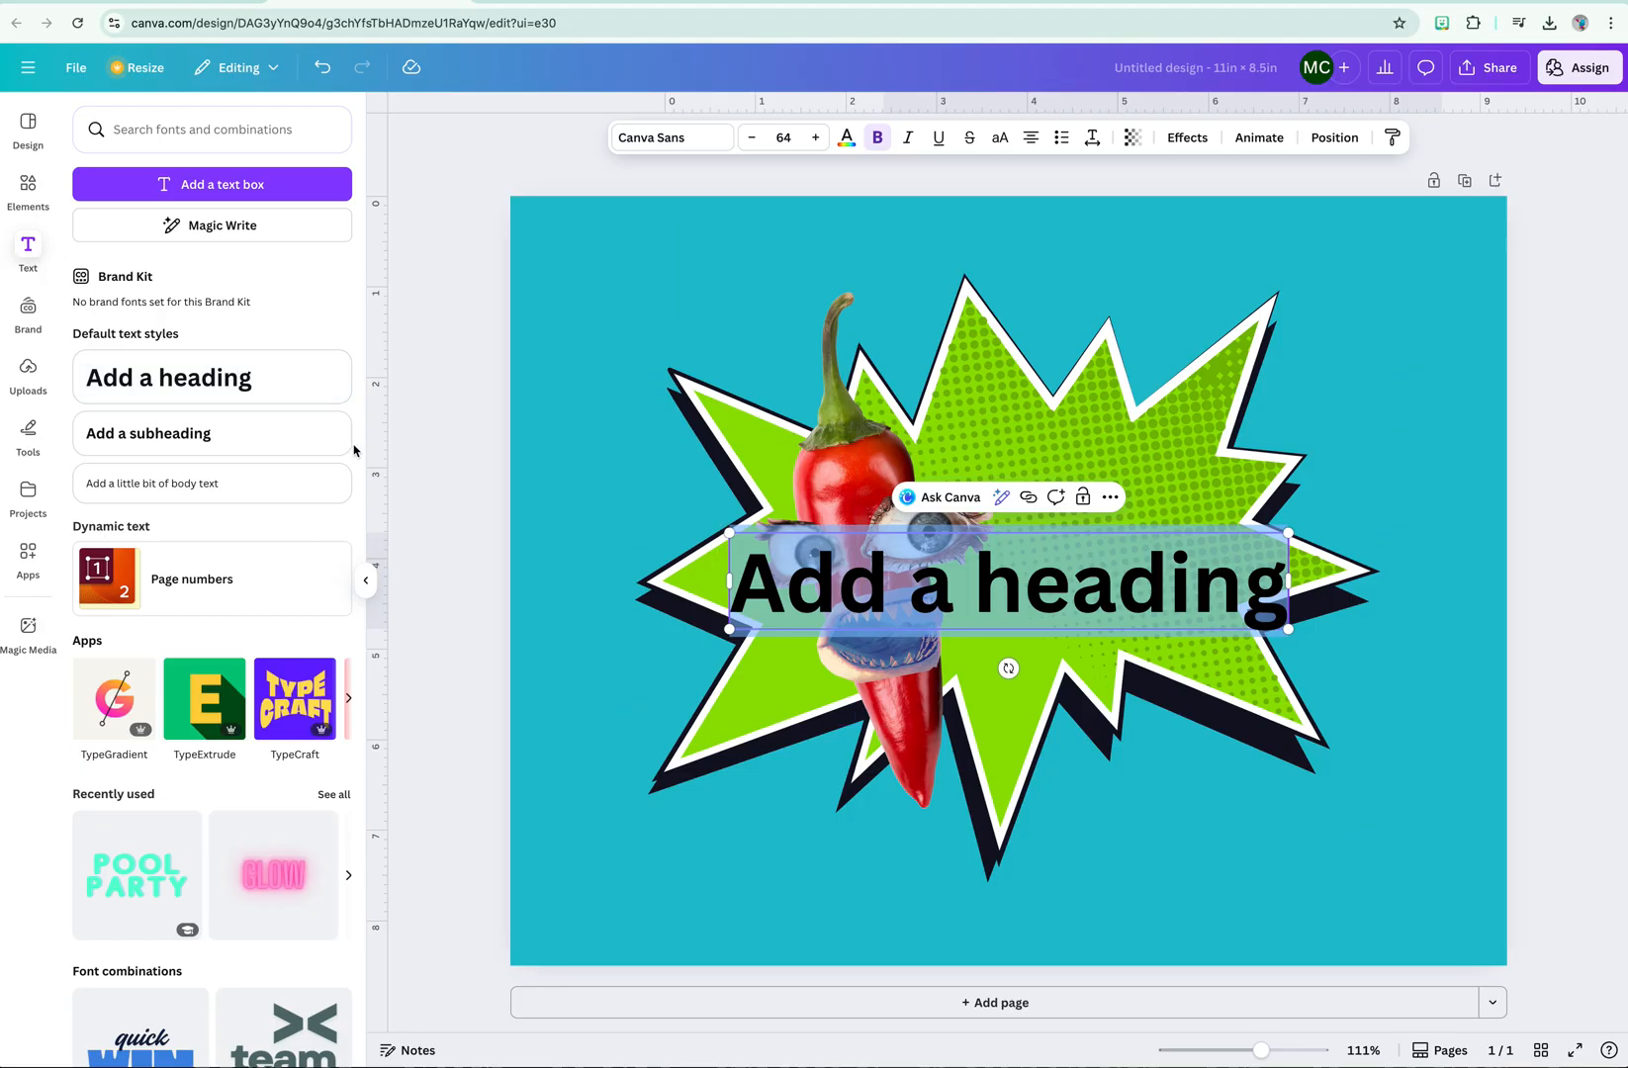
{"action": "type", "text": "spi"}
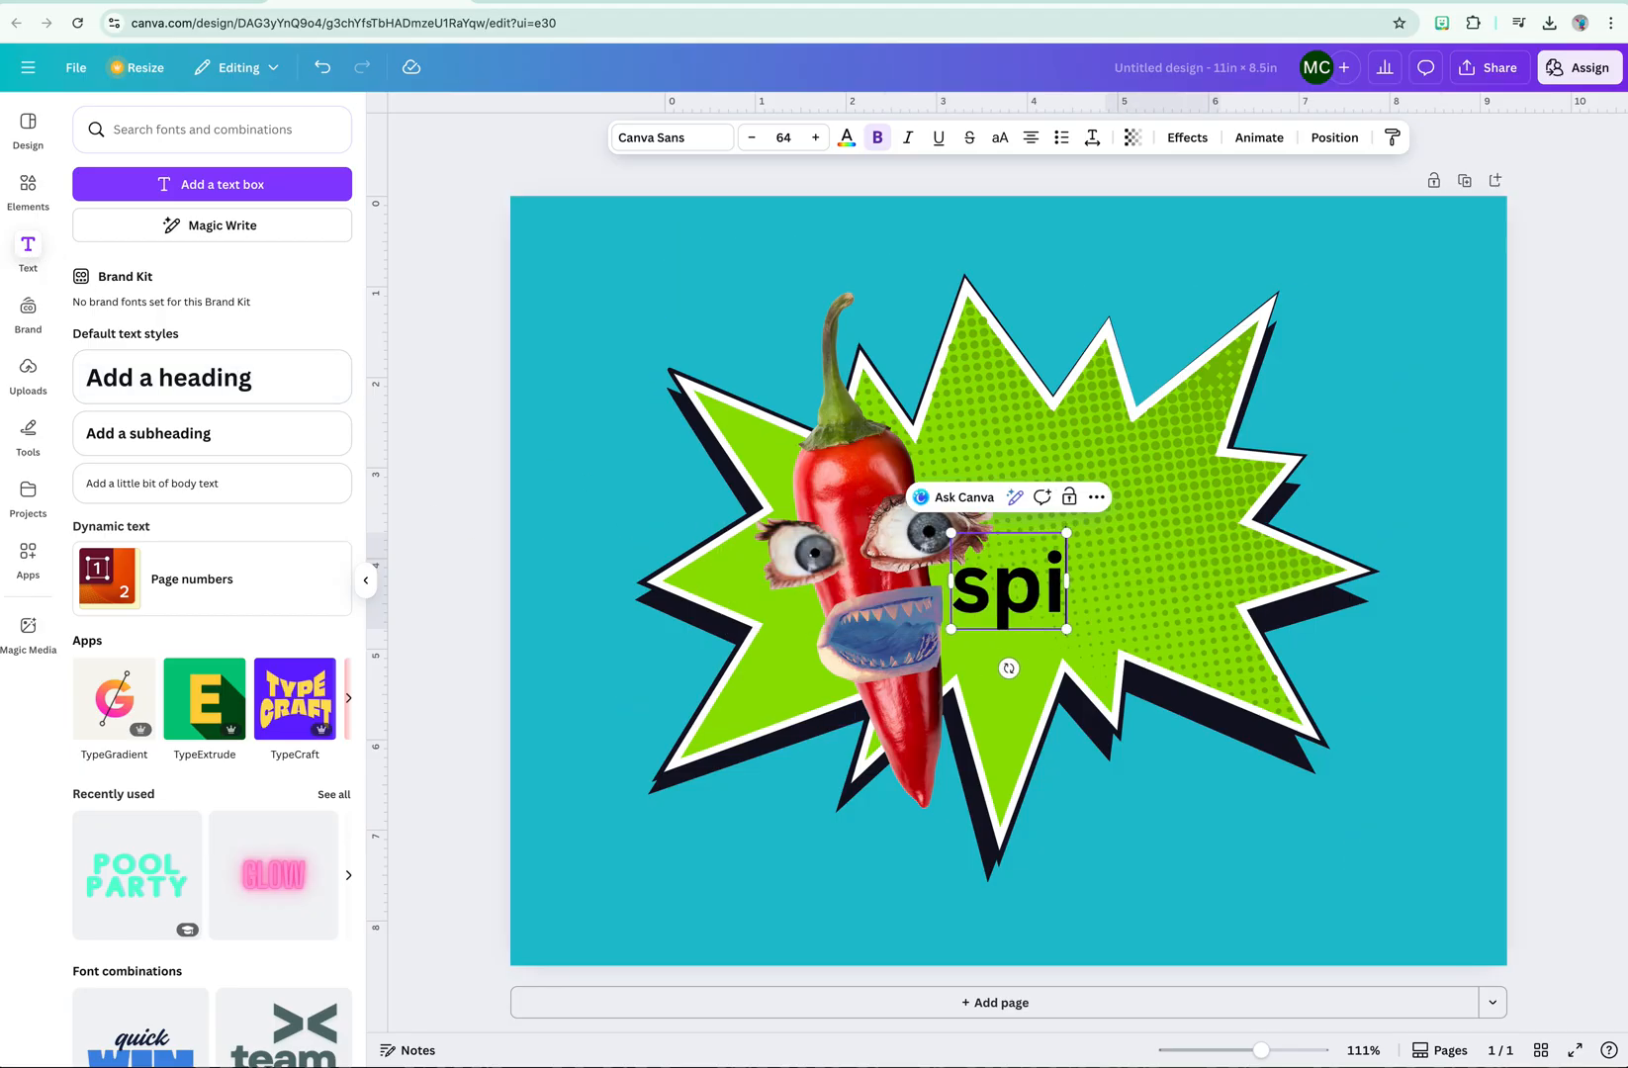
{"action": "type", "text": "cy!"}
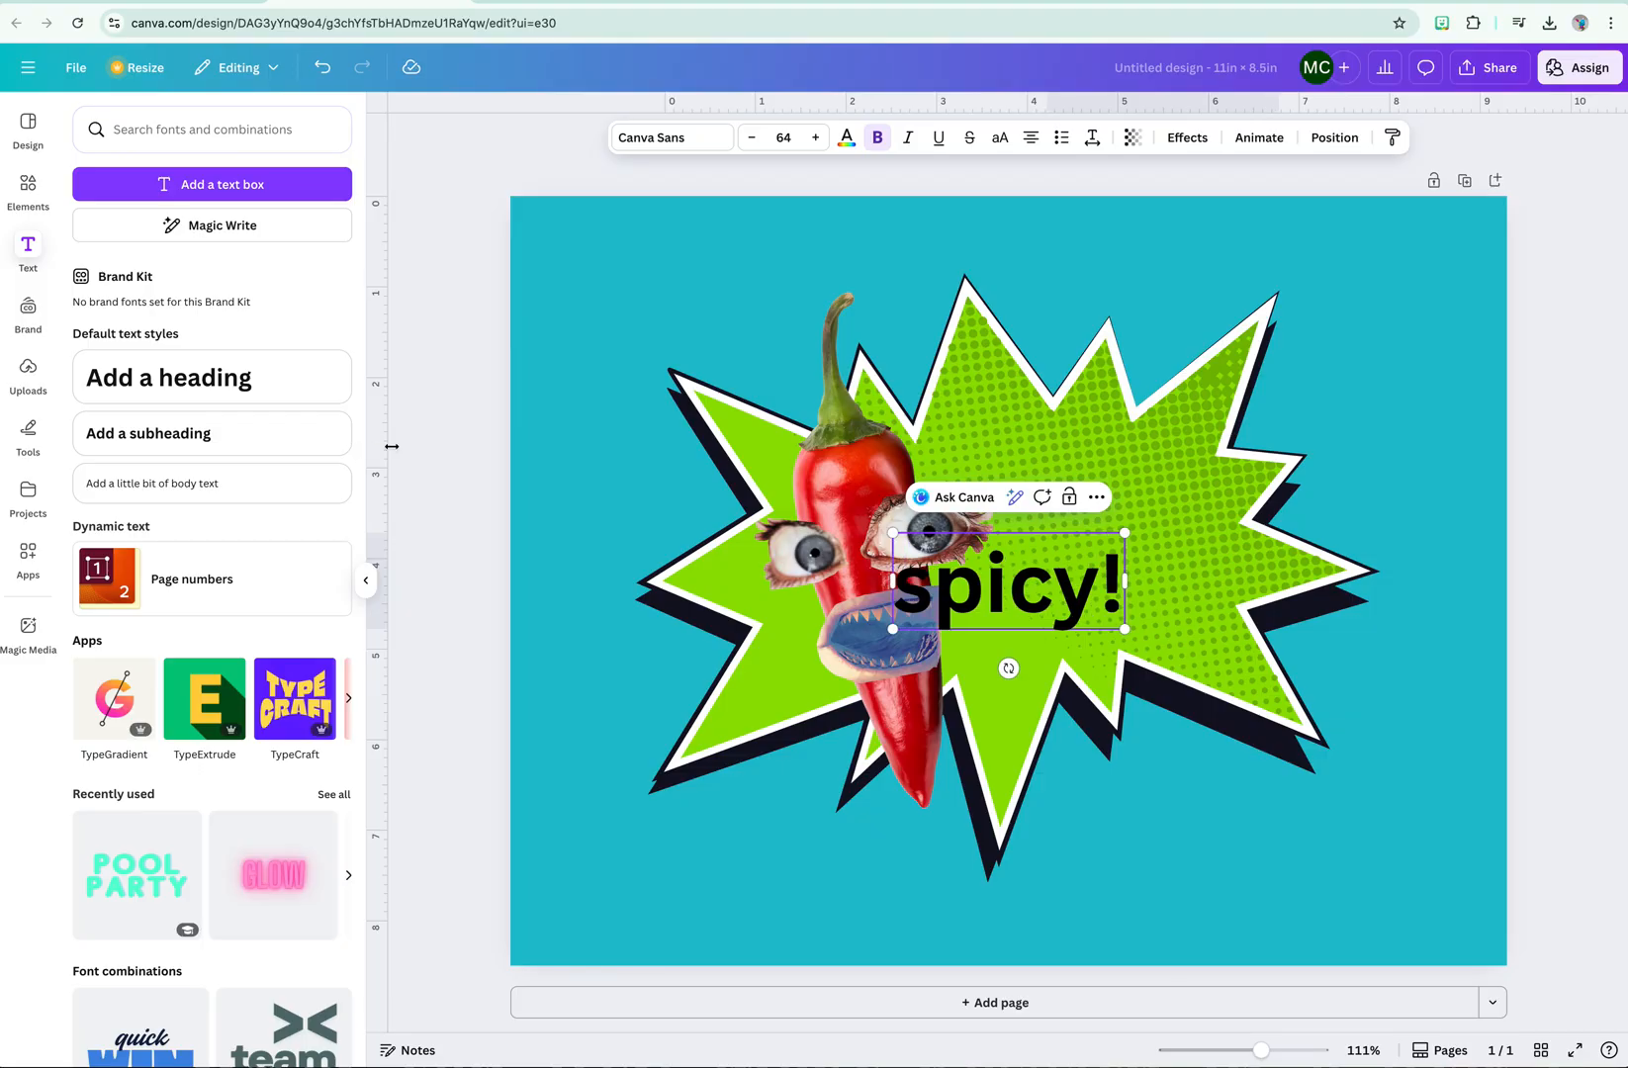
{"action": "left_click", "coordinate": [1075, 631]}
{"action": "left_click", "coordinate": [1022, 595]}
{"action": "left_click_drag", "start_coordinate": [1023, 596], "coordinate": [1120, 566]}
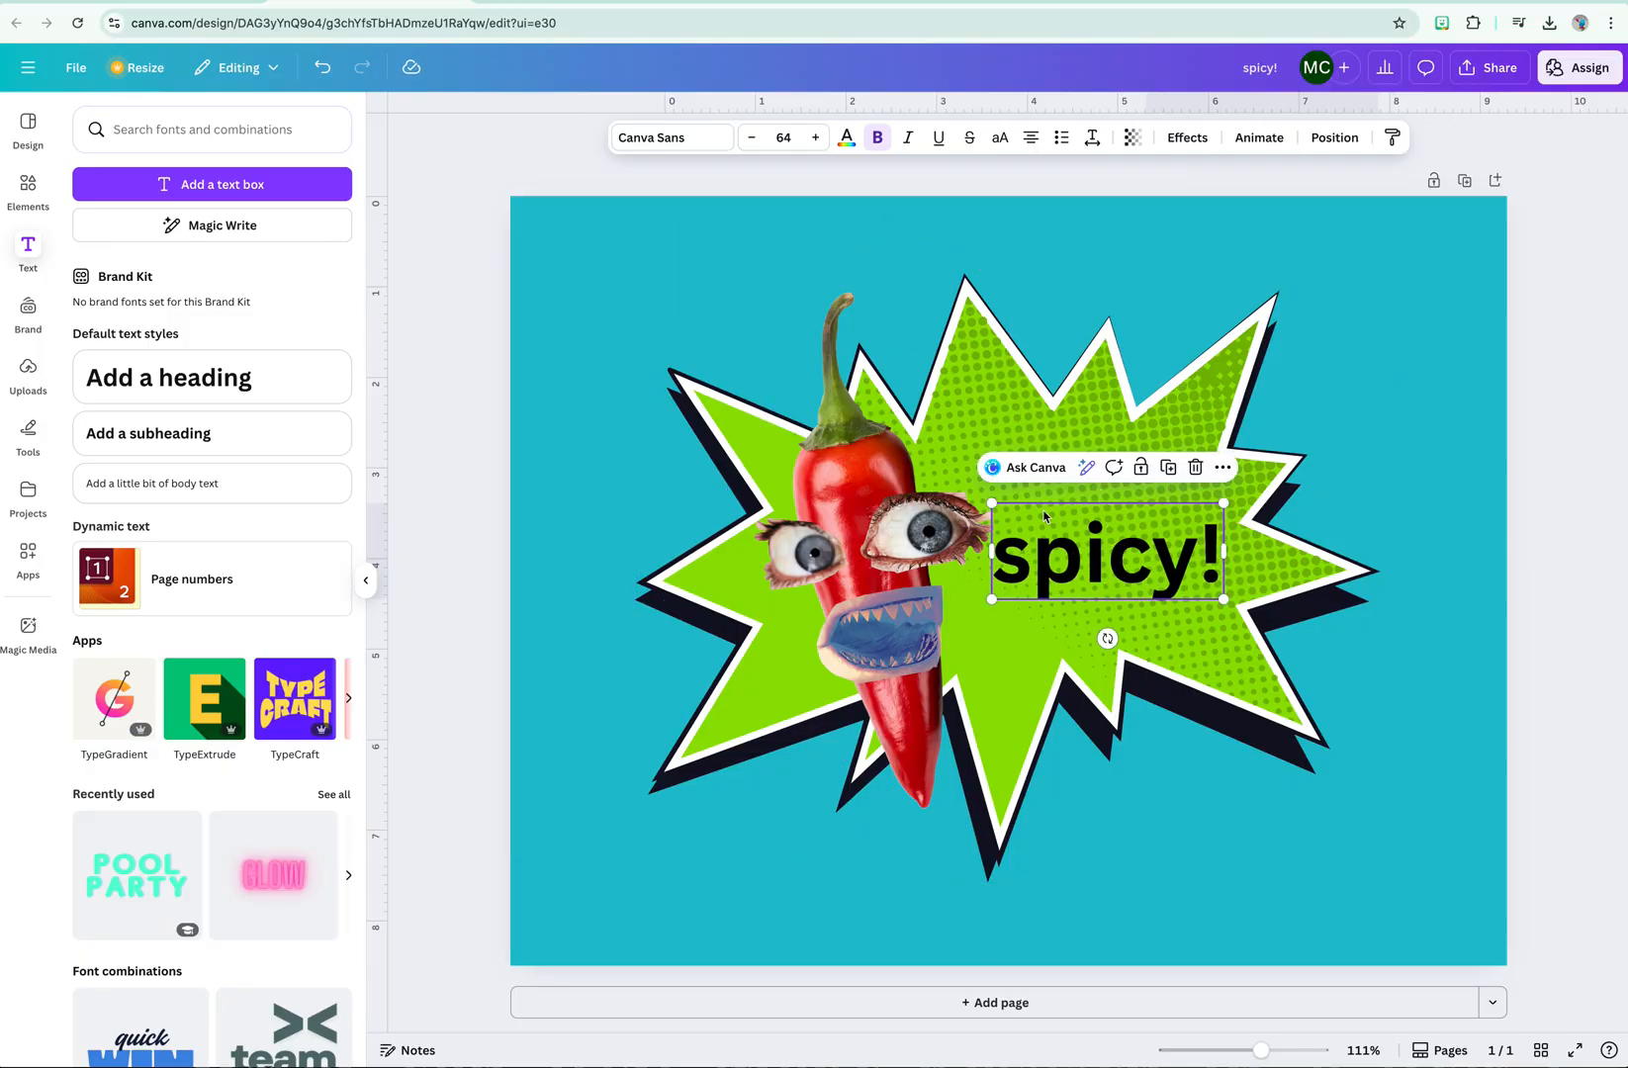
- Browse the font categories for the "spicy!" heading and look through the Display fonts
{"action": "left_click", "coordinate": [708, 140]}
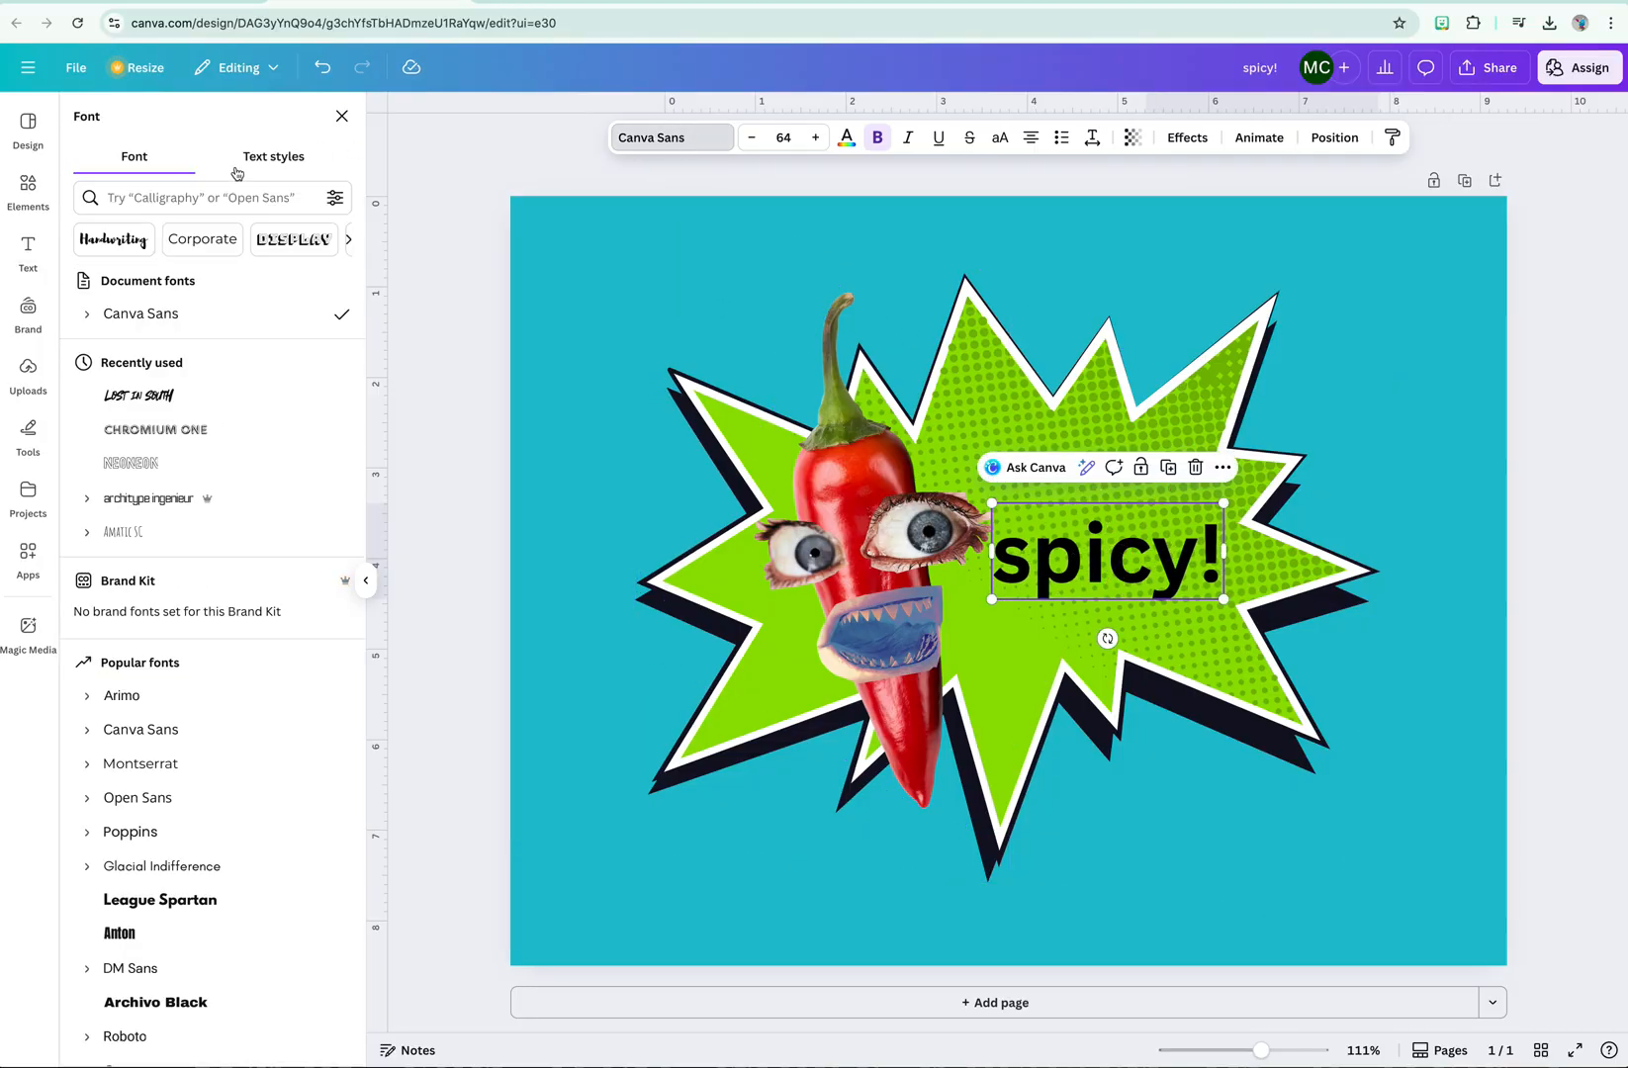
{"action": "left_click", "coordinate": [276, 240]}
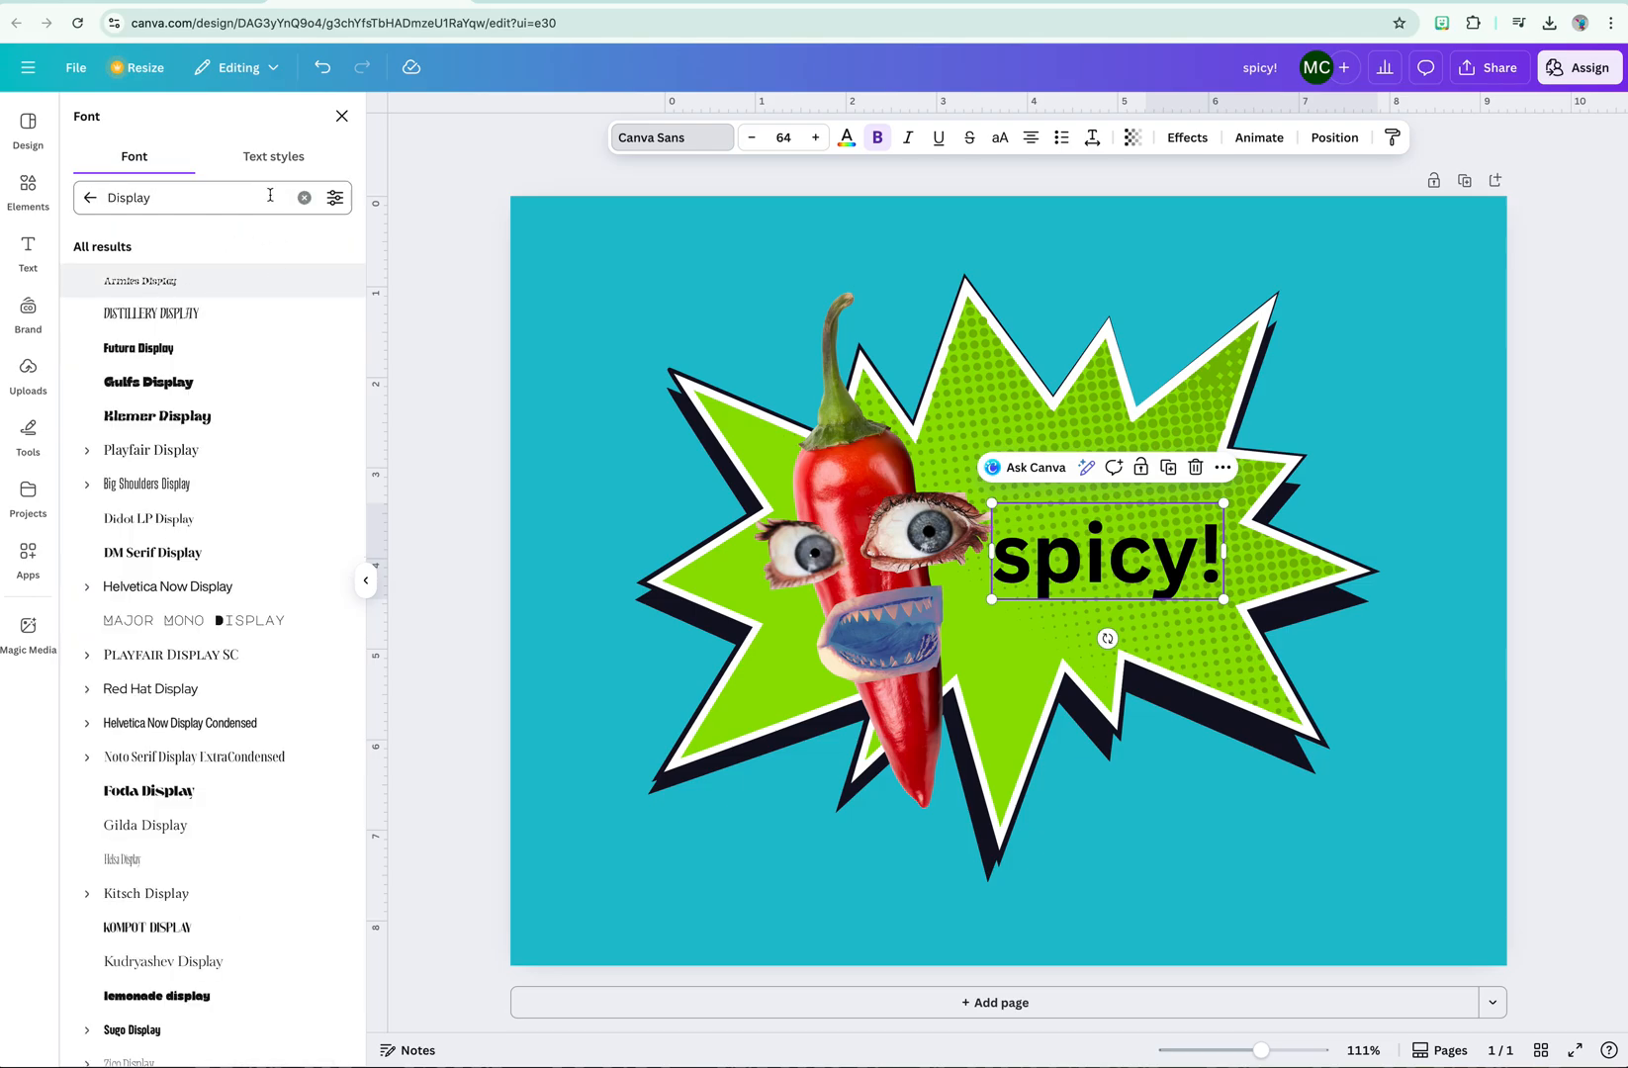
{"action": "left_click", "coordinate": [90, 197]}
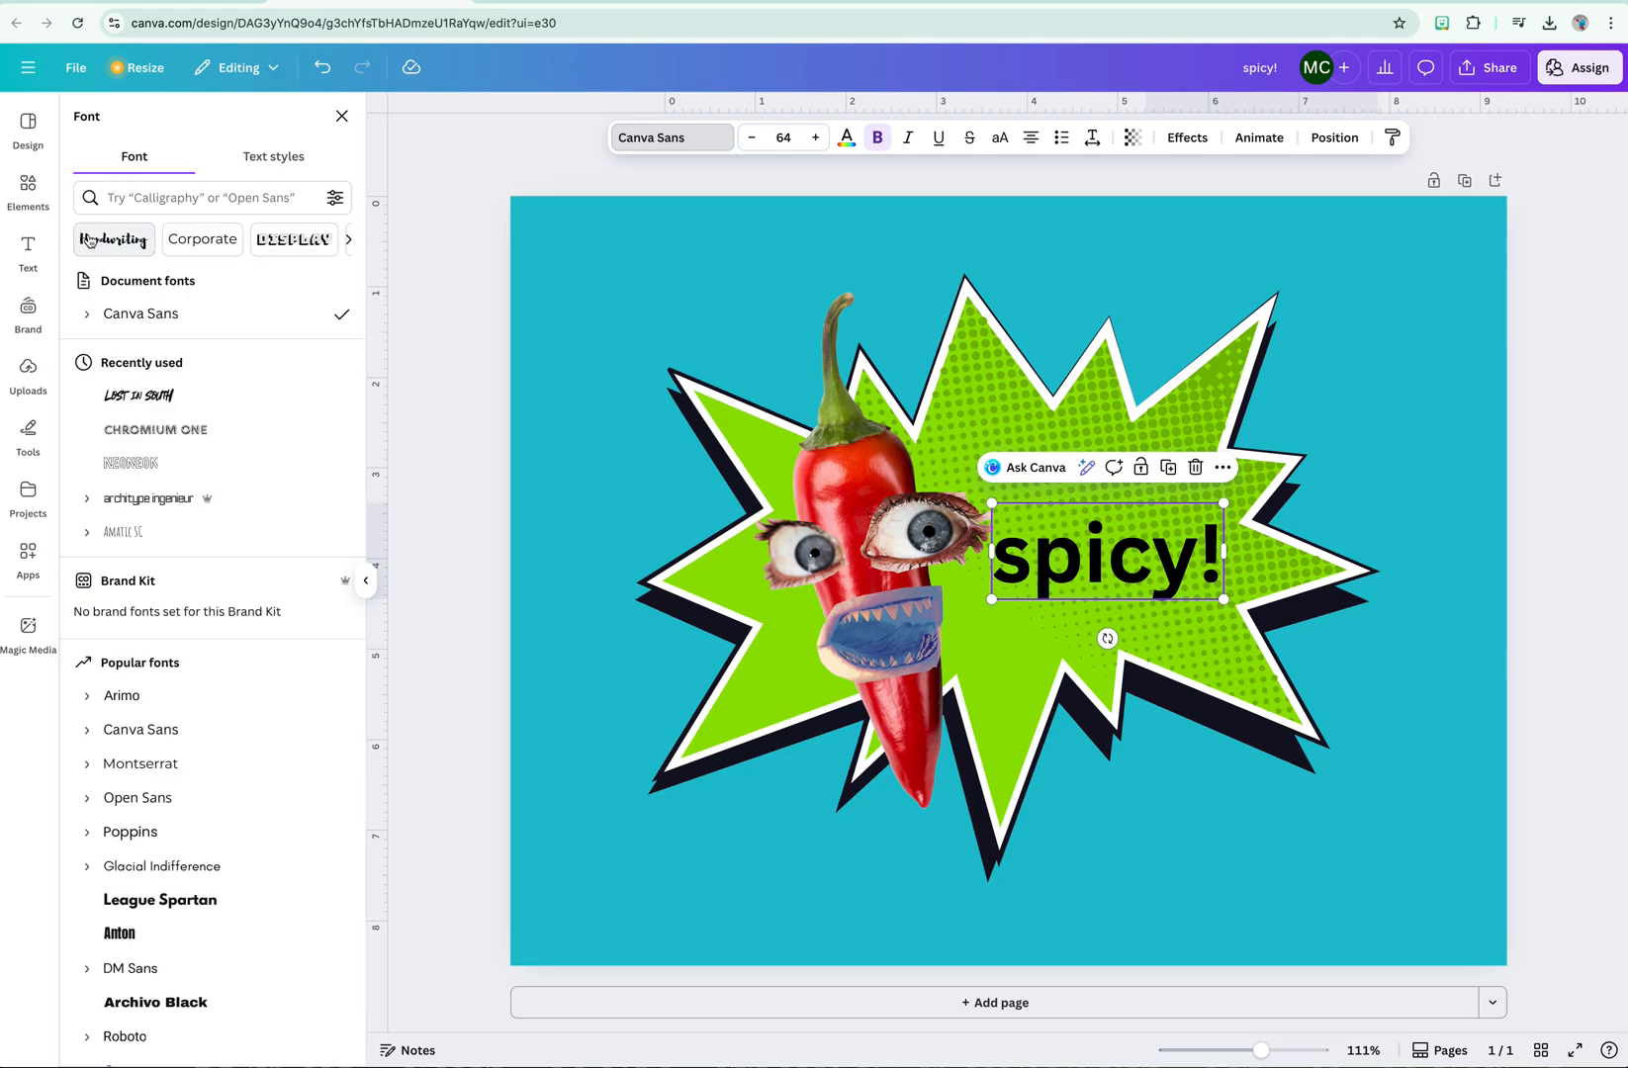
{"action": "scroll", "coordinate": [148, 242], "scroll_direction": "right", "scroll_amount": 5}
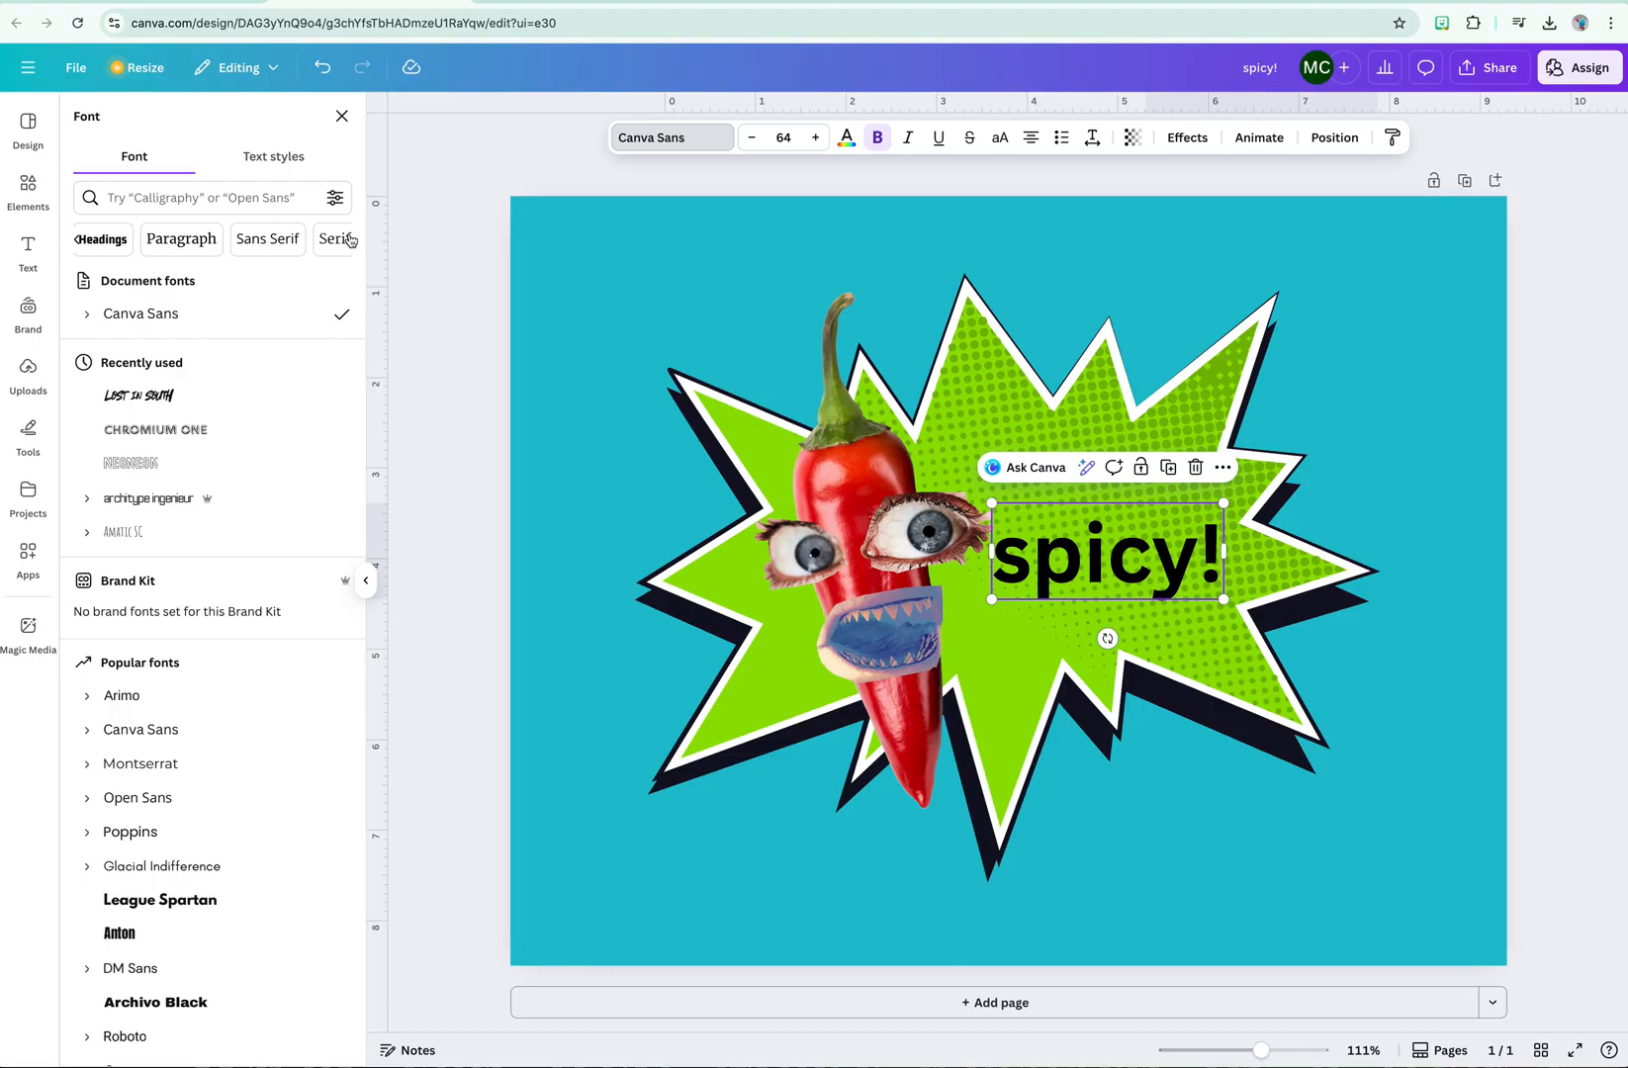
{"action": "left_click", "coordinate": [78, 245]}
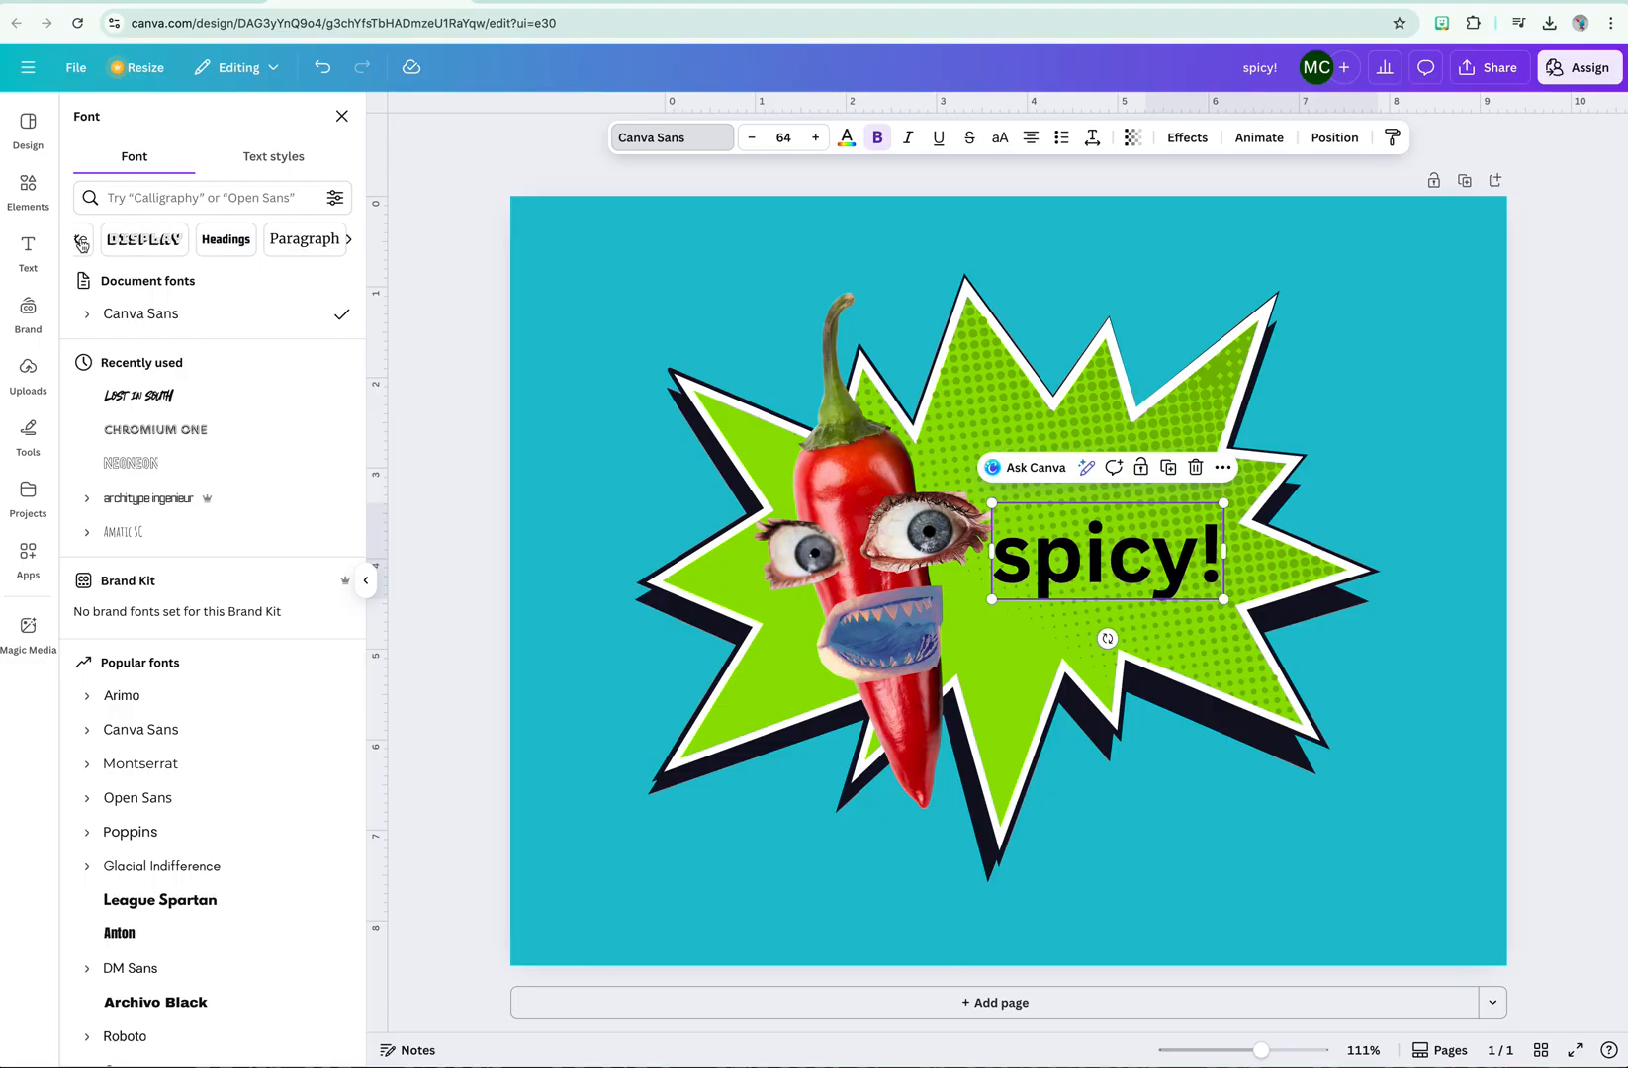
{"action": "left_click", "coordinate": [276, 240]}
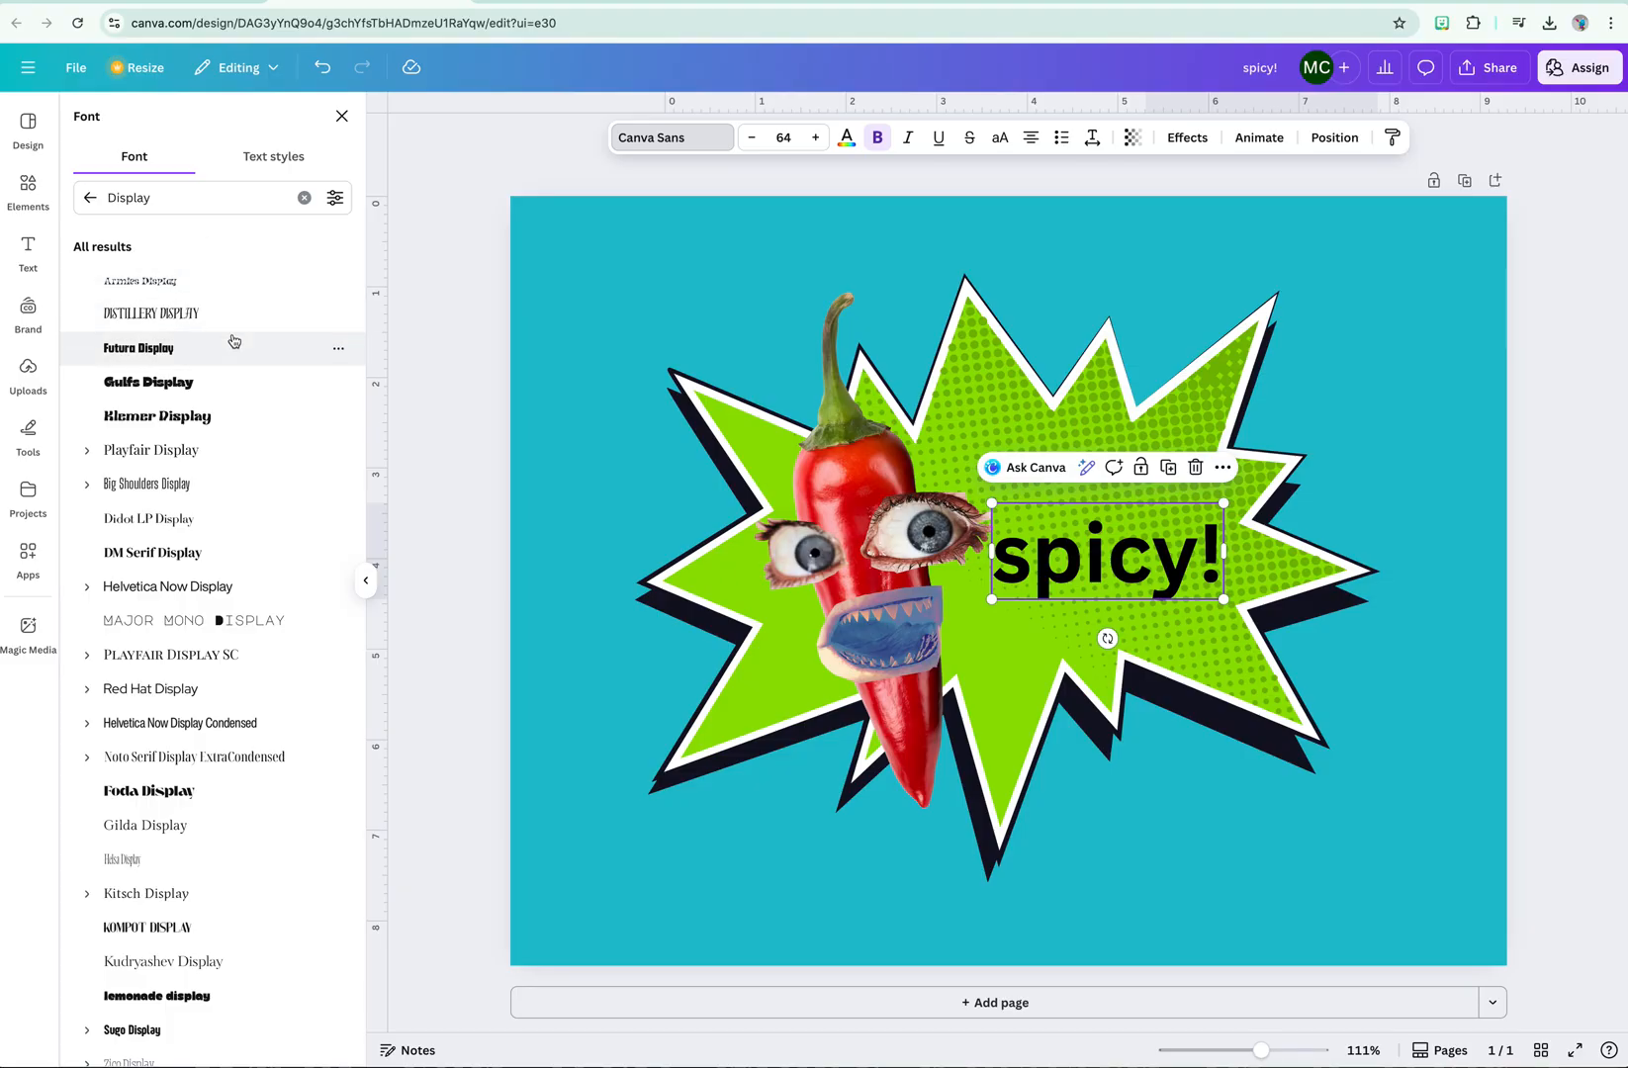
{"action": "scroll", "coordinate": [207, 345], "scroll_direction": "down", "scroll_amount": 5}
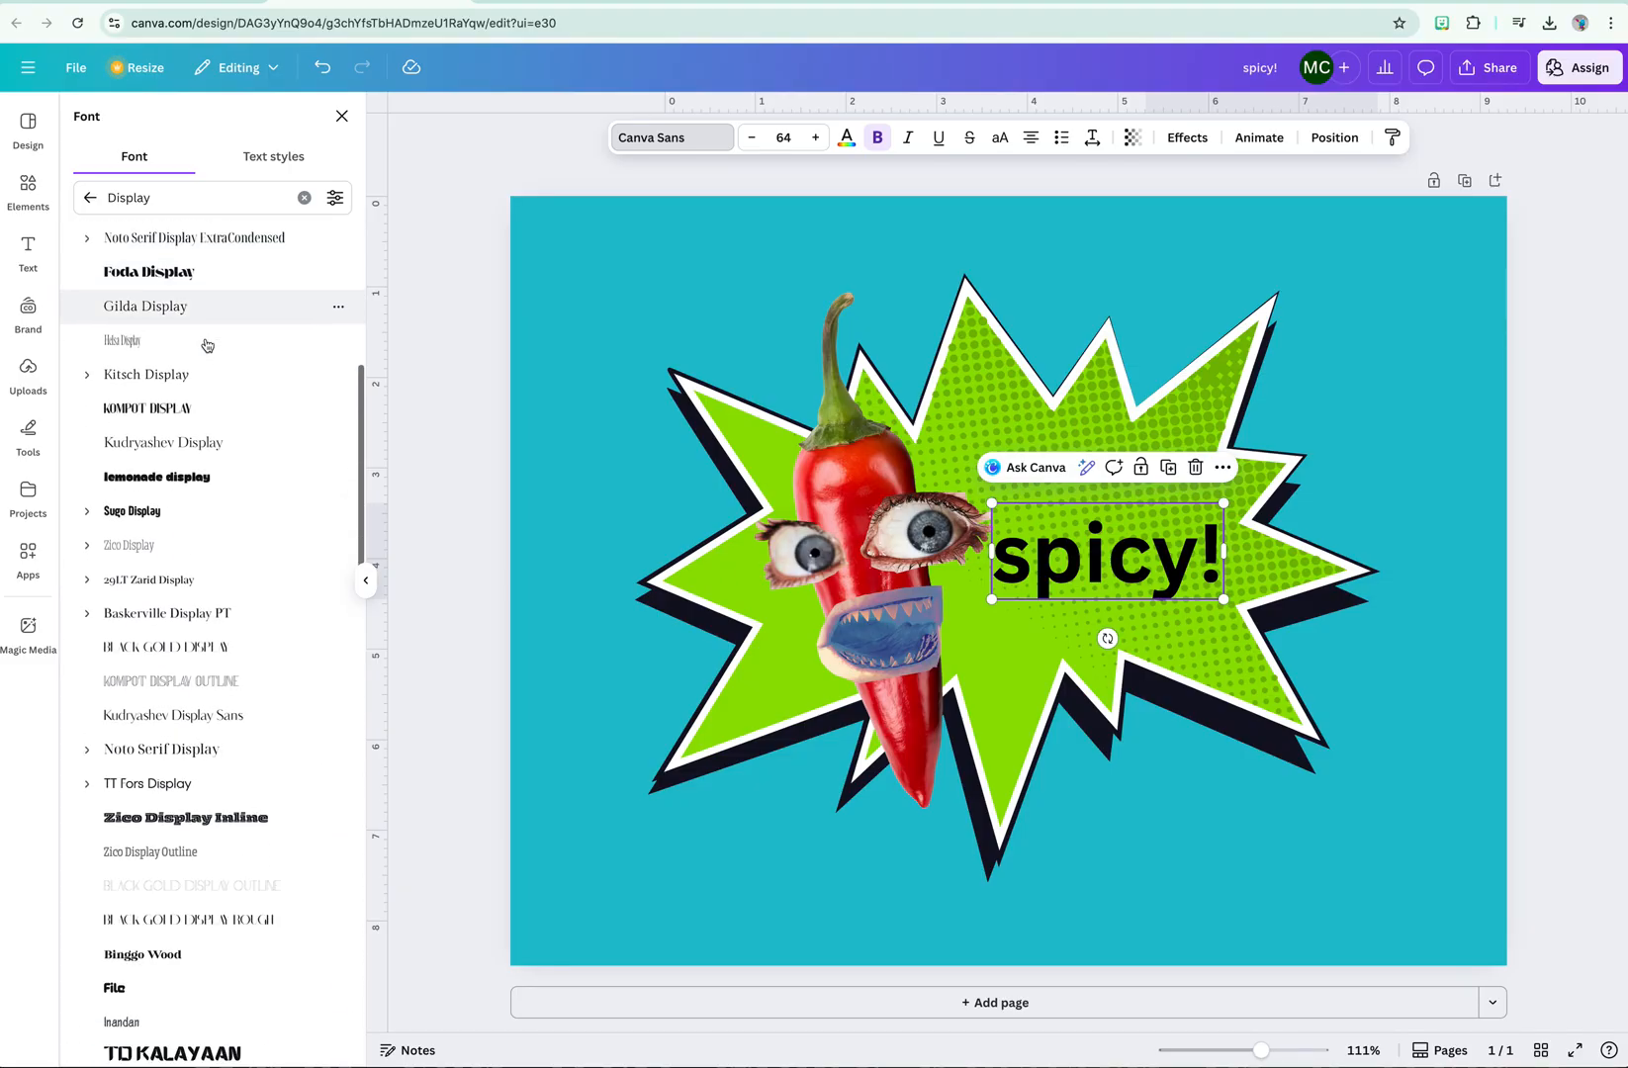
- Try the Foda Display, Sugo Display, Binggo Wood, Architype Ingenieur Dot and Kingred Youth fonts on the "spicy!" heading
{"action": "left_click", "coordinate": [201, 283]}
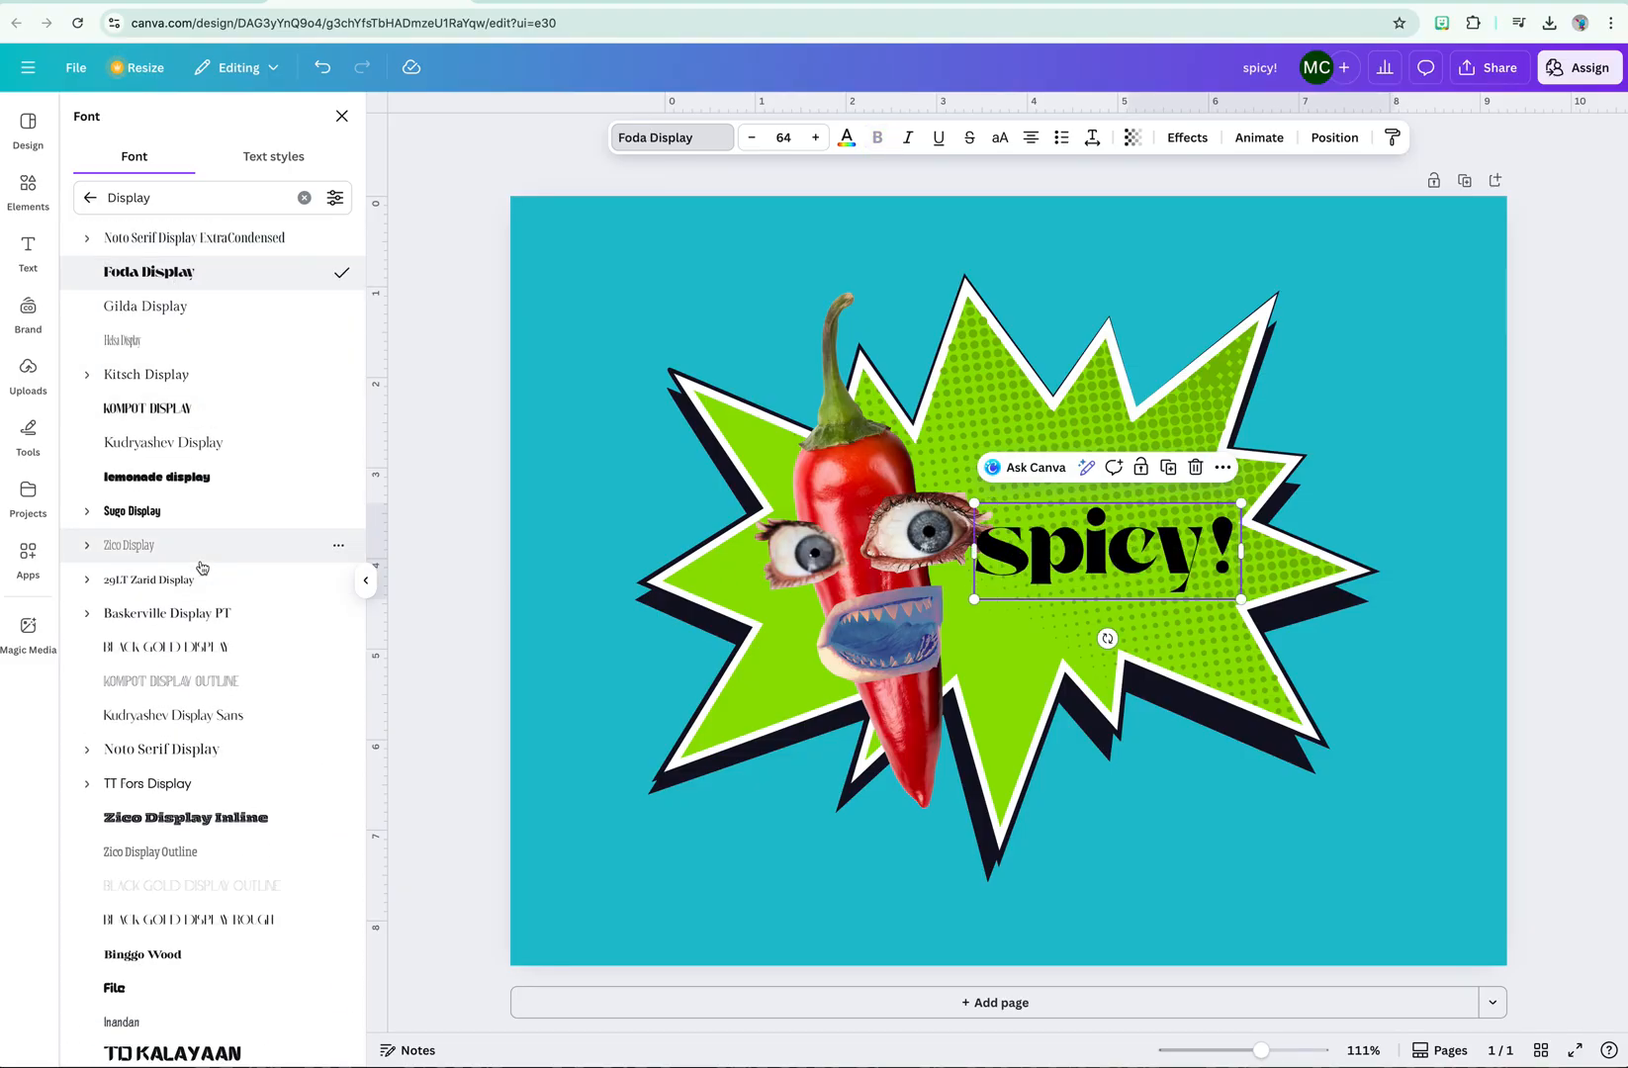
{"action": "left_click", "coordinate": [209, 526]}
{"action": "scroll", "coordinate": [209, 525], "scroll_direction": "down", "scroll_amount": 2}
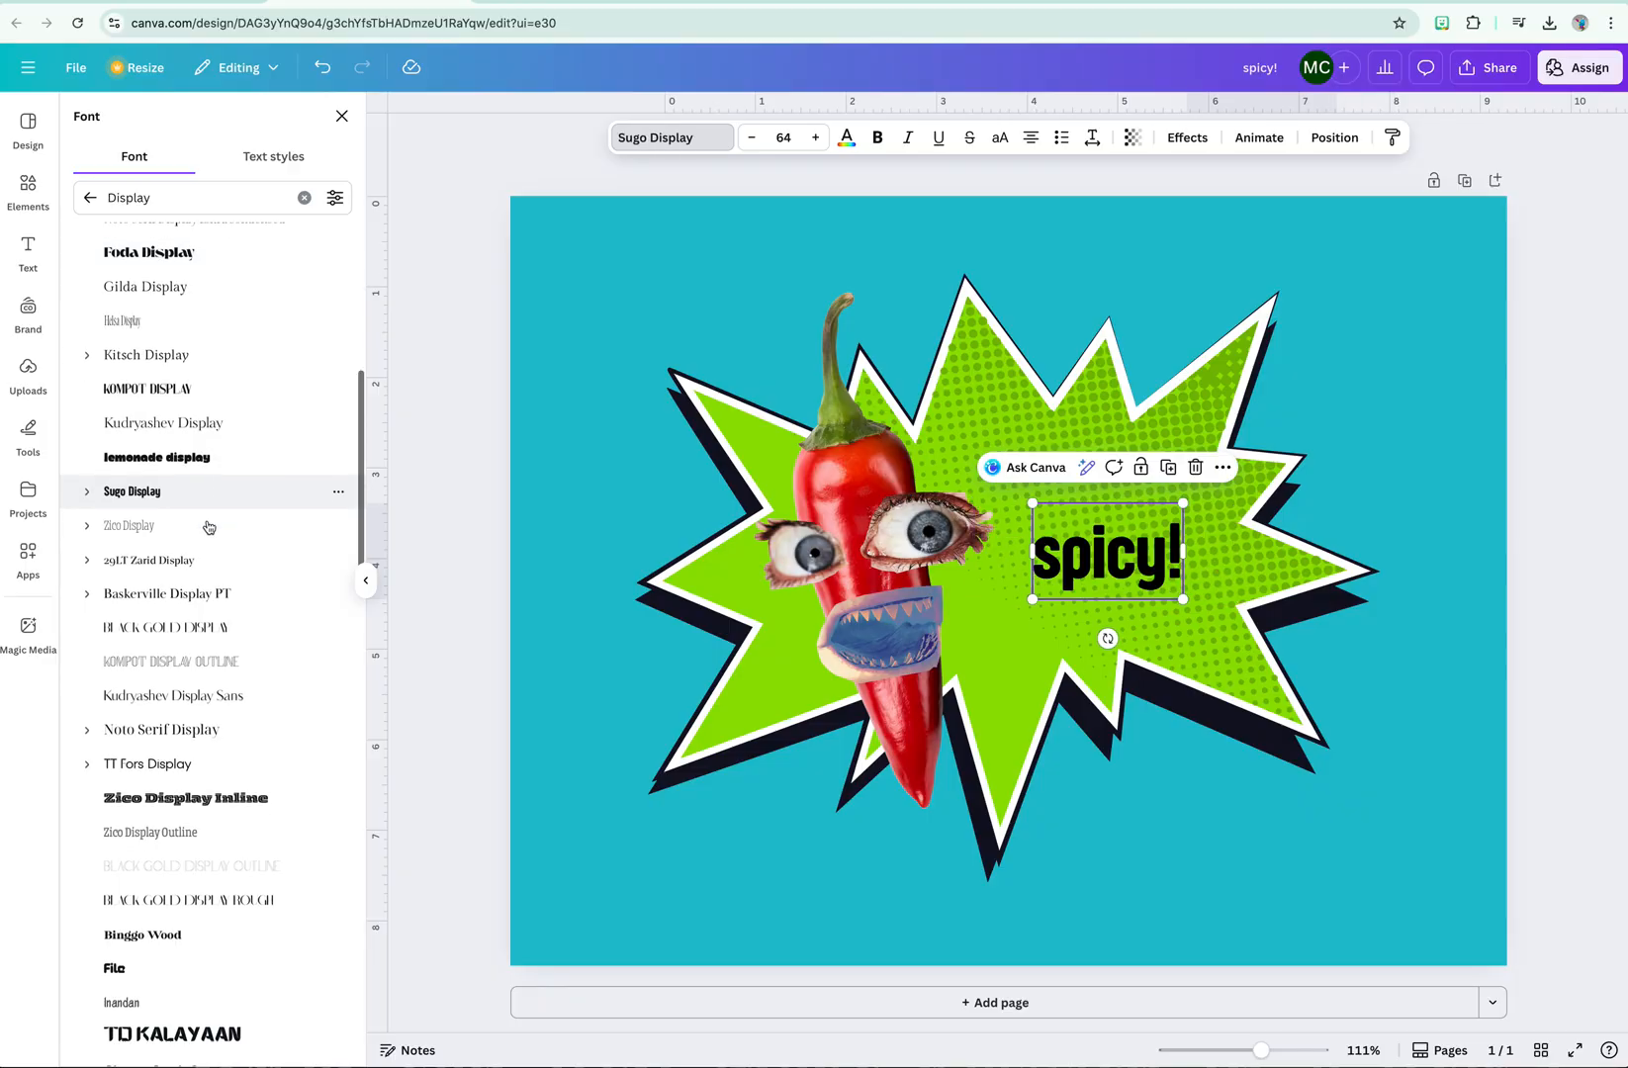
{"action": "scroll", "coordinate": [207, 526], "scroll_direction": "down", "scroll_amount": 2}
{"action": "left_click", "coordinate": [208, 517]}
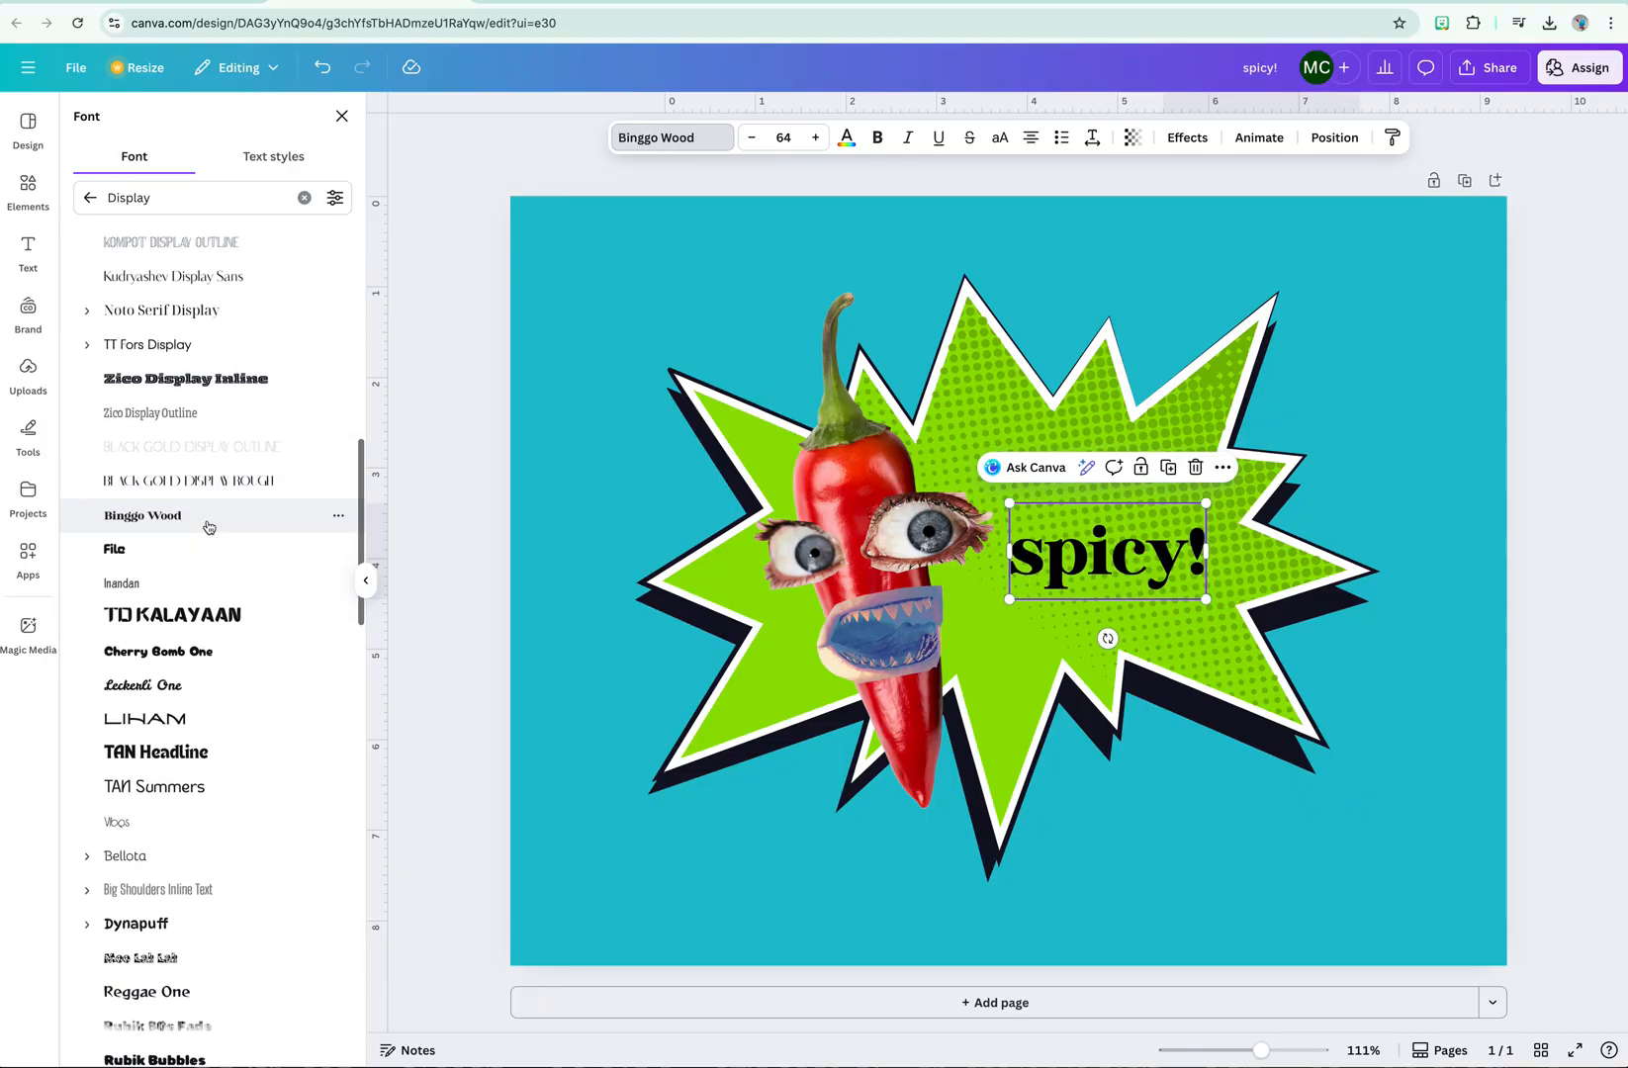
{"action": "scroll", "coordinate": [208, 526], "scroll_direction": "down", "scroll_amount": 8}
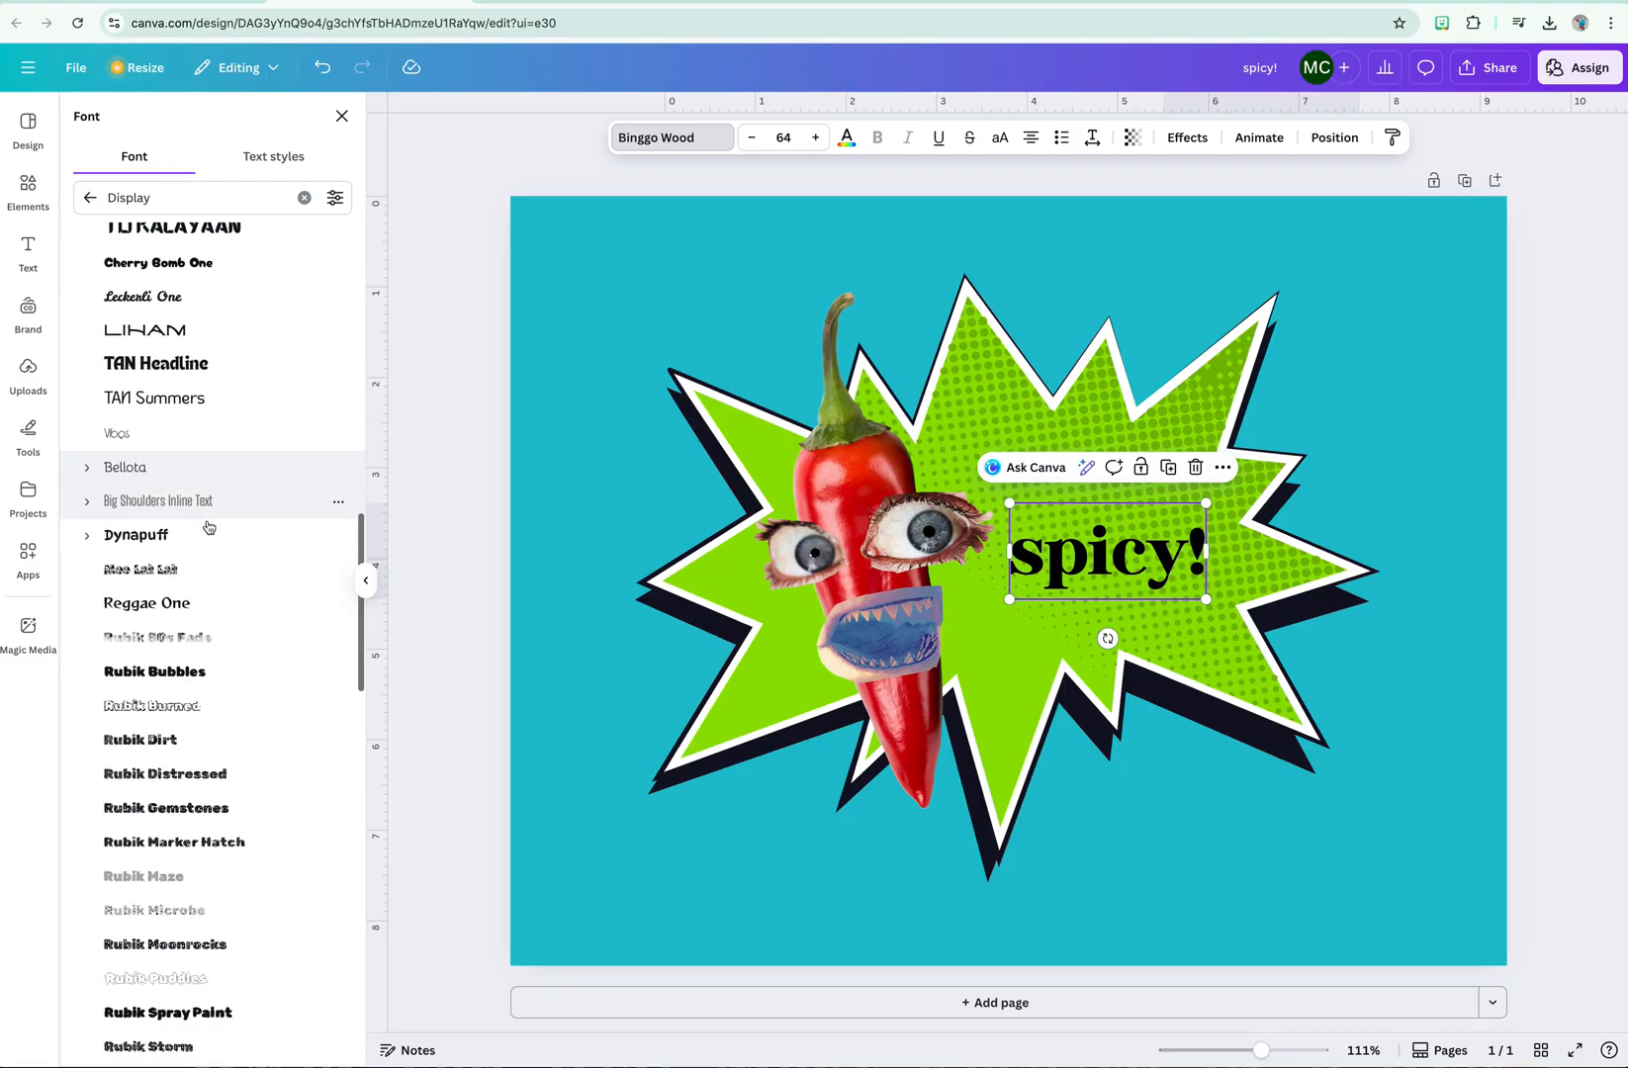
{"action": "scroll", "coordinate": [209, 526], "scroll_direction": "down", "scroll_amount": 2}
{"action": "left_click", "coordinate": [207, 525]}
{"action": "scroll", "coordinate": [208, 527], "scroll_direction": "down", "scroll_amount": 6}
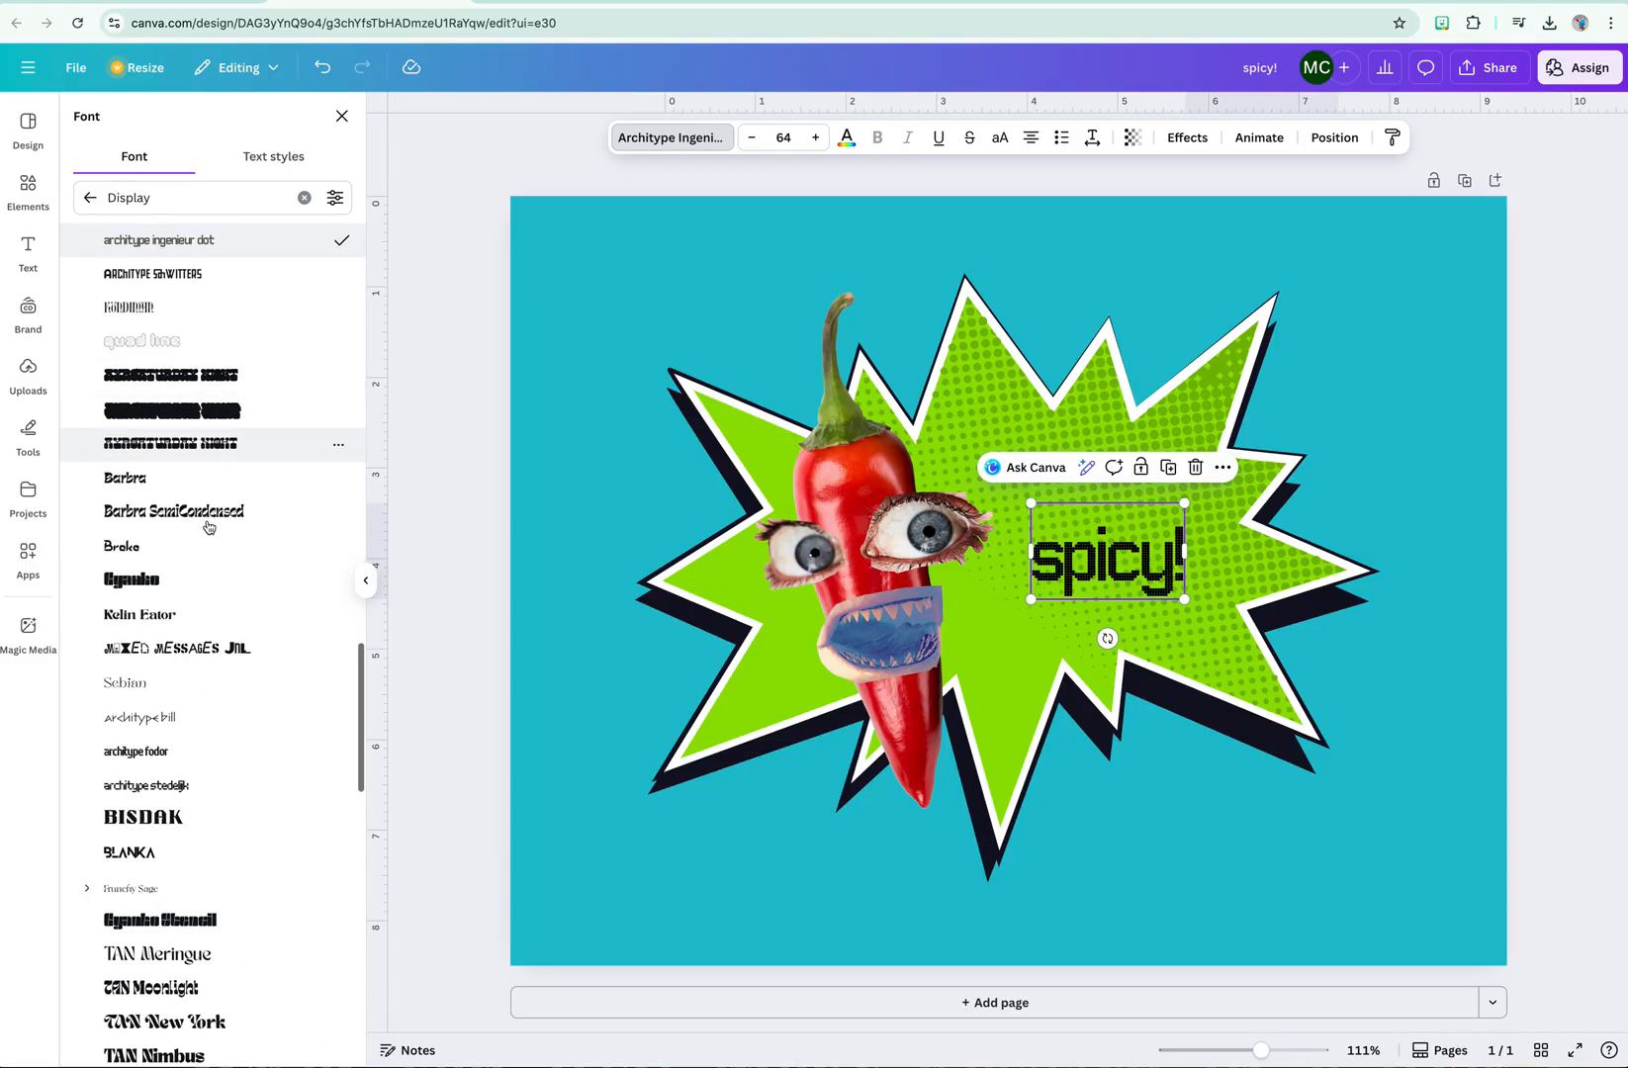
{"action": "scroll", "coordinate": [208, 527], "scroll_direction": "down", "scroll_amount": 5}
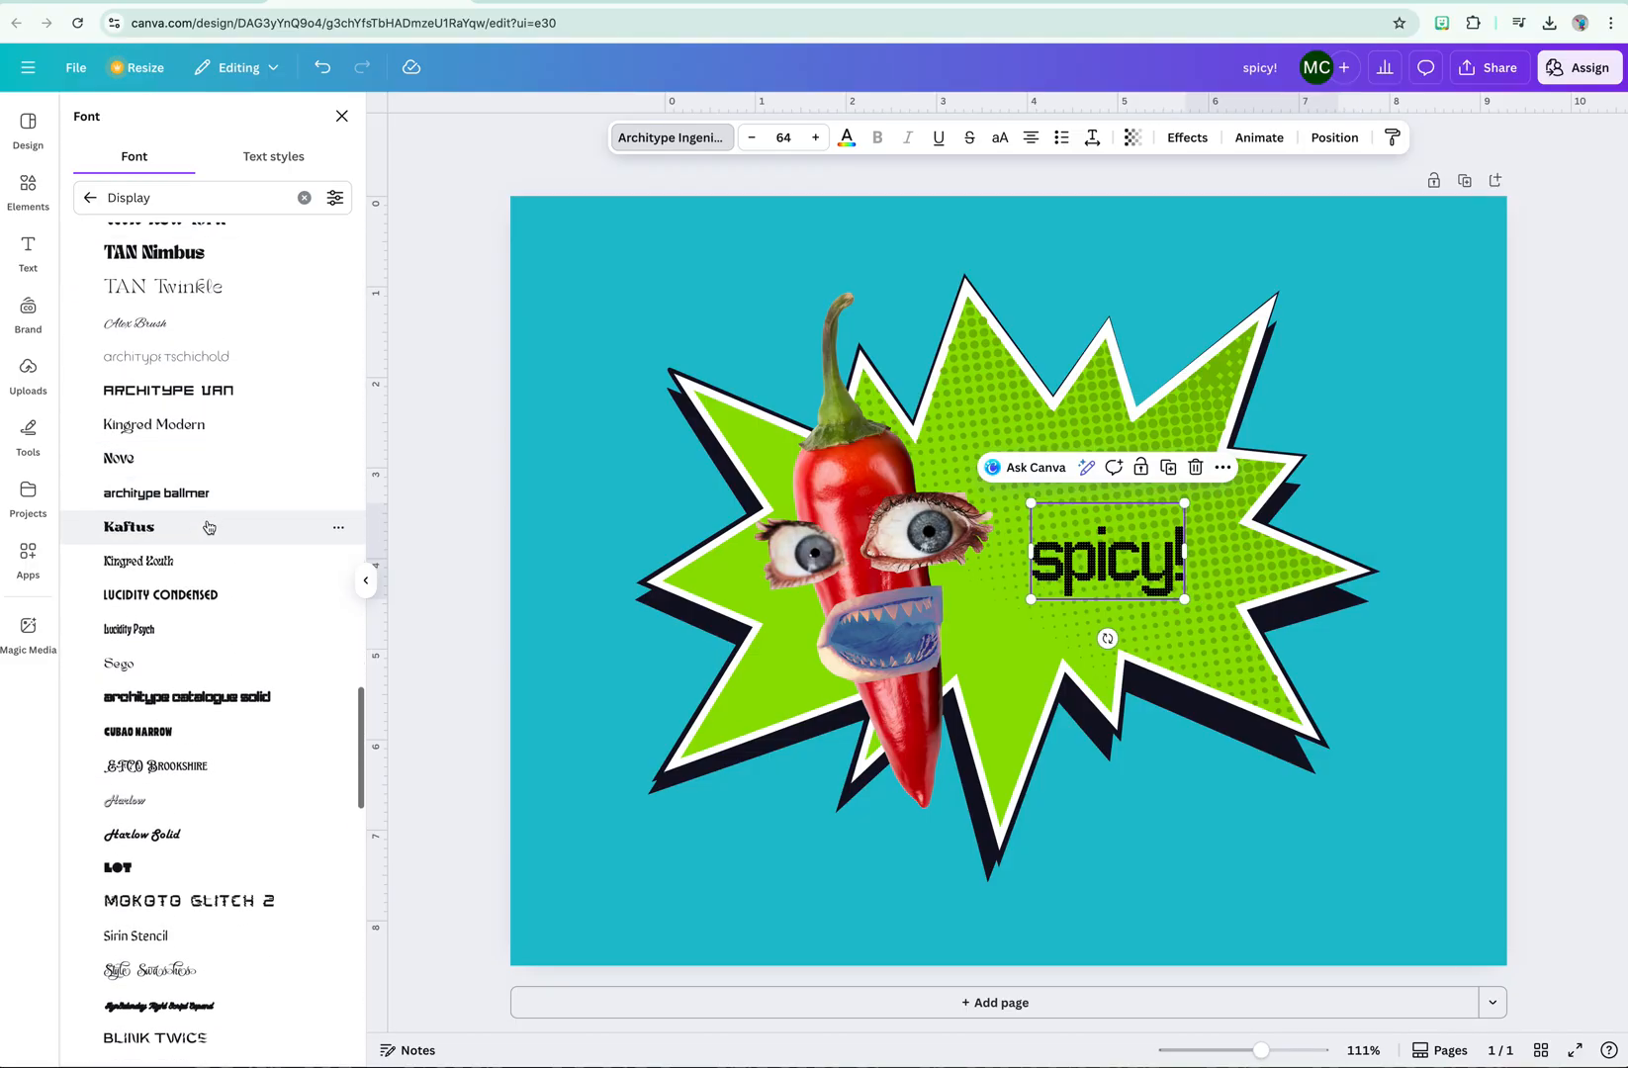
{"action": "left_click", "coordinate": [208, 525]}
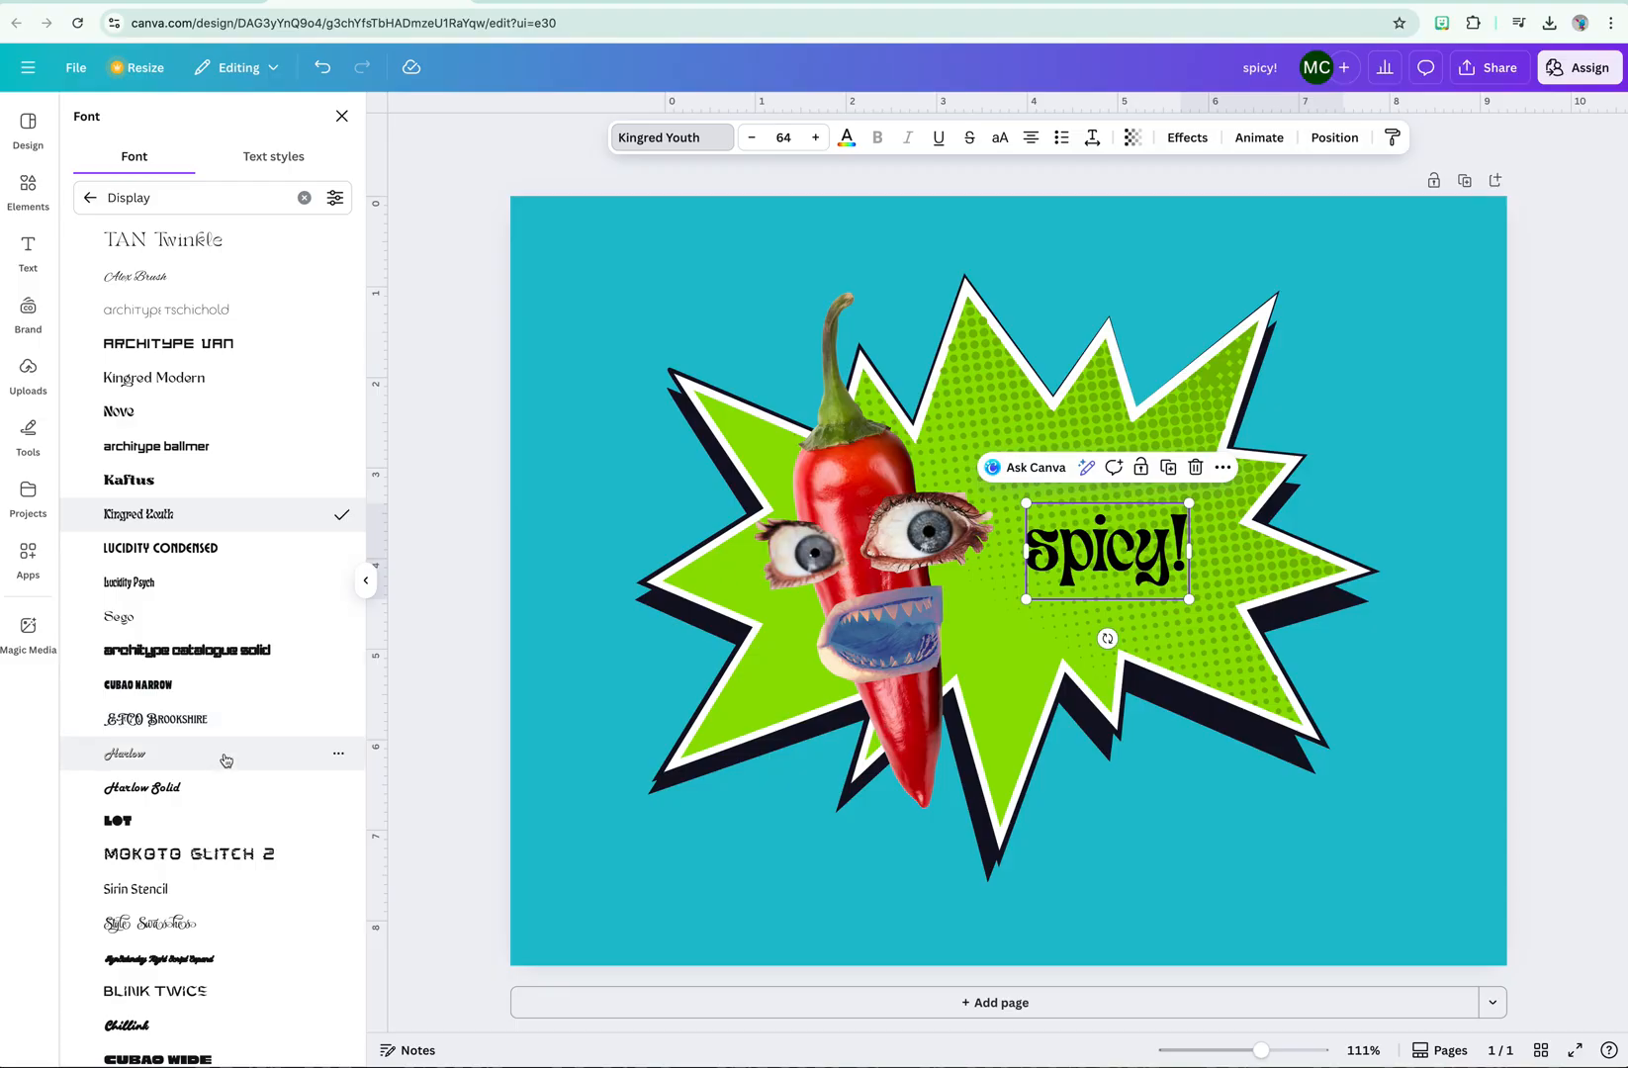
- Search the fonts for "lost" and apply Lost in South to the "spicy!" heading
{"action": "left_click", "coordinate": [211, 191]}
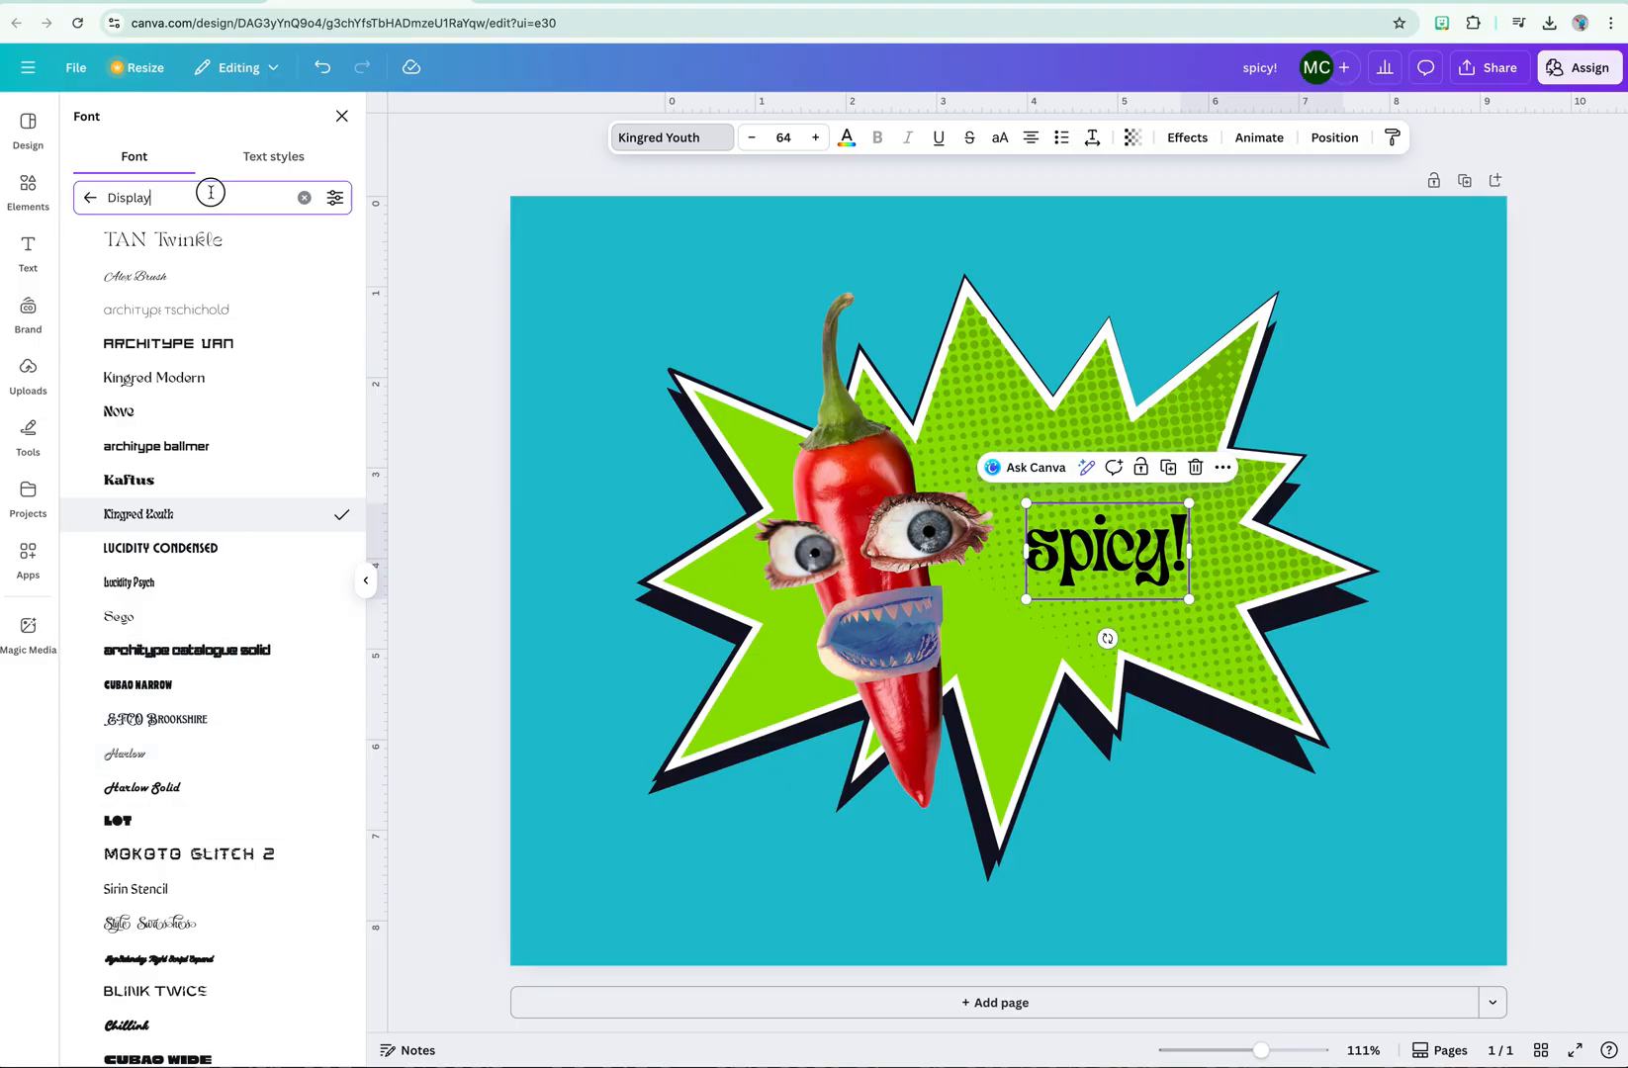
{"action": "left_click_drag", "start_coordinate": [210, 192], "coordinate": [108, 193]}
{"action": "type", "text": "lost"}
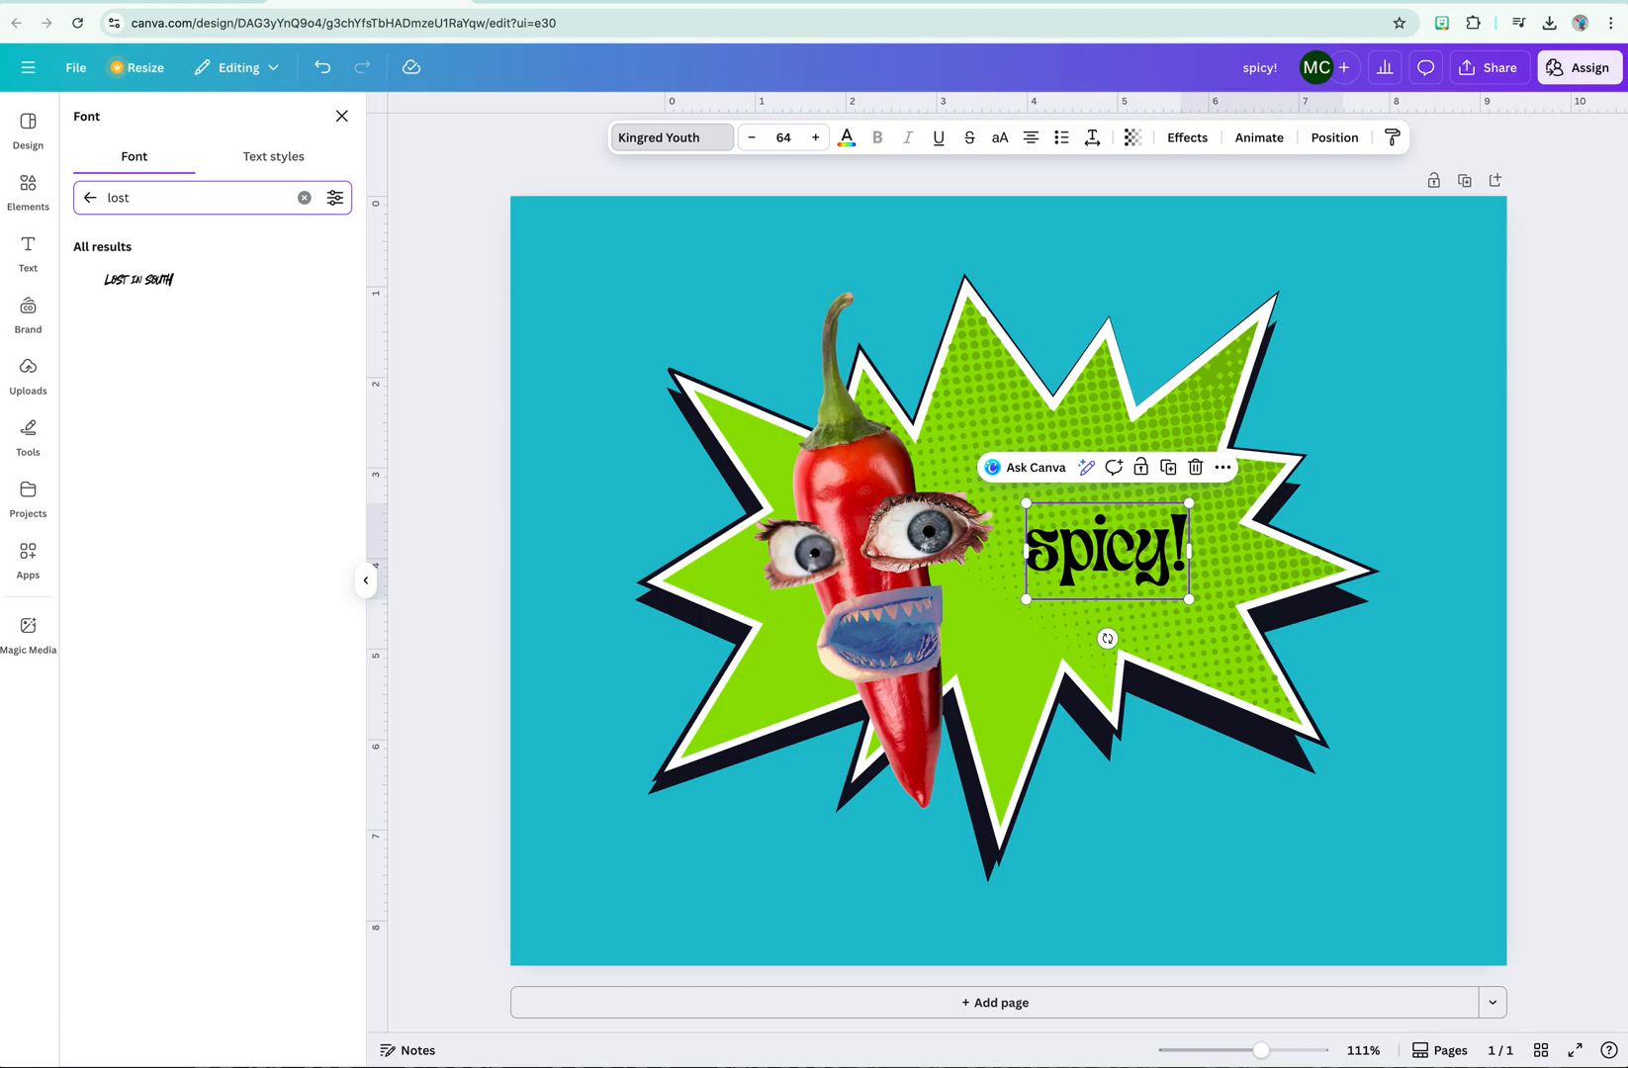
{"action": "left_click", "coordinate": [143, 284]}
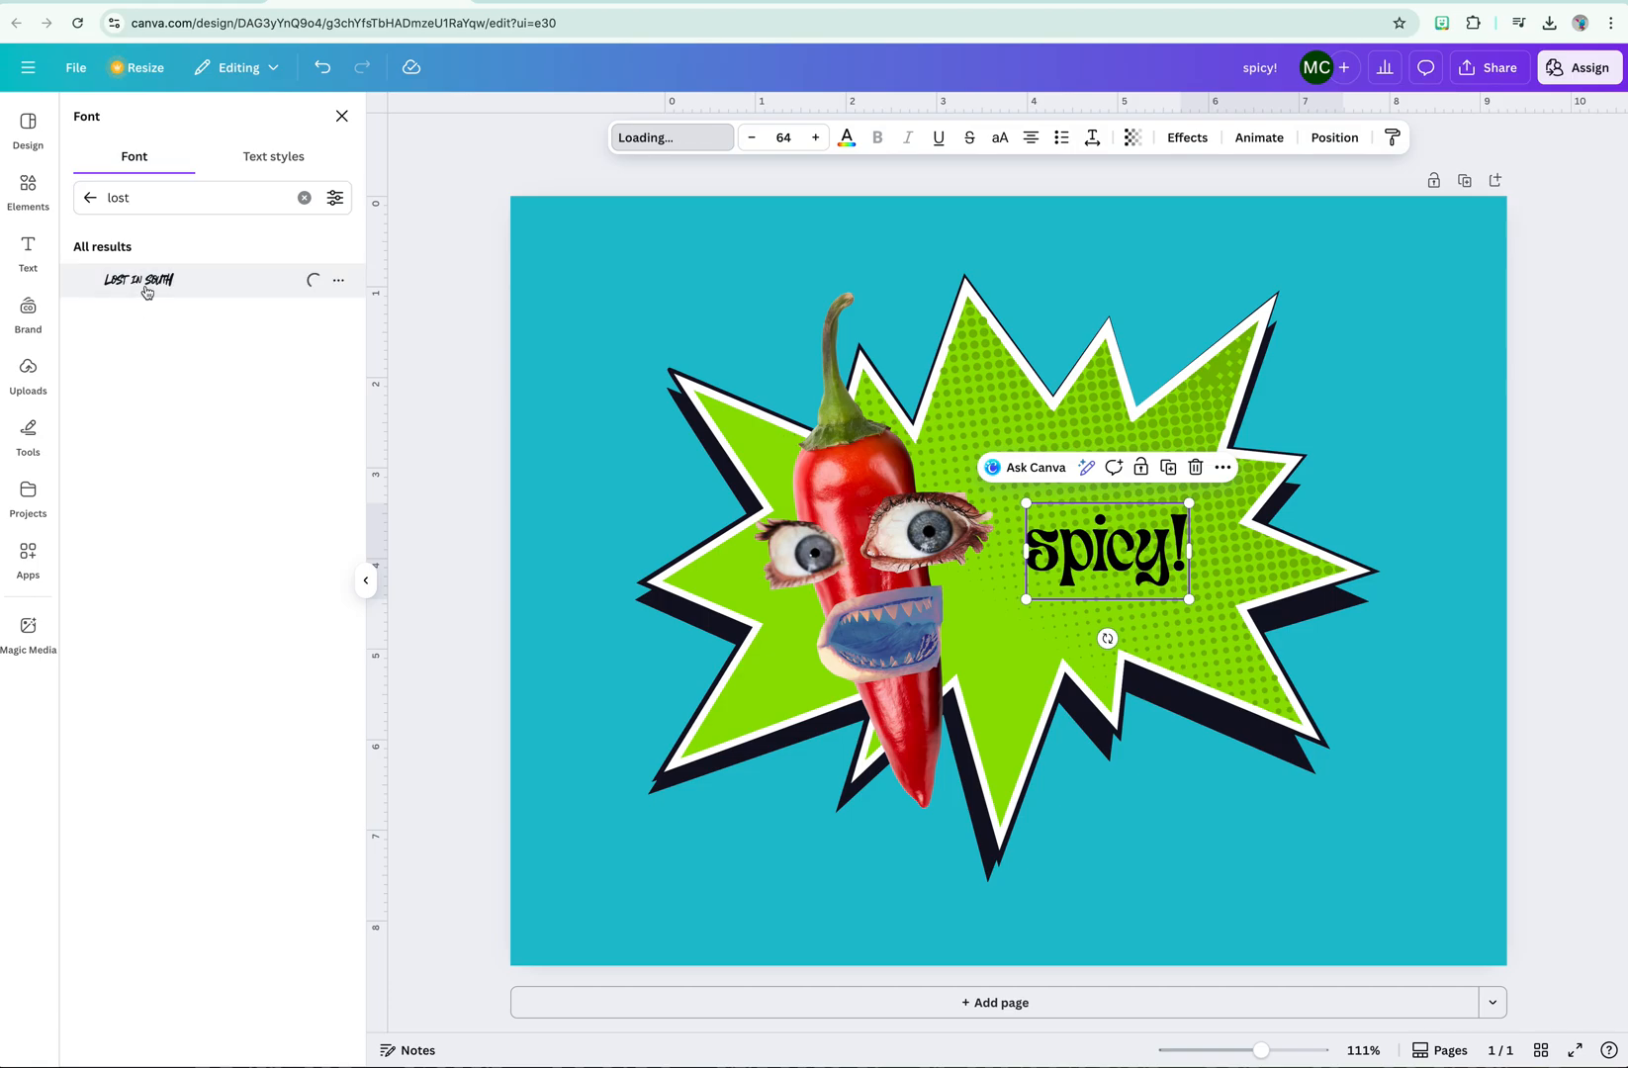
- Enlarge the "spicy!" heading to a font size of about 96 so it fills the starburst's right half
{"action": "left_click_drag", "start_coordinate": [1011, 598], "coordinate": [983, 626]}
{"action": "left_click", "coordinate": [815, 138]}
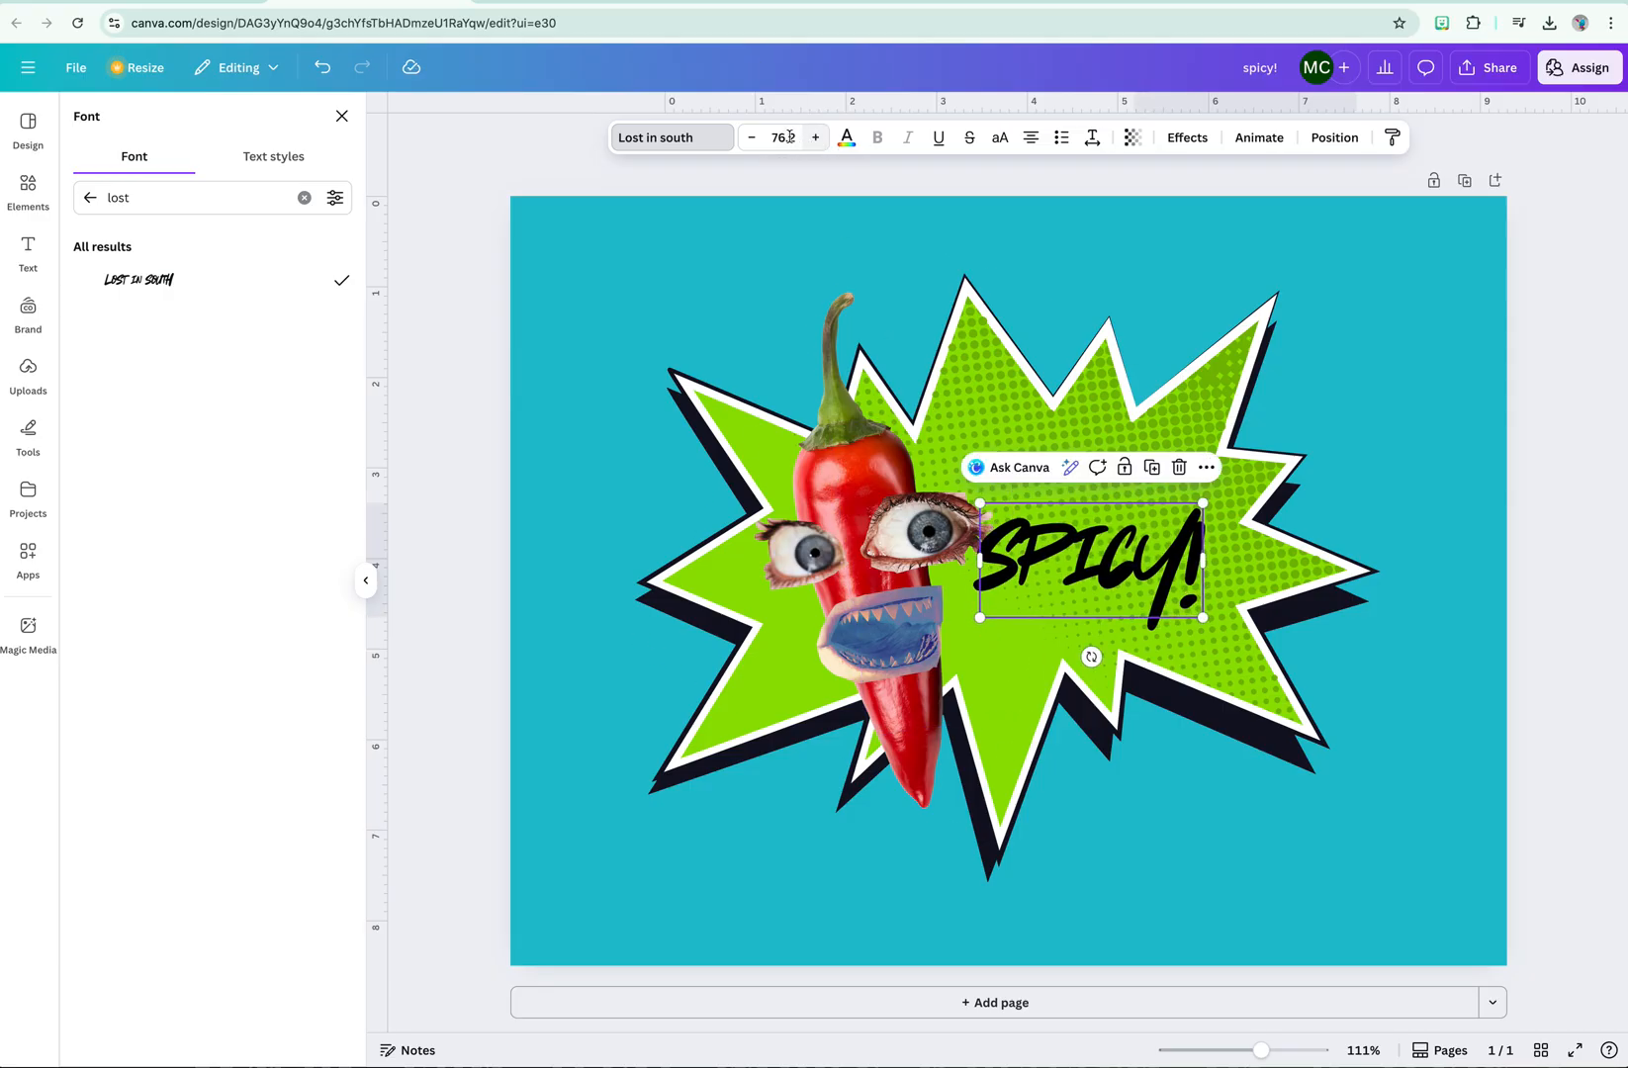
{"action": "left_click", "coordinate": [790, 138]}
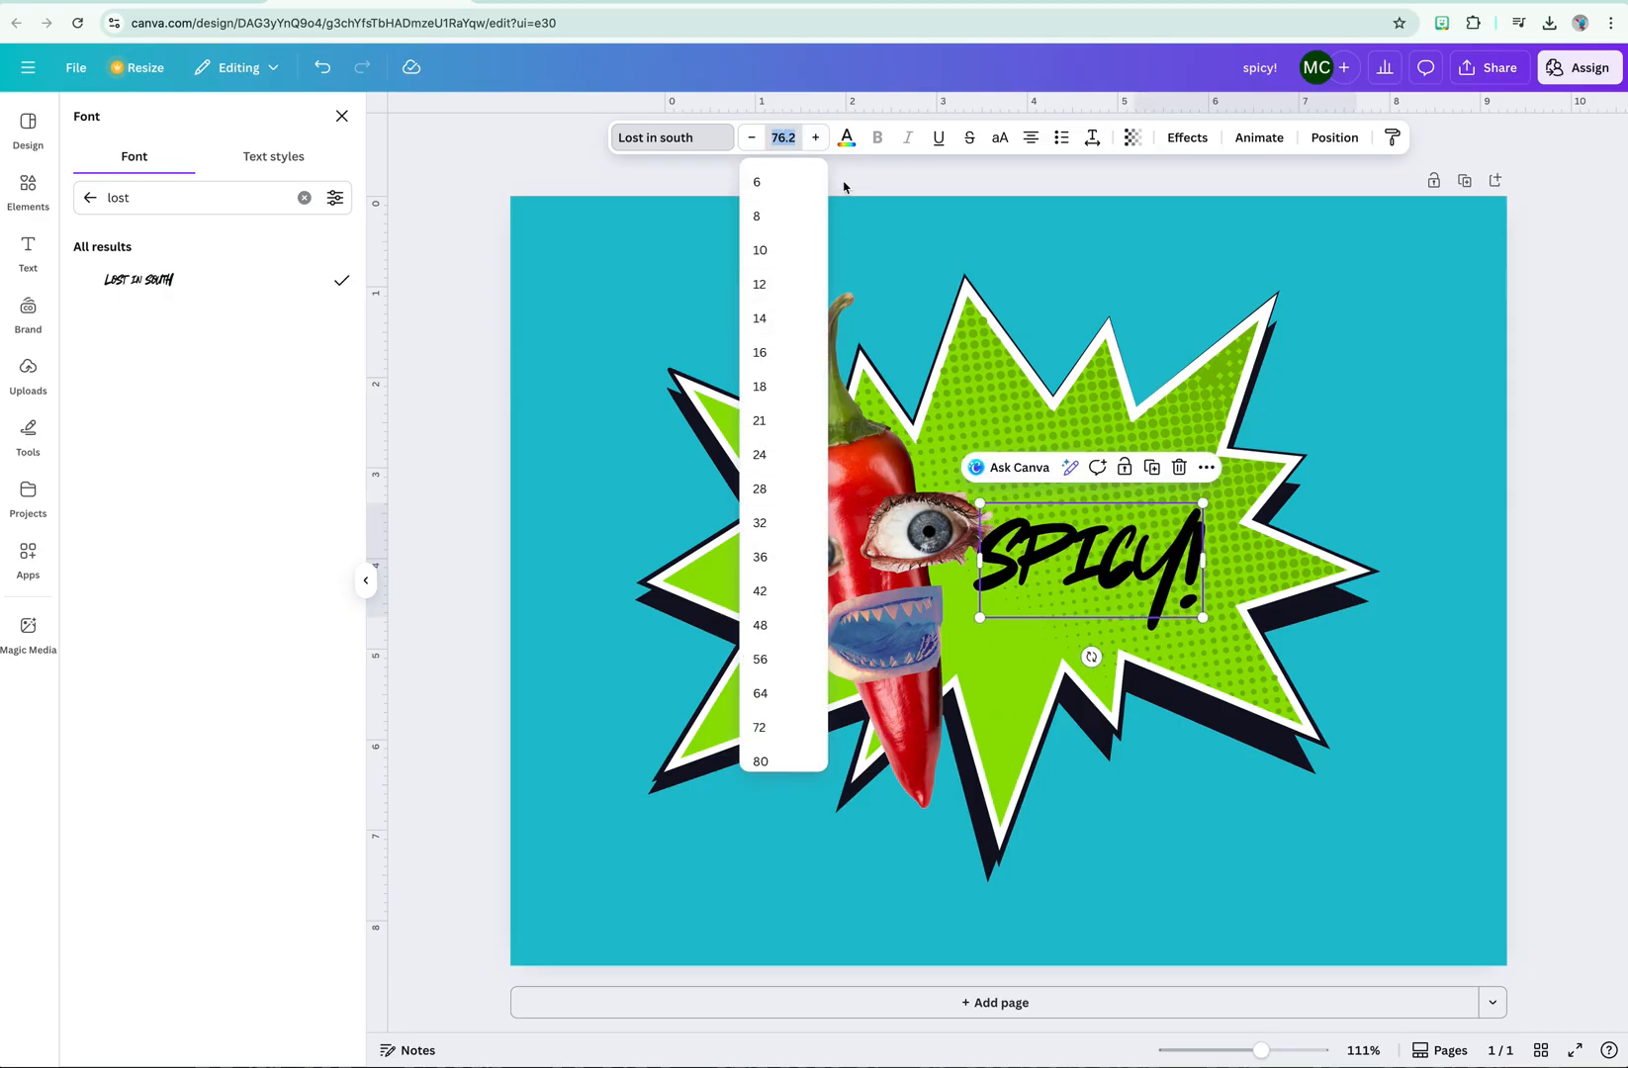
{"action": "left_click", "coordinate": [846, 140]}
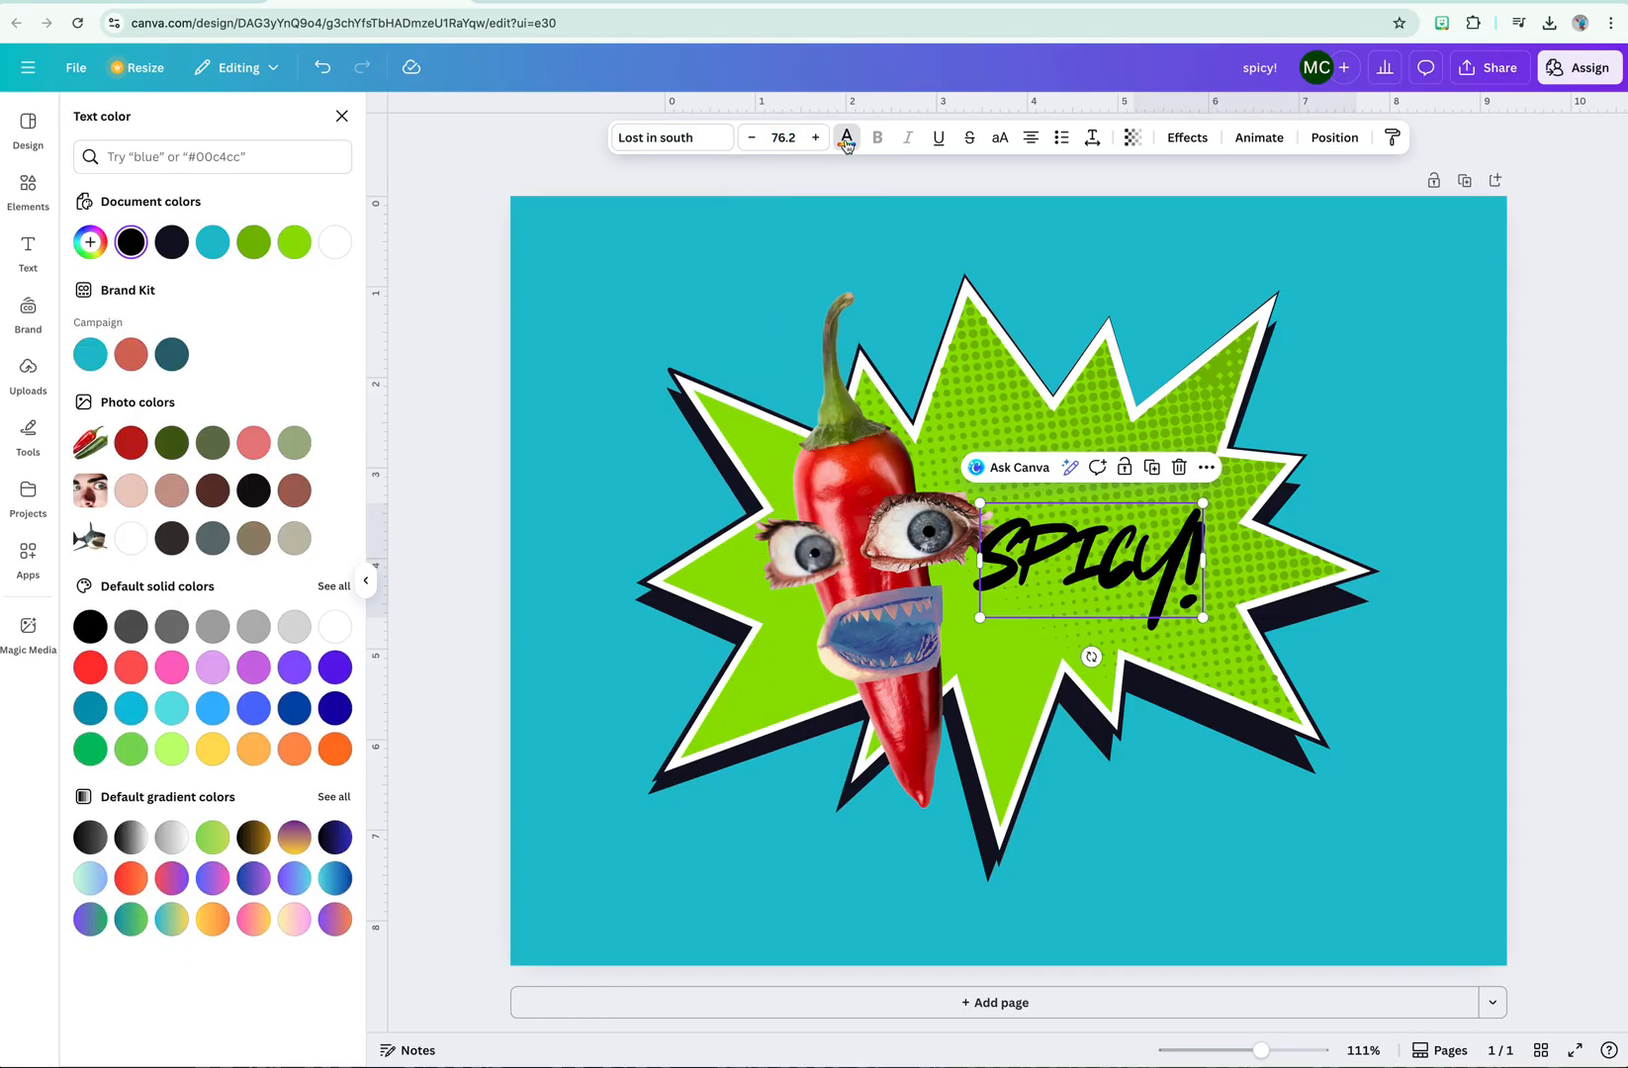
{"action": "left_click_drag", "start_coordinate": [1211, 613], "coordinate": [1261, 648]}
- Try the Splice text effect on the "spicy!" heading and switch it to Hollow
{"action": "left_click", "coordinate": [1185, 139]}
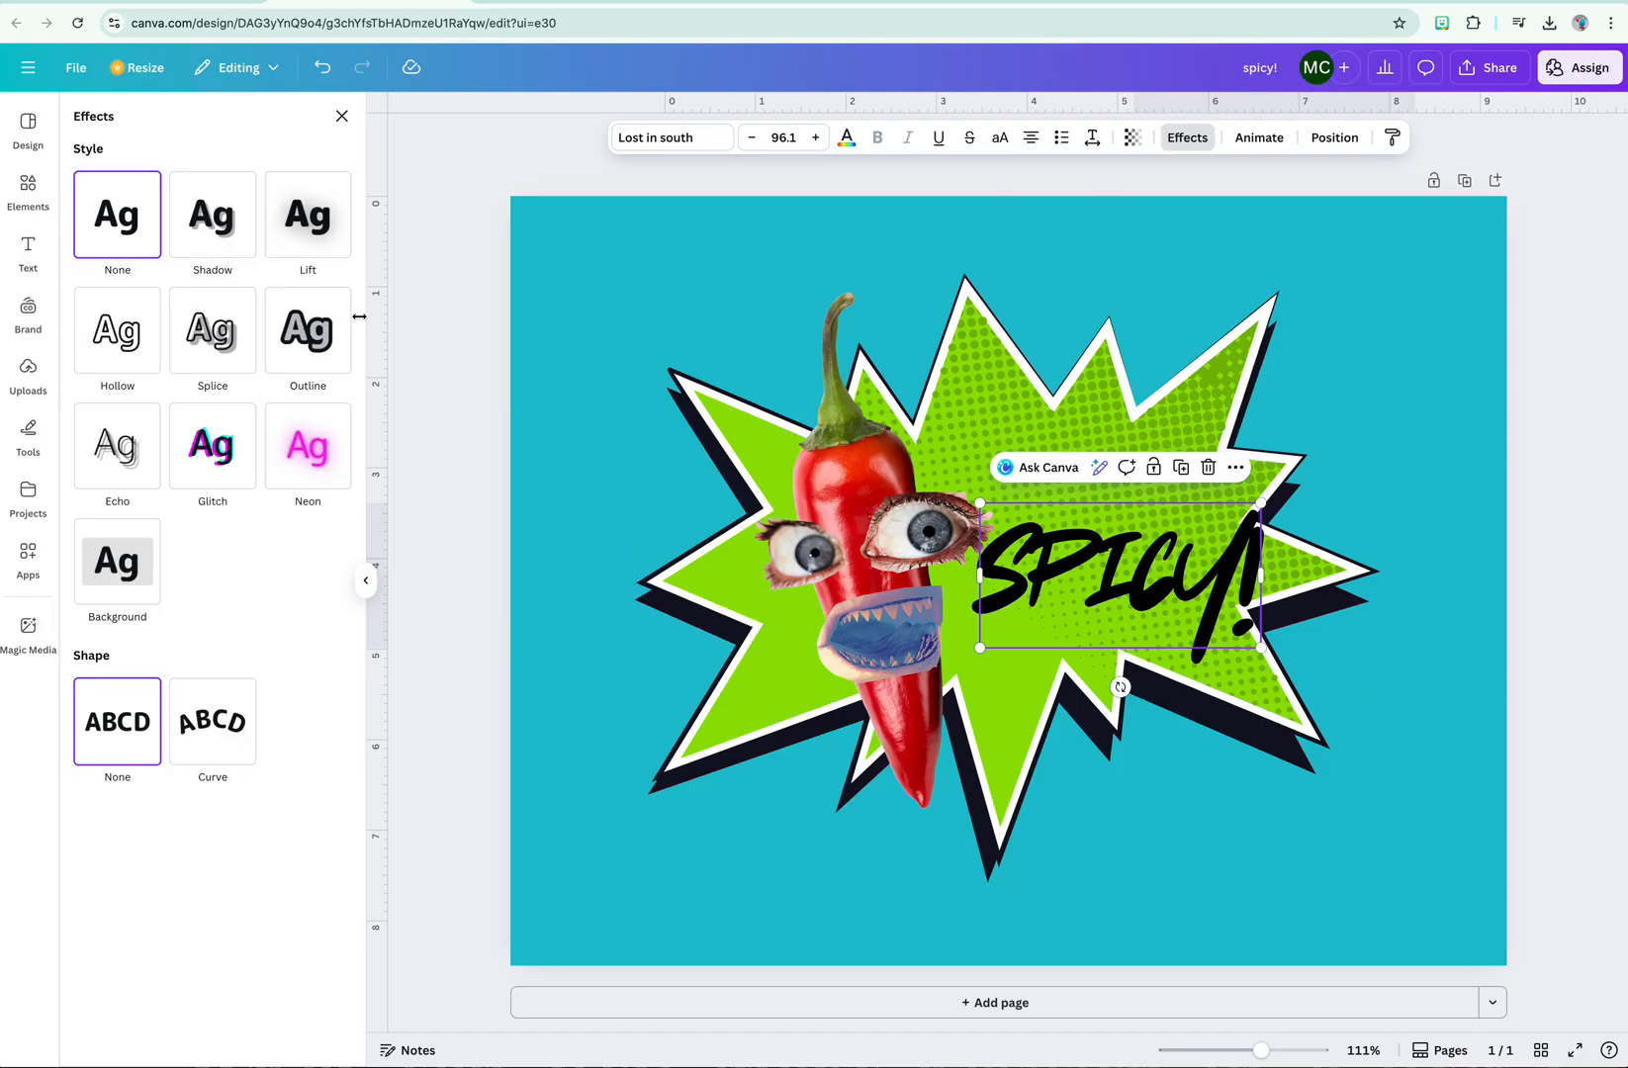
{"action": "left_click", "coordinate": [234, 324]}
{"action": "left_click", "coordinate": [128, 343]}
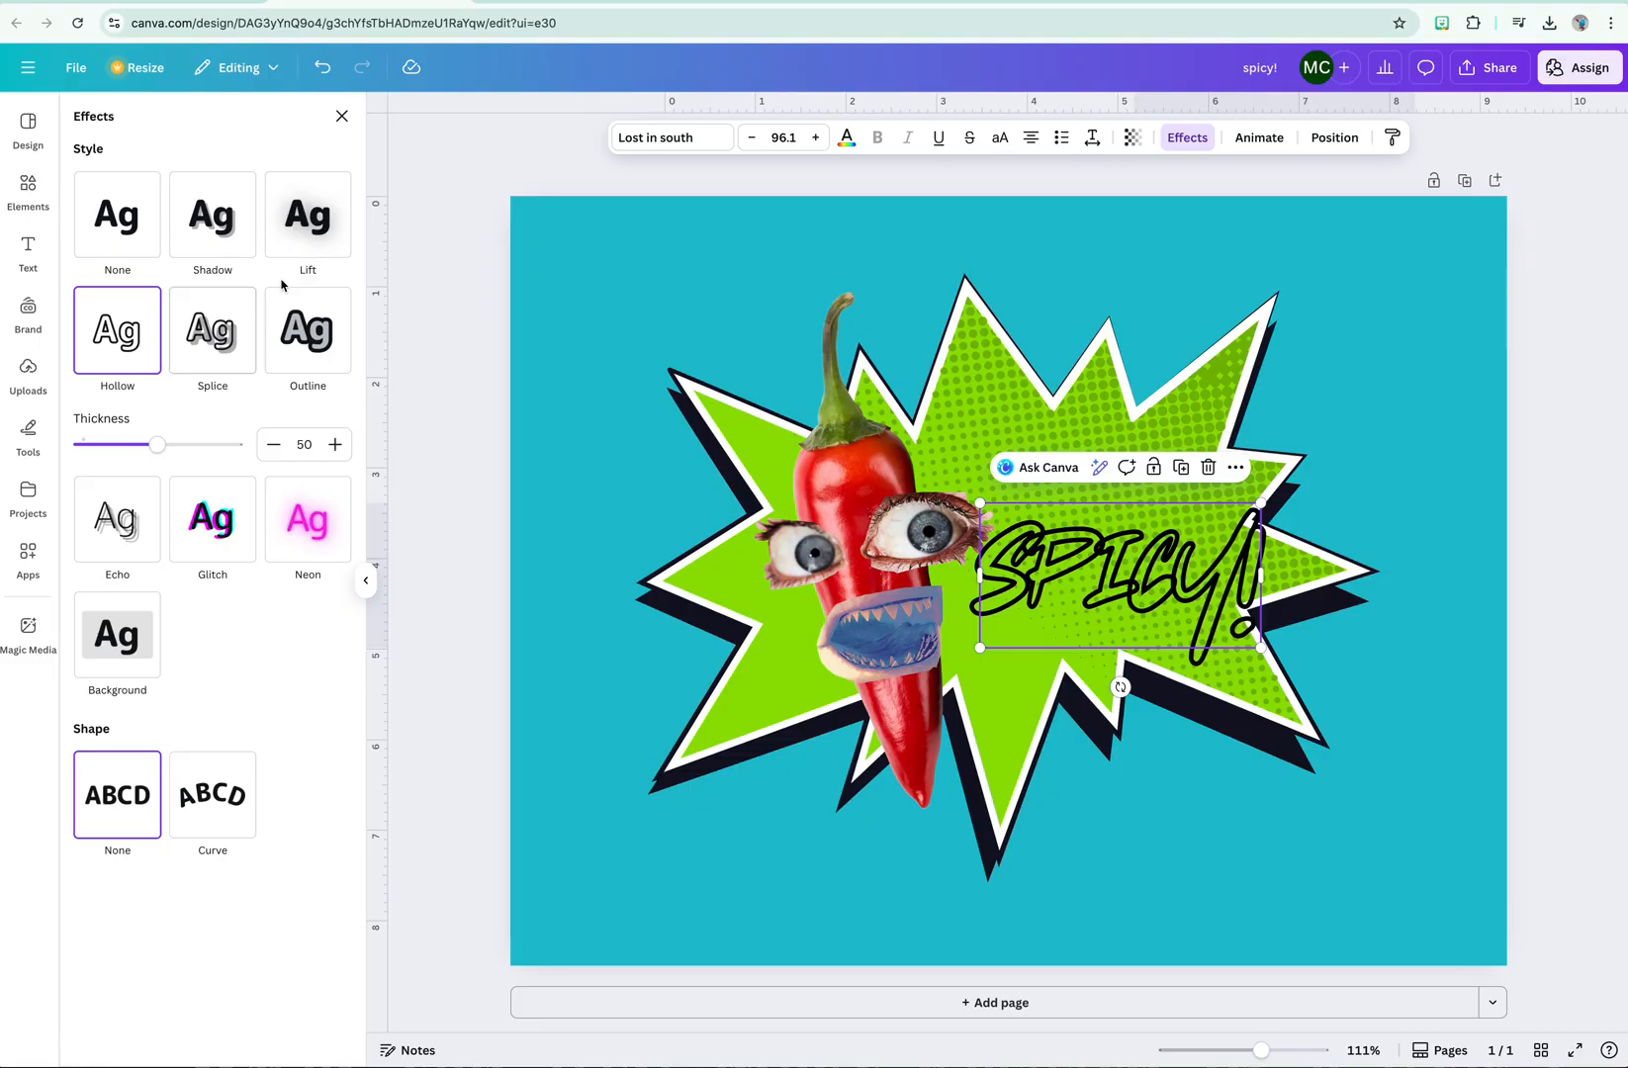
- Try the Hollow text effect at thickness 55, then the Lift and Glitch effects on the "spicy!" heading
{"action": "mouse_move", "coordinate": [156, 444]}
{"action": "left_mouse_down"}
{"action": "mouse_move", "coordinate": [227, 453]}
{"action": "mouse_move", "coordinate": [165, 452]}
{"action": "left_mouse_up"}
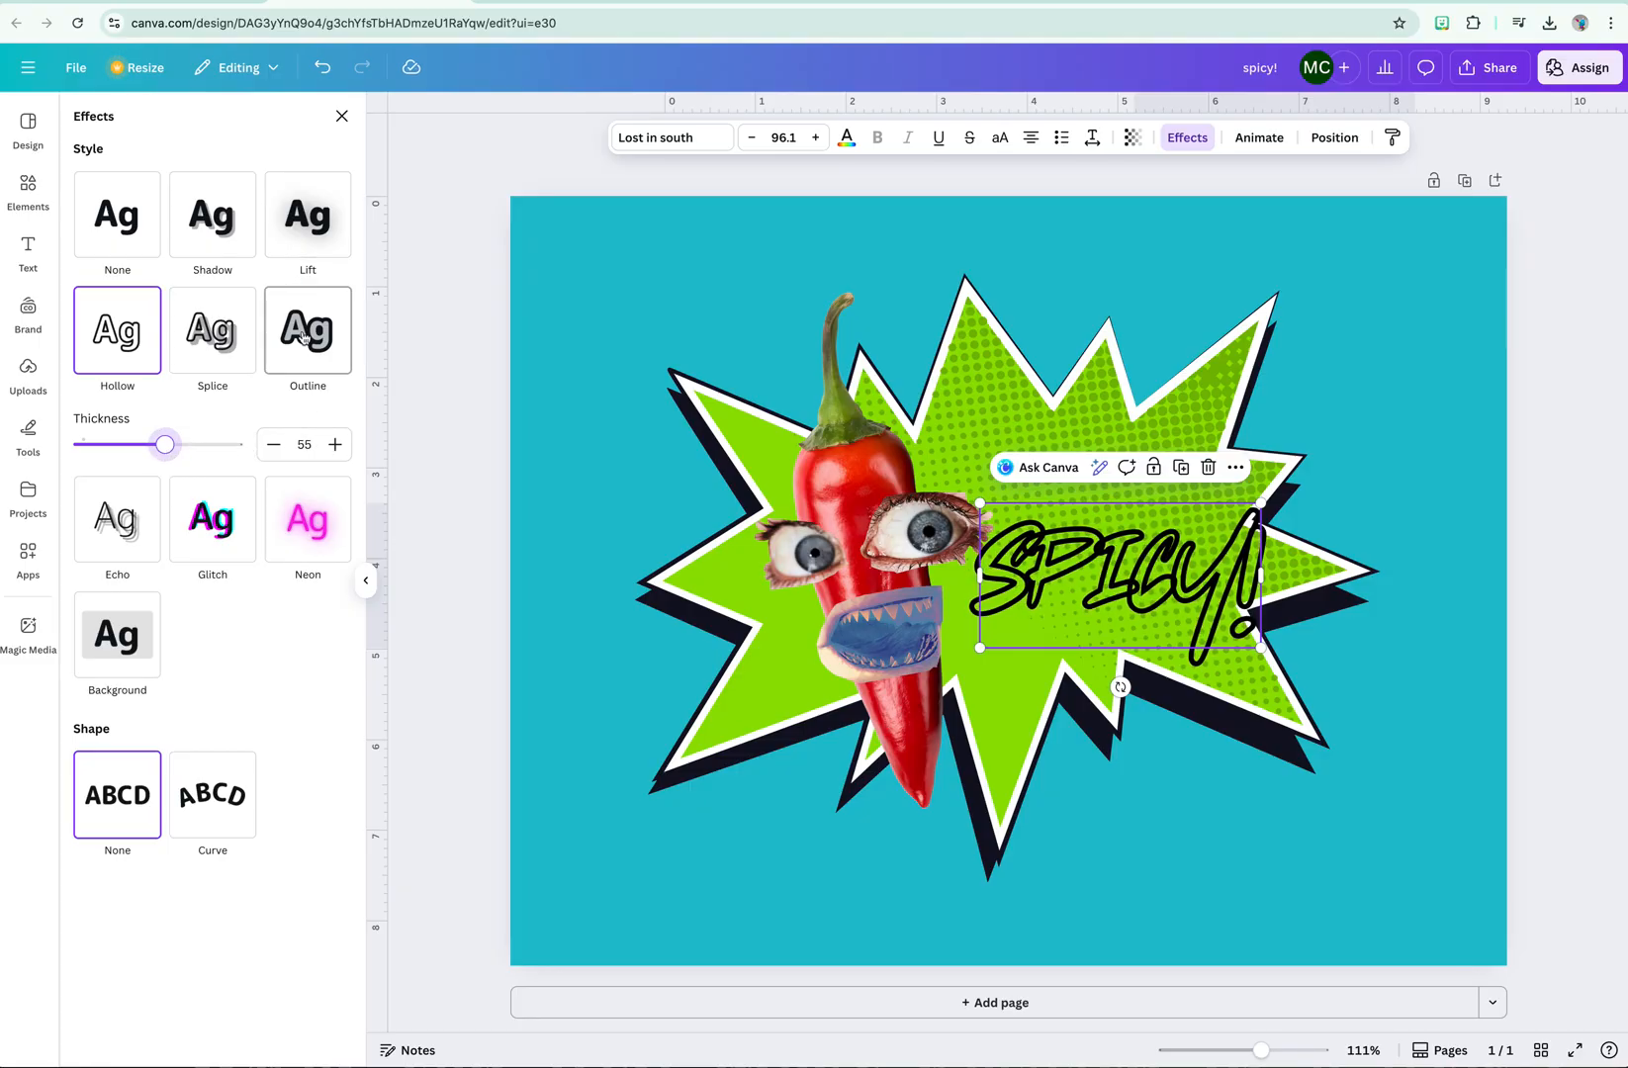
{"action": "left_click", "coordinate": [291, 246]}
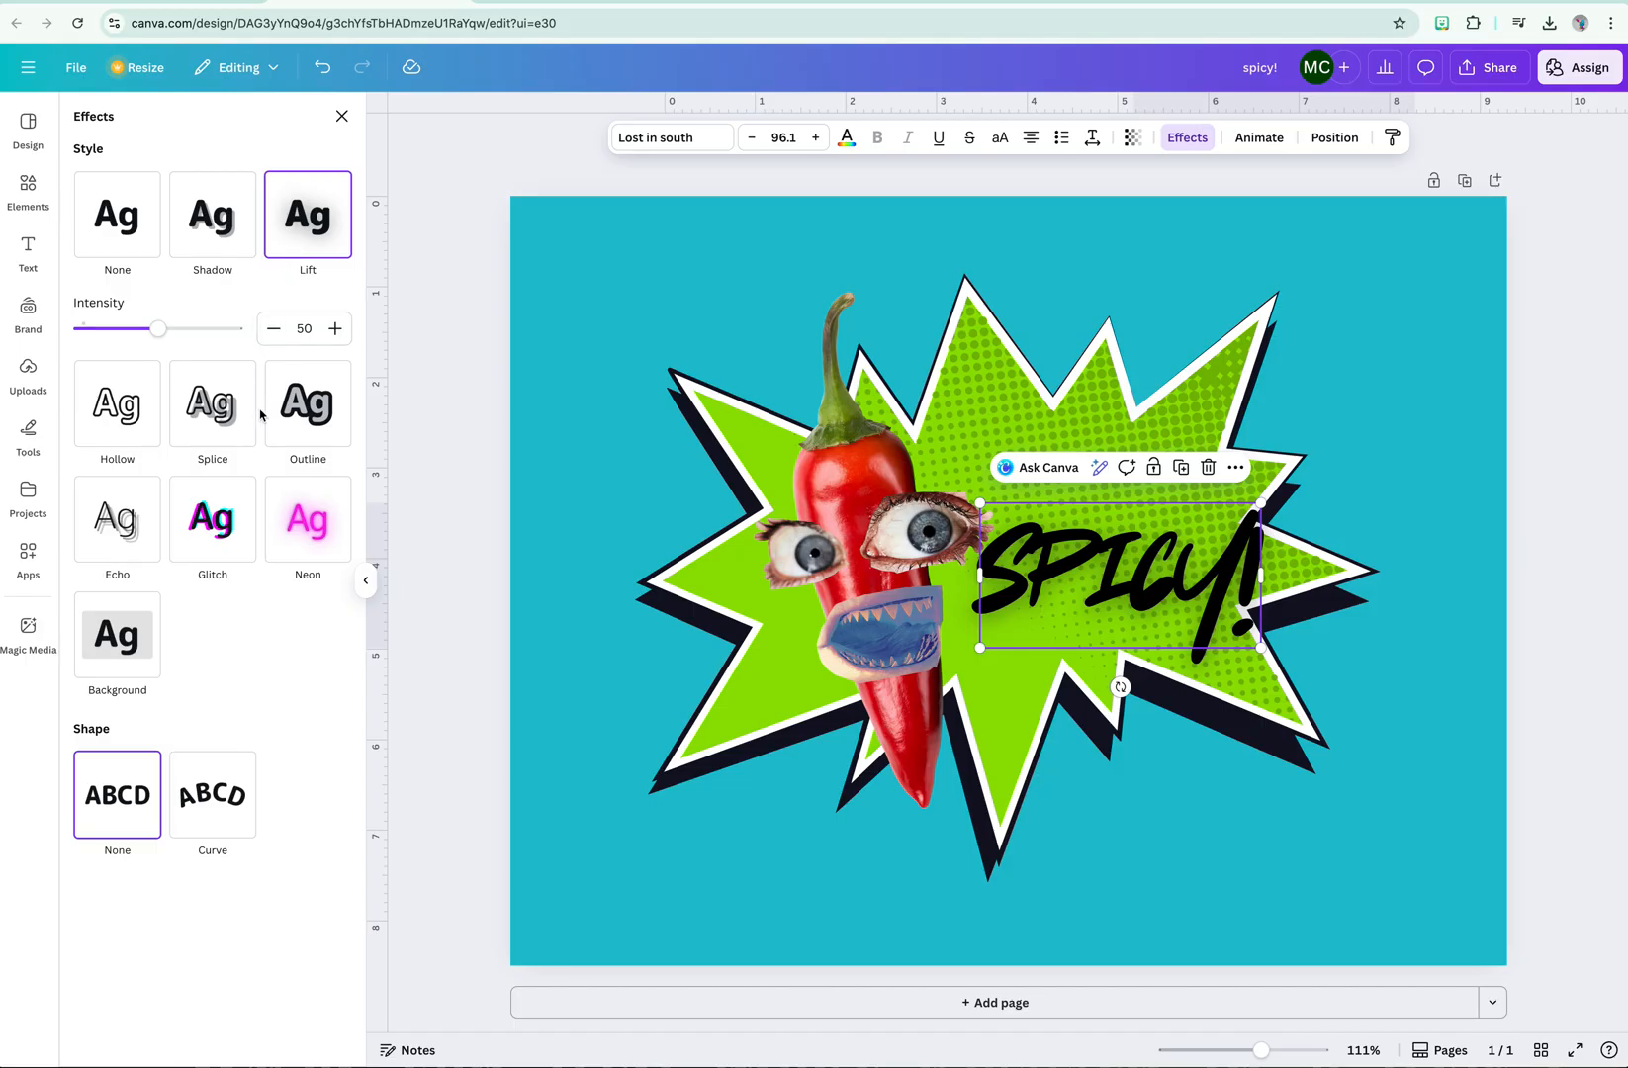
{"action": "left_click", "coordinate": [217, 554]}
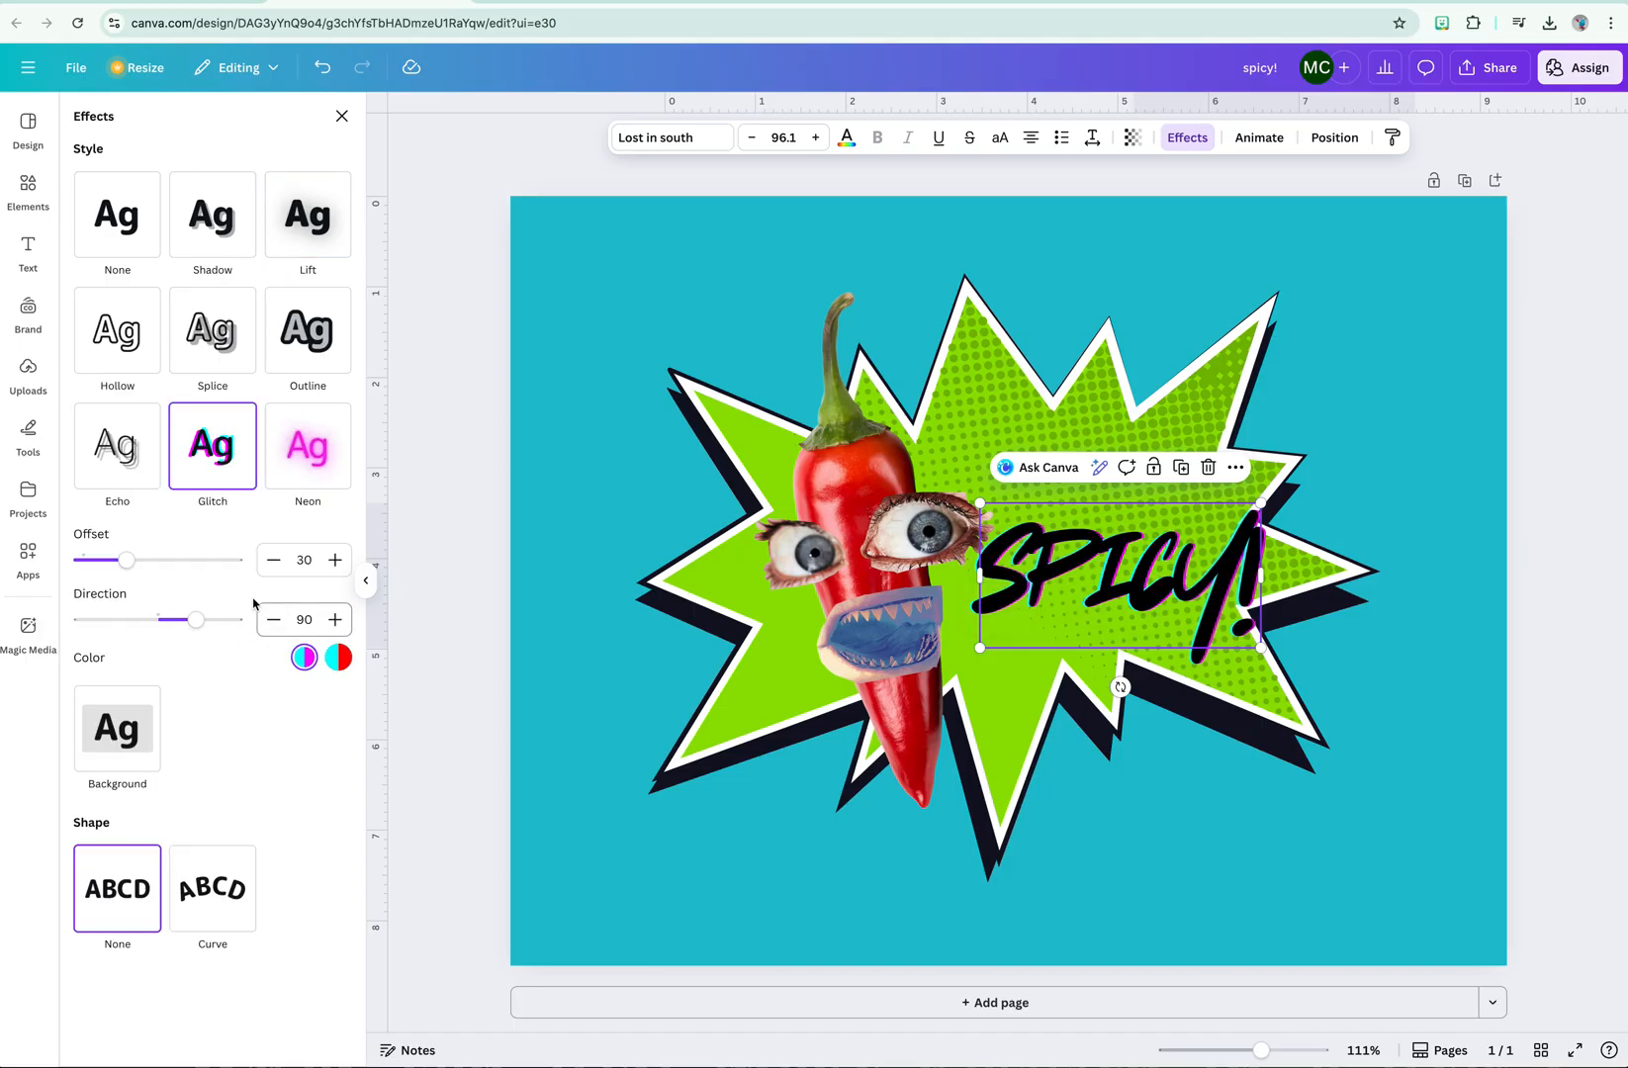
- Apply the Splice text effect to the "spicy!" heading and set its effect color to yellow
{"action": "left_click", "coordinate": [216, 327]}
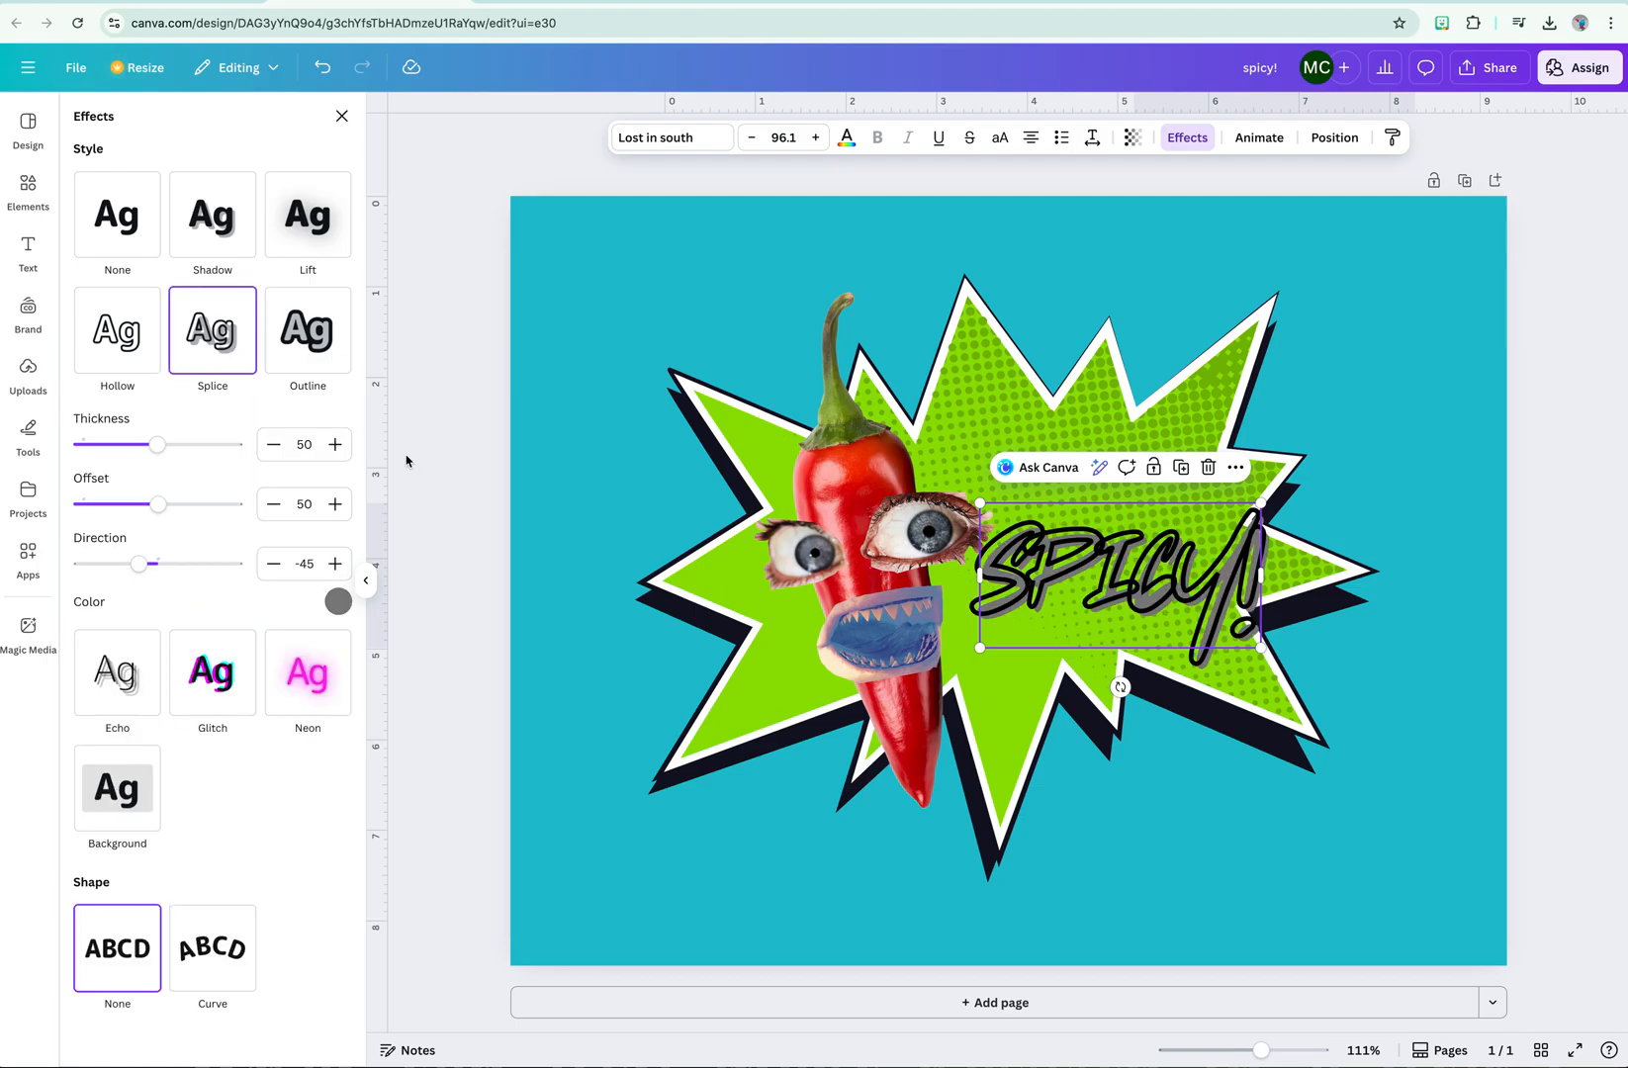
{"action": "left_click", "coordinate": [338, 603]}
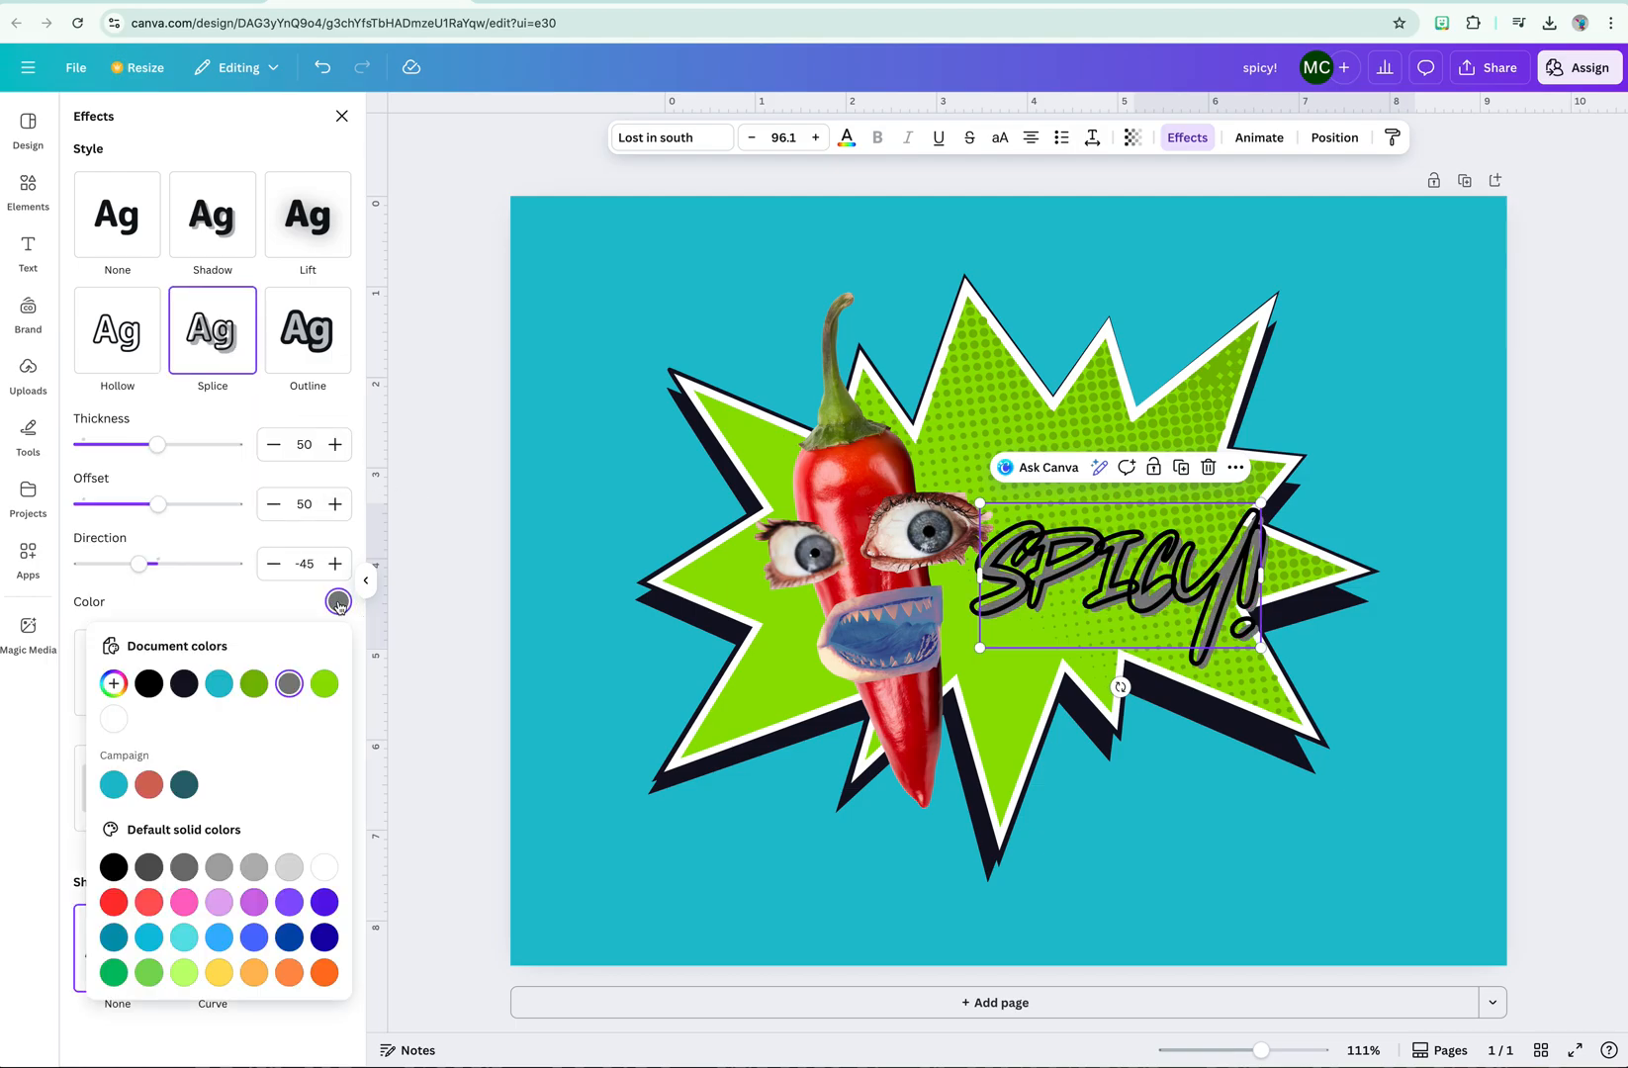
{"action": "left_click", "coordinate": [219, 979]}
- Tilt the "spicy!" heading slightly counterclockwise and move it a little up and closer to the pepper
{"action": "left_click_drag", "start_coordinate": [1123, 689], "coordinate": [1146, 684]}
{"action": "left_click_drag", "start_coordinate": [1124, 574], "coordinate": [1110, 573]}
{"action": "left_click_drag", "start_coordinate": [1131, 681], "coordinate": [1111, 684]}
{"action": "left_click_drag", "start_coordinate": [1127, 574], "coordinate": [1122, 551]}
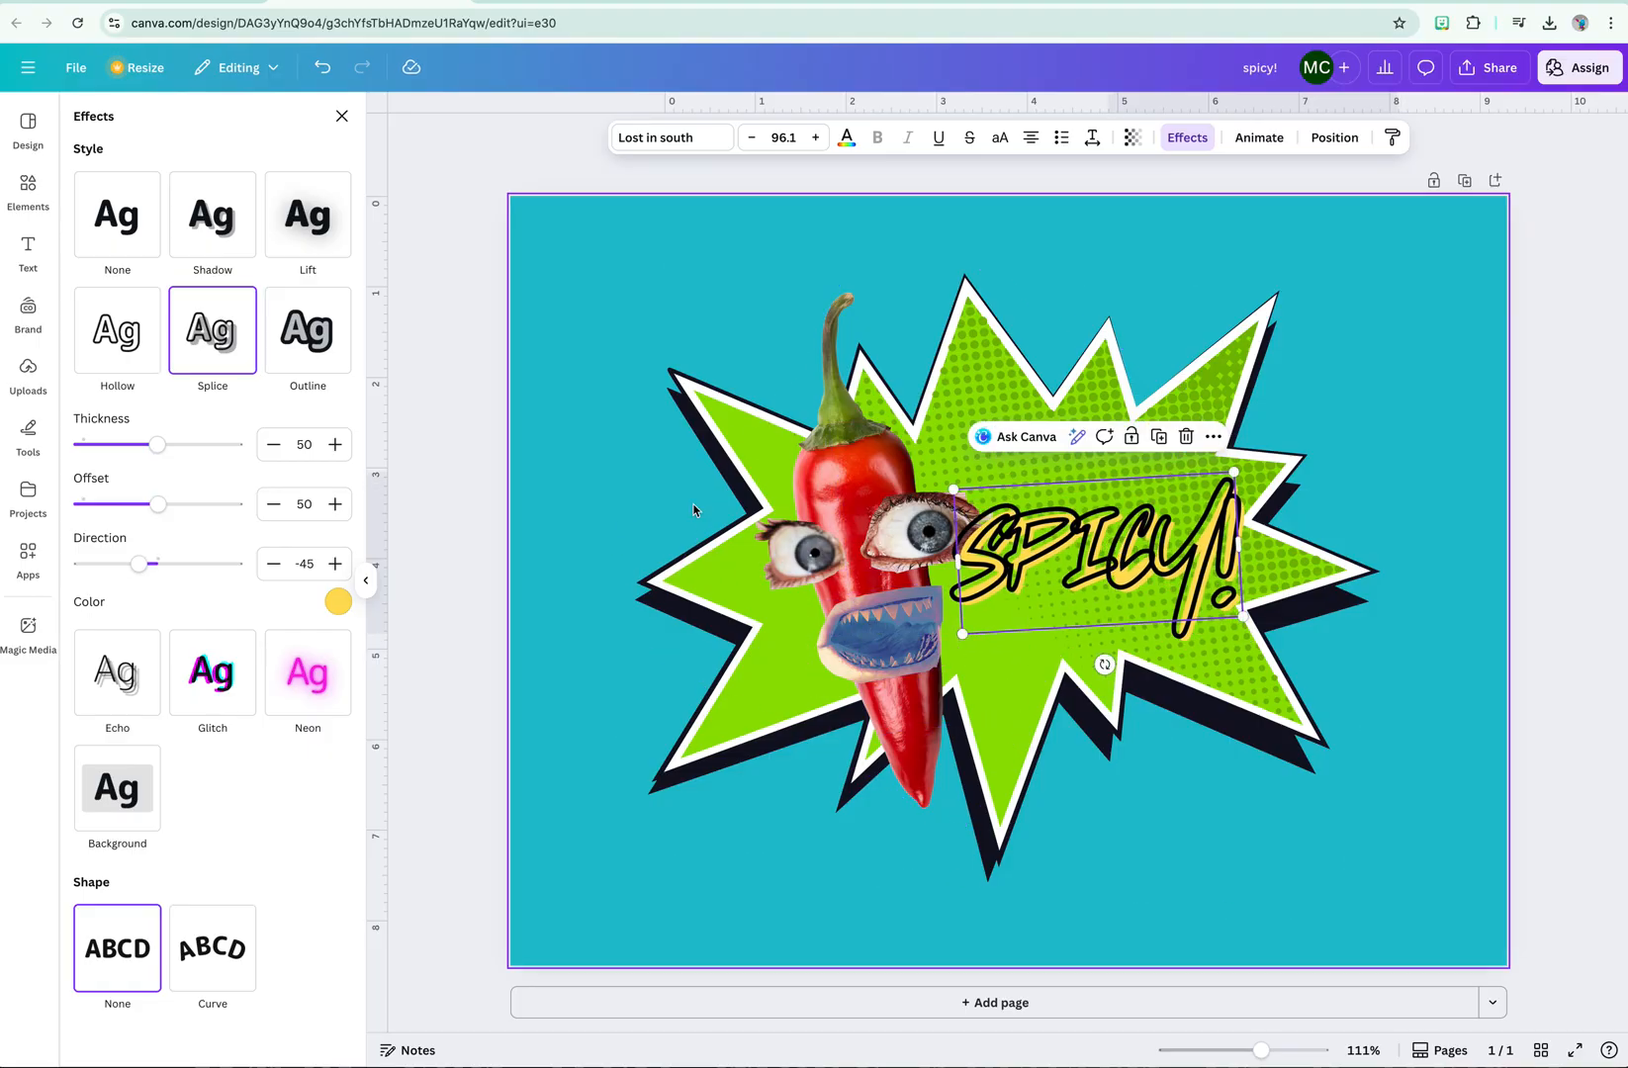
- Place the "spicy!" heading's layer just behind the larger eye and nudge the heading slightly away from the pepper
{"action": "left_click", "coordinate": [1334, 138]}
{"action": "left_click_drag", "start_coordinate": [176, 291], "coordinate": [143, 395]}
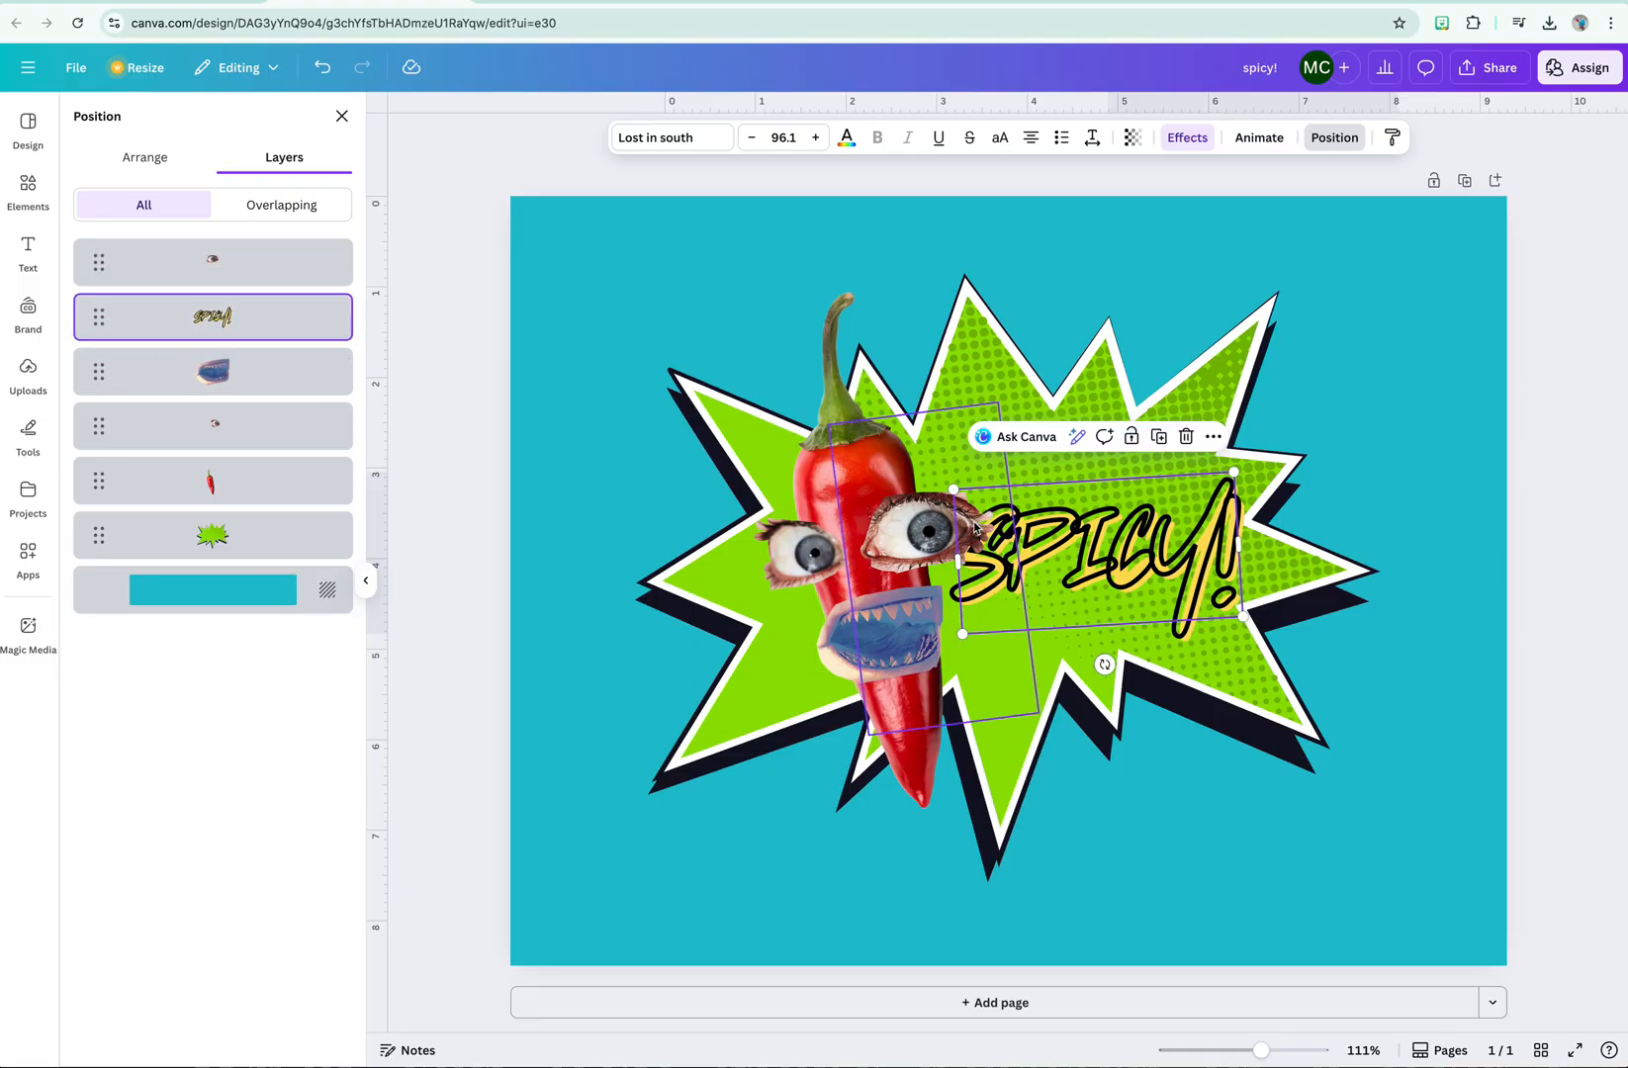
{"action": "left_click_drag", "start_coordinate": [1176, 563], "coordinate": [1188, 564]}
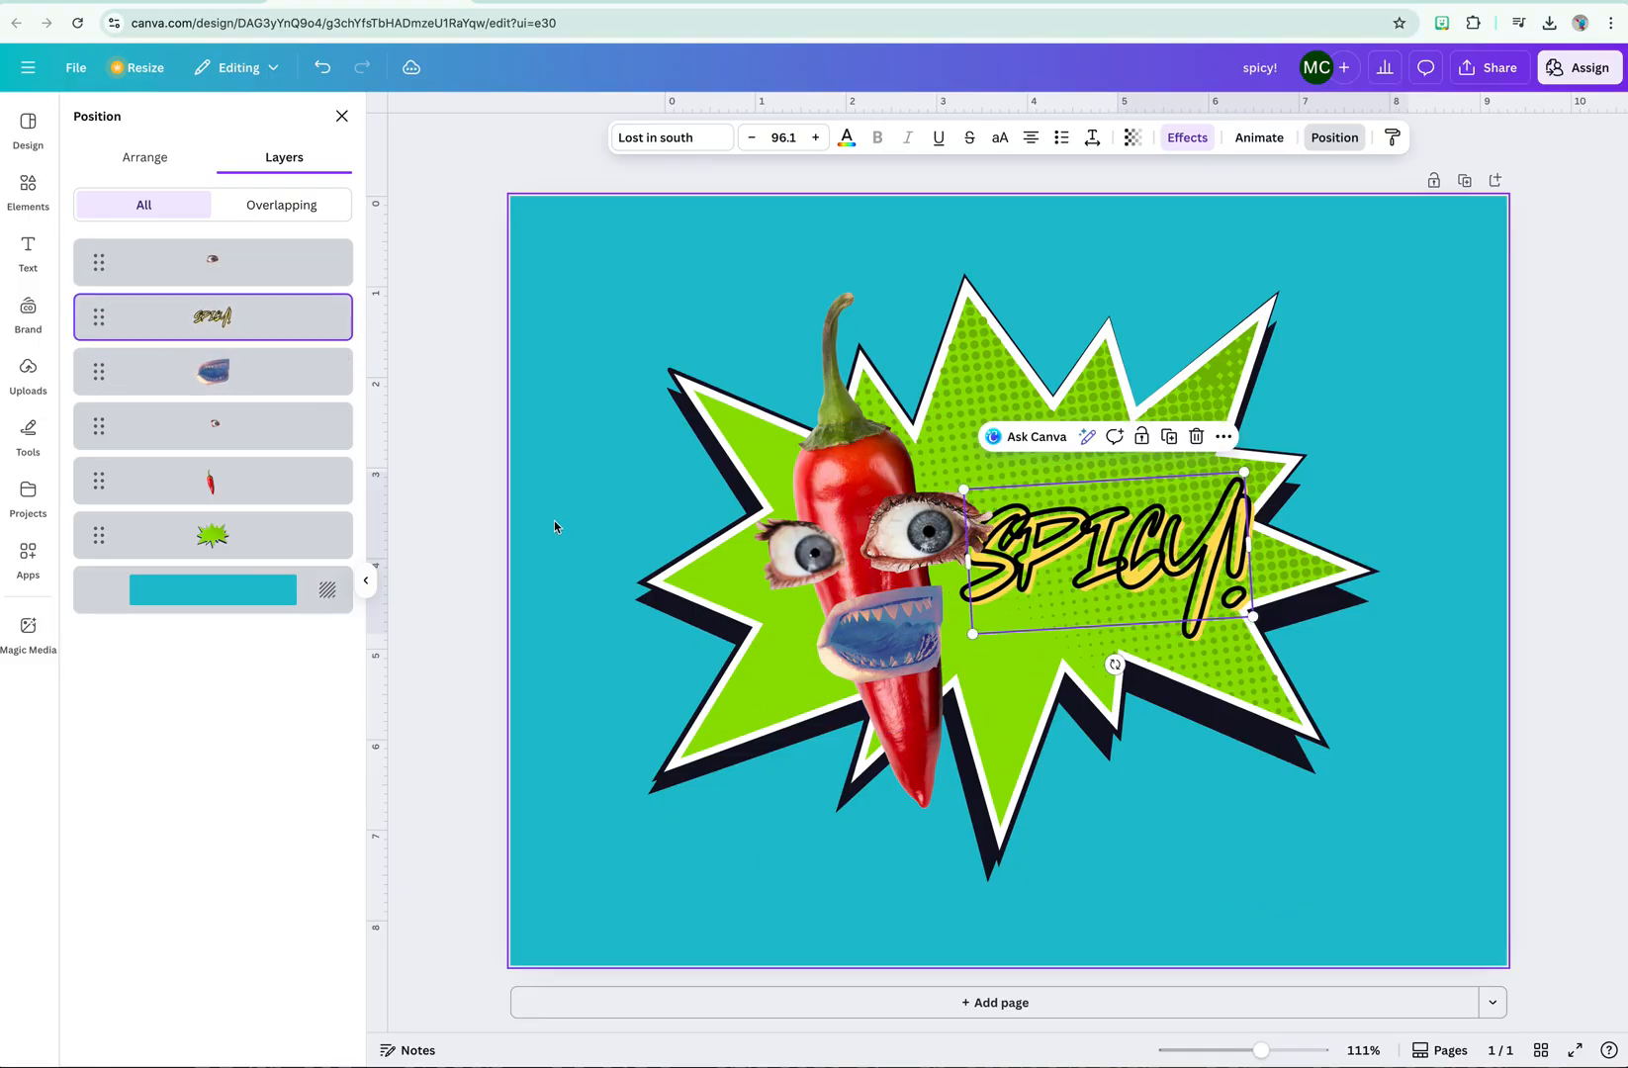
- Change the page background color from turquoise to white
{"action": "left_click", "coordinate": [550, 455]}
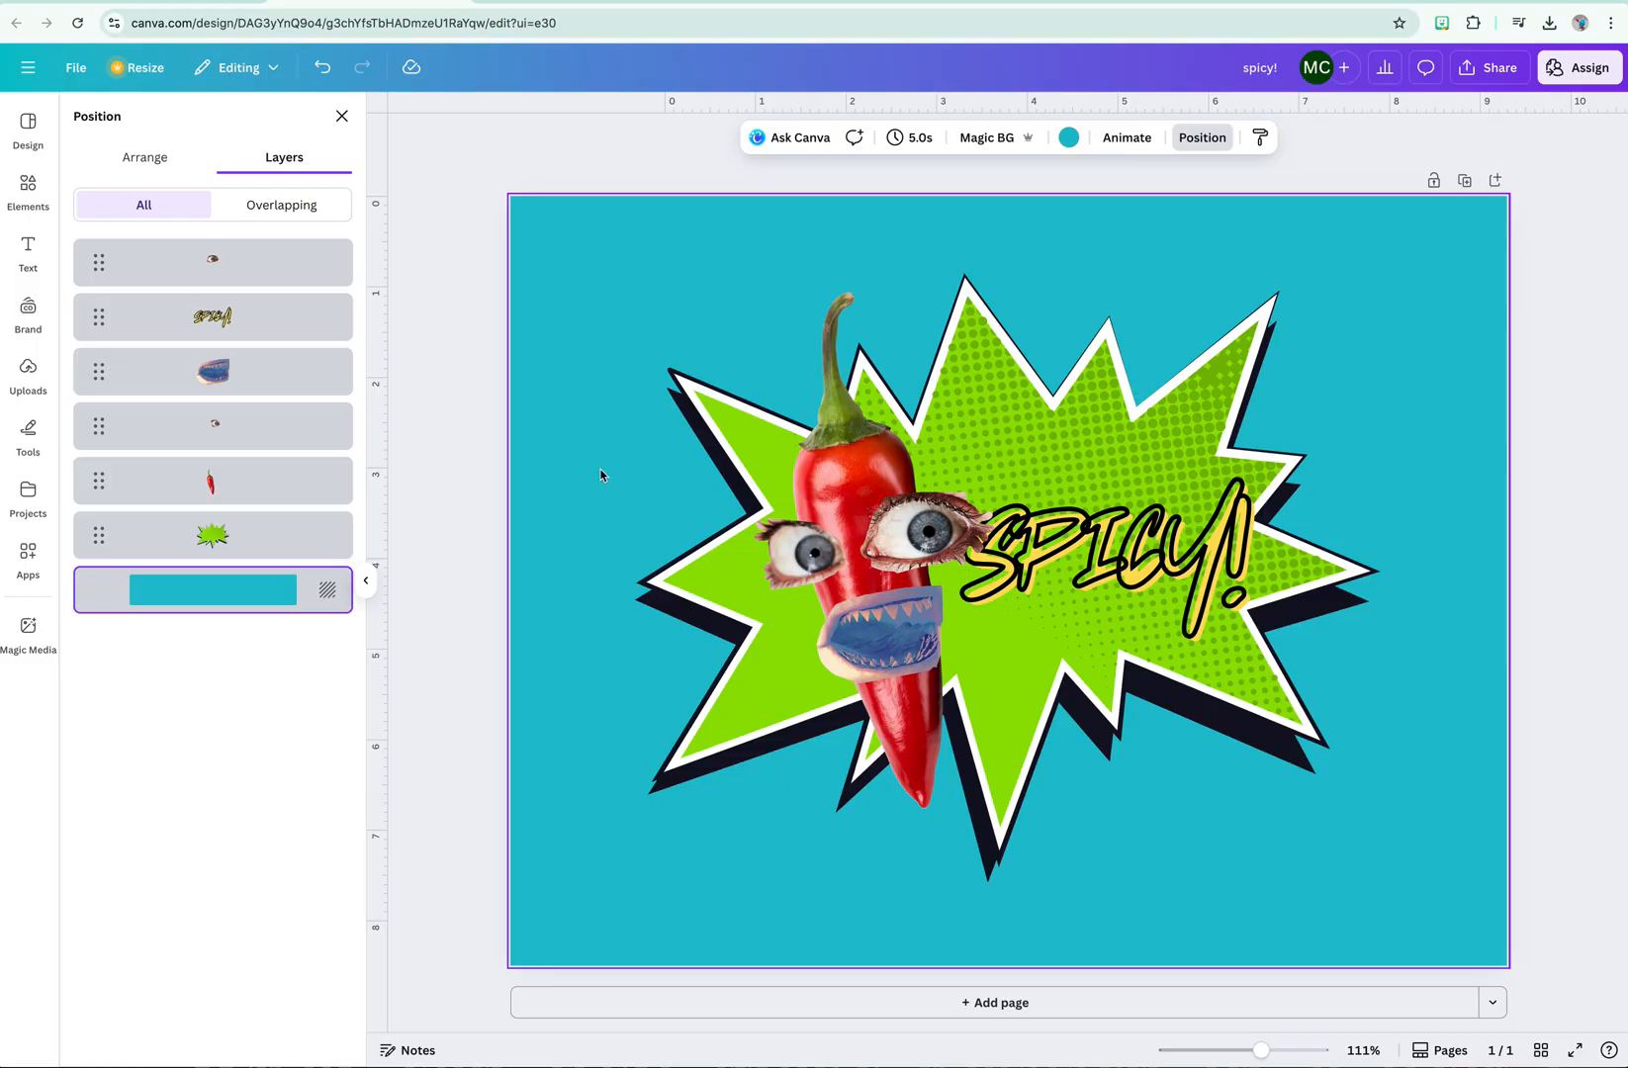
{"action": "left_click", "coordinate": [1068, 137]}
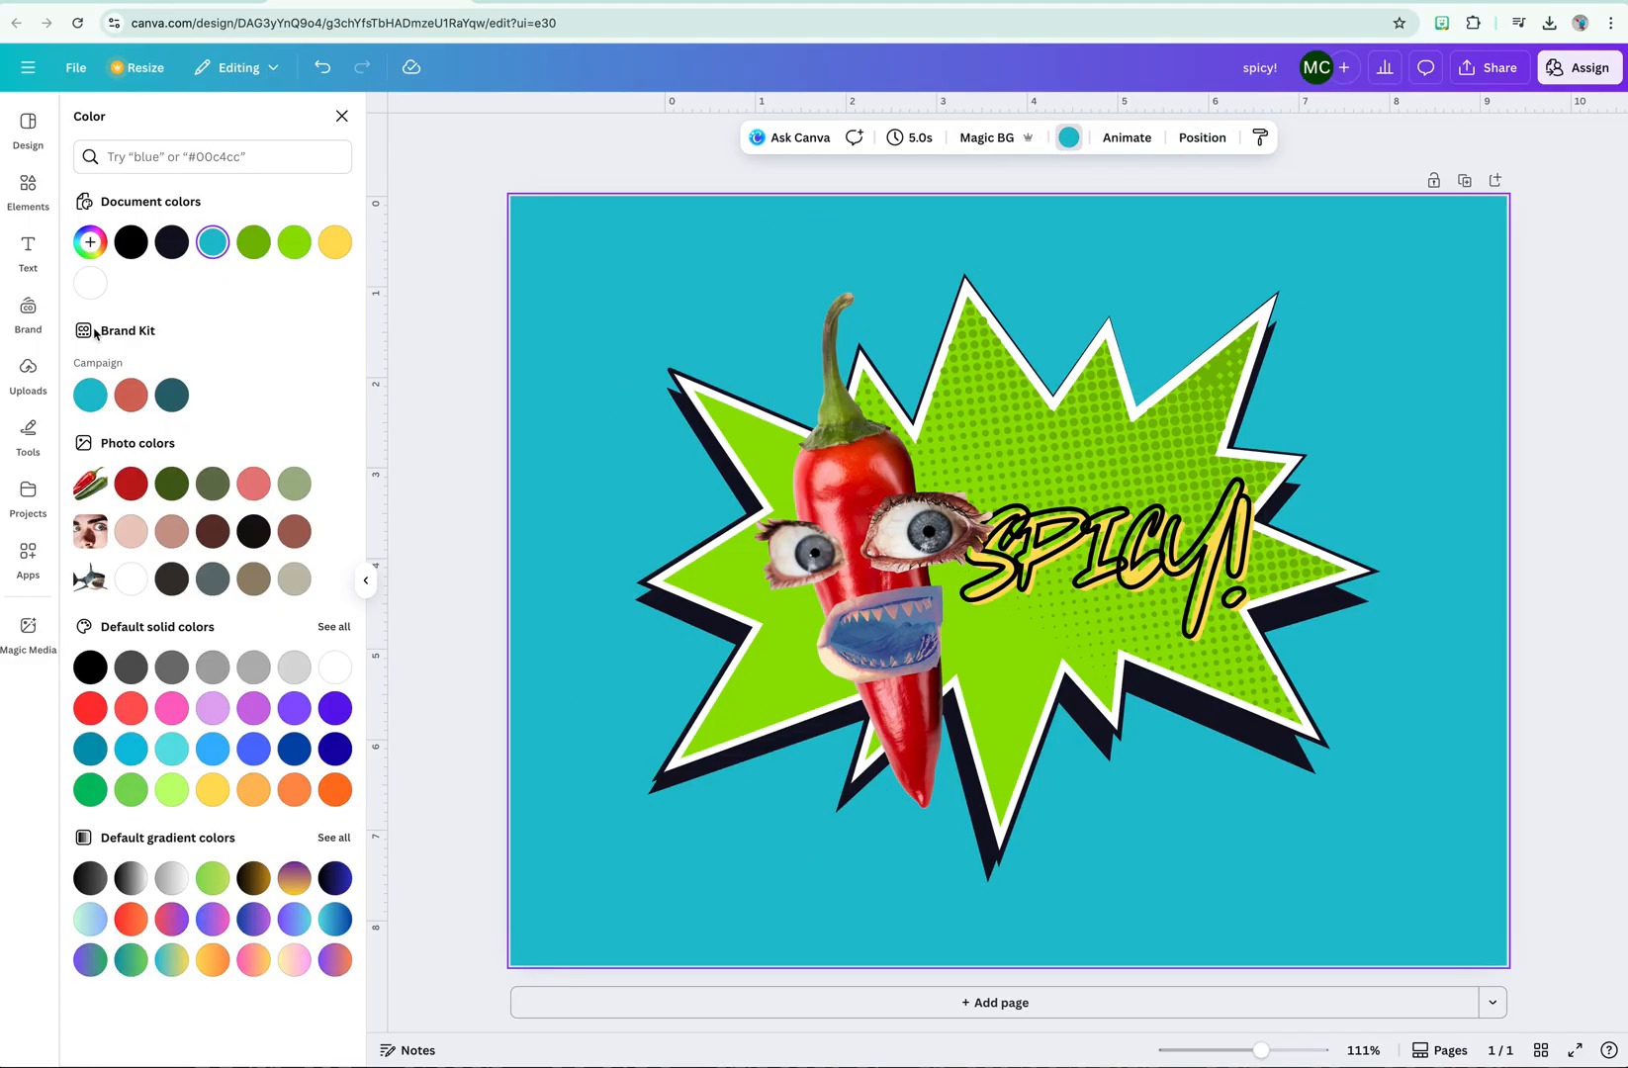
{"action": "left_click", "coordinate": [90, 283]}
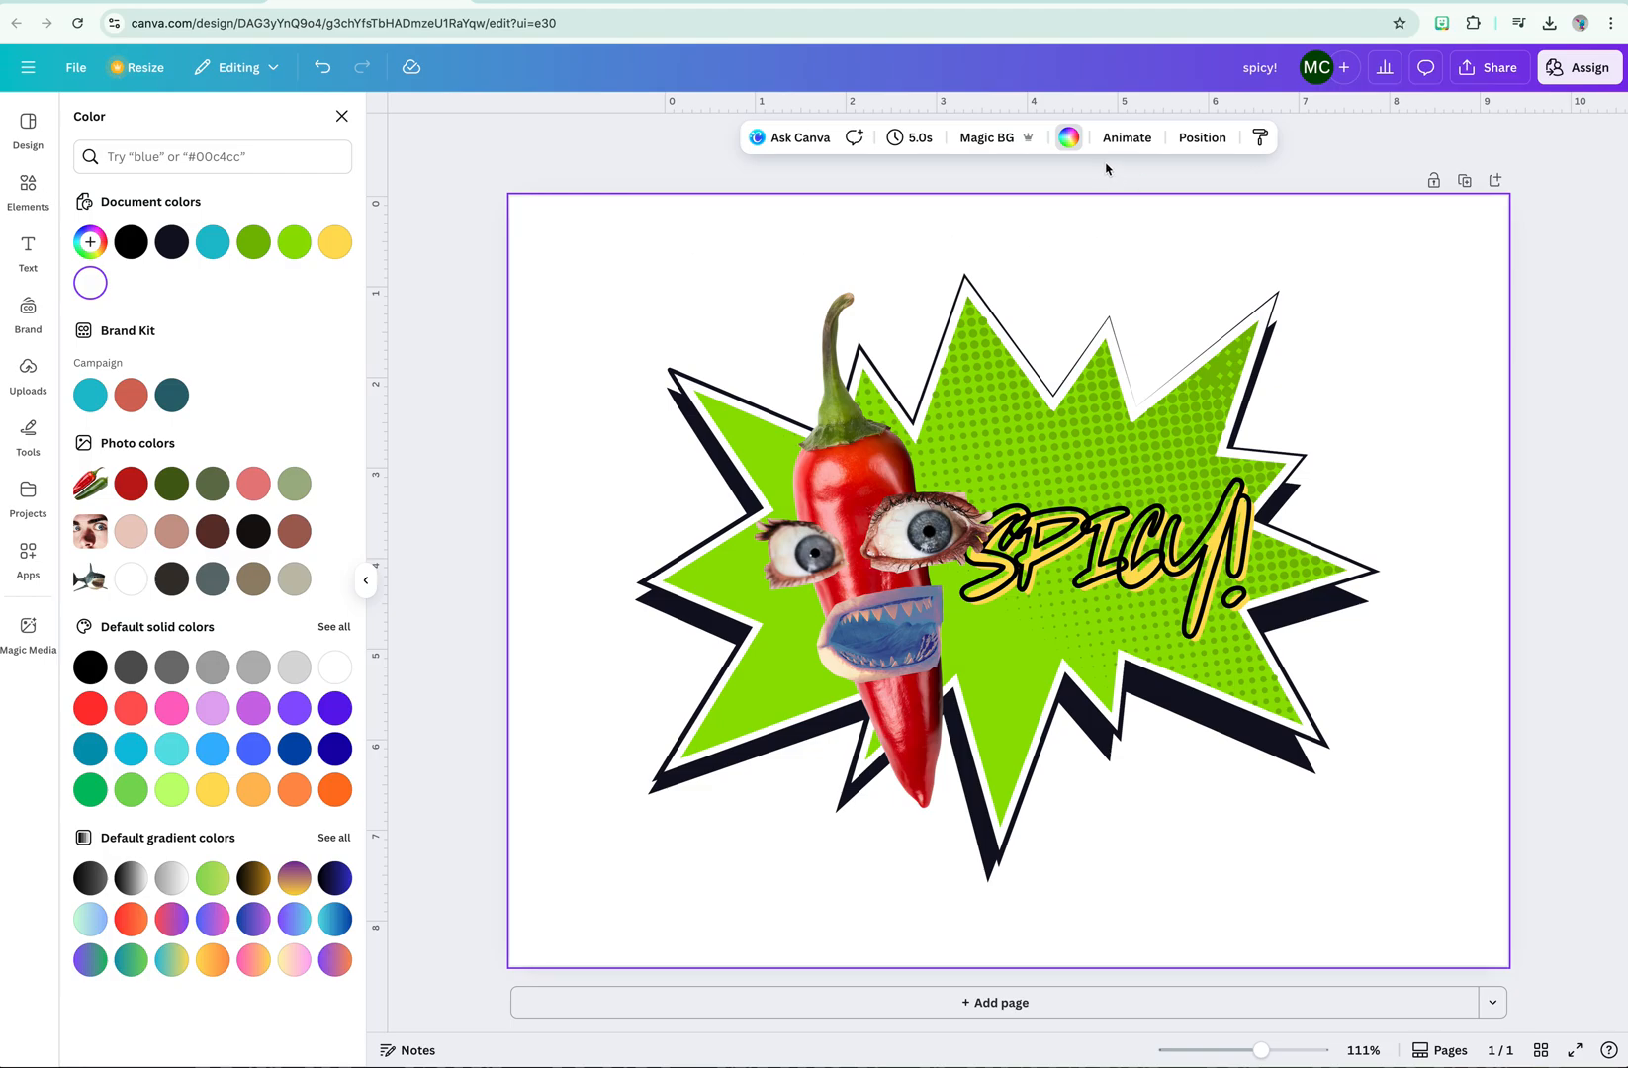
- Add a square frame from the basic shapes and stretch it to cover the whole page
{"action": "left_click", "coordinate": [30, 193]}
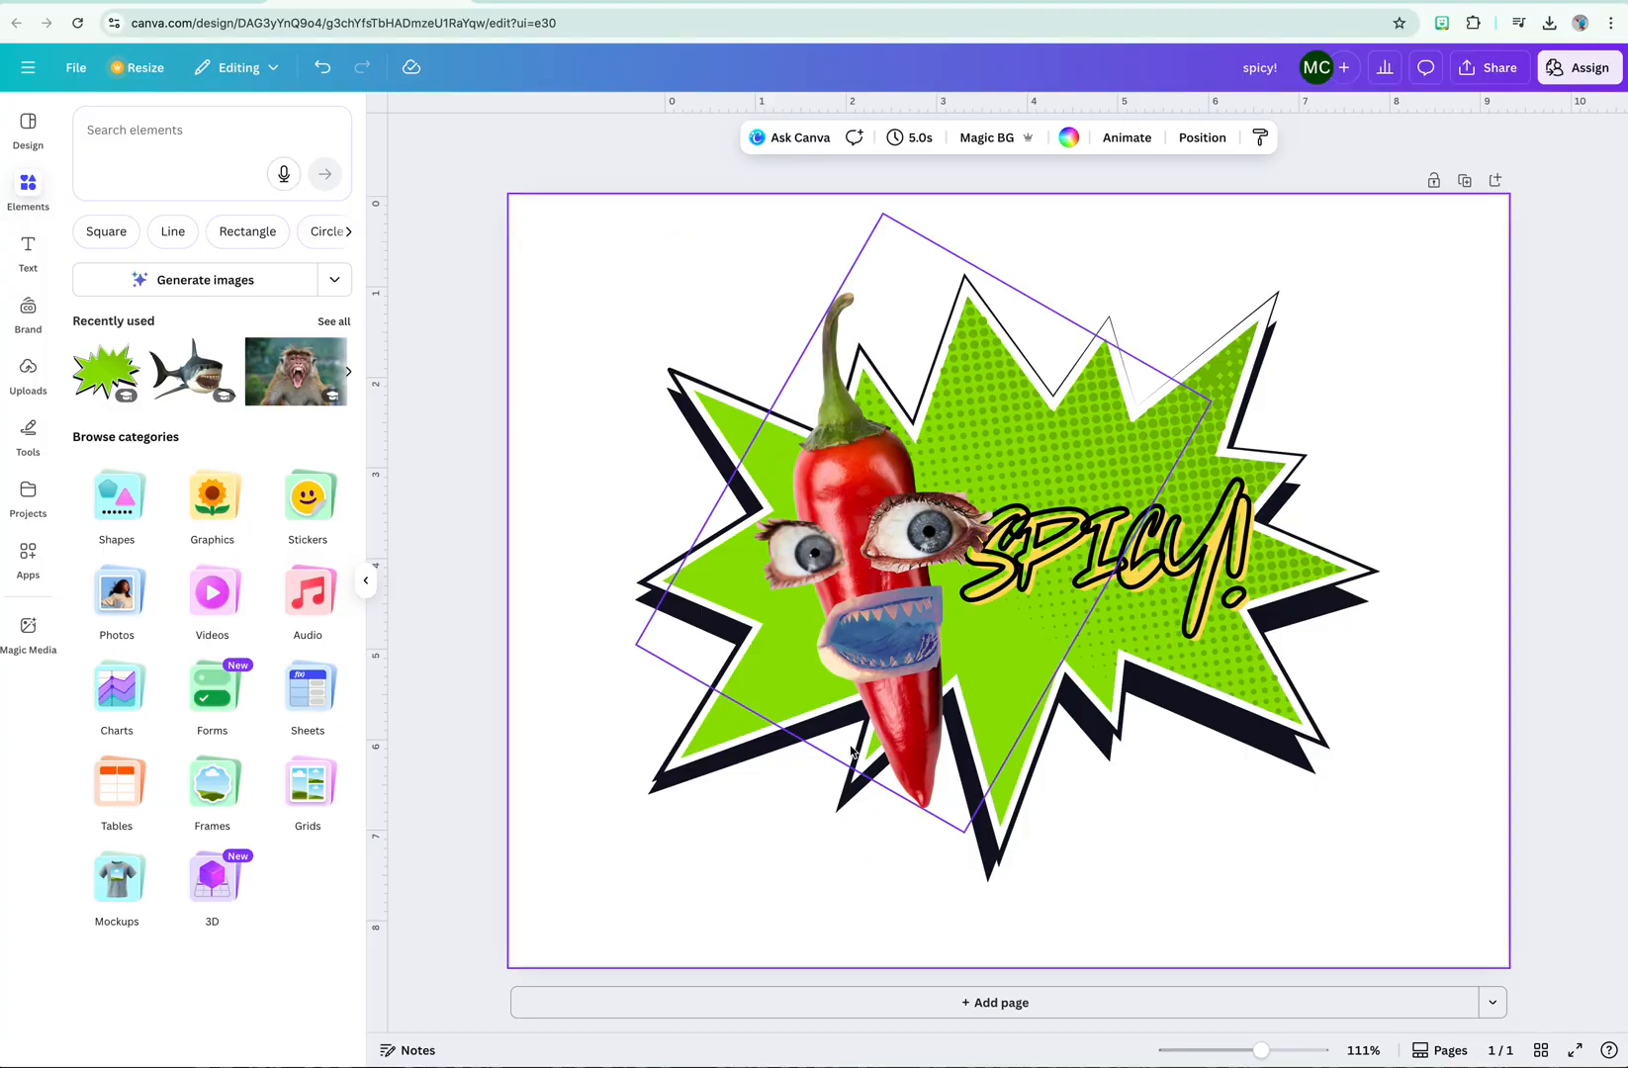
{"action": "left_click", "coordinate": [214, 787]}
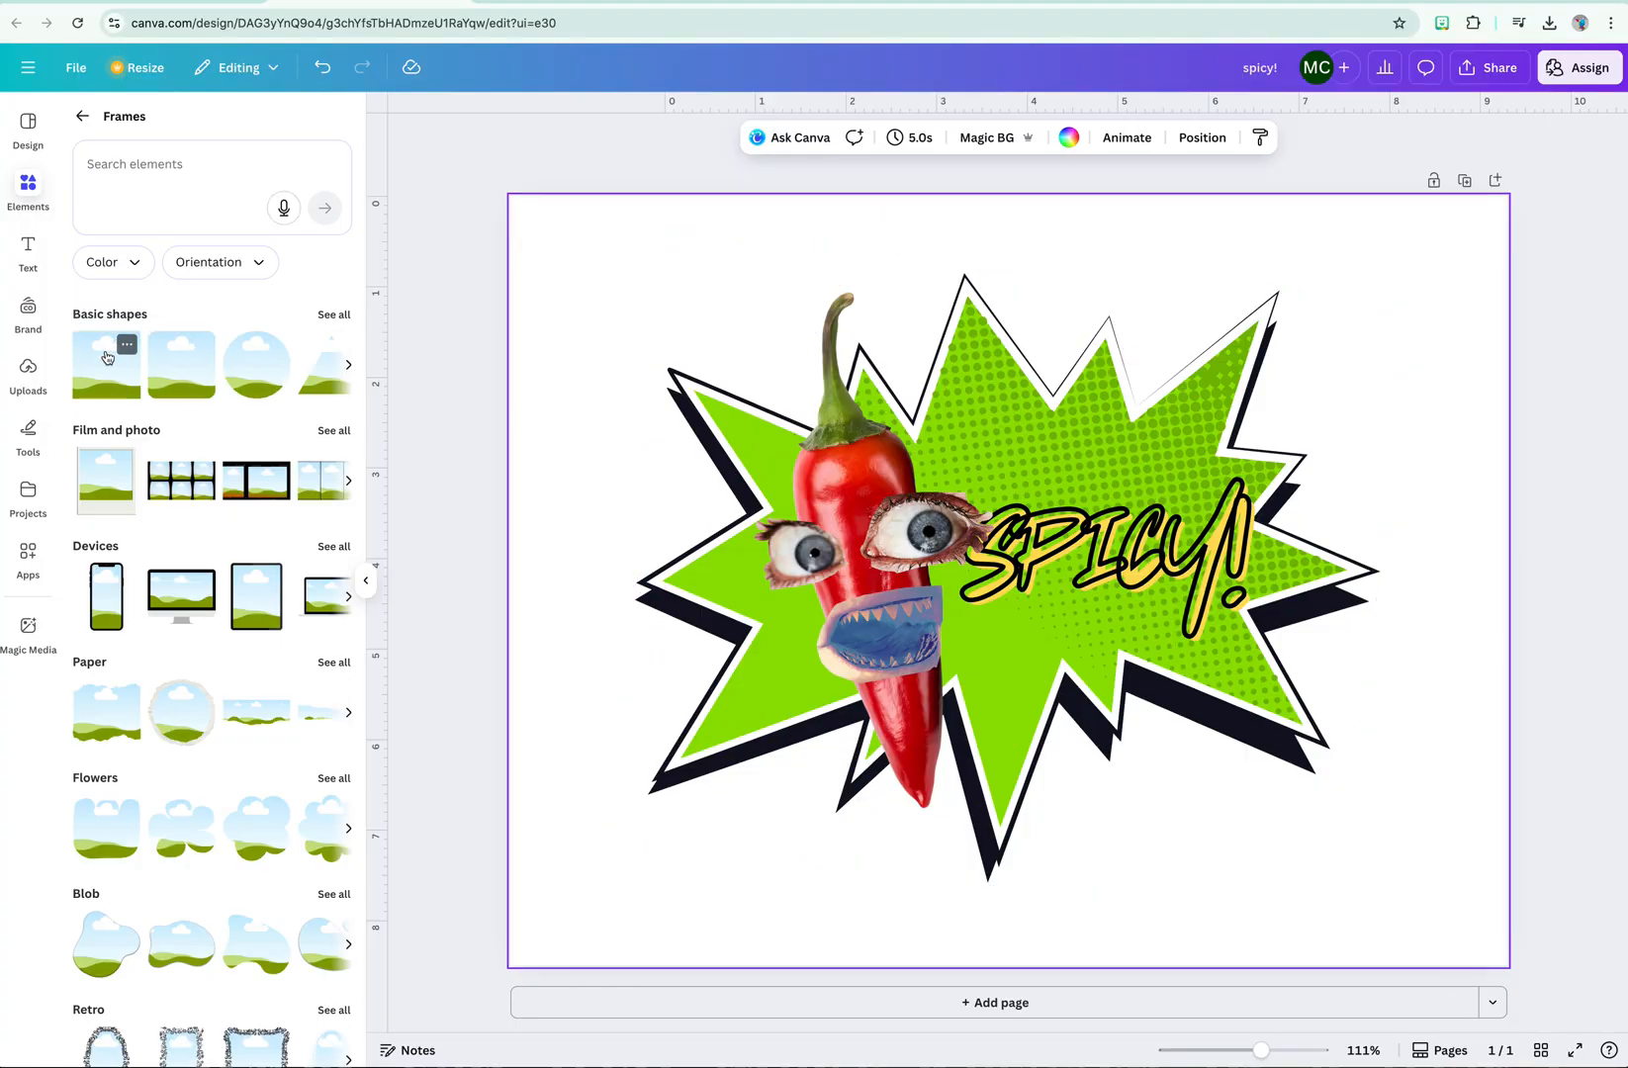
{"action": "left_click", "coordinate": [107, 360]}
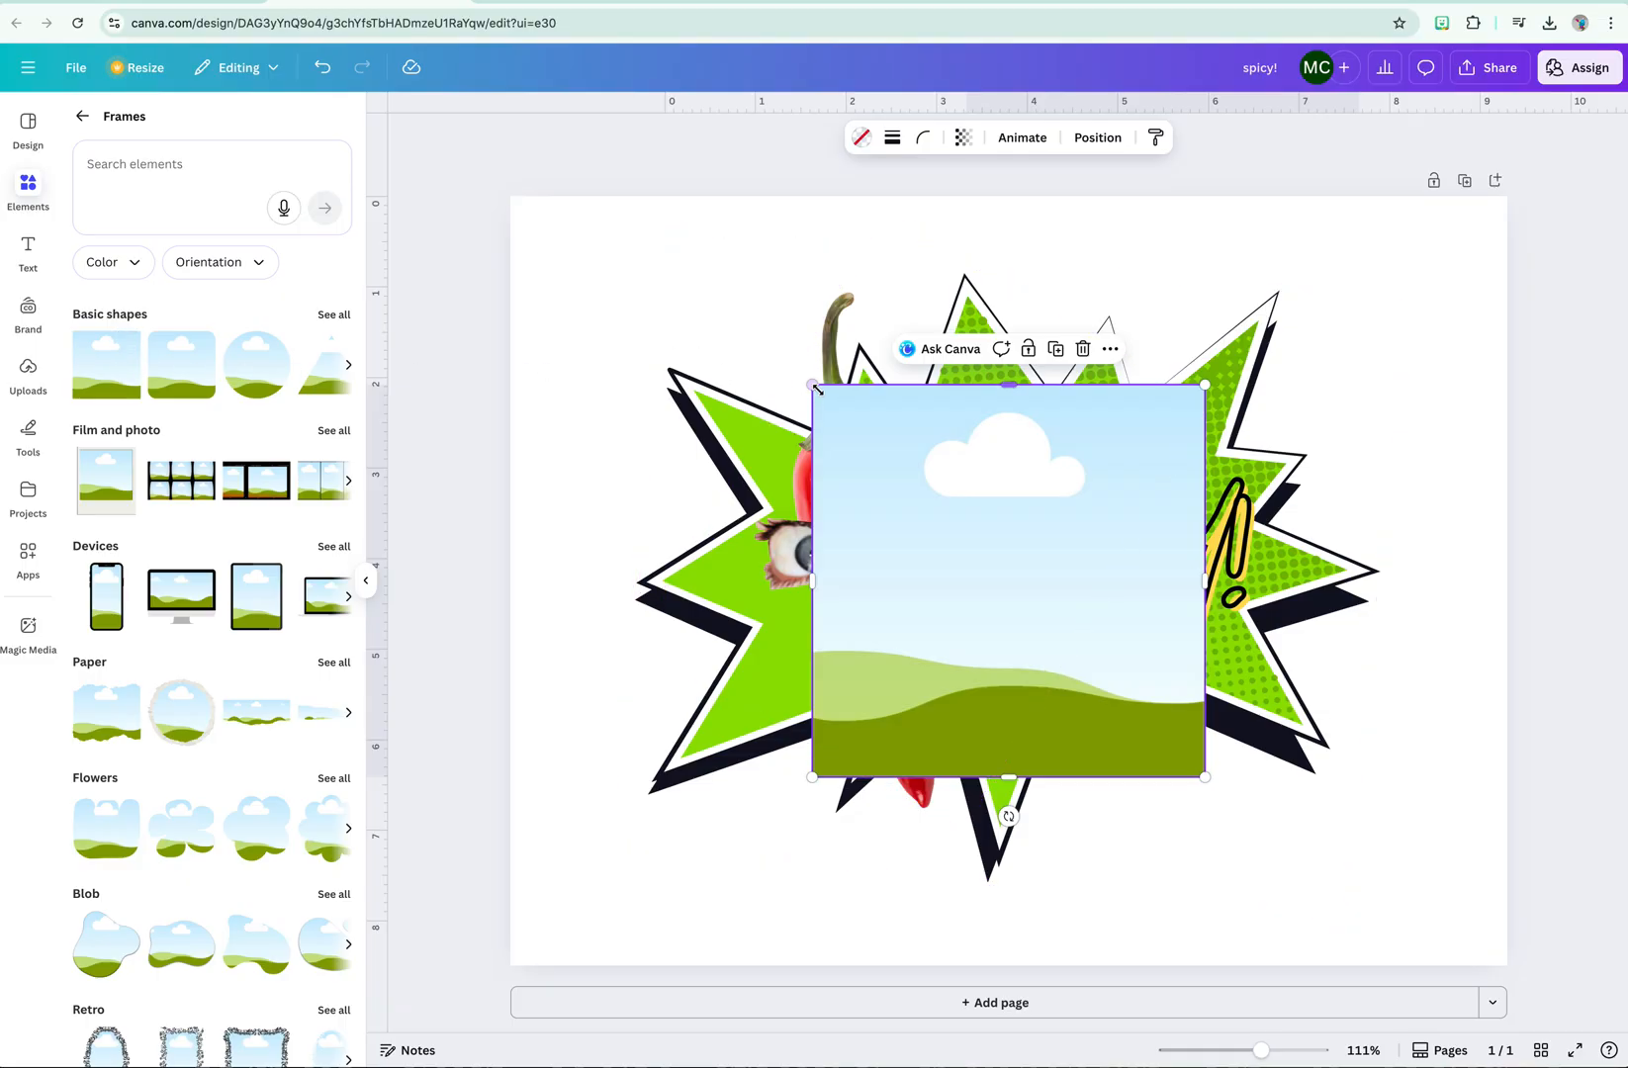
{"action": "left_click_drag", "start_coordinate": [813, 577], "coordinate": [510, 578]}
{"action": "left_click_drag", "start_coordinate": [859, 382], "coordinate": [856, 196]}
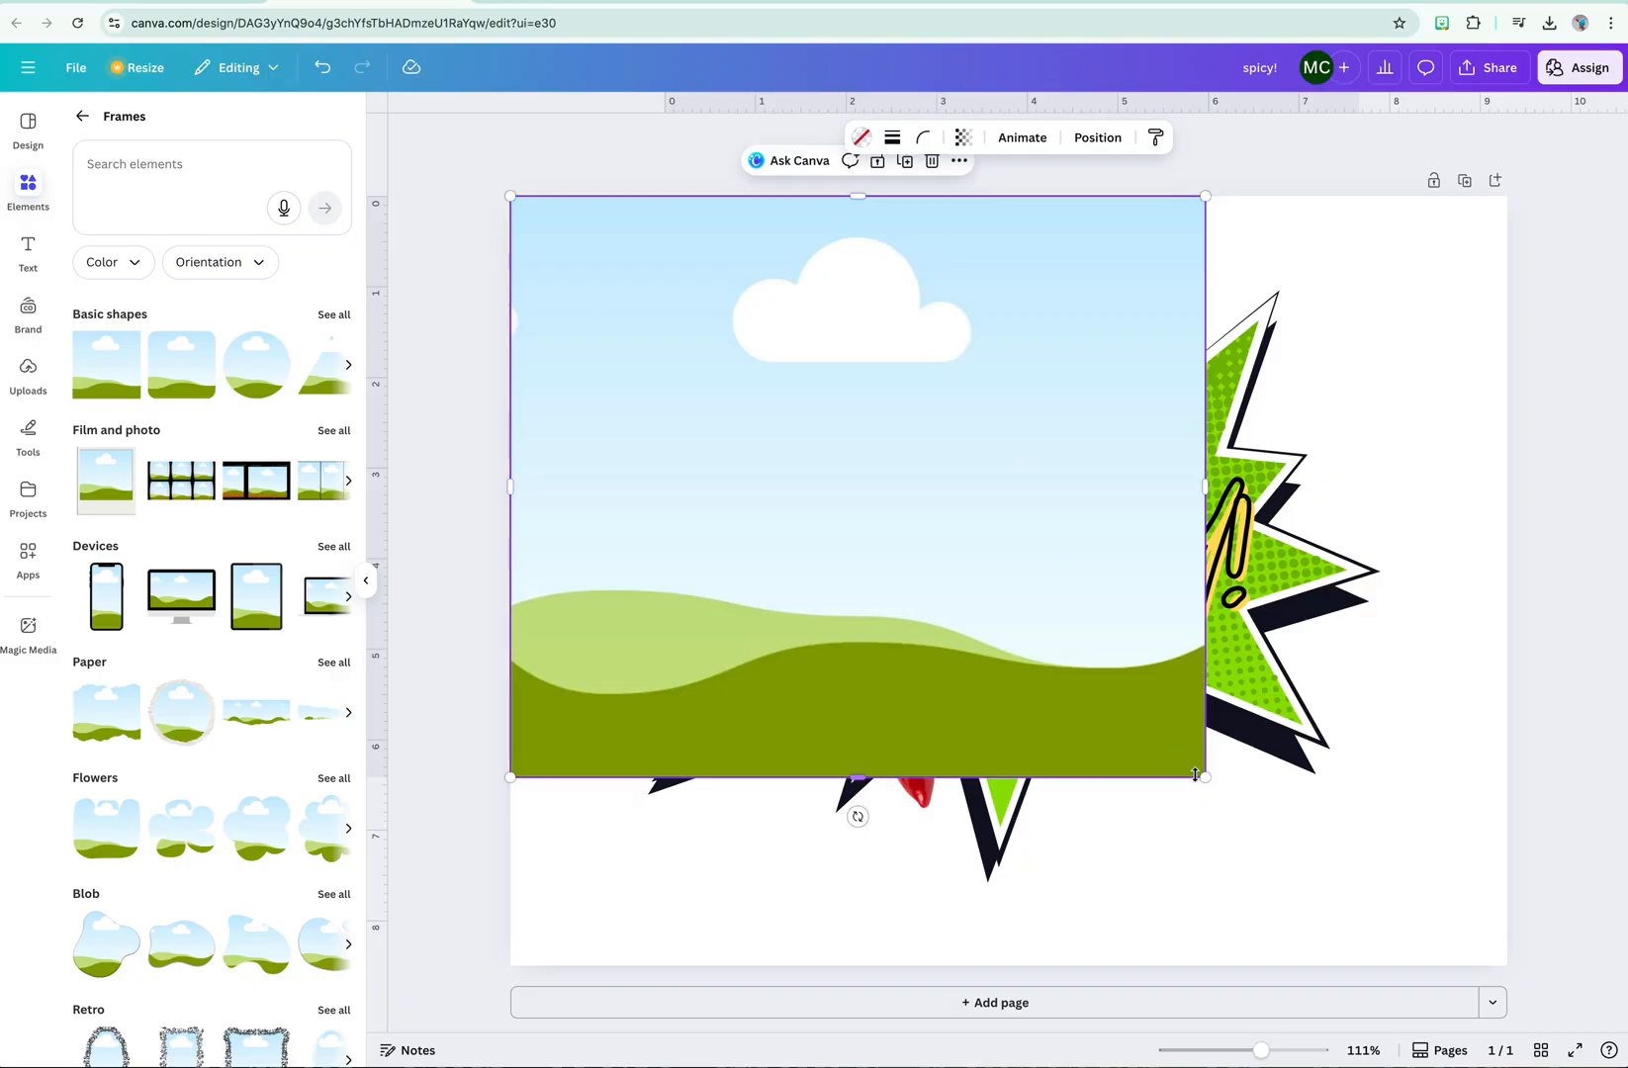
{"action": "left_click_drag", "start_coordinate": [1205, 778], "coordinate": [1433, 964]}
{"action": "left_click_drag", "start_coordinate": [1430, 559], "coordinate": [1506, 582]}
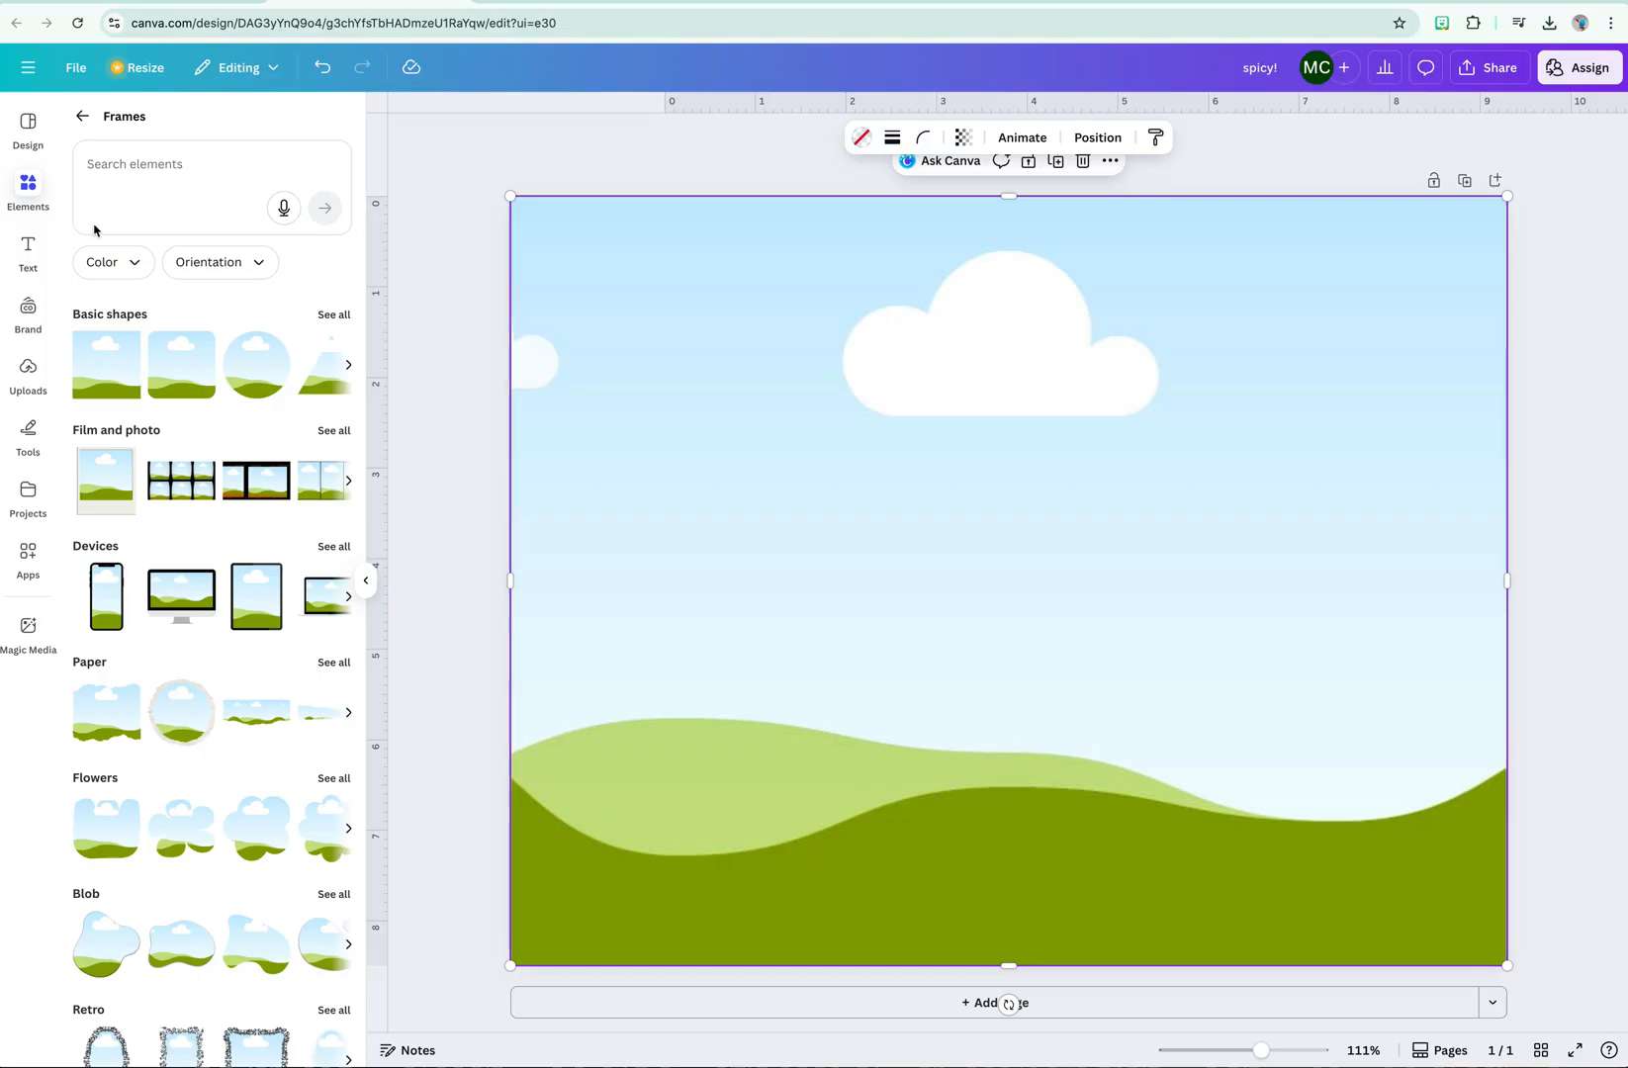
- Move the full-page frame behind the starburst in the layer order
{"action": "left_click", "coordinate": [1115, 140]}
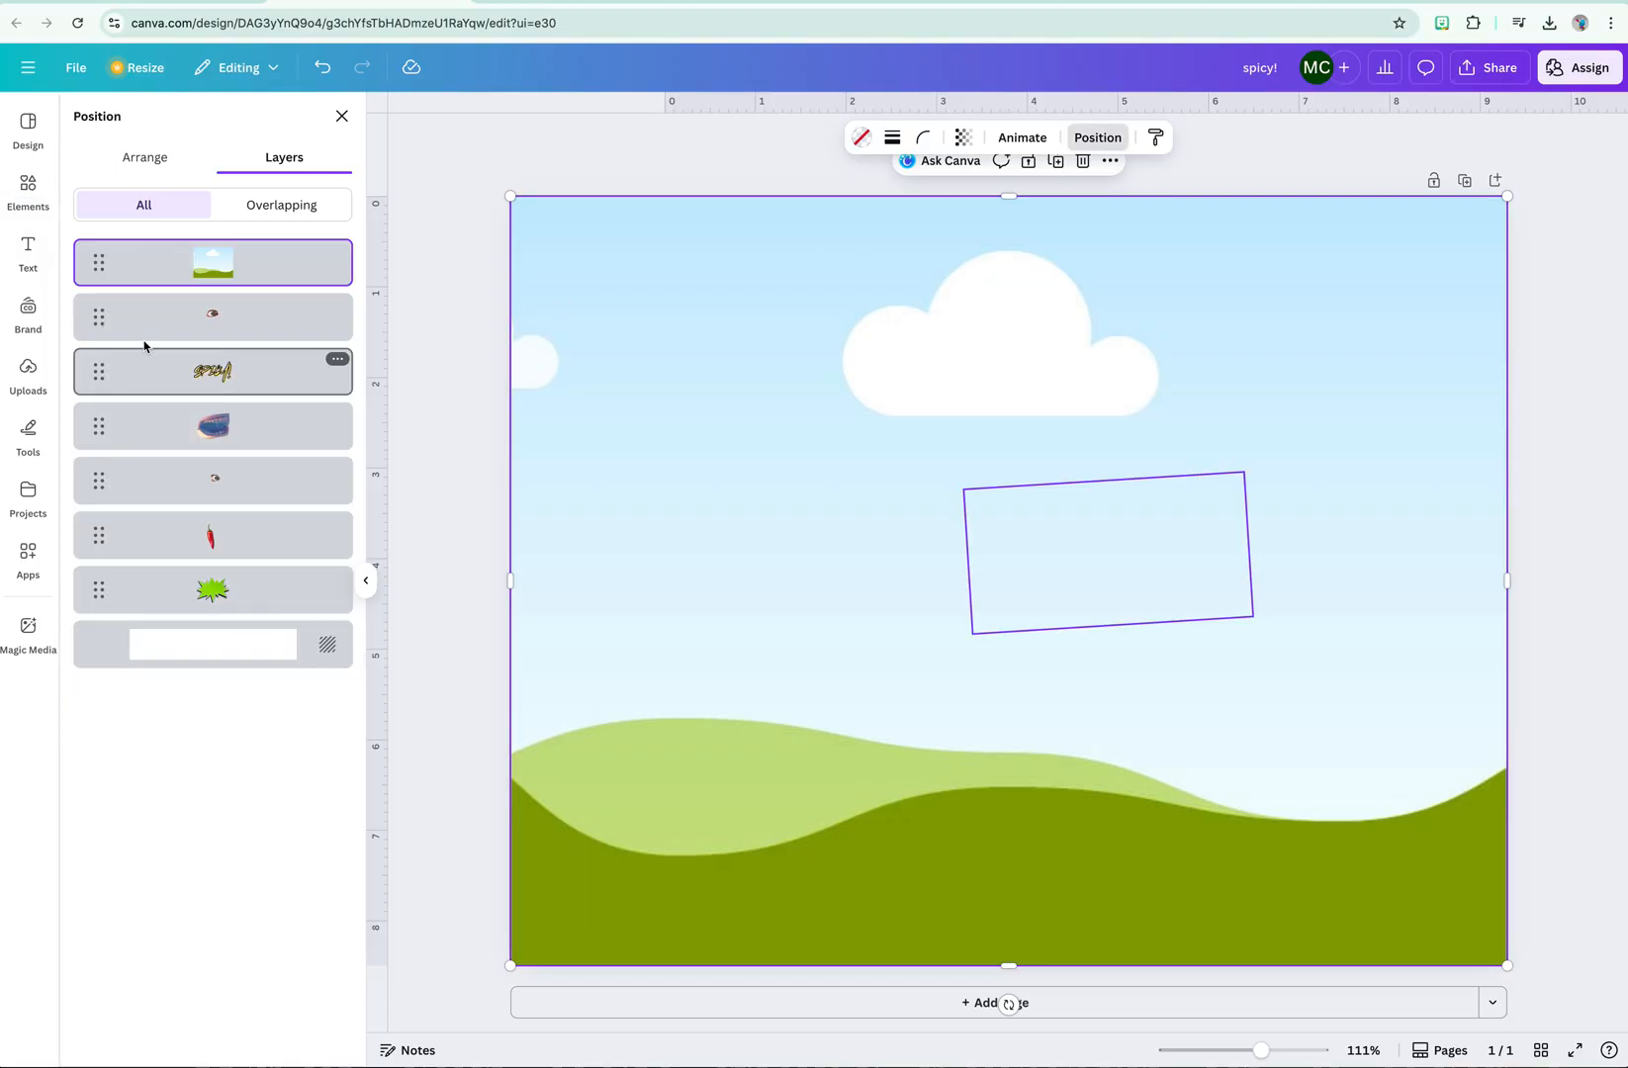
{"action": "left_click_drag", "start_coordinate": [178, 269], "coordinate": [202, 619]}
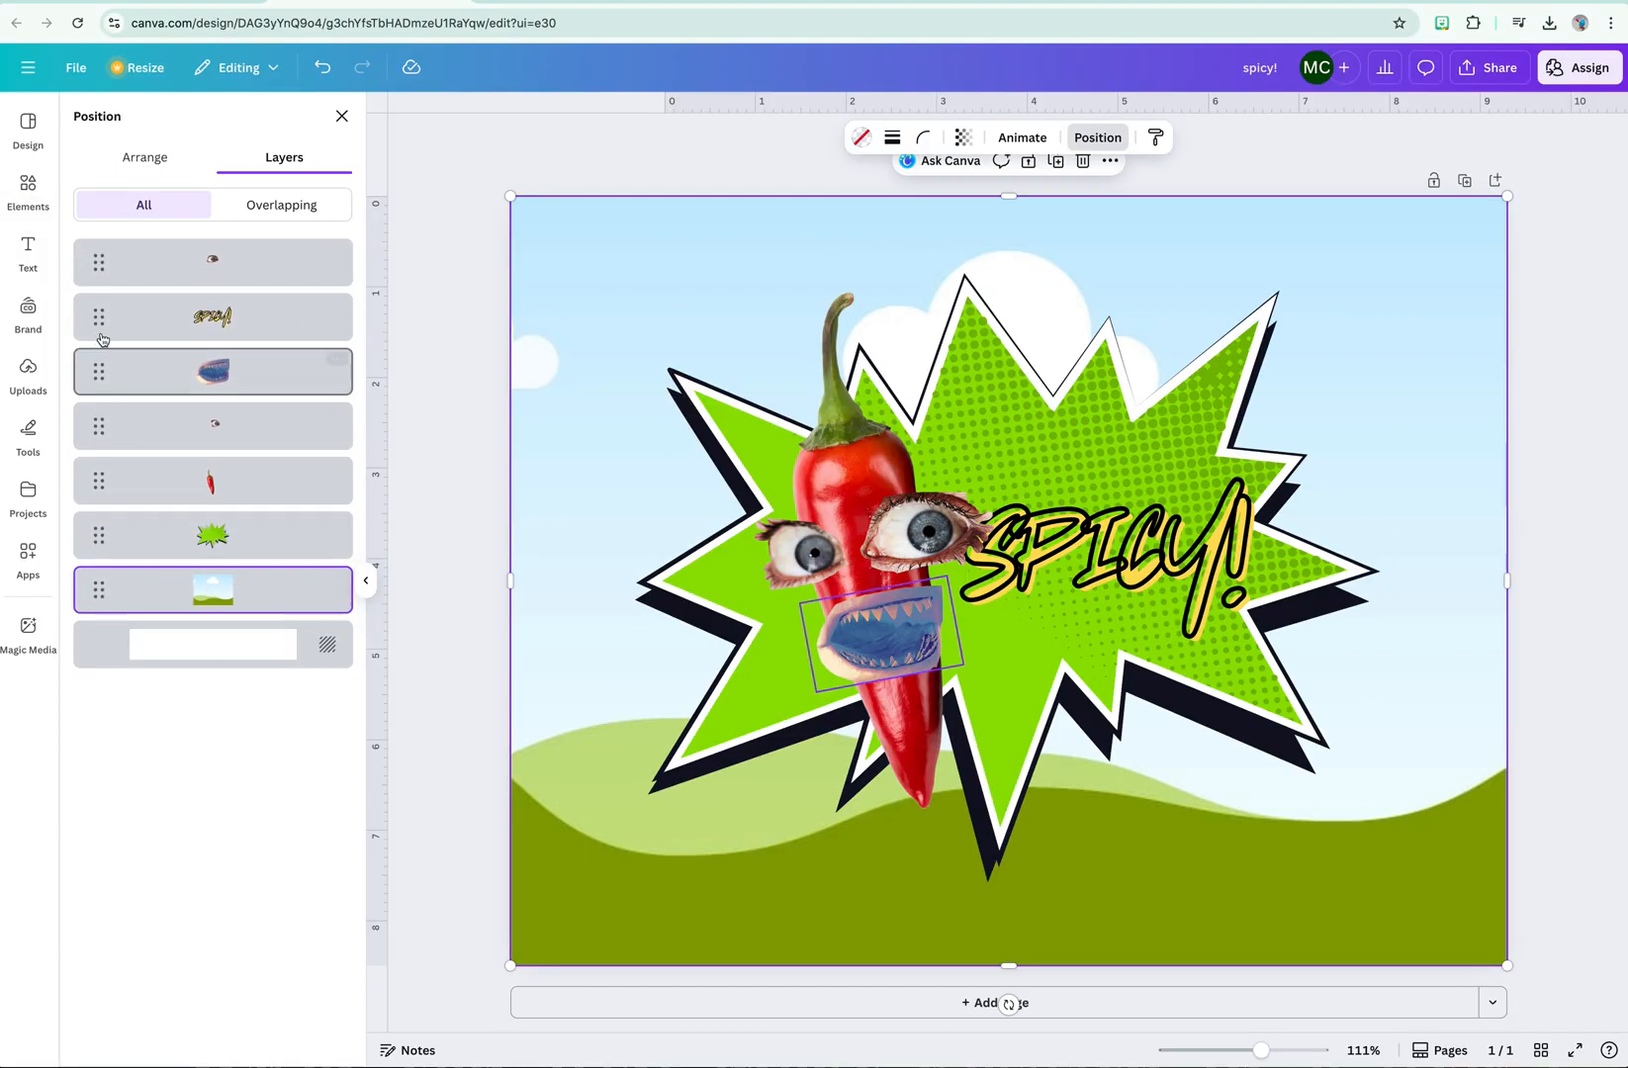
- Search the elements for "fire", filter to photos and fill the background frame with the first flames-on-black photo
{"action": "left_click", "coordinate": [27, 188]}
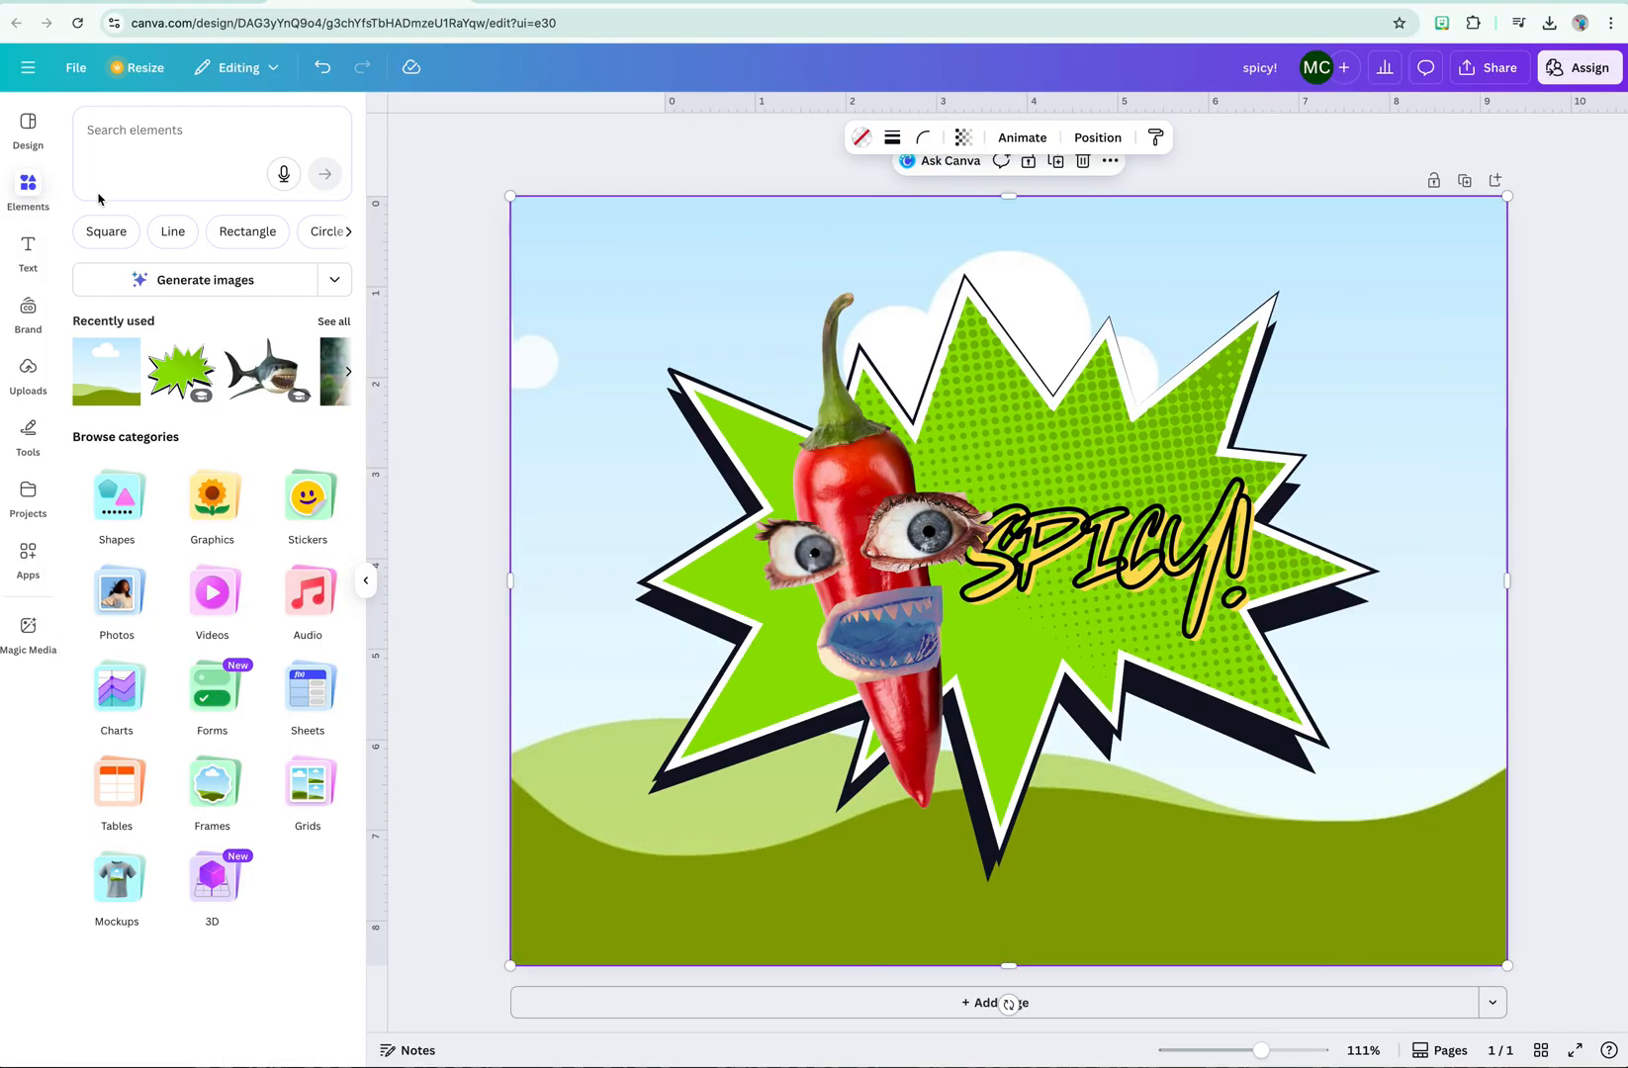
{"action": "left_click", "coordinate": [89, 143]}
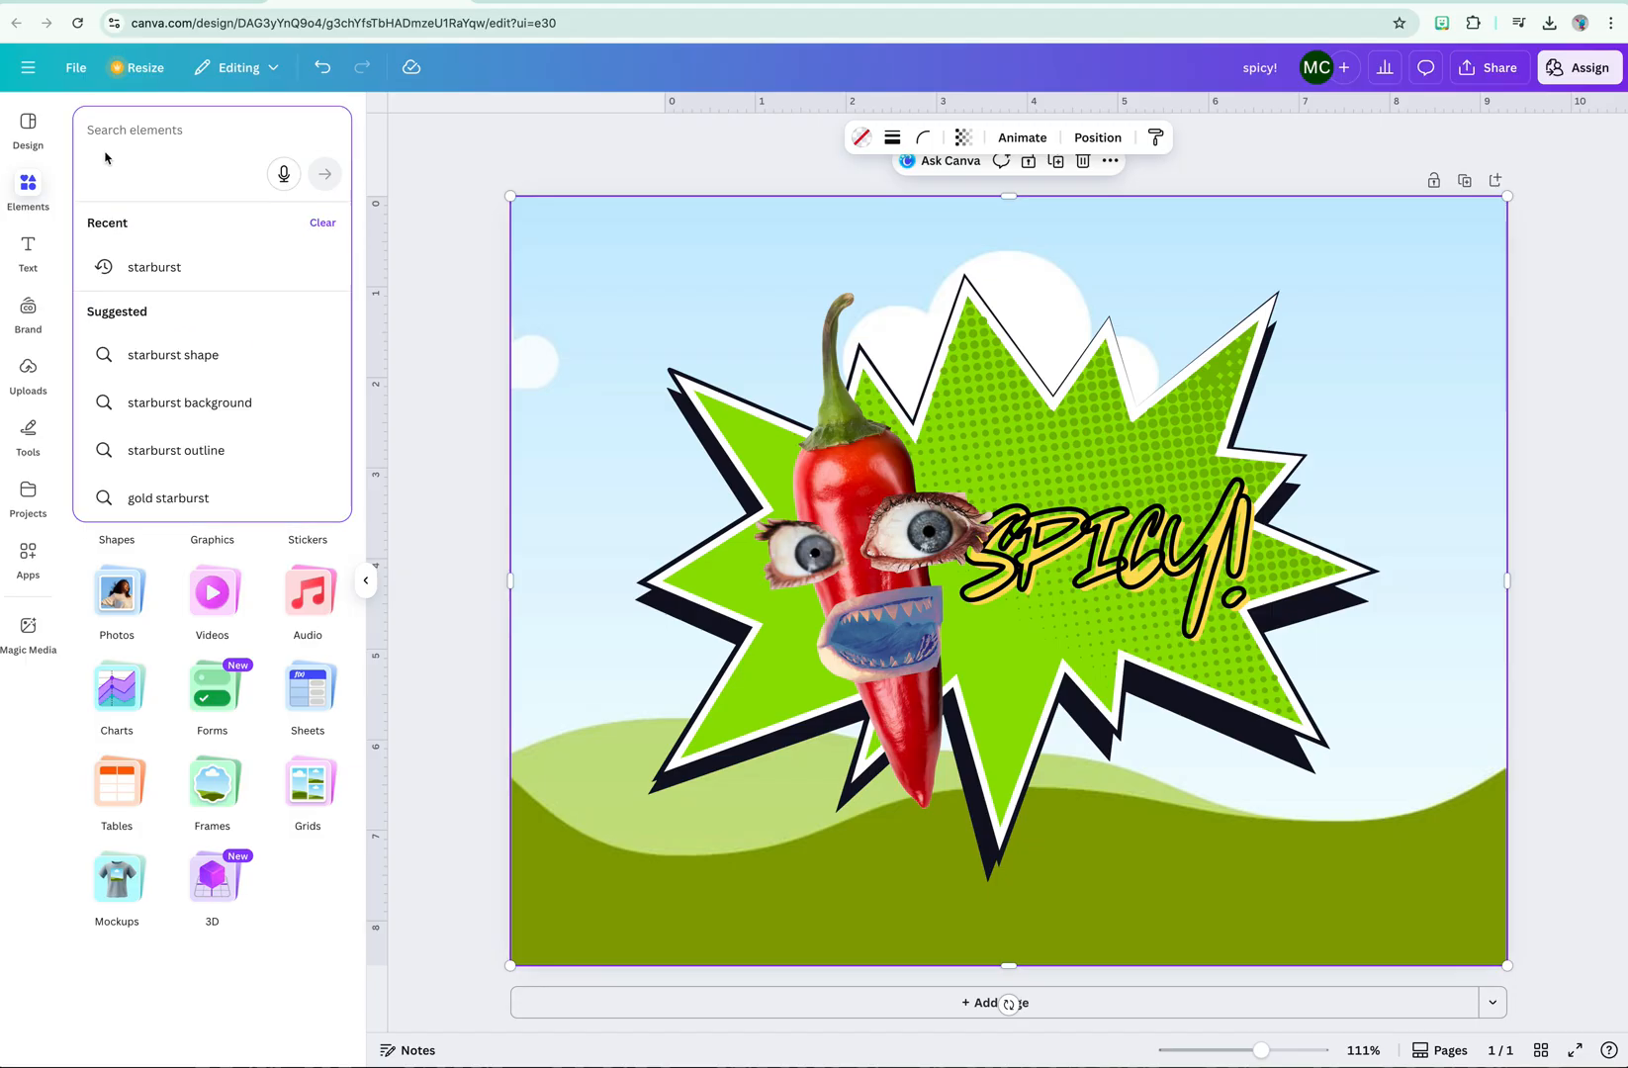
{"action": "type", "text": "fire"}
{"action": "key", "text": "Return"}
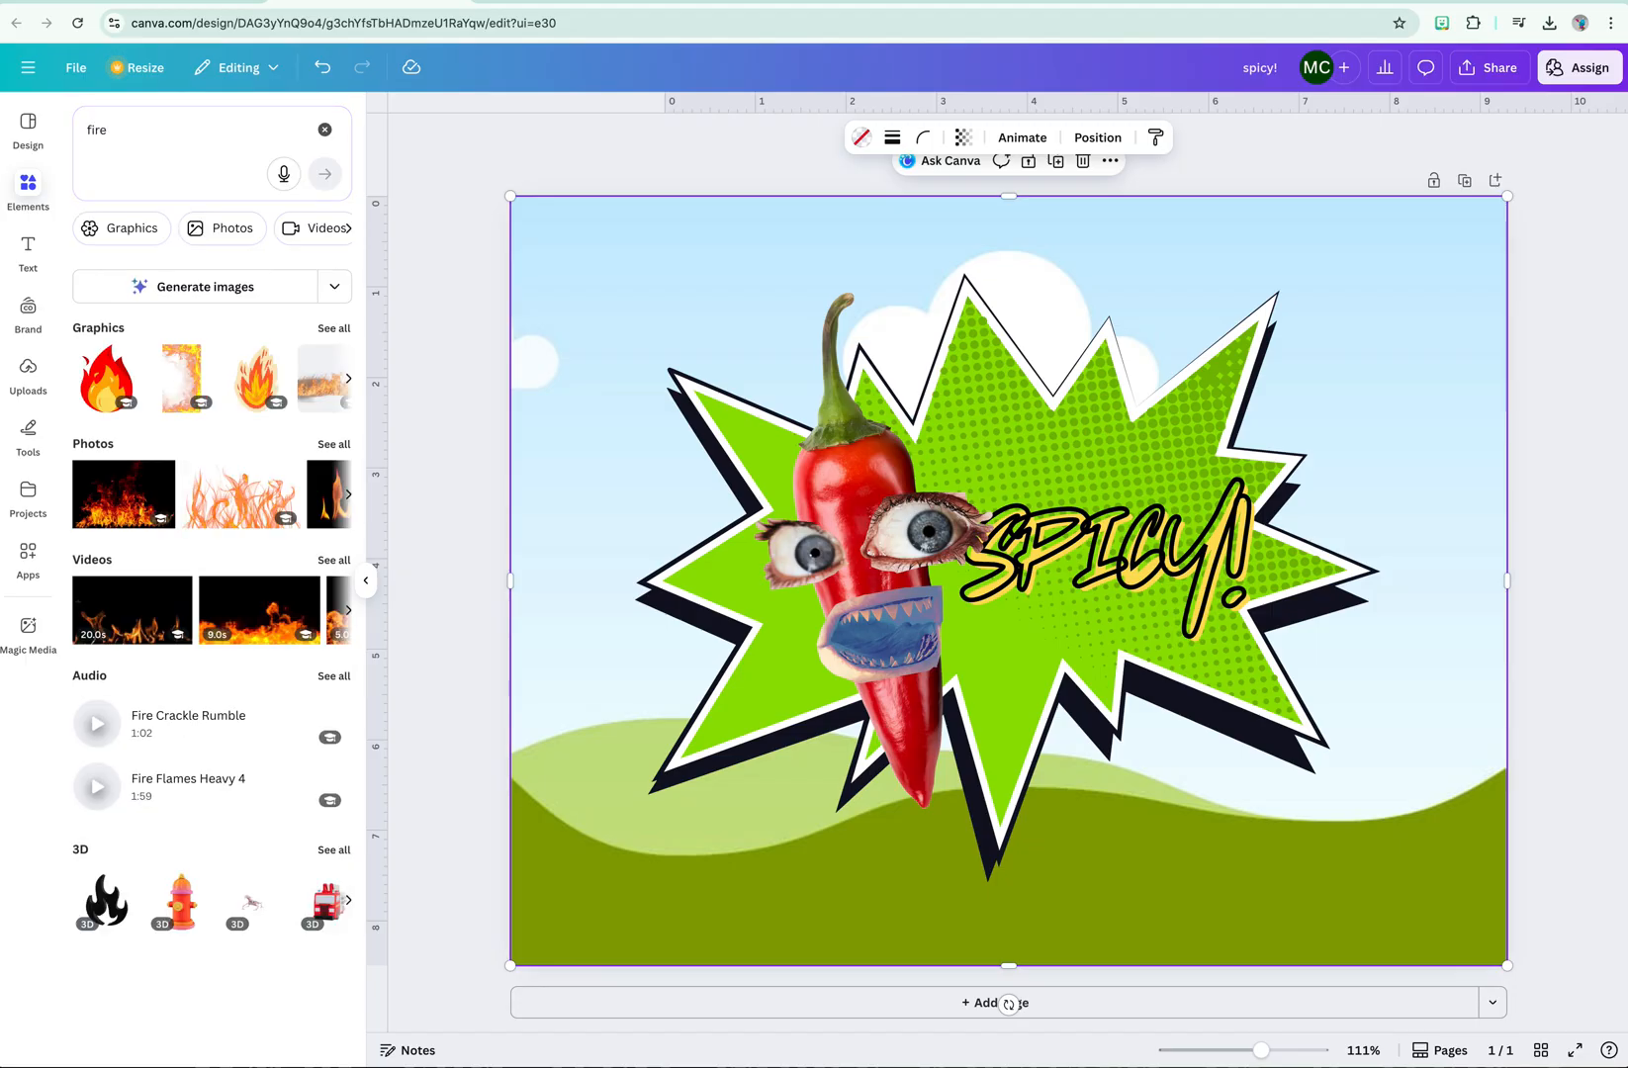
{"action": "left_click", "coordinate": [193, 228]}
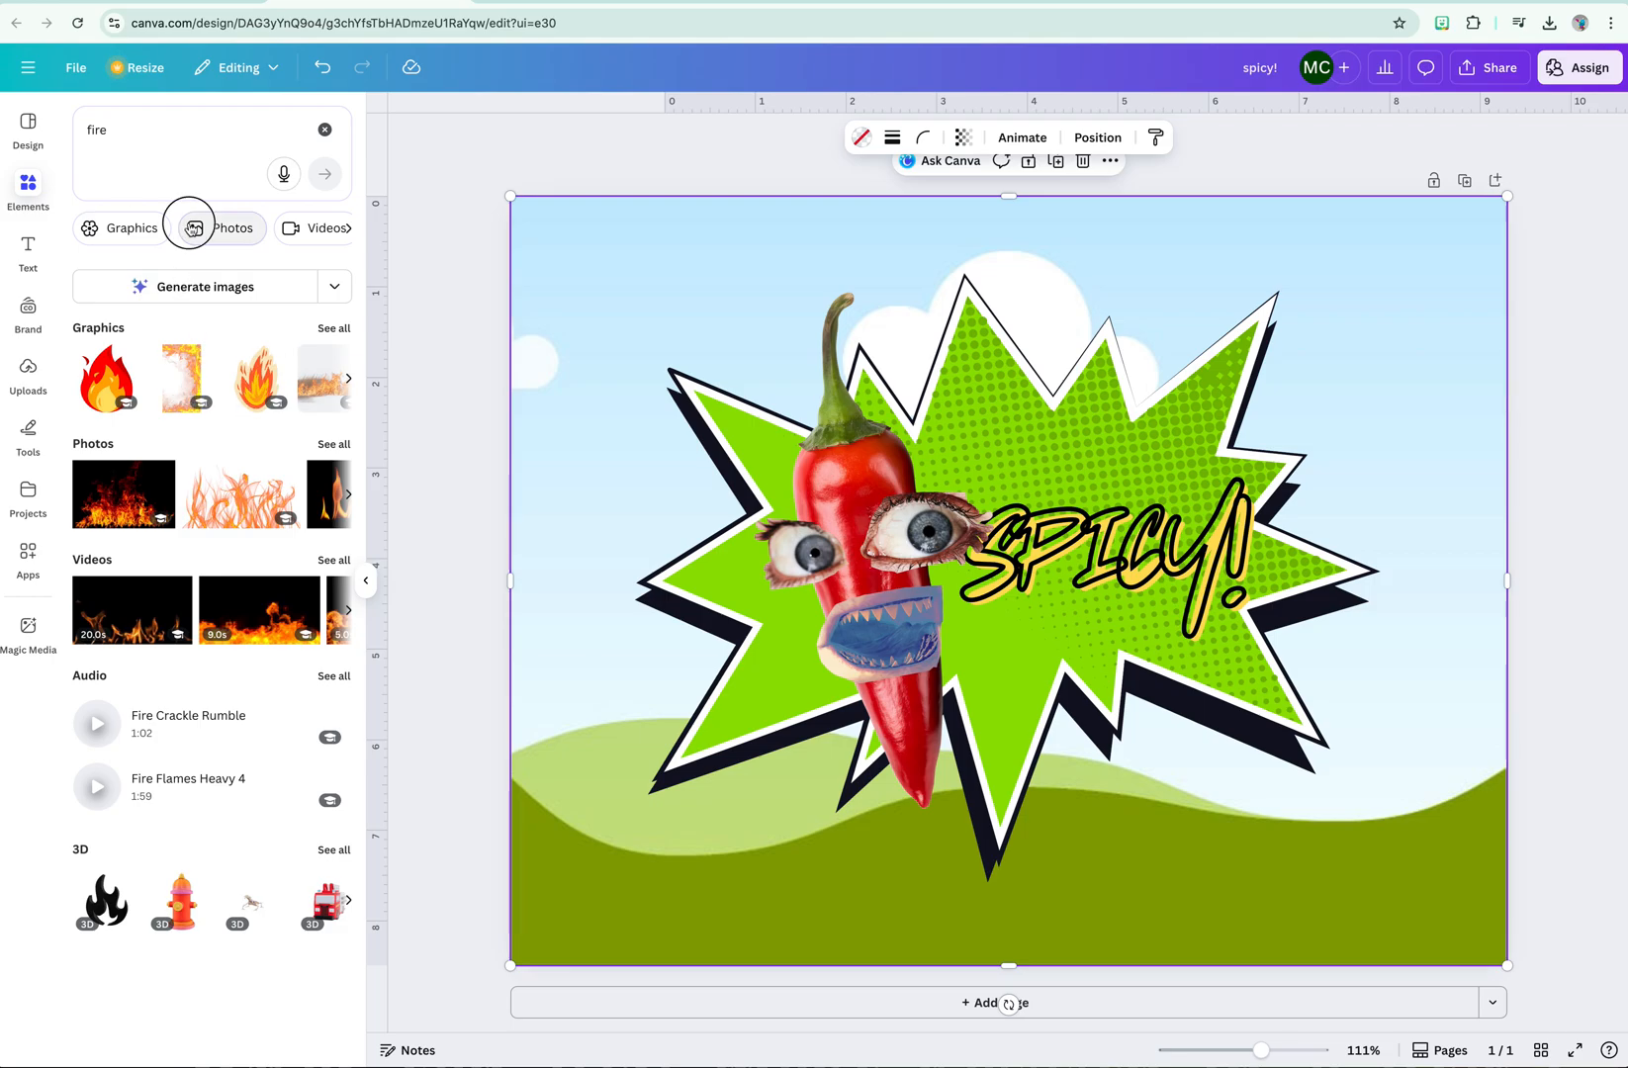
{"action": "left_click", "coordinate": [143, 407]}
{"action": "left_click_drag", "start_coordinate": [143, 411], "coordinate": [570, 510]}
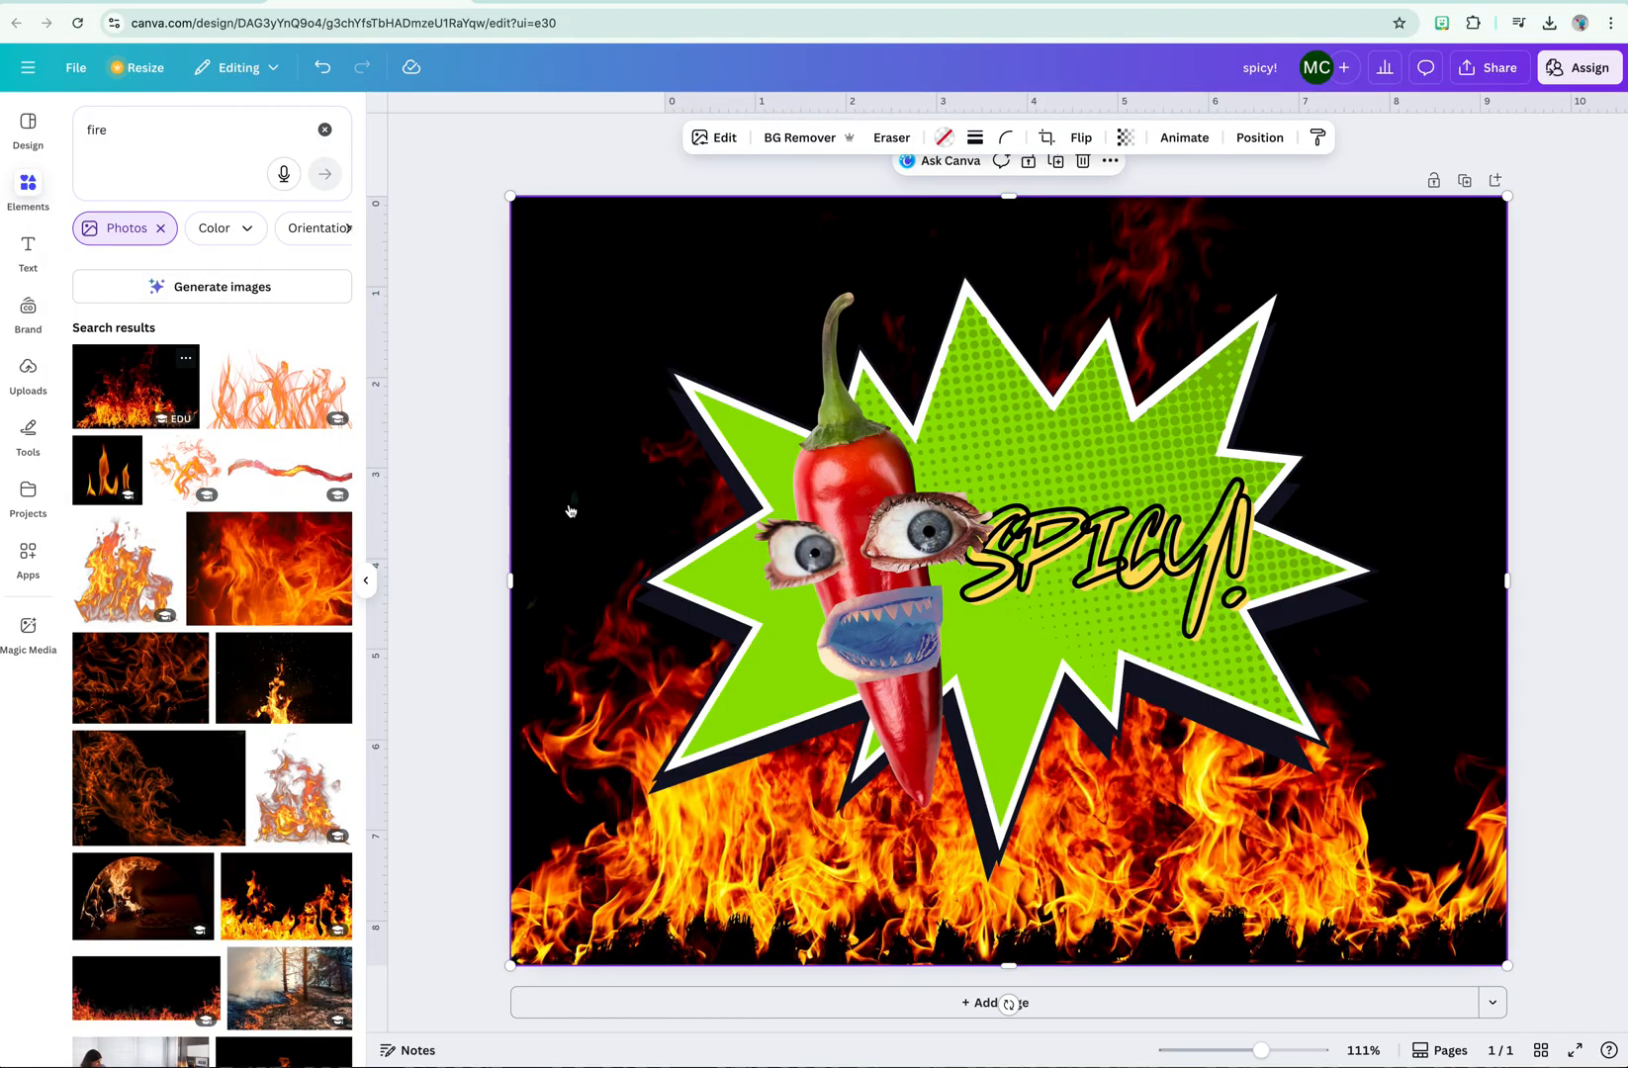
- Reposition the fire photo inside the background frame
{"action": "double_click", "coordinate": [569, 510]}
{"action": "mouse_move", "coordinate": [571, 505]}
{"action": "left_mouse_down"}
{"action": "mouse_move", "coordinate": [677, 510]}
{"action": "mouse_move", "coordinate": [545, 509]}
{"action": "mouse_move", "coordinate": [712, 513]}
{"action": "mouse_move", "coordinate": [556, 508]}
{"action": "mouse_move", "coordinate": [577, 507]}
{"action": "left_mouse_up"}
{"action": "left_click", "coordinate": [344, 118]}
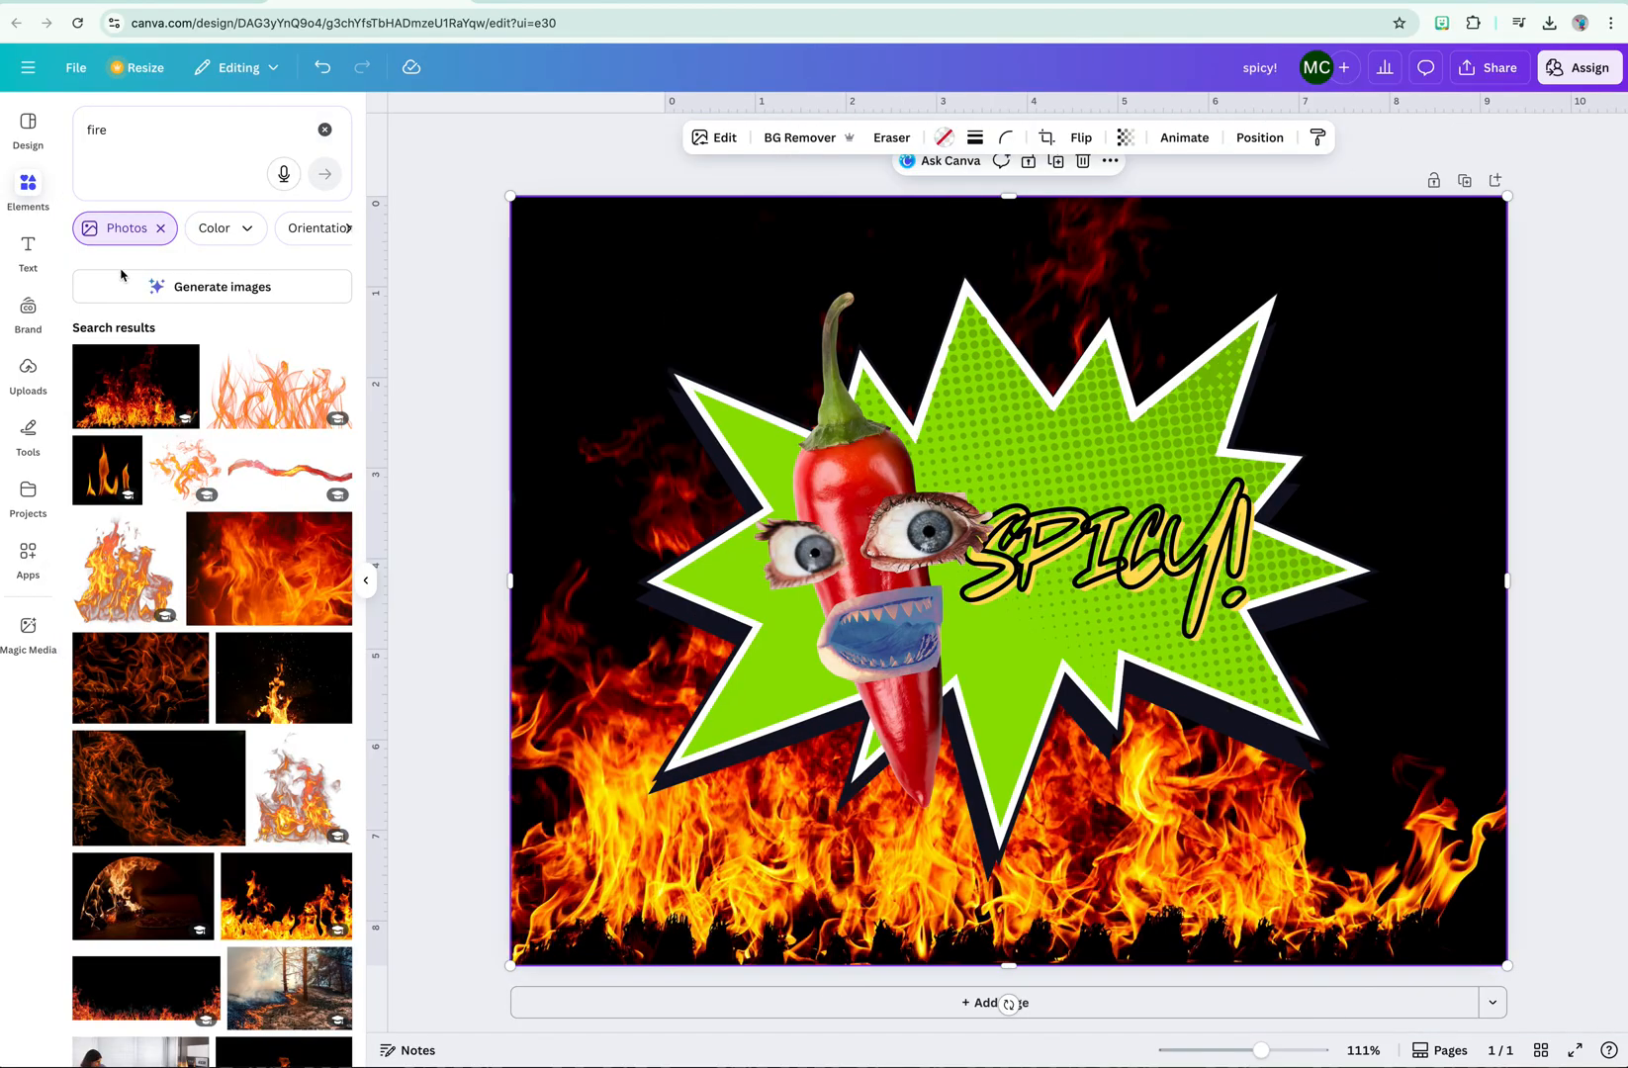
- Replace the background frame's picture with the photo of tall orange flames on black
{"action": "scroll", "coordinate": [240, 653], "scroll_direction": "down", "scroll_amount": 3}
{"action": "left_click_drag", "start_coordinate": [285, 745], "coordinate": [630, 678]}
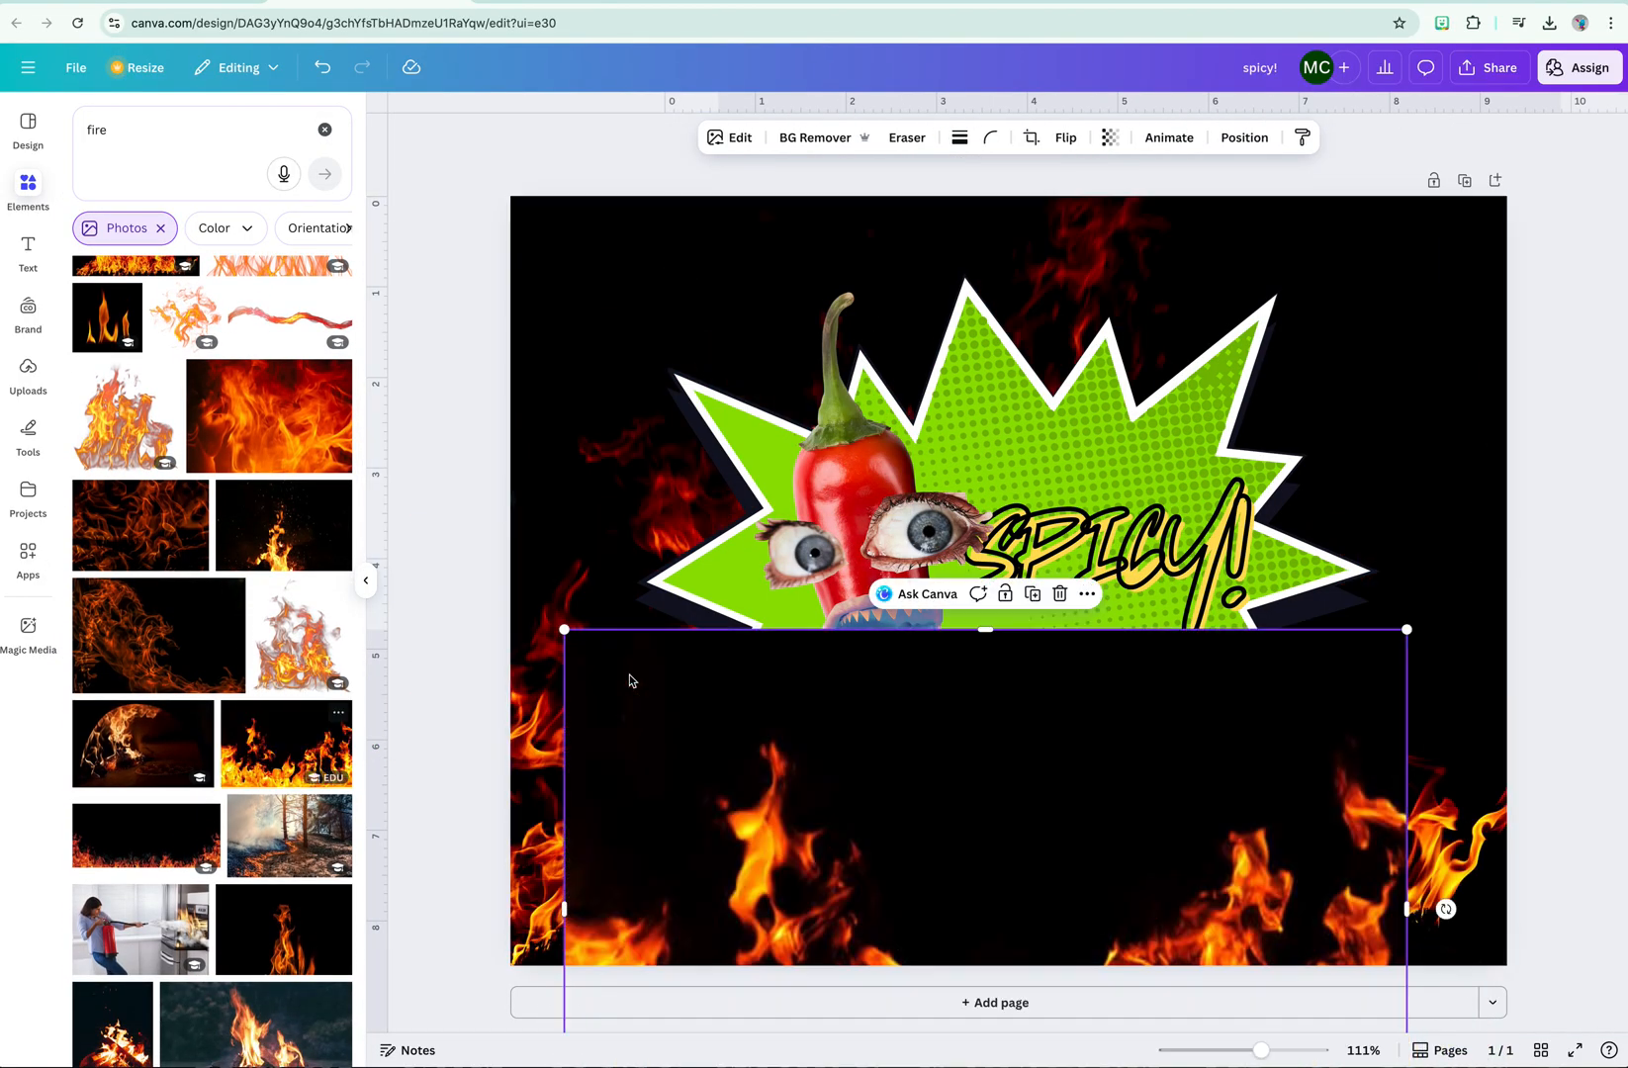
{"action": "key", "text": "Delete"}
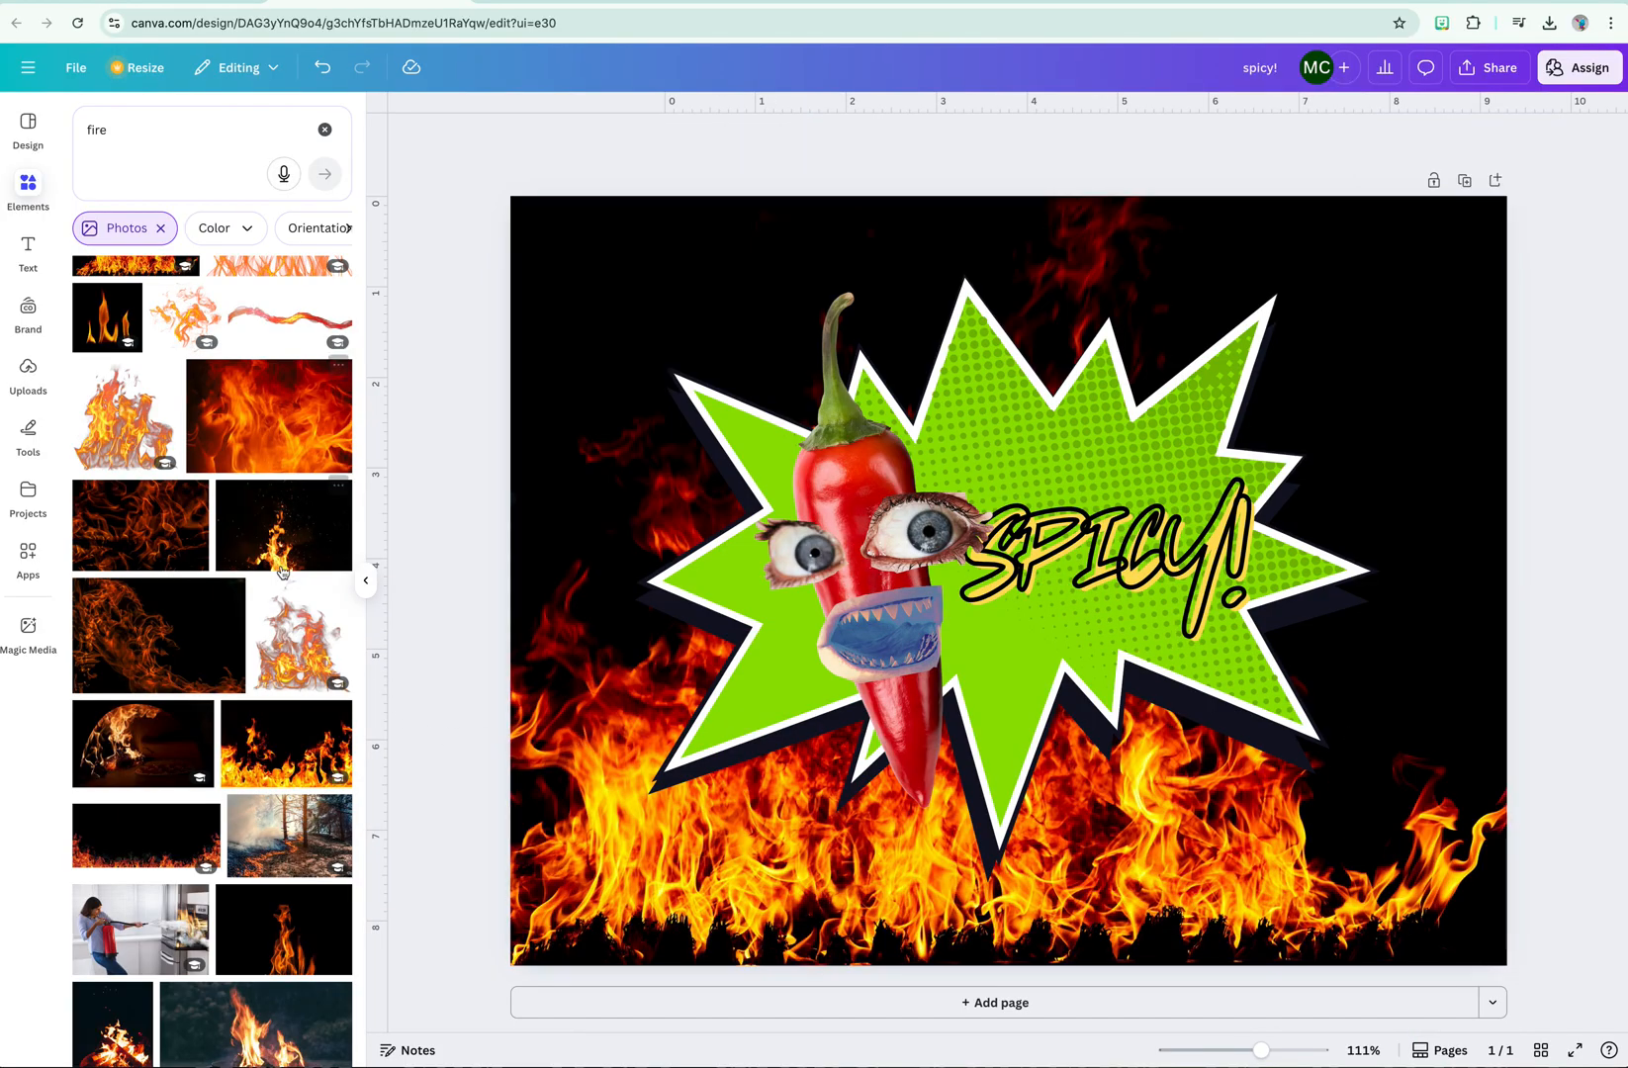
{"action": "left_click_drag", "start_coordinate": [285, 759], "coordinate": [563, 412]}
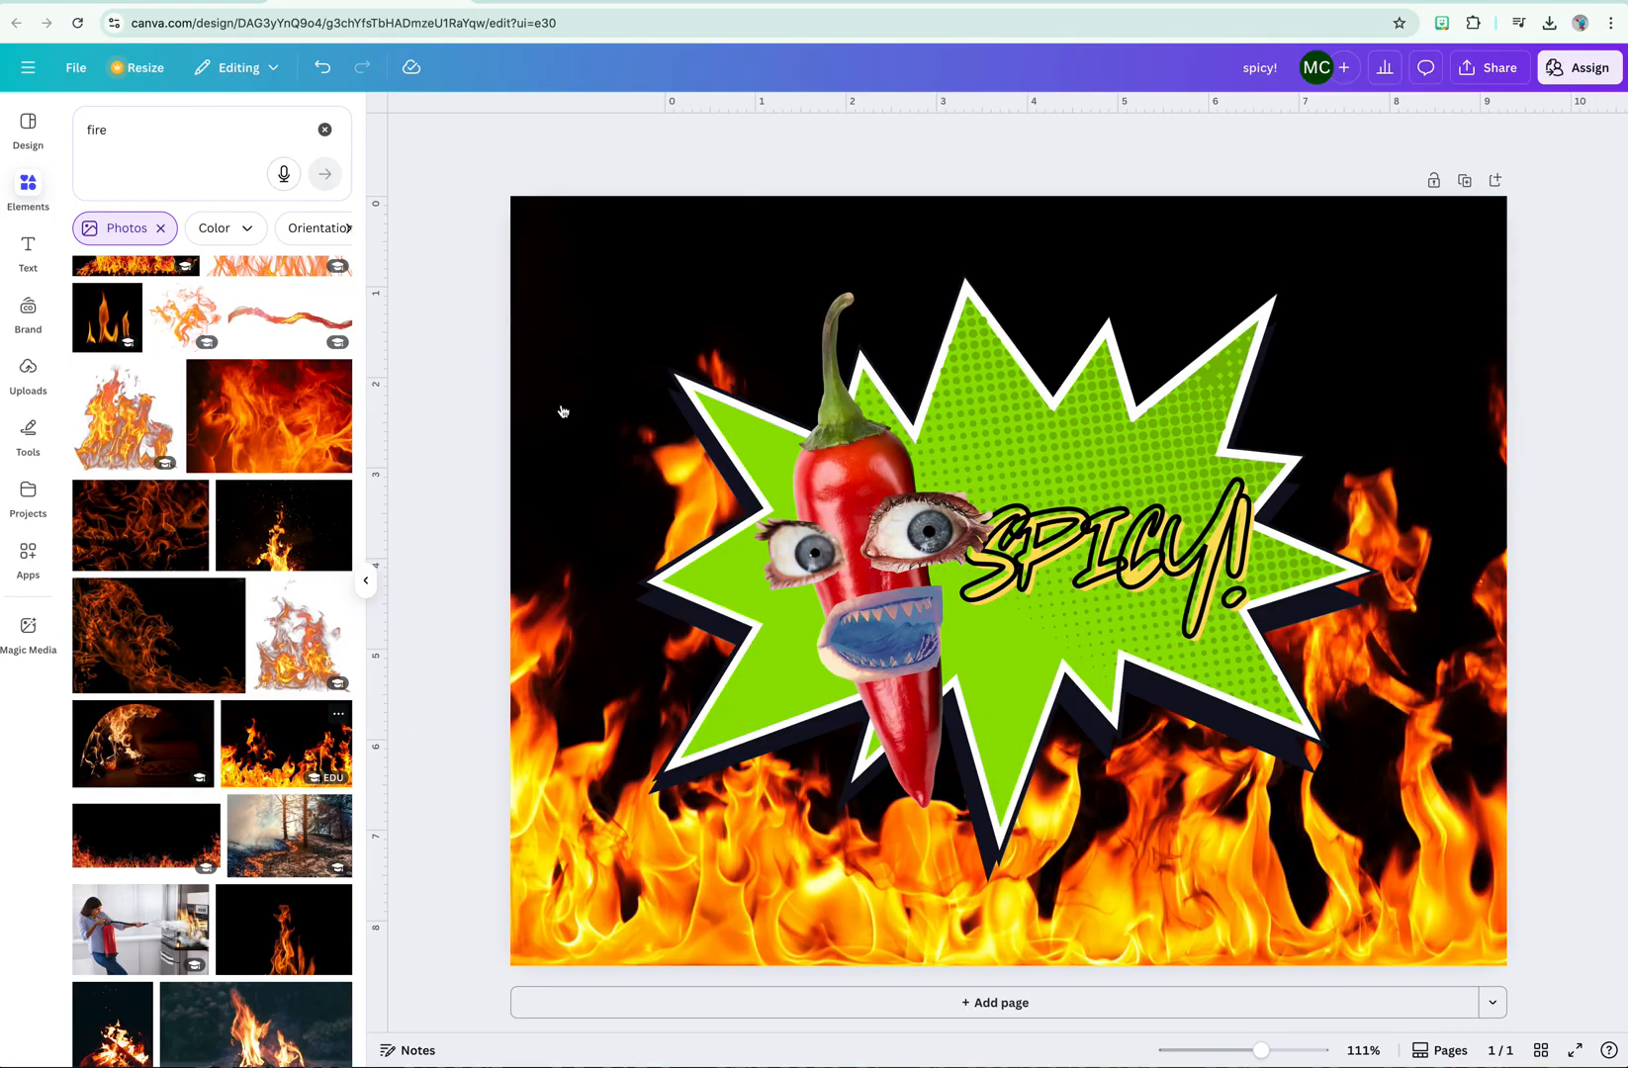
{"action": "left_click_drag", "start_coordinate": [215, 423], "coordinate": [782, 568]}
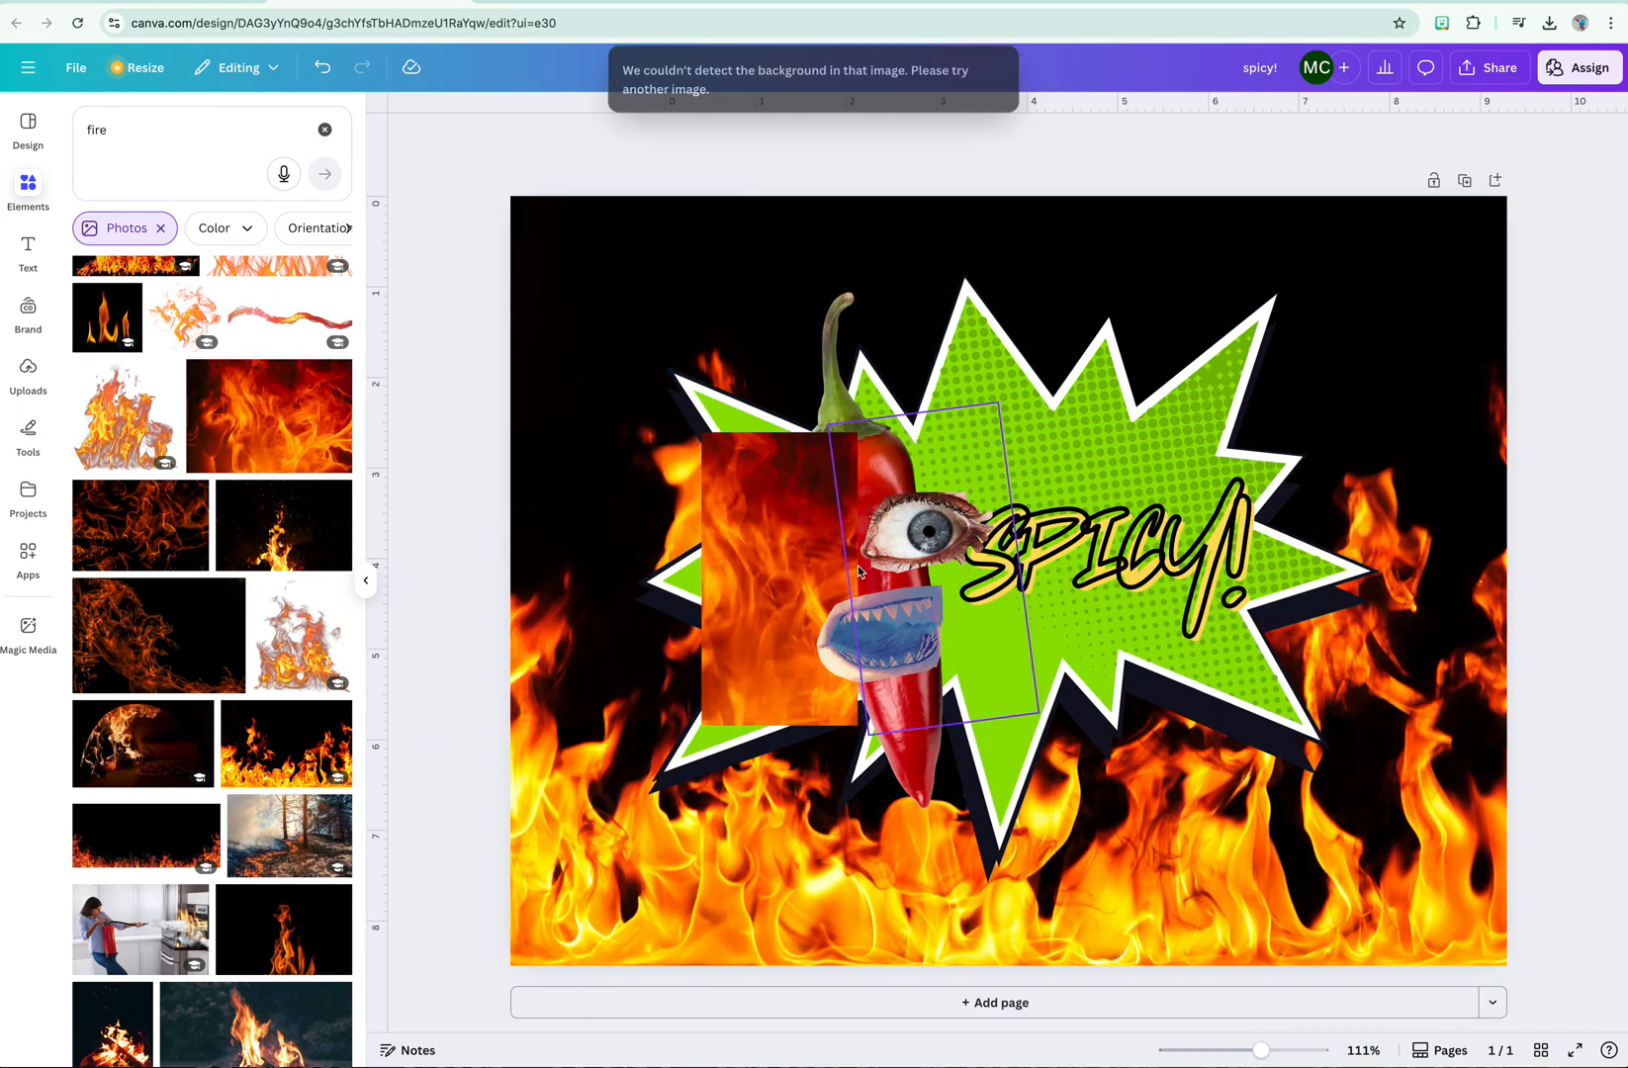
{"action": "key", "text": "ctrl+z"}
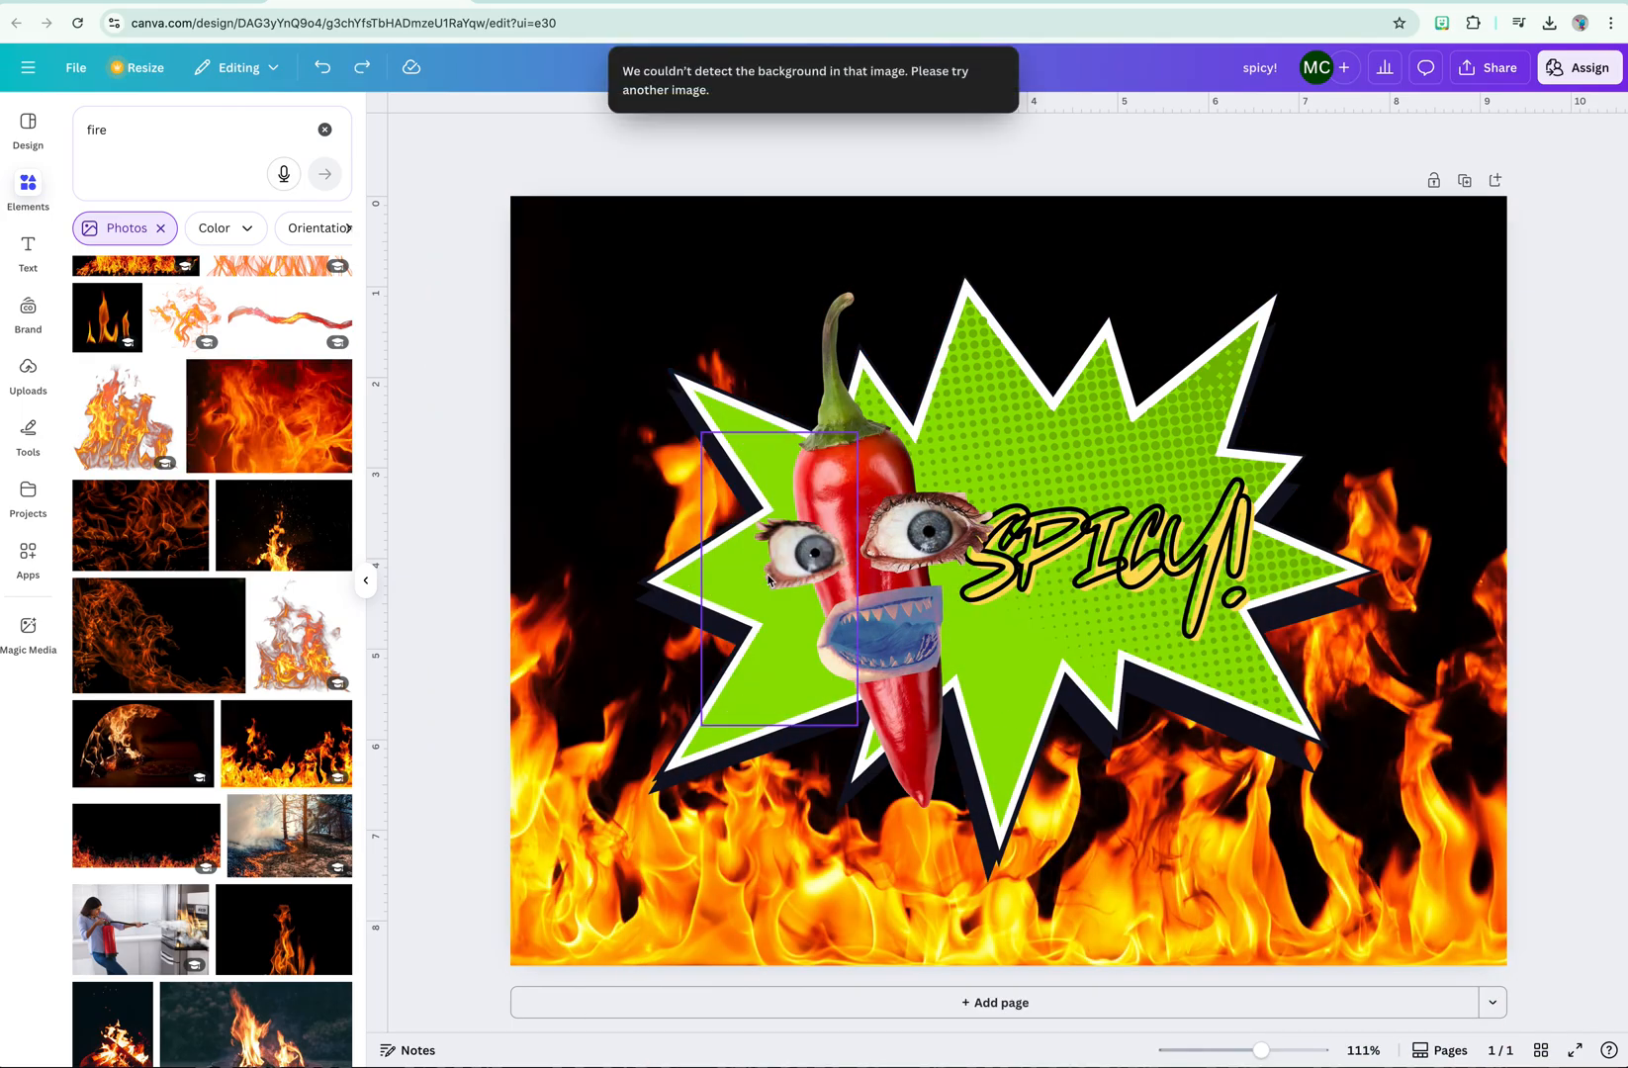
{"action": "left_click_drag", "start_coordinate": [269, 415], "coordinate": [744, 480]}
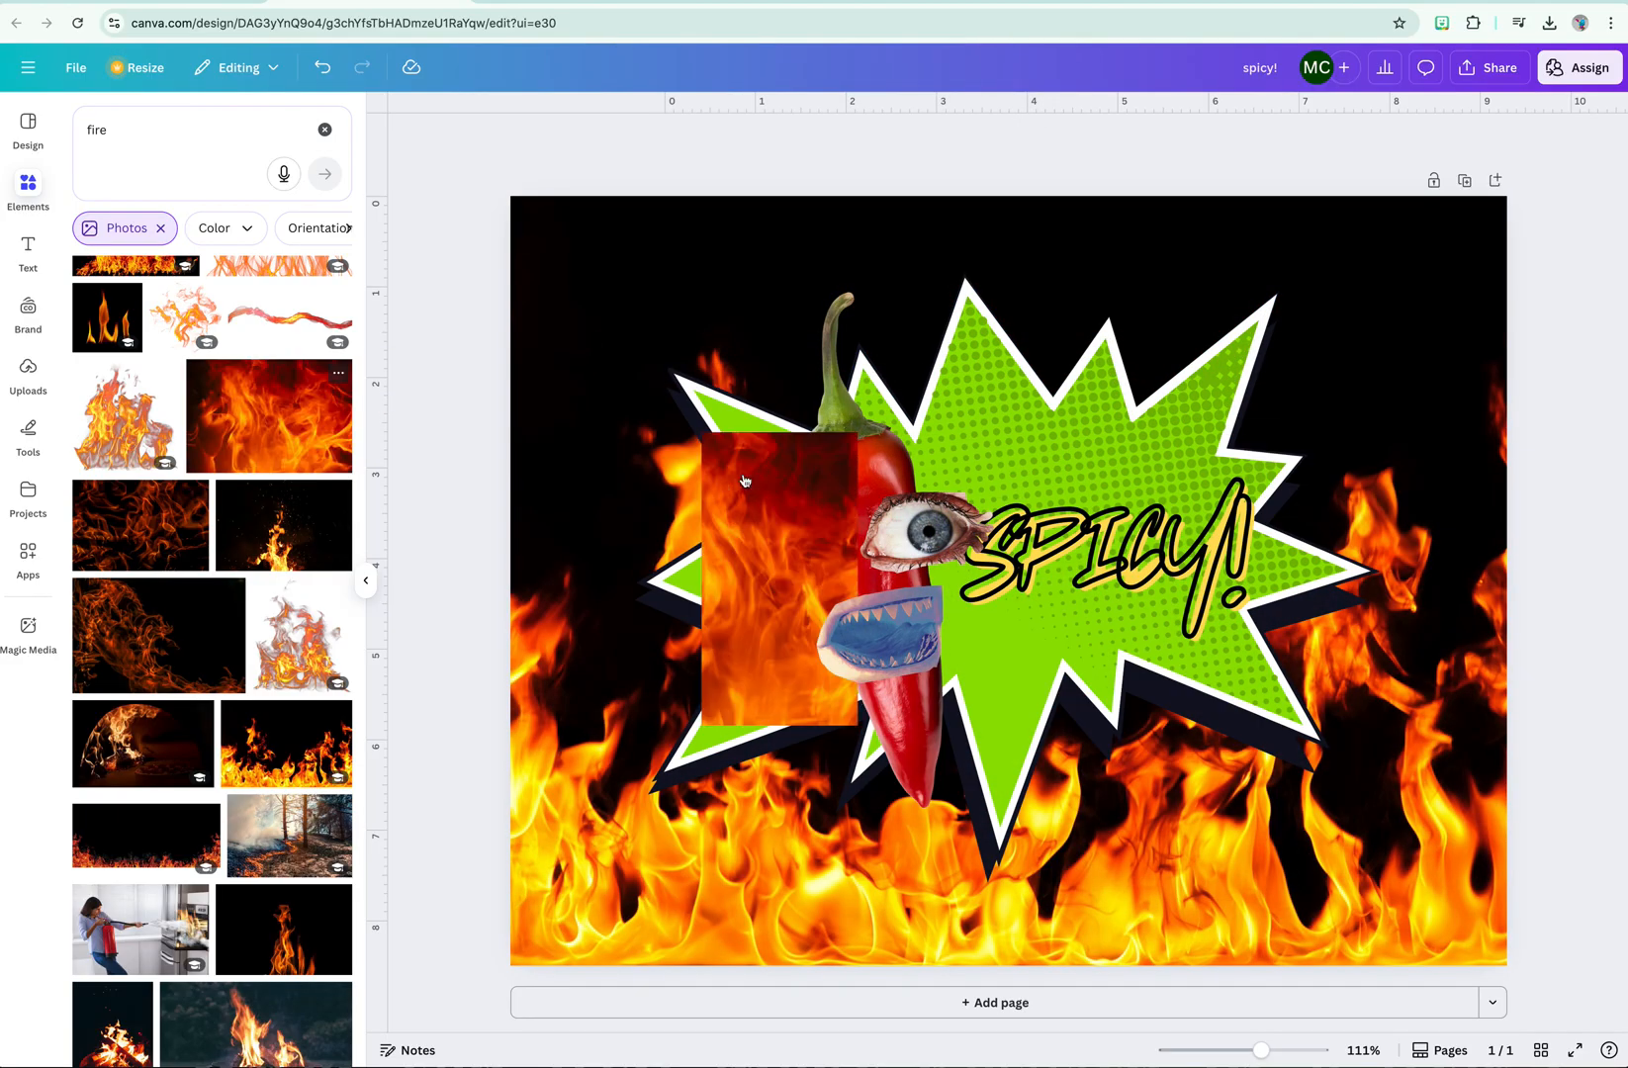
- Try the dense red-orange flames photo as a full-page background behind the starburst, then delete it
{"action": "left_click", "coordinate": [319, 432]}
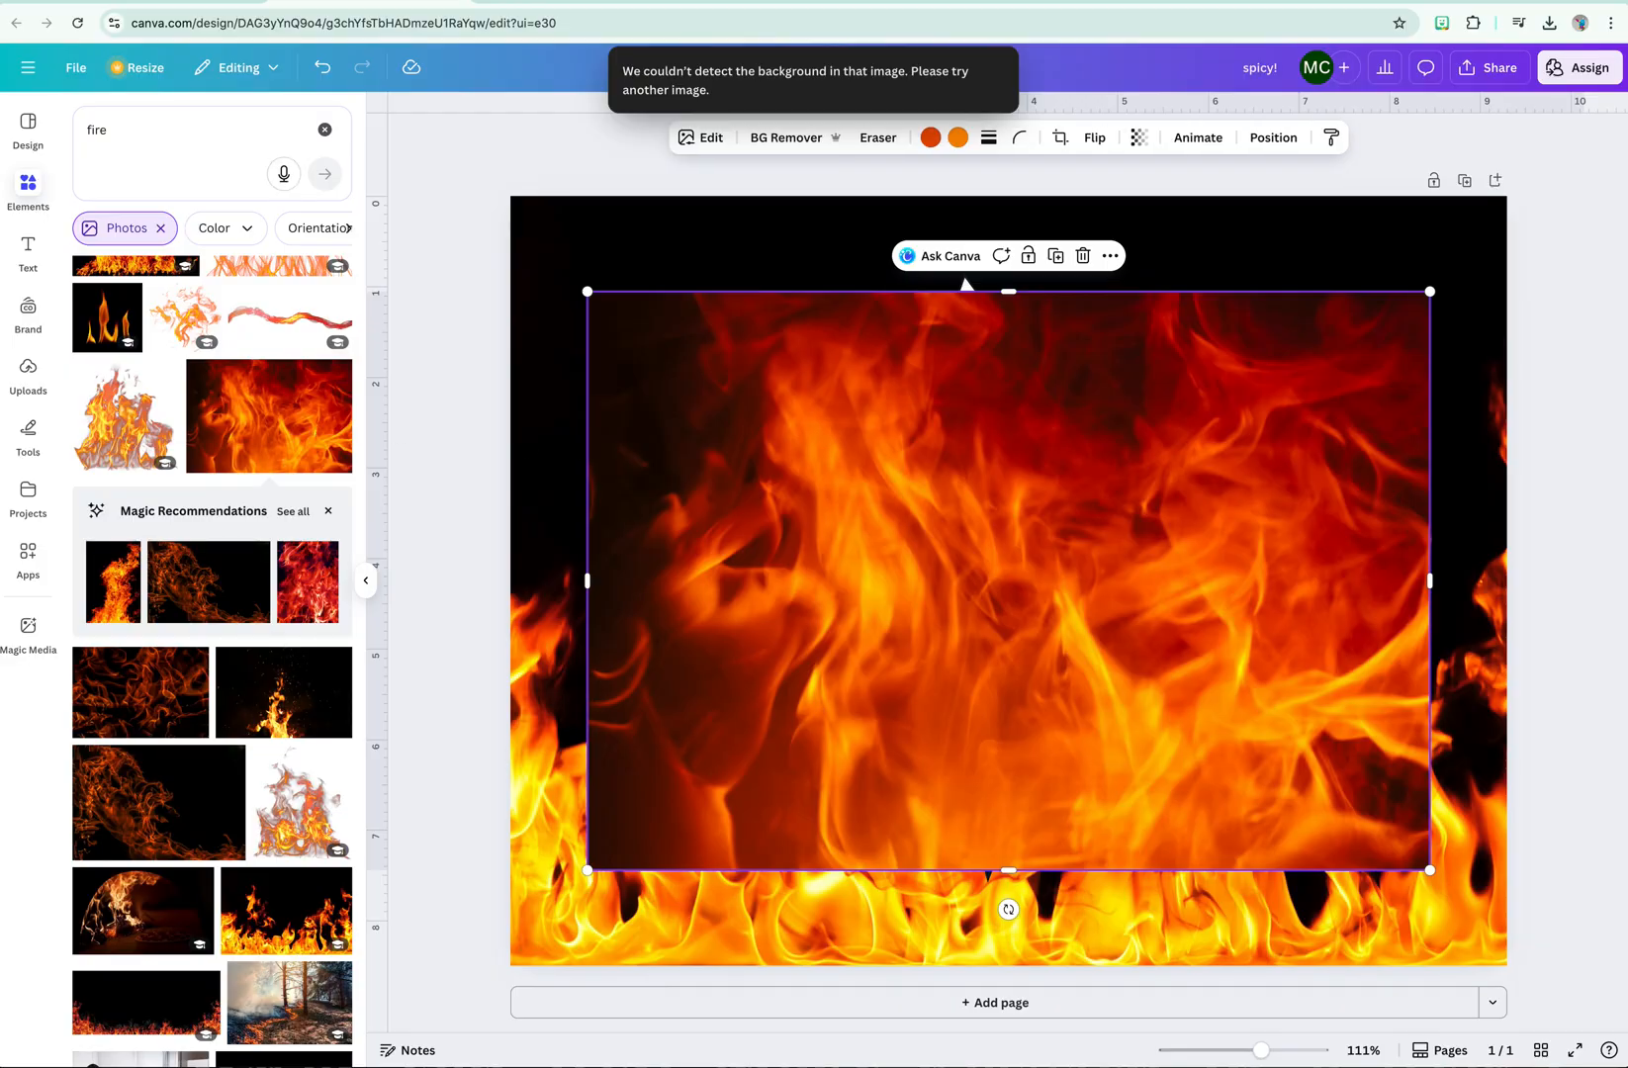
{"action": "left_click_drag", "start_coordinate": [587, 292], "coordinate": [442, 196]}
{"action": "left_click_drag", "start_coordinate": [1430, 869], "coordinate": [1570, 966]}
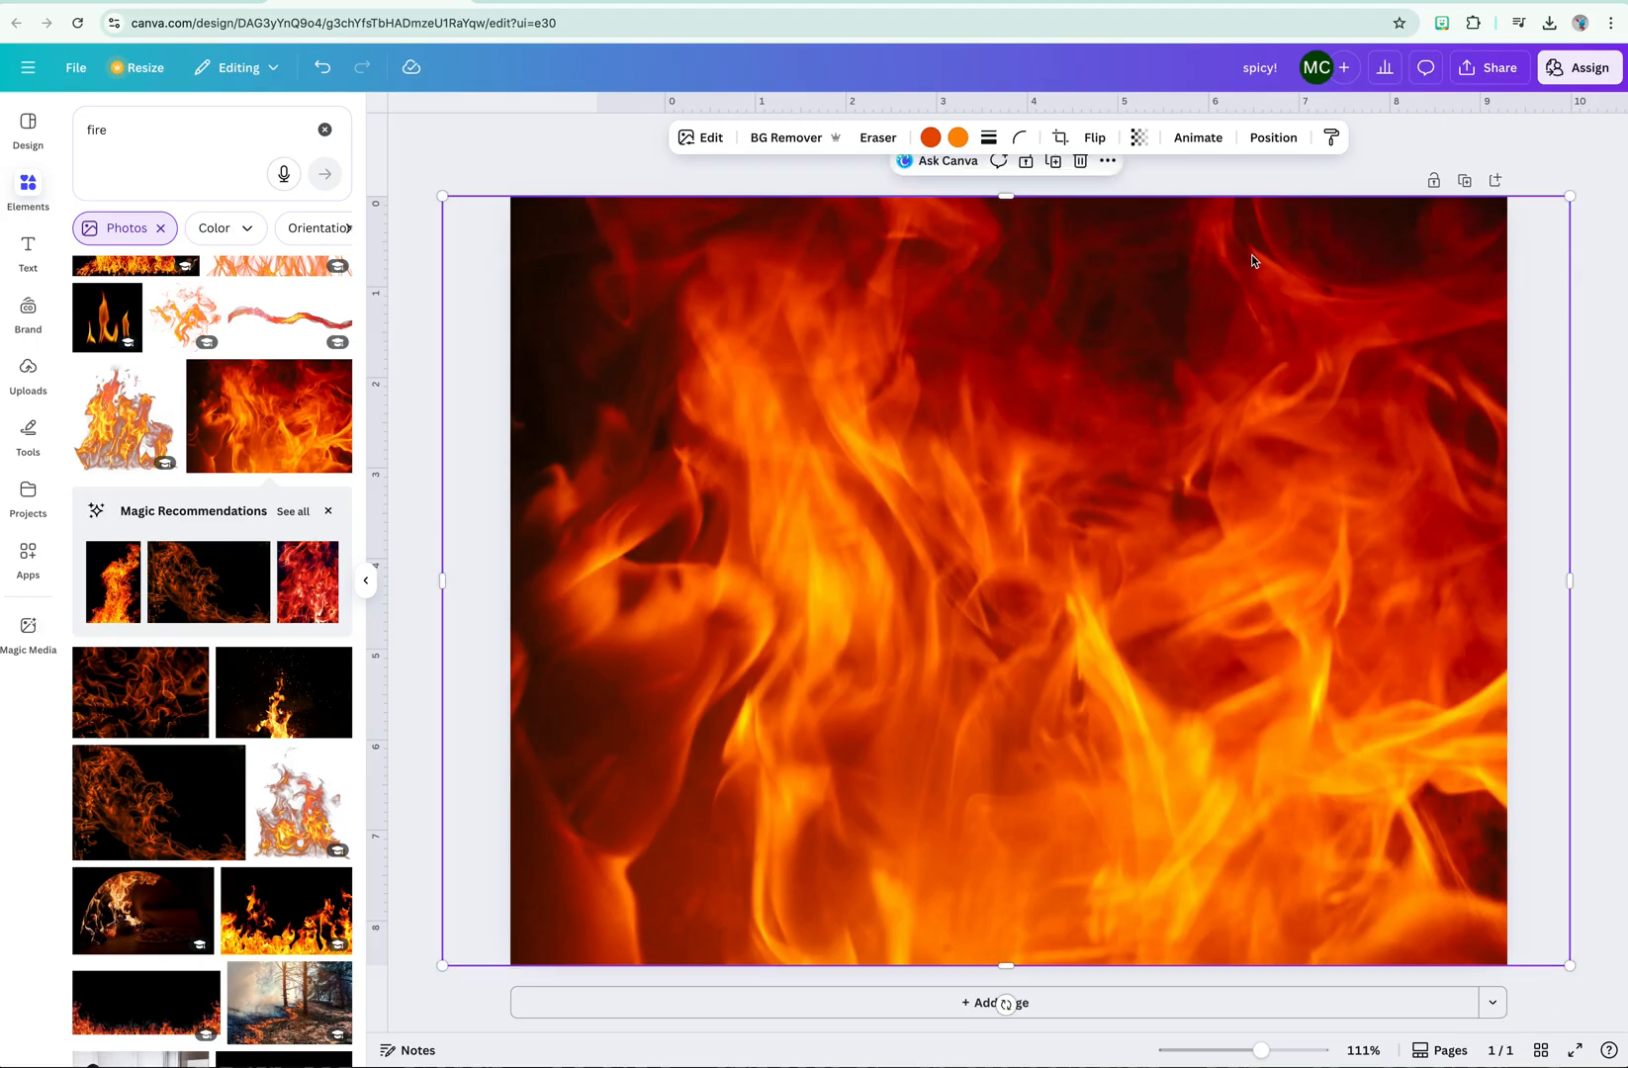
{"action": "left_click", "coordinate": [1273, 137]}
{"action": "left_click_drag", "start_coordinate": [164, 265], "coordinate": [163, 614]}
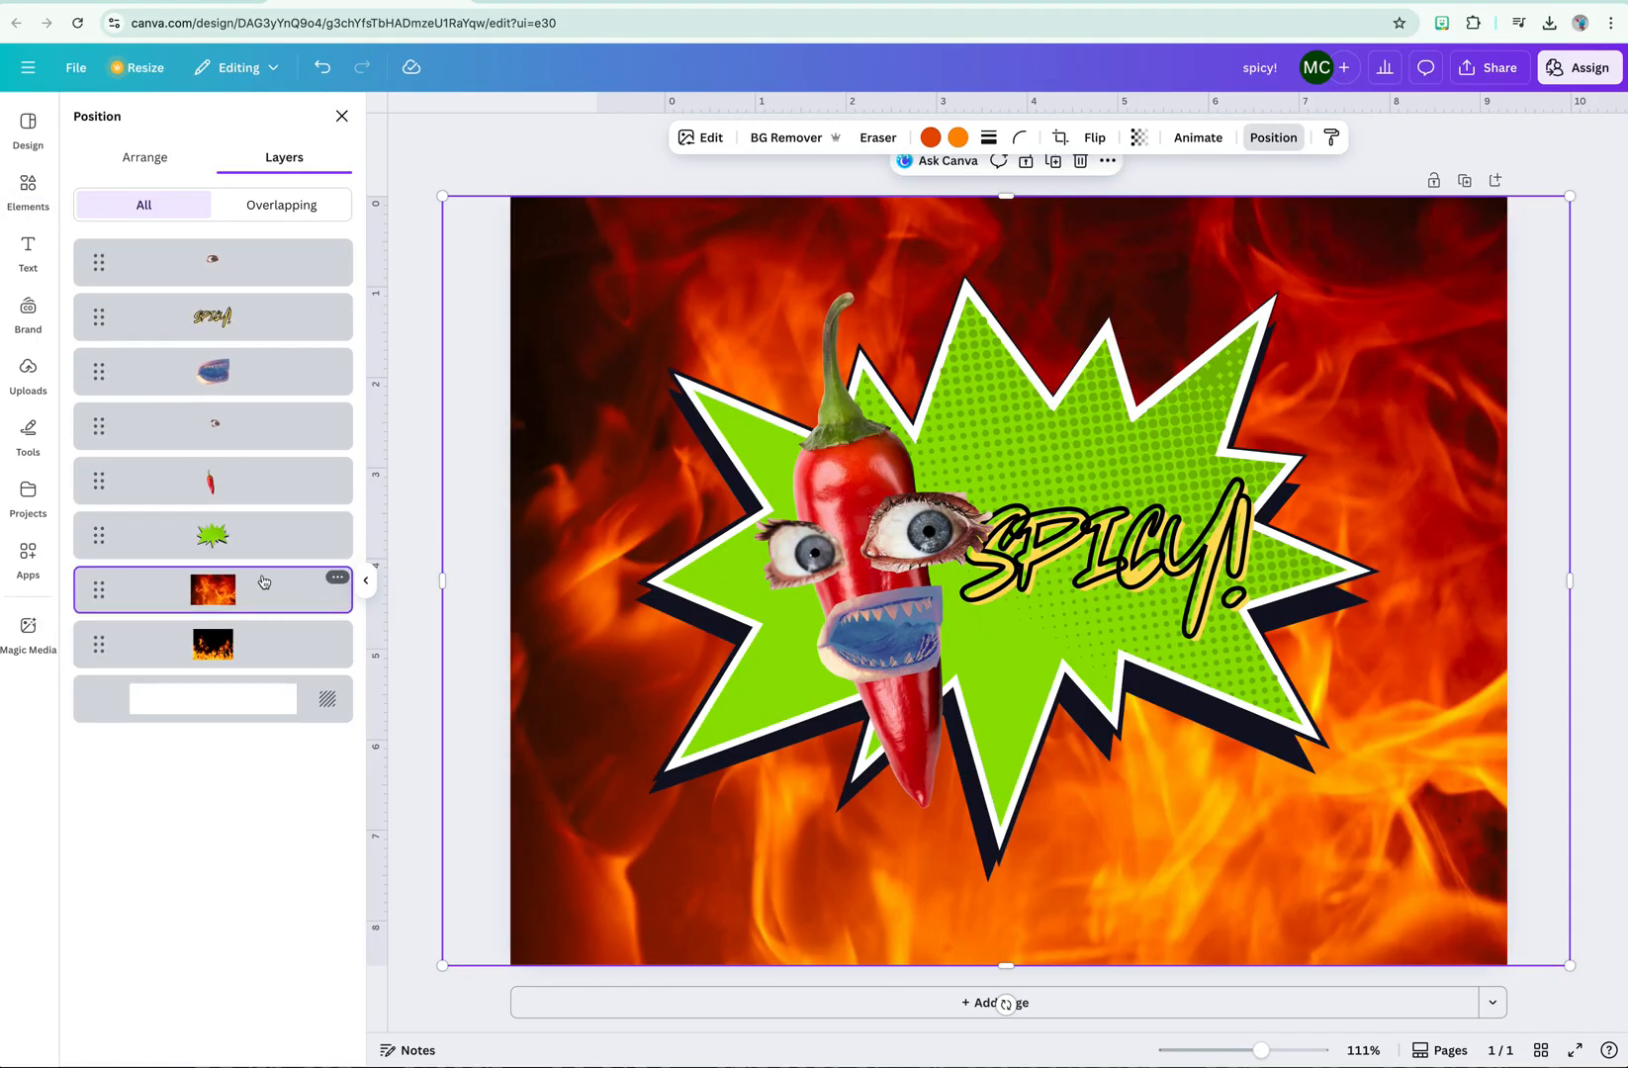
{"action": "key", "text": "Delete"}
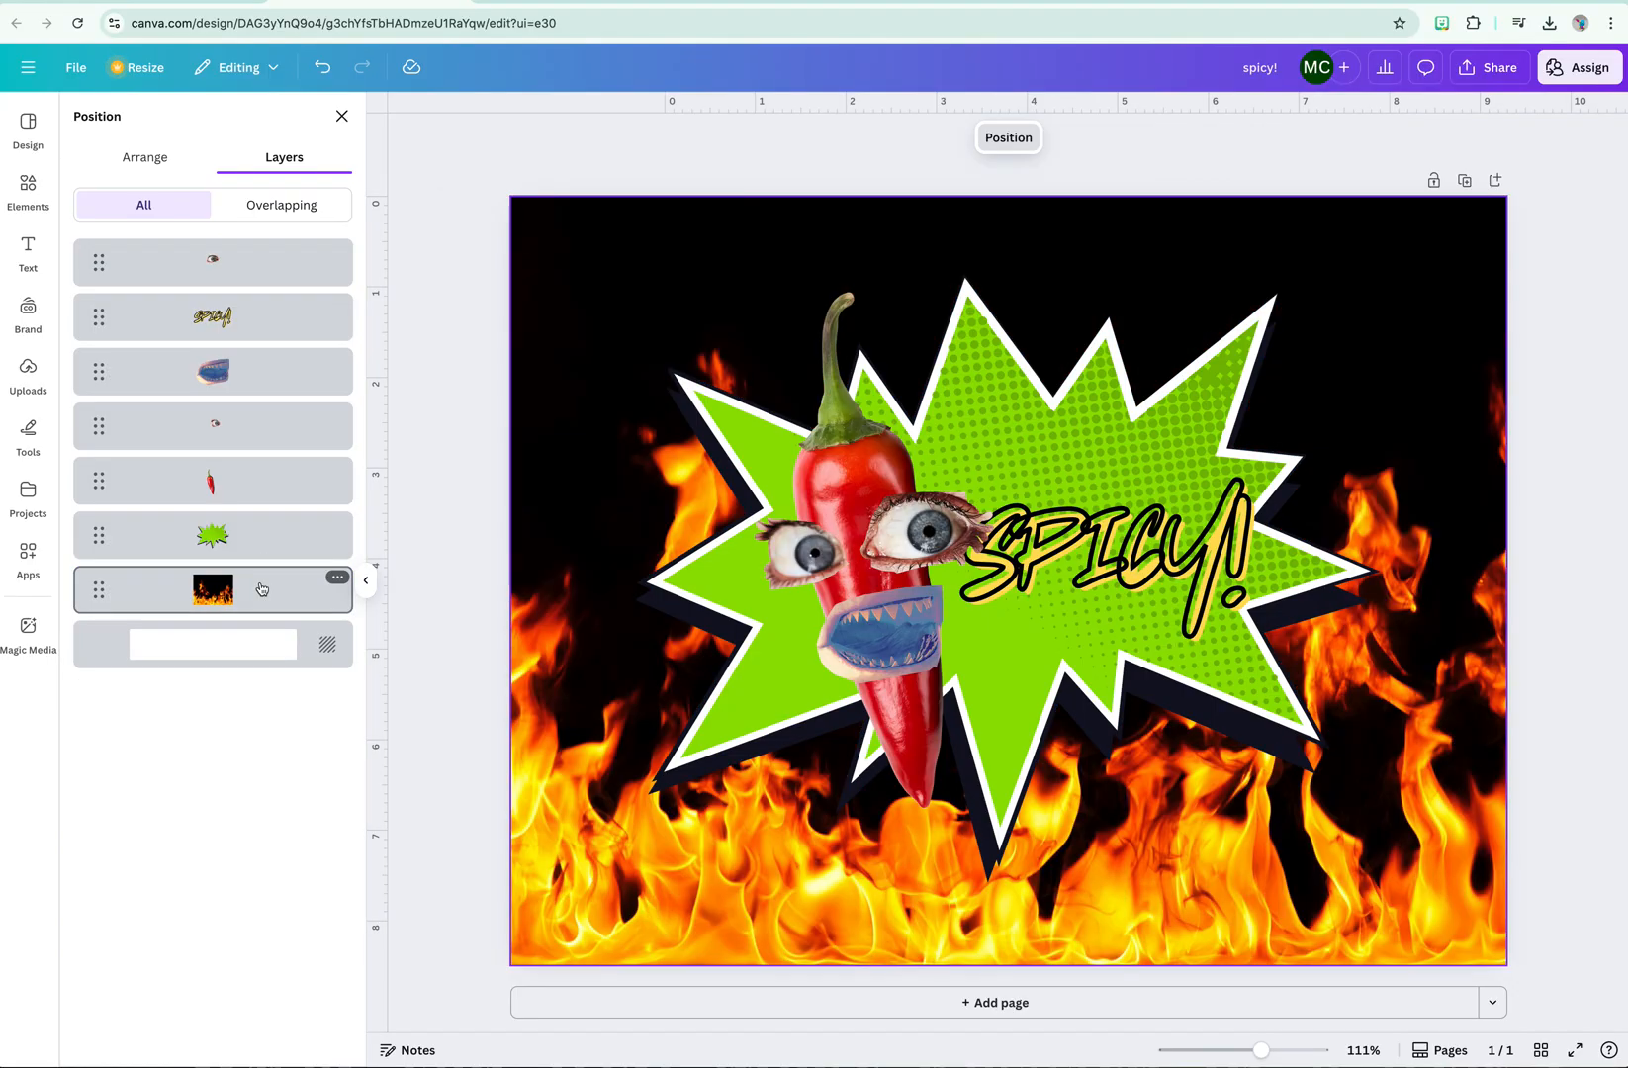
{"action": "left_click", "coordinate": [519, 439]}
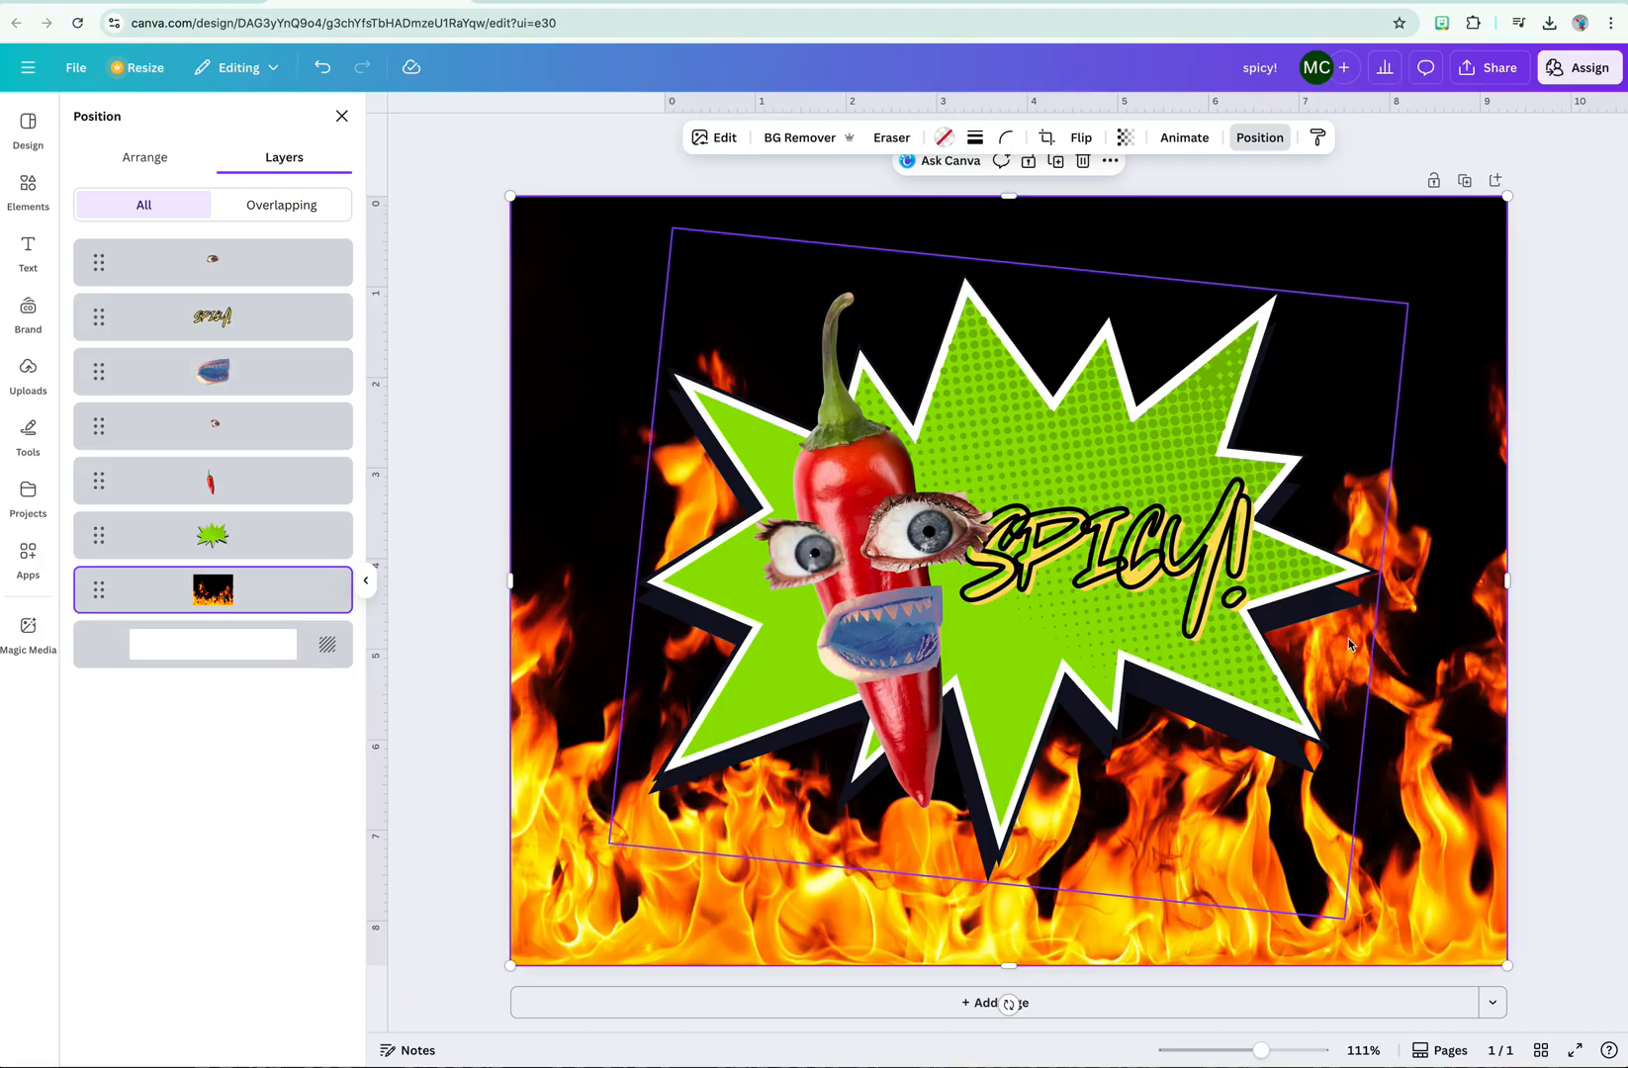
- Lock the fire background photo and the "spicy!" heading in place
{"action": "left_click", "coordinate": [1028, 162]}
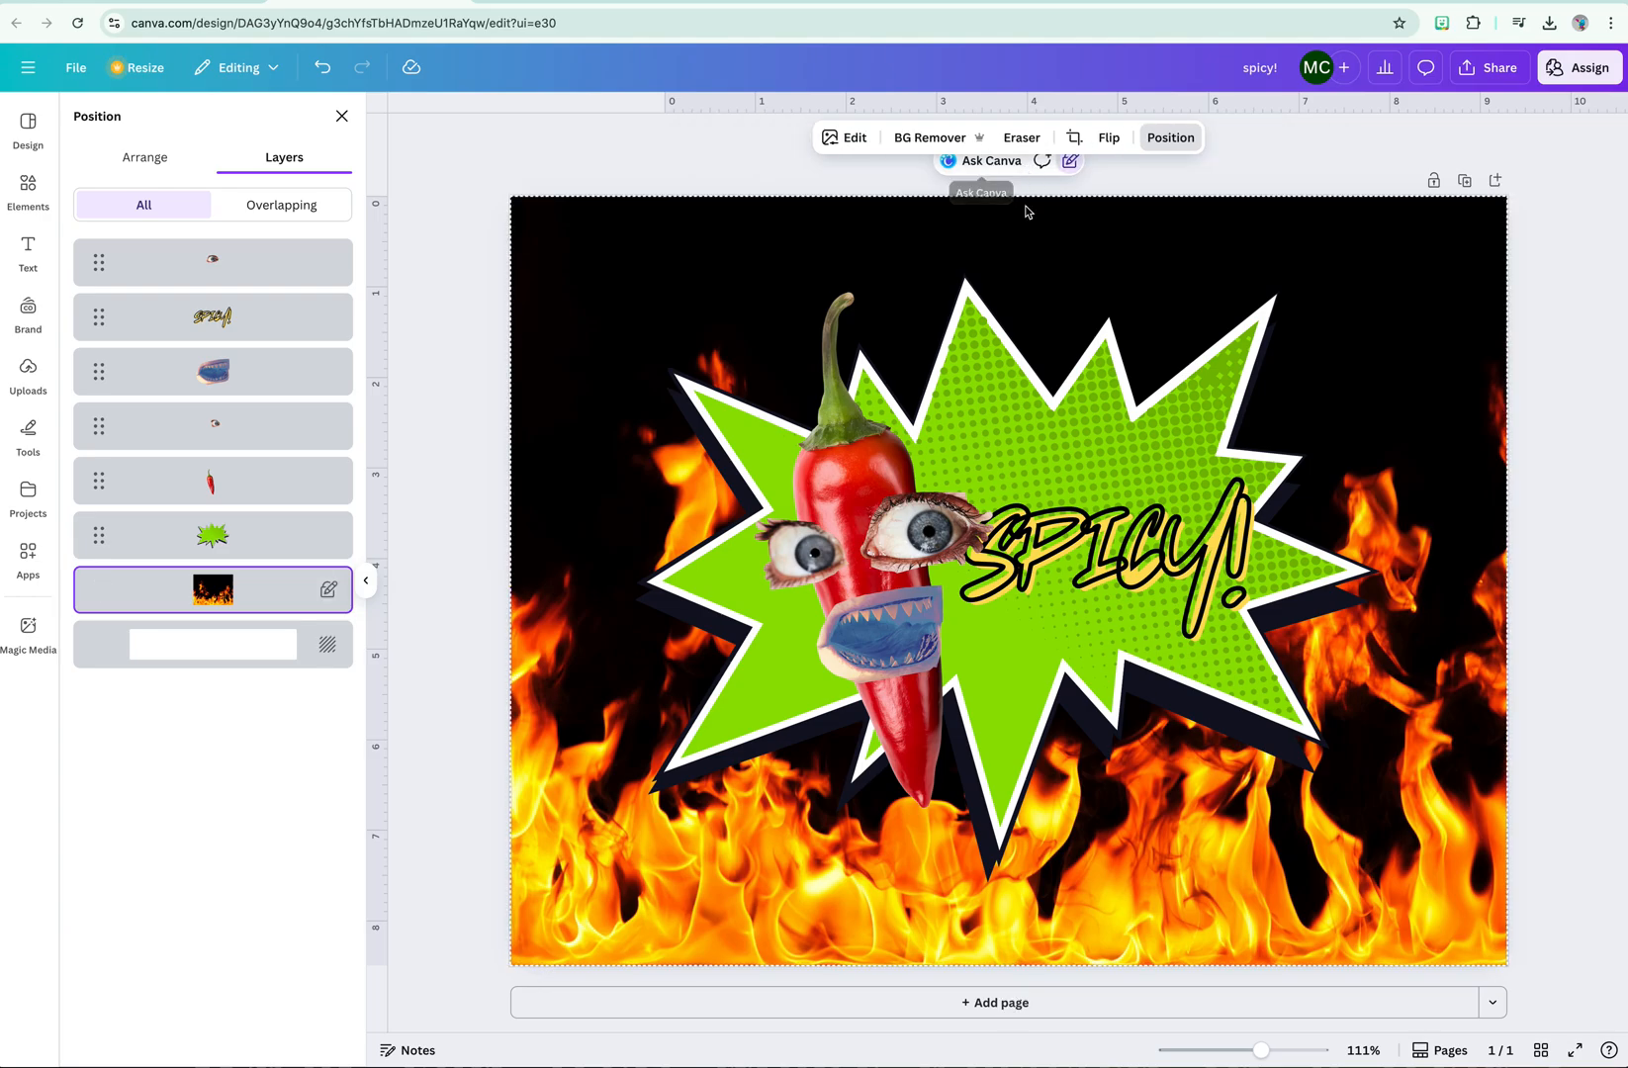
{"action": "left_click", "coordinate": [1047, 525]}
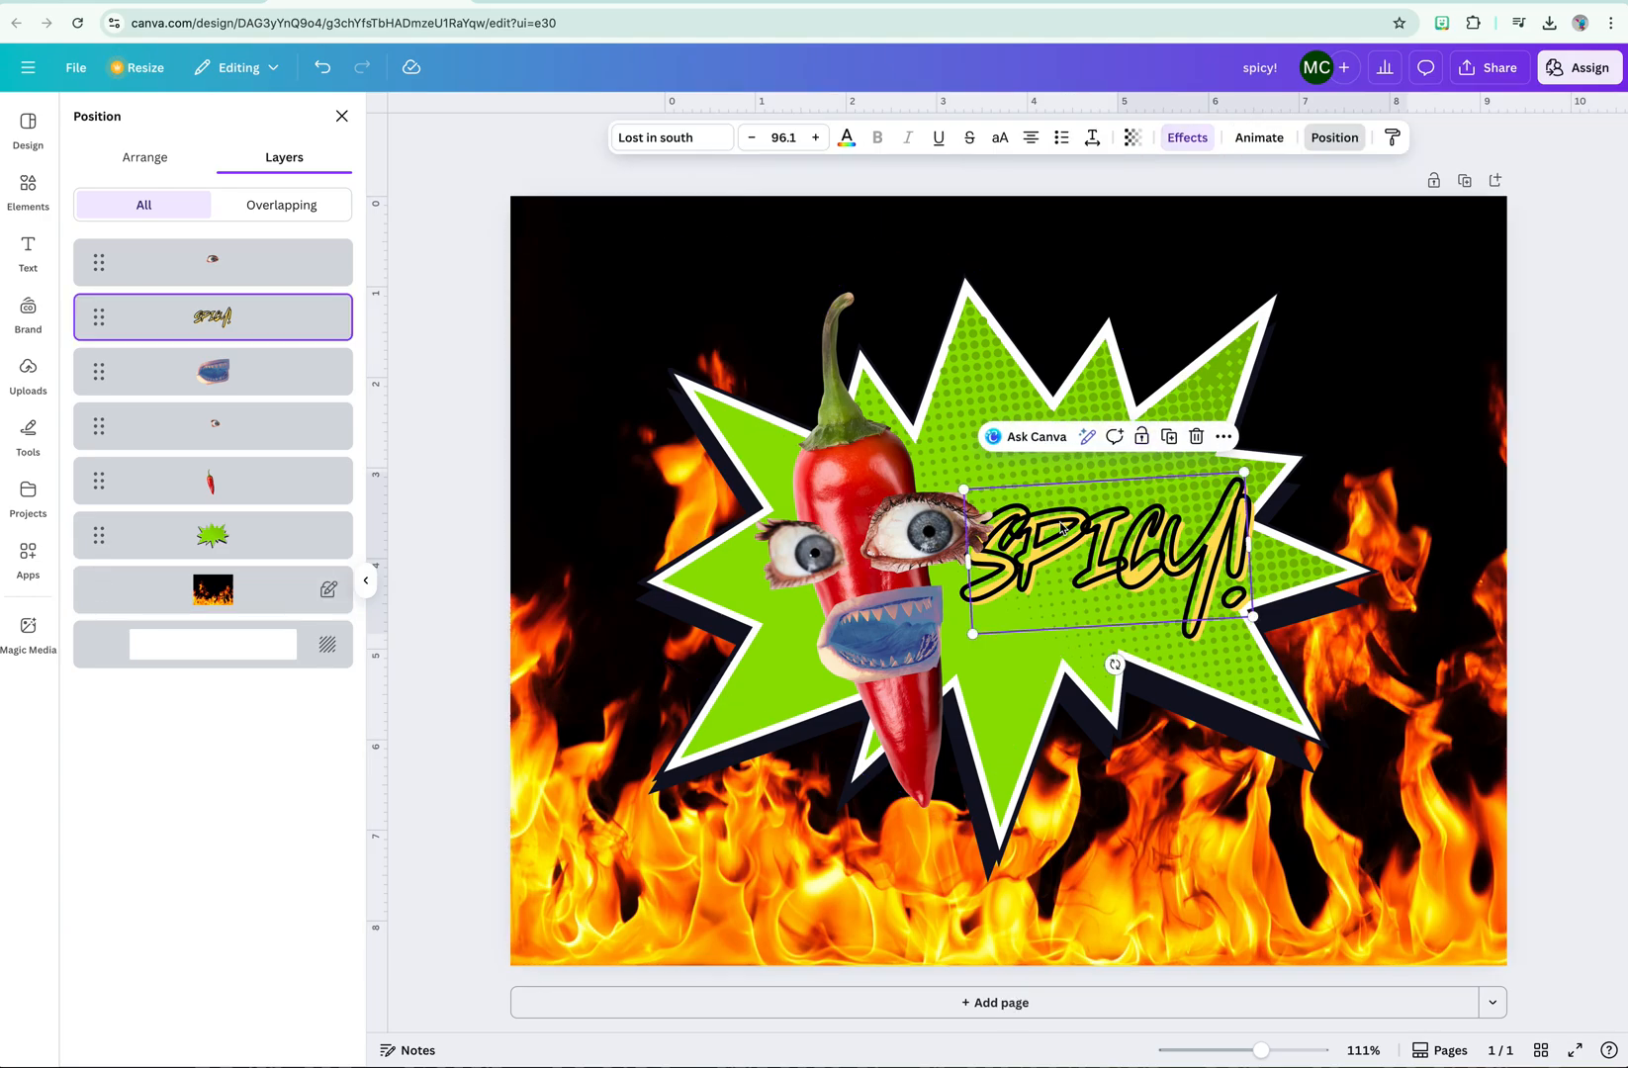
{"action": "left_click", "coordinate": [1143, 437]}
- Try scaling down the pepper character and starburst together, then undo the resize
{"action": "left_click_drag", "start_coordinate": [601, 252], "coordinate": [1506, 868]}
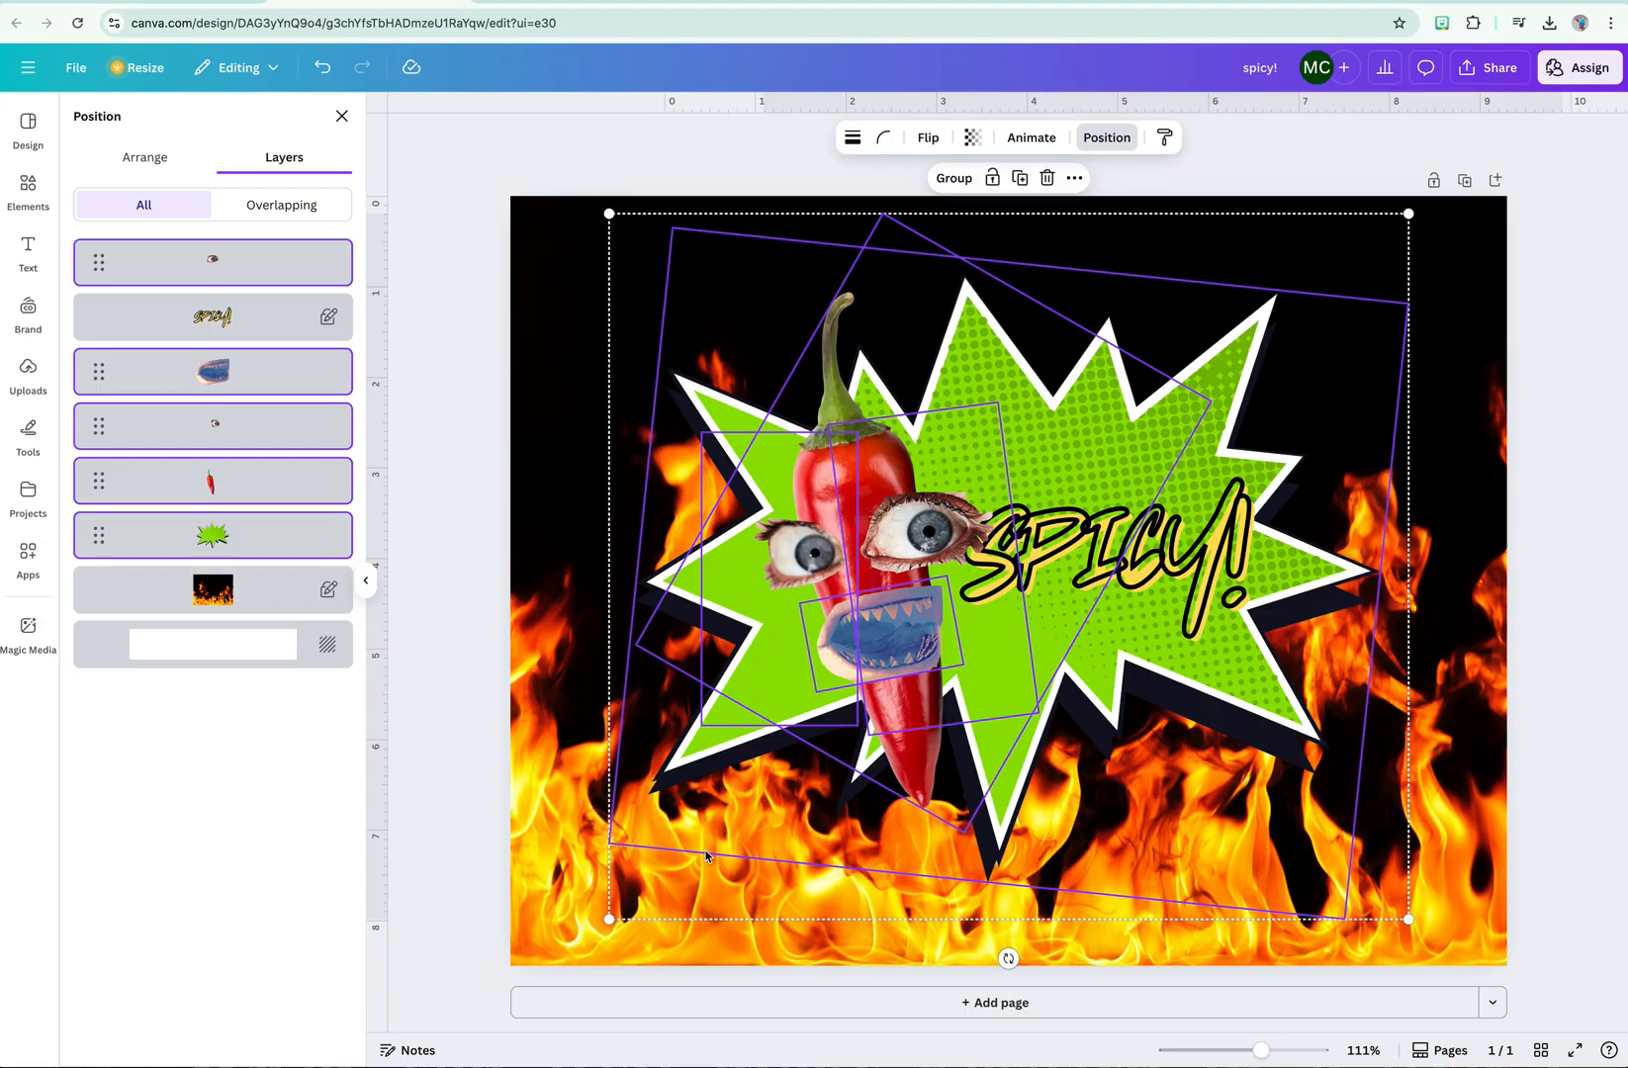
{"action": "left_click_drag", "start_coordinate": [609, 919], "coordinate": [747, 828]}
{"action": "key", "text": "ctrl+z"}
{"action": "left_click", "coordinate": [1190, 612]}
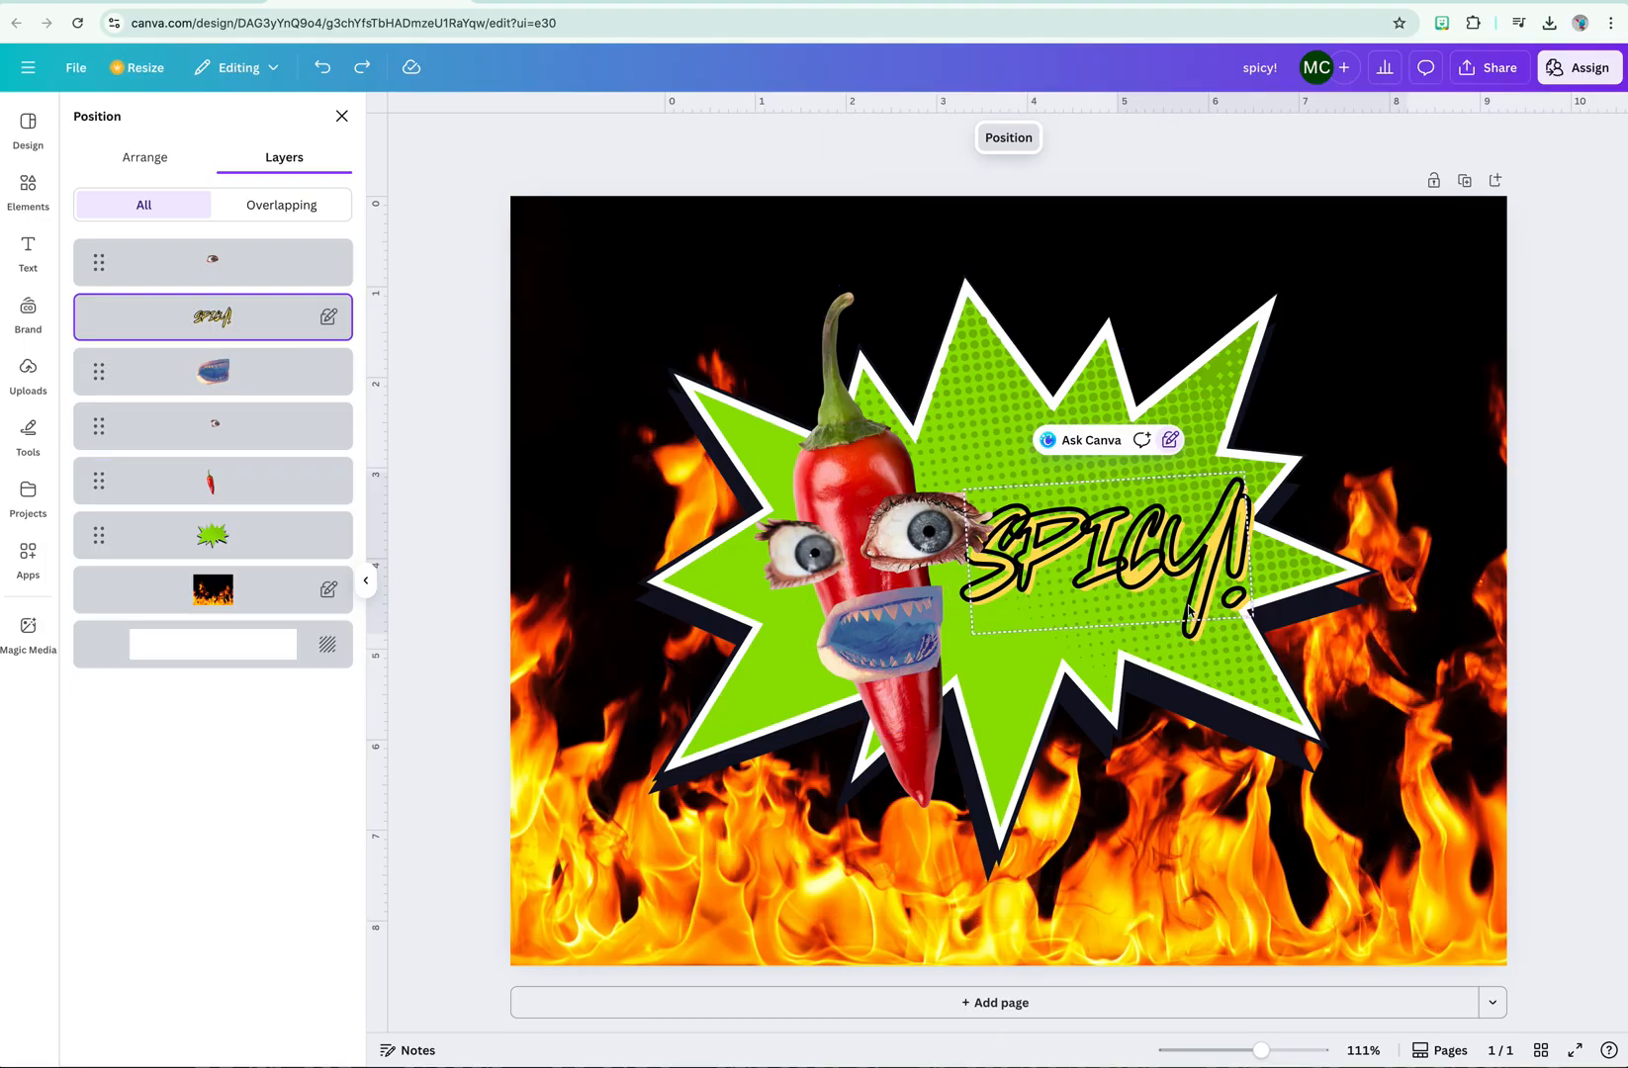
{"action": "left_click", "coordinate": [1126, 535]}
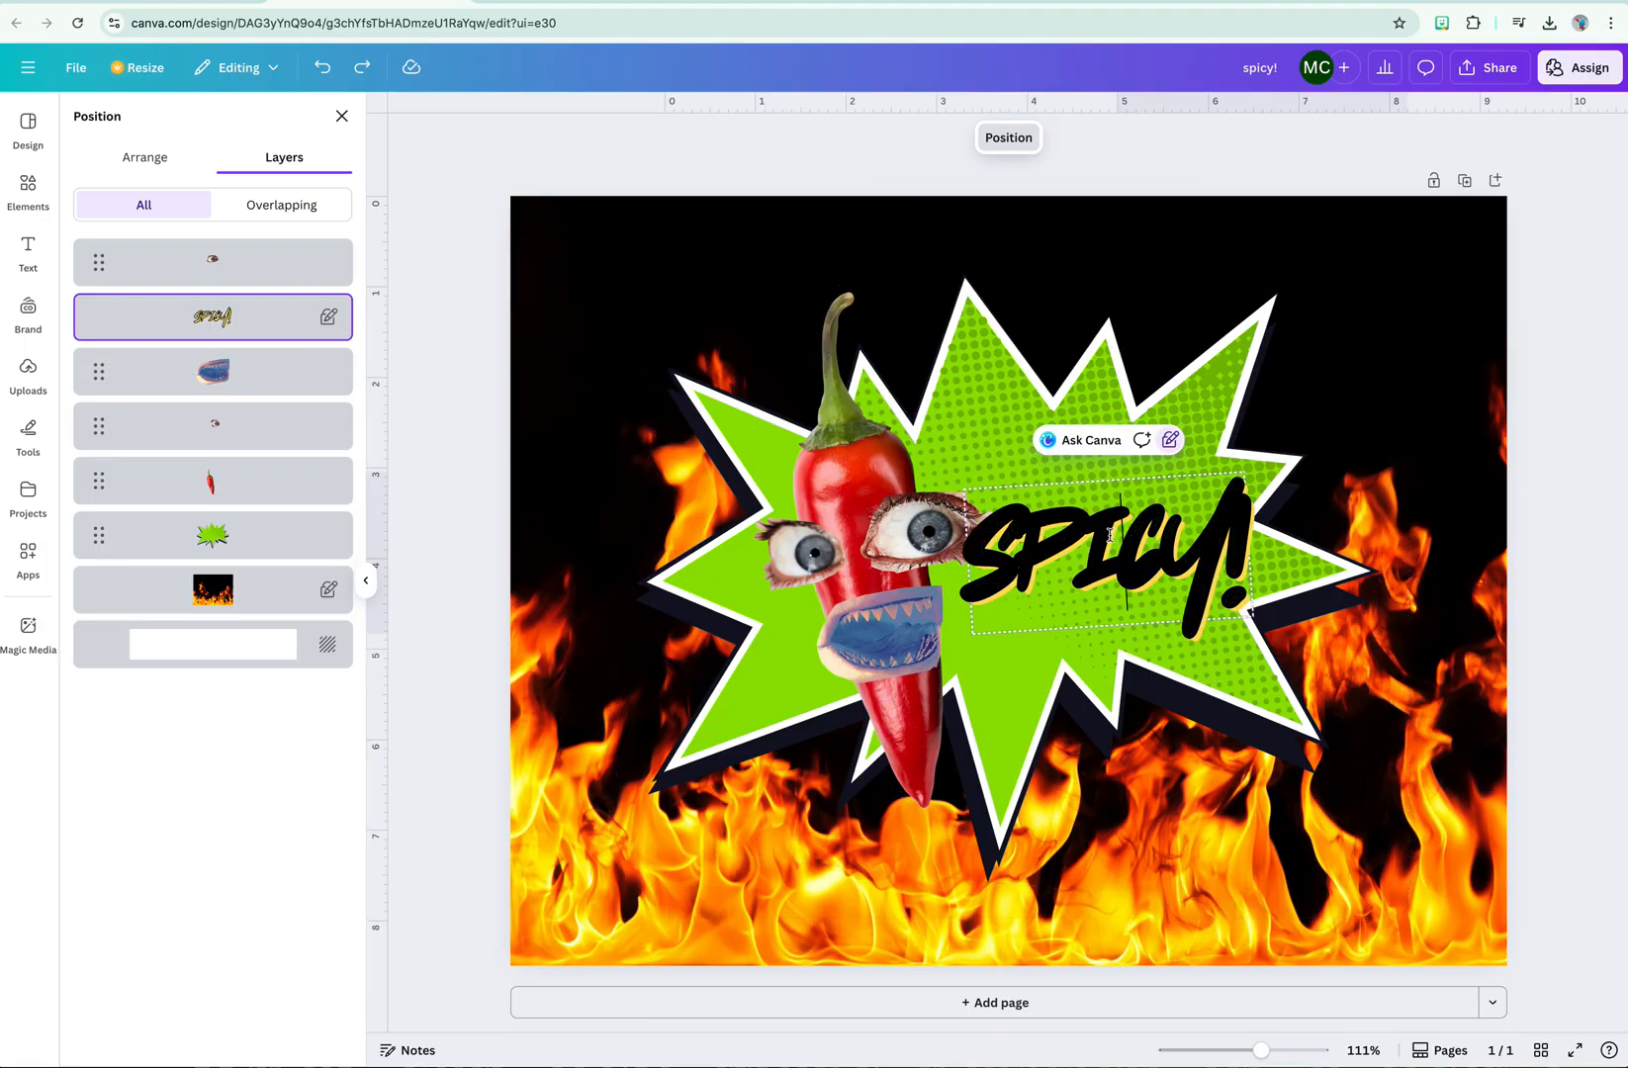
{"action": "left_click", "coordinate": [1431, 498]}
{"action": "left_click", "coordinate": [1197, 522]}
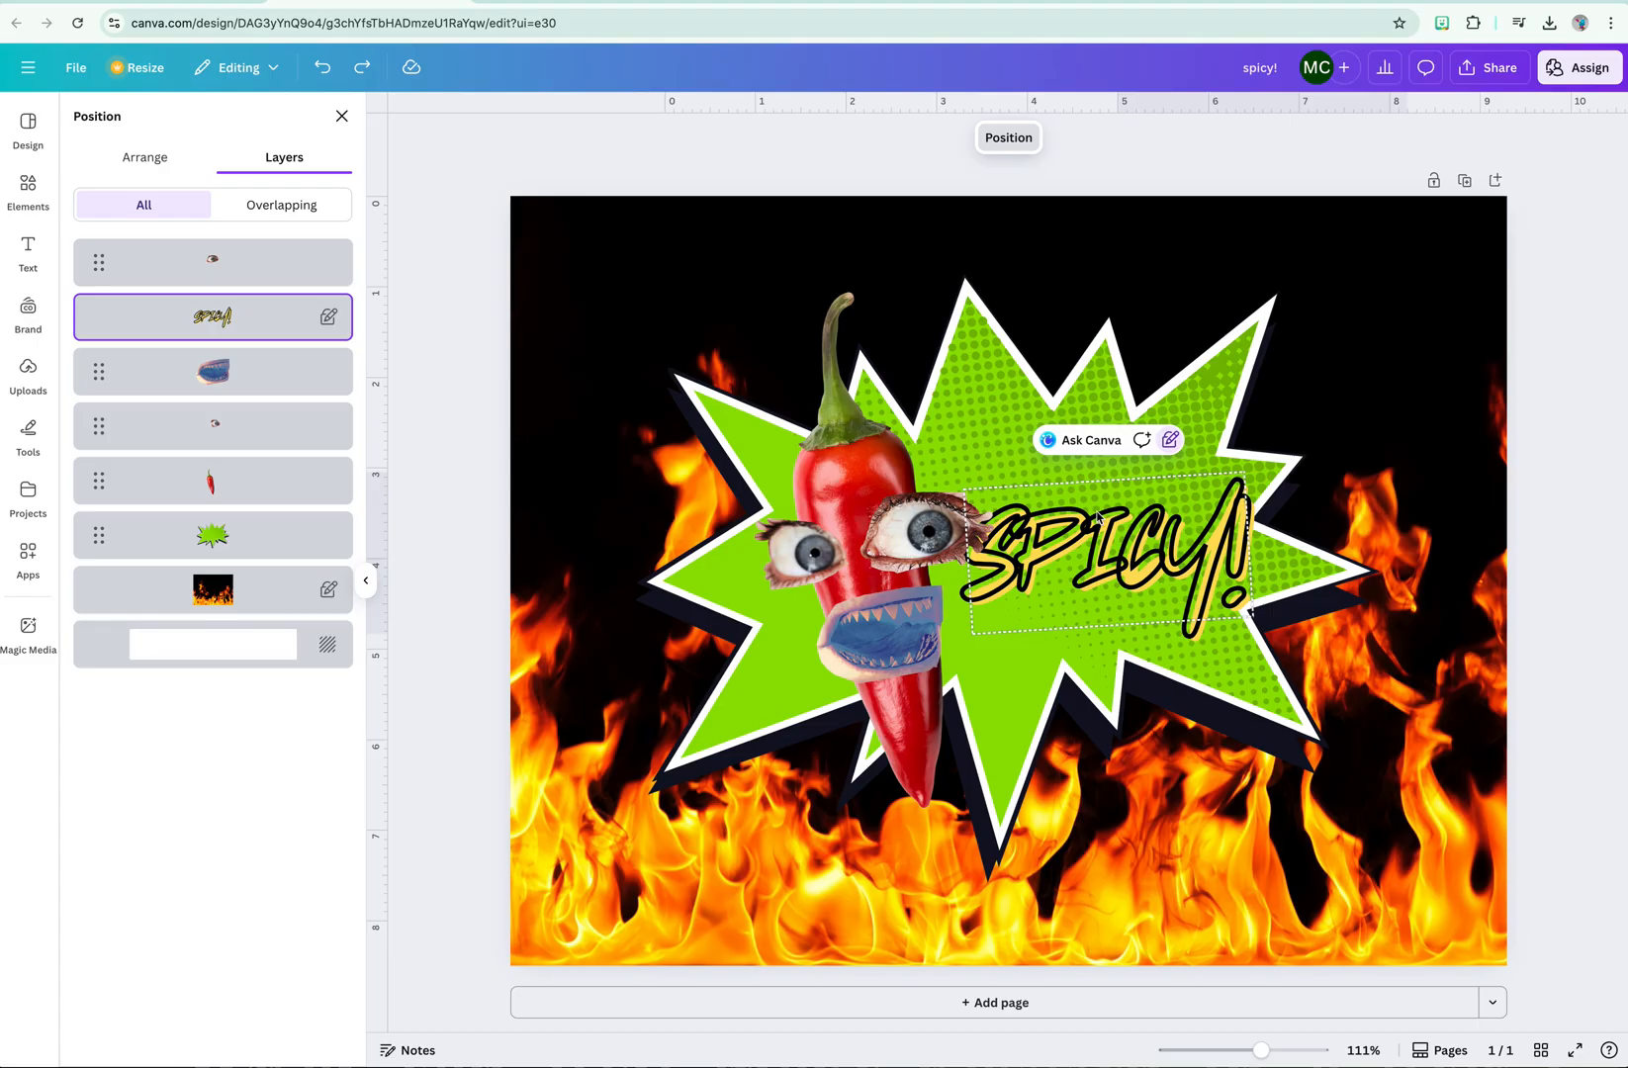
{"action": "left_click", "coordinate": [1011, 144]}
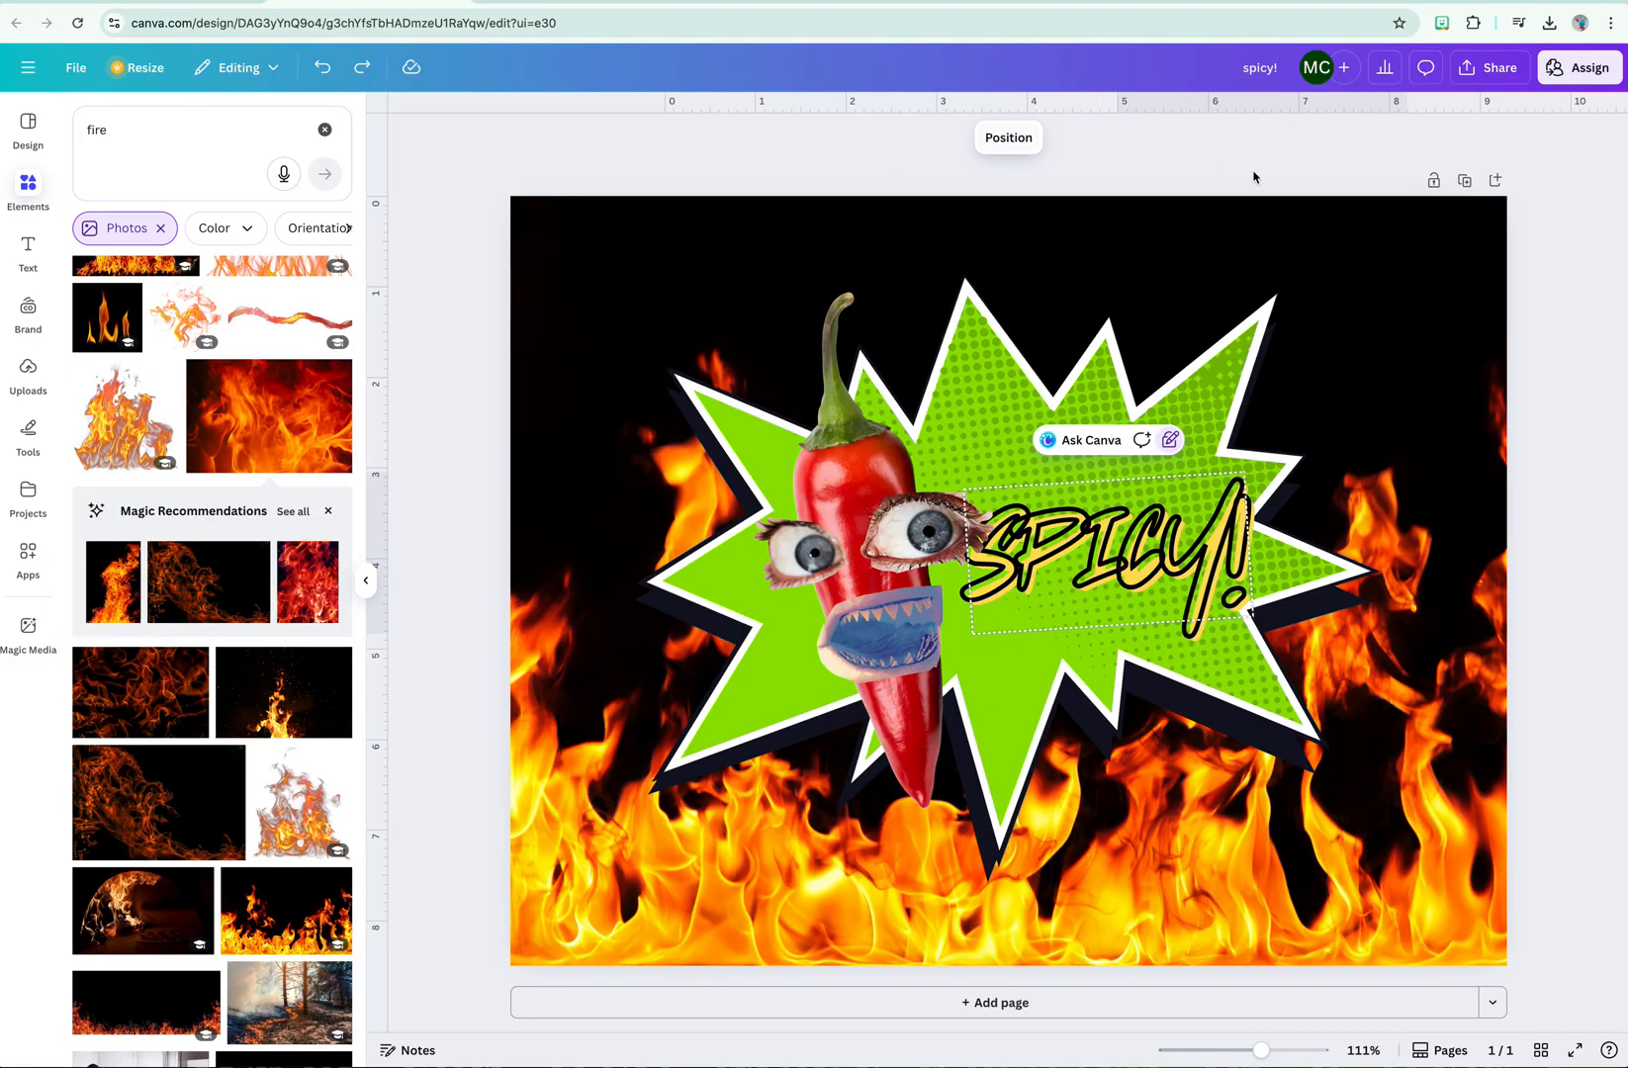
- Lock and unlock the page, try enlarging the selected pepper character and starburst, and undo the resize
{"action": "left_click", "coordinate": [1432, 182]}
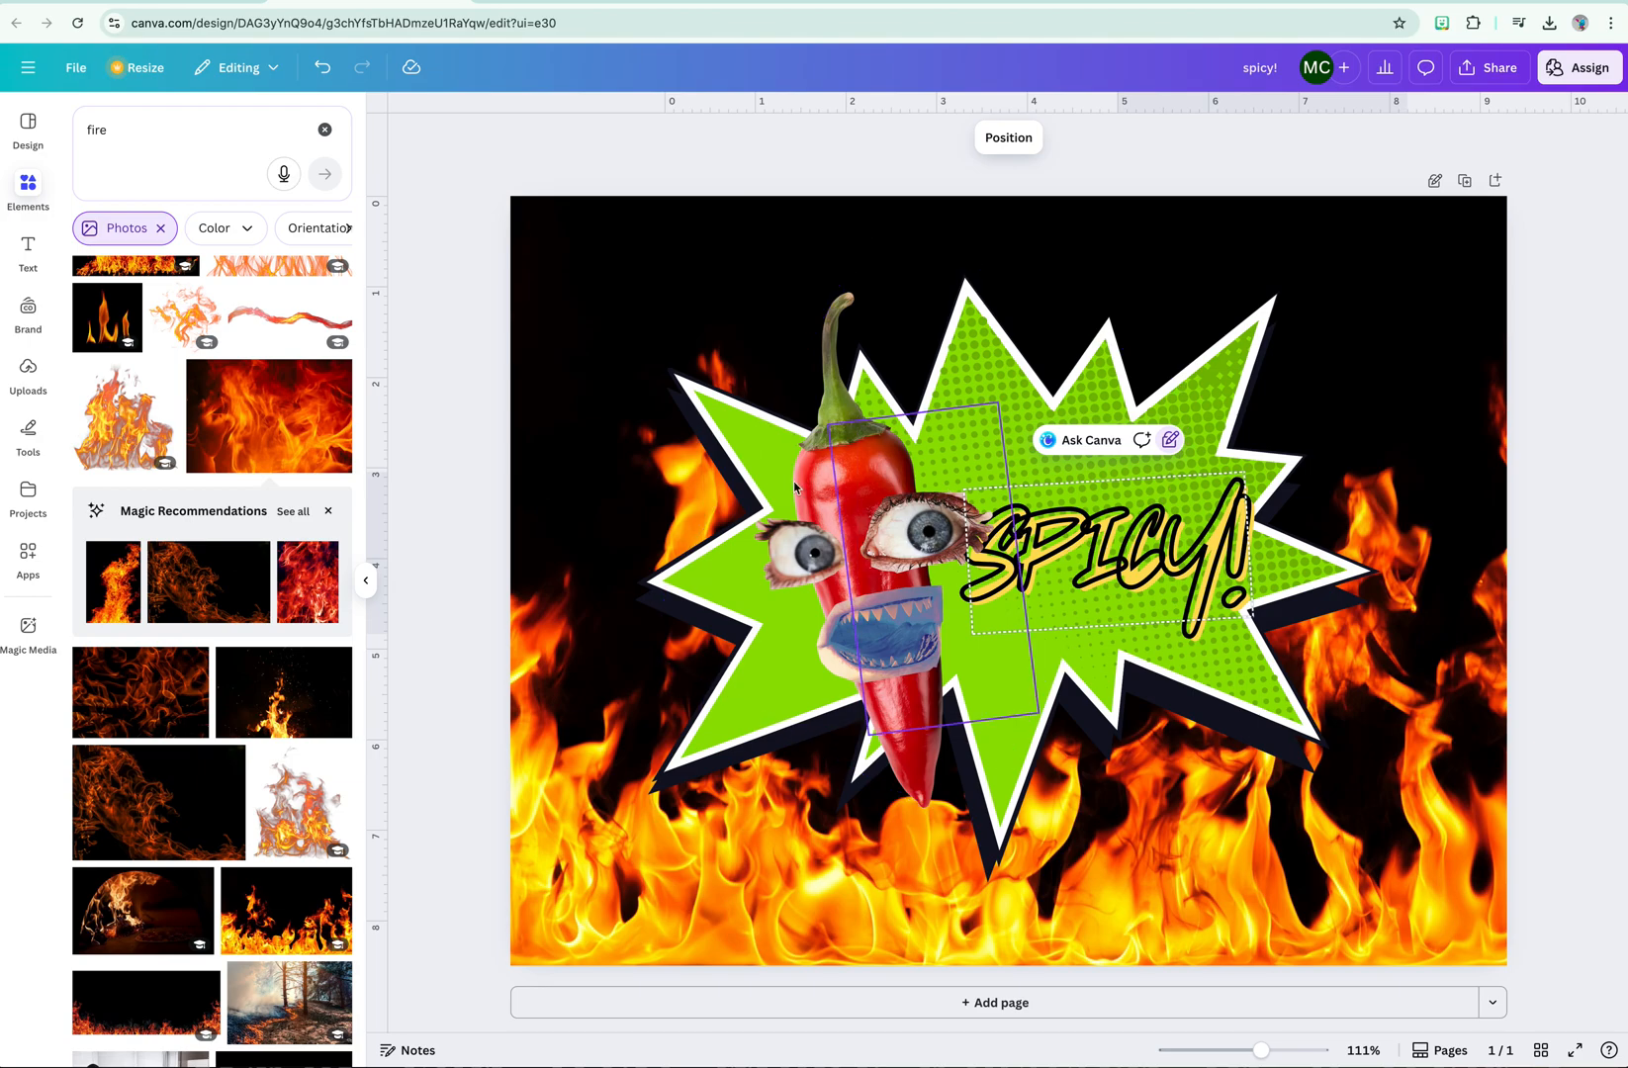
{"action": "left_click", "coordinate": [614, 271]}
{"action": "left_click_drag", "start_coordinate": [613, 271], "coordinate": [1414, 920]}
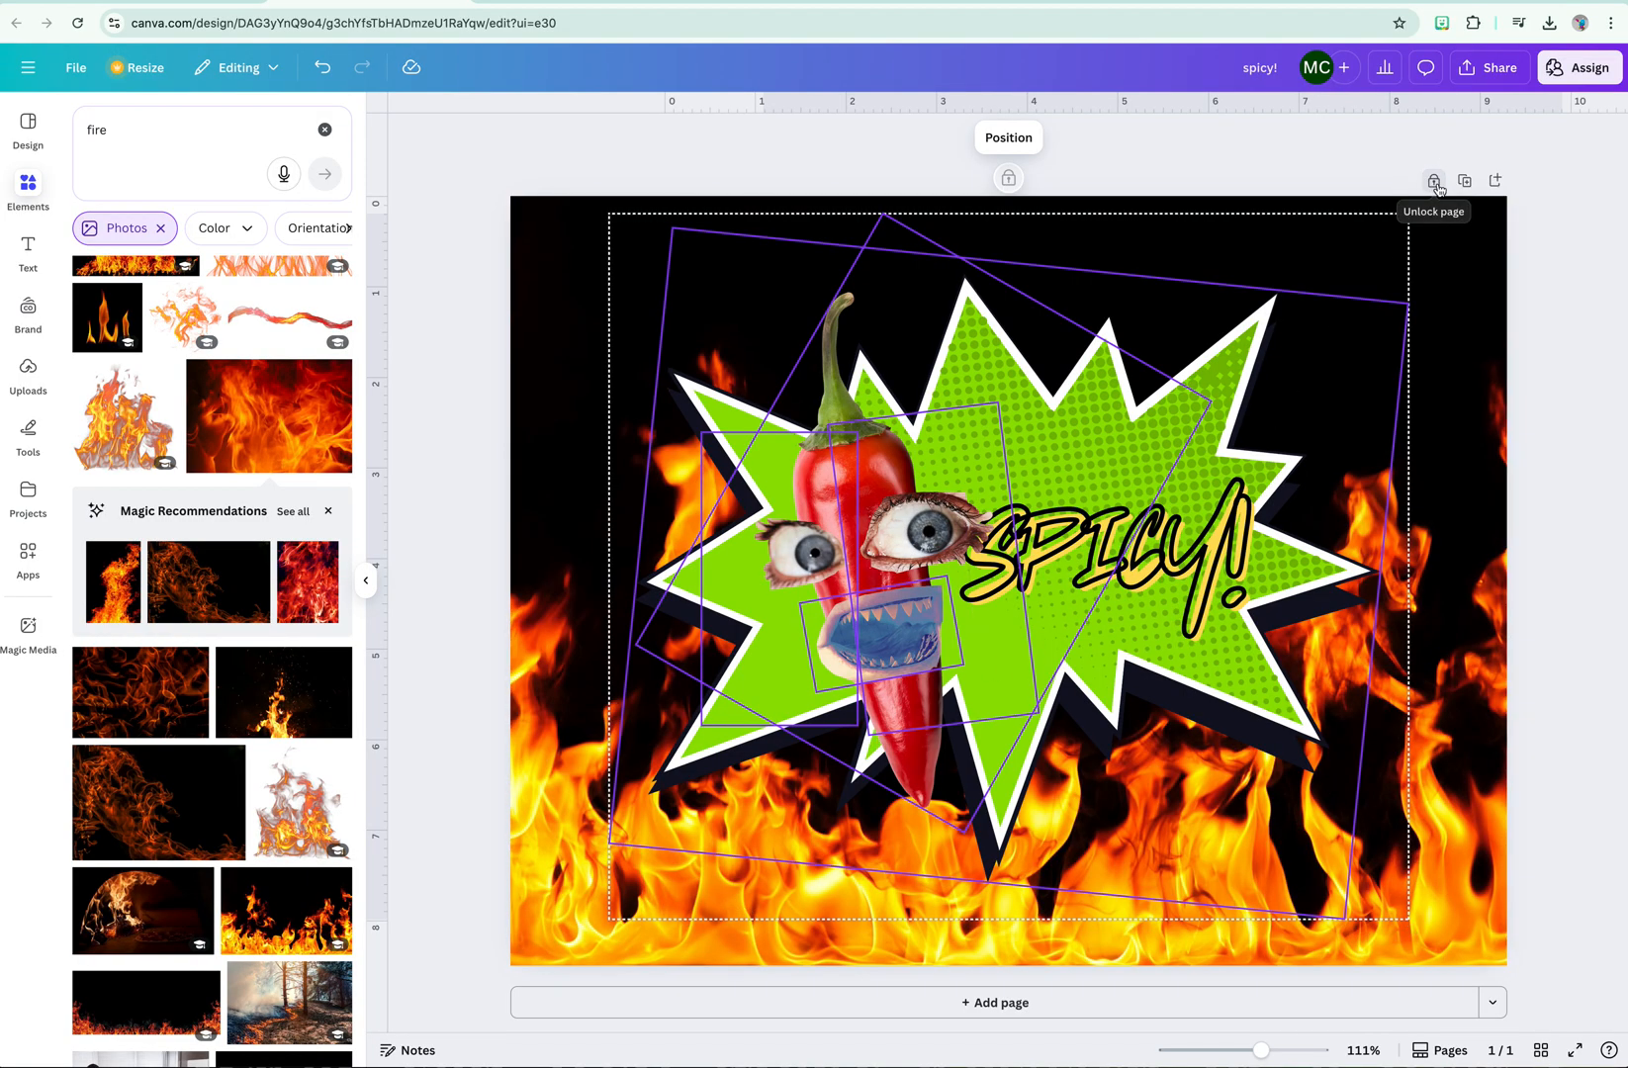
{"action": "left_click", "coordinate": [1437, 185]}
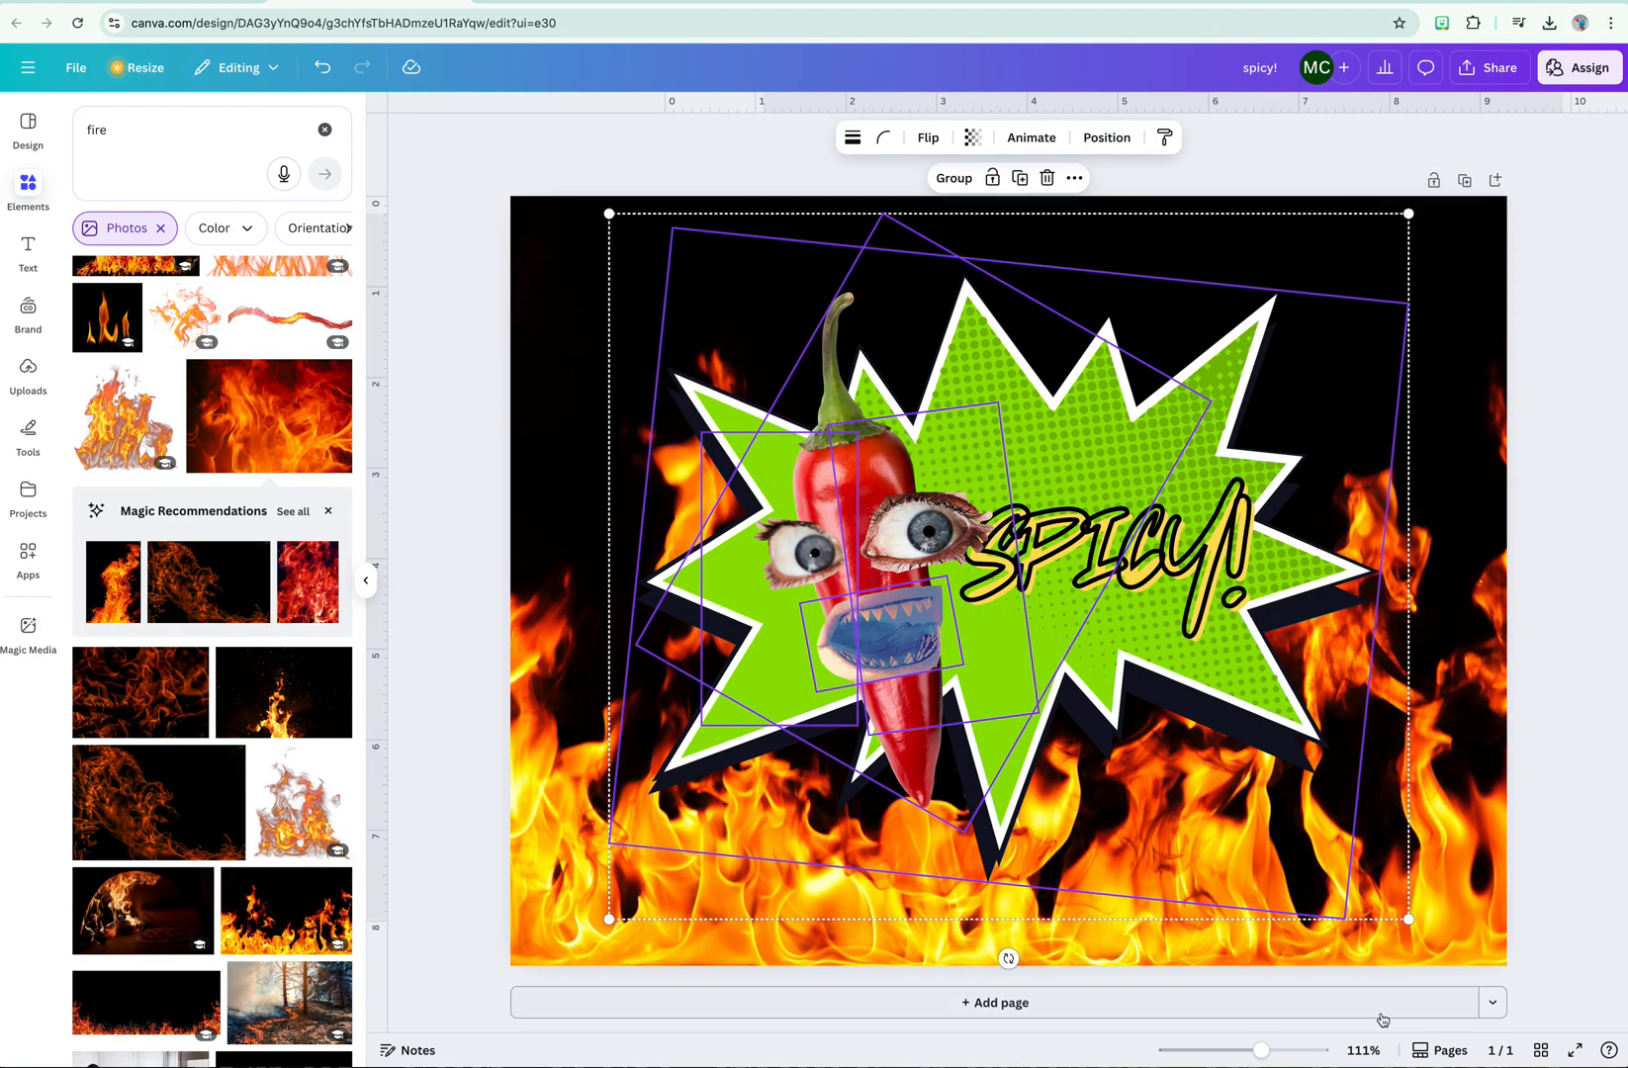
{"action": "left_click_drag", "start_coordinate": [1408, 919], "coordinate": [1615, 1060]}
{"action": "key", "text": "ctrl+z"}
- Lock the page and unlock it again with the "spicy!" heading selected
{"action": "left_click", "coordinate": [1192, 540]}
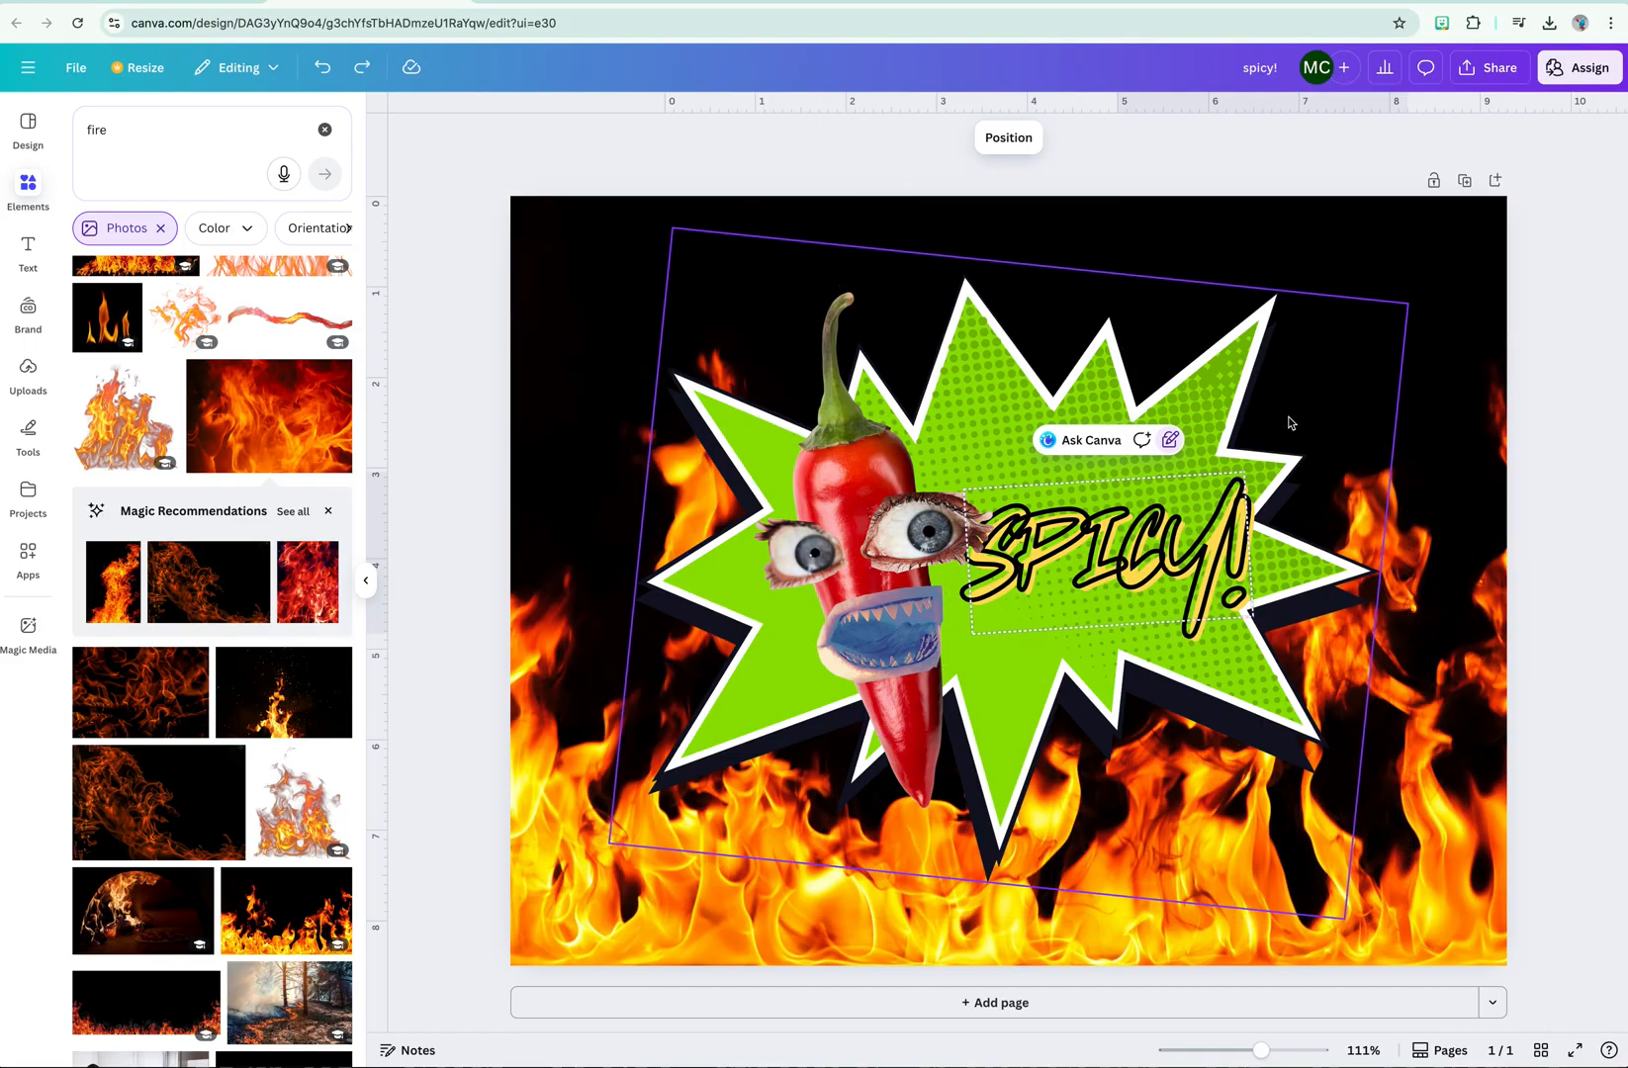
{"action": "left_click", "coordinate": [1433, 183]}
{"action": "left_click", "coordinate": [1434, 183]}
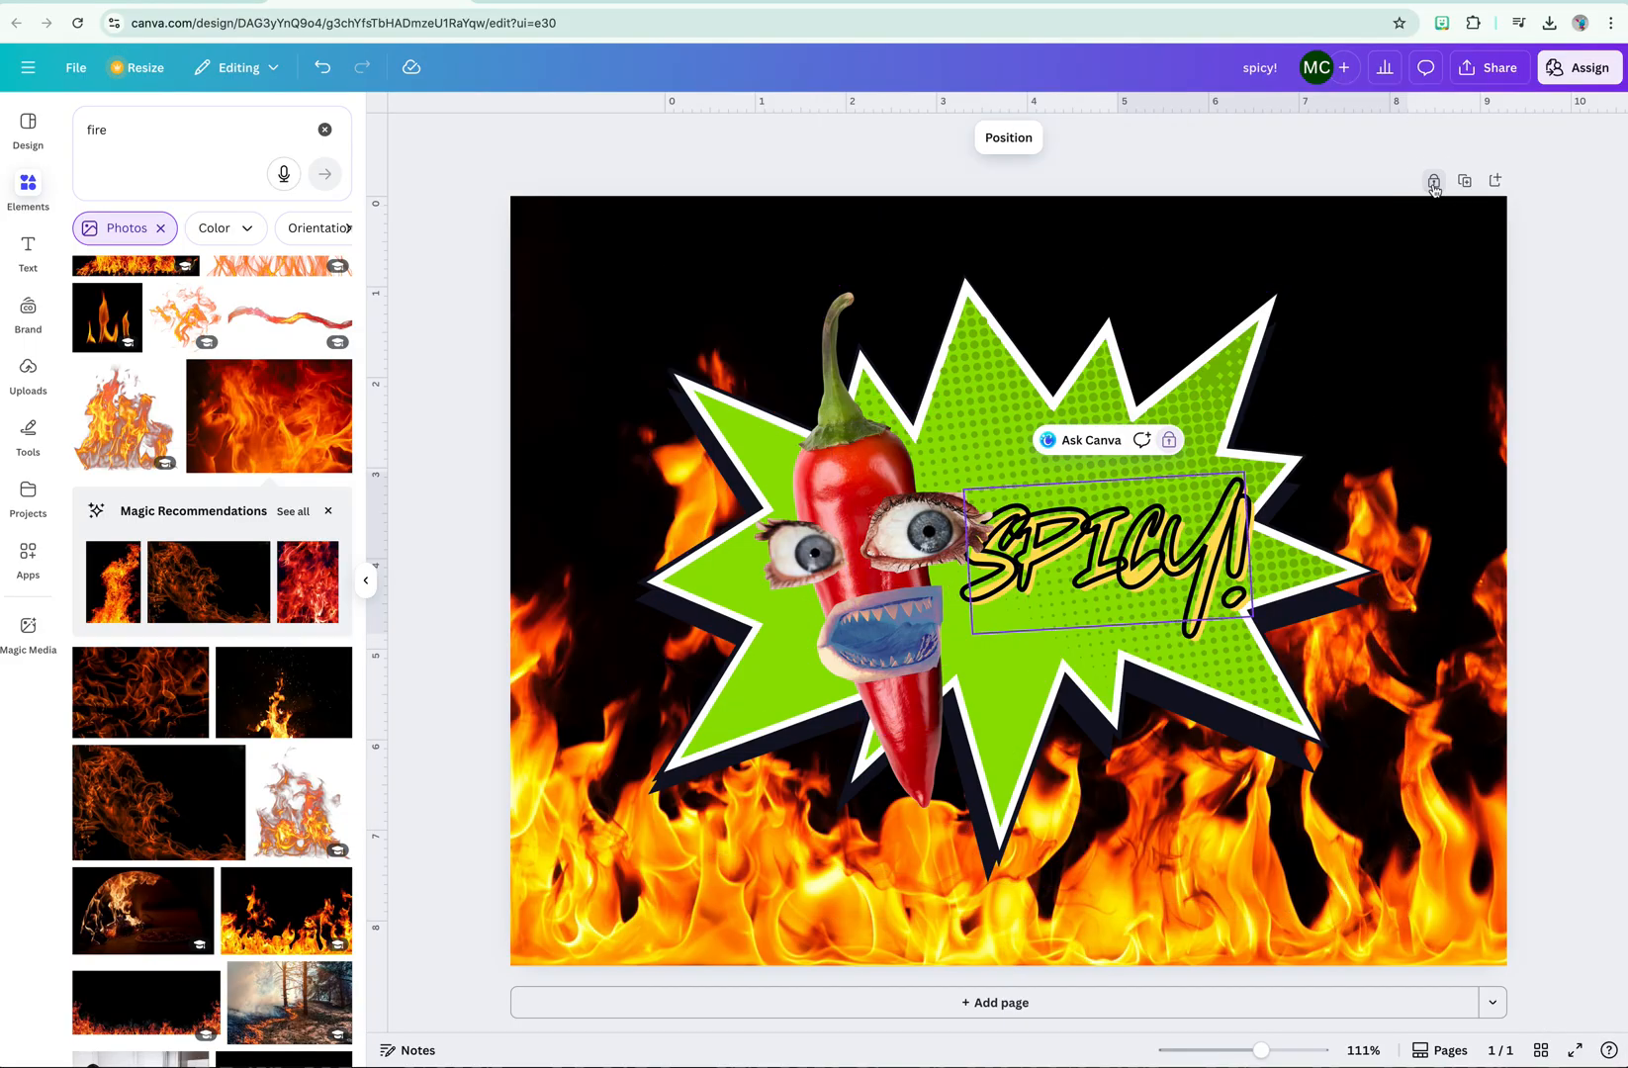
{"action": "left_click", "coordinate": [1433, 183]}
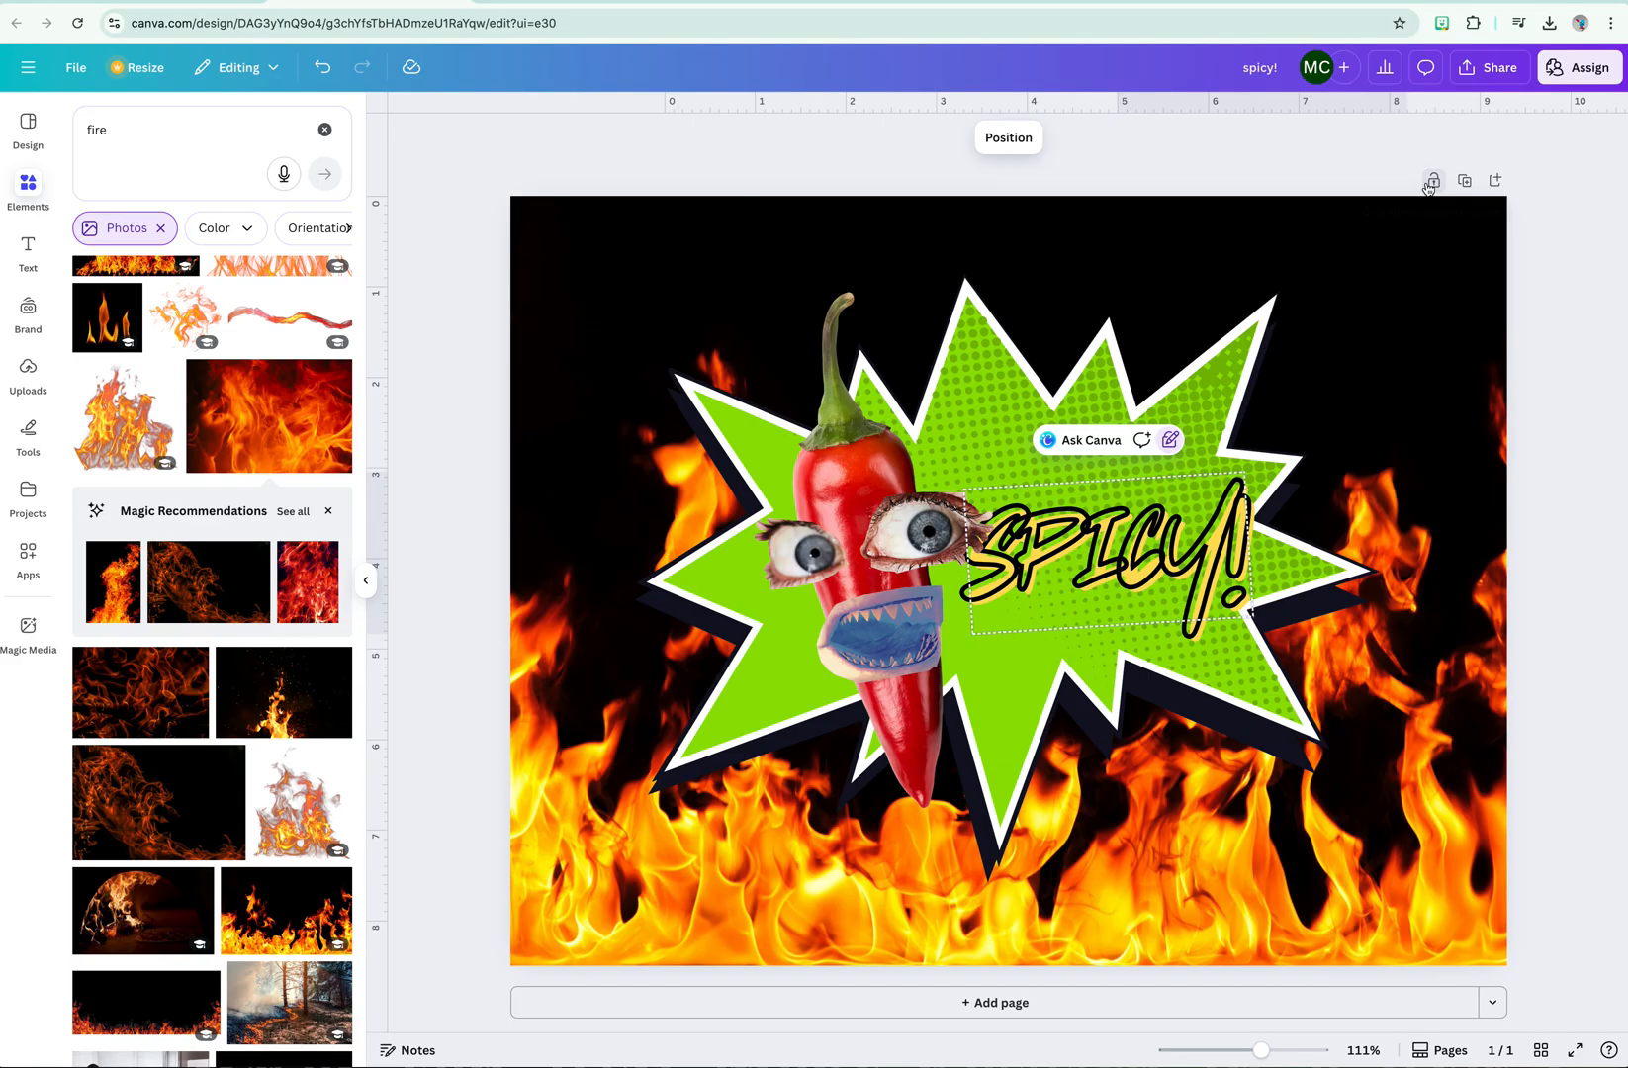
- Try enlarging the pepper character and starburst behind the locked heading, then undo the change
{"action": "left_click_drag", "start_coordinate": [597, 242], "coordinate": [1590, 1064]}
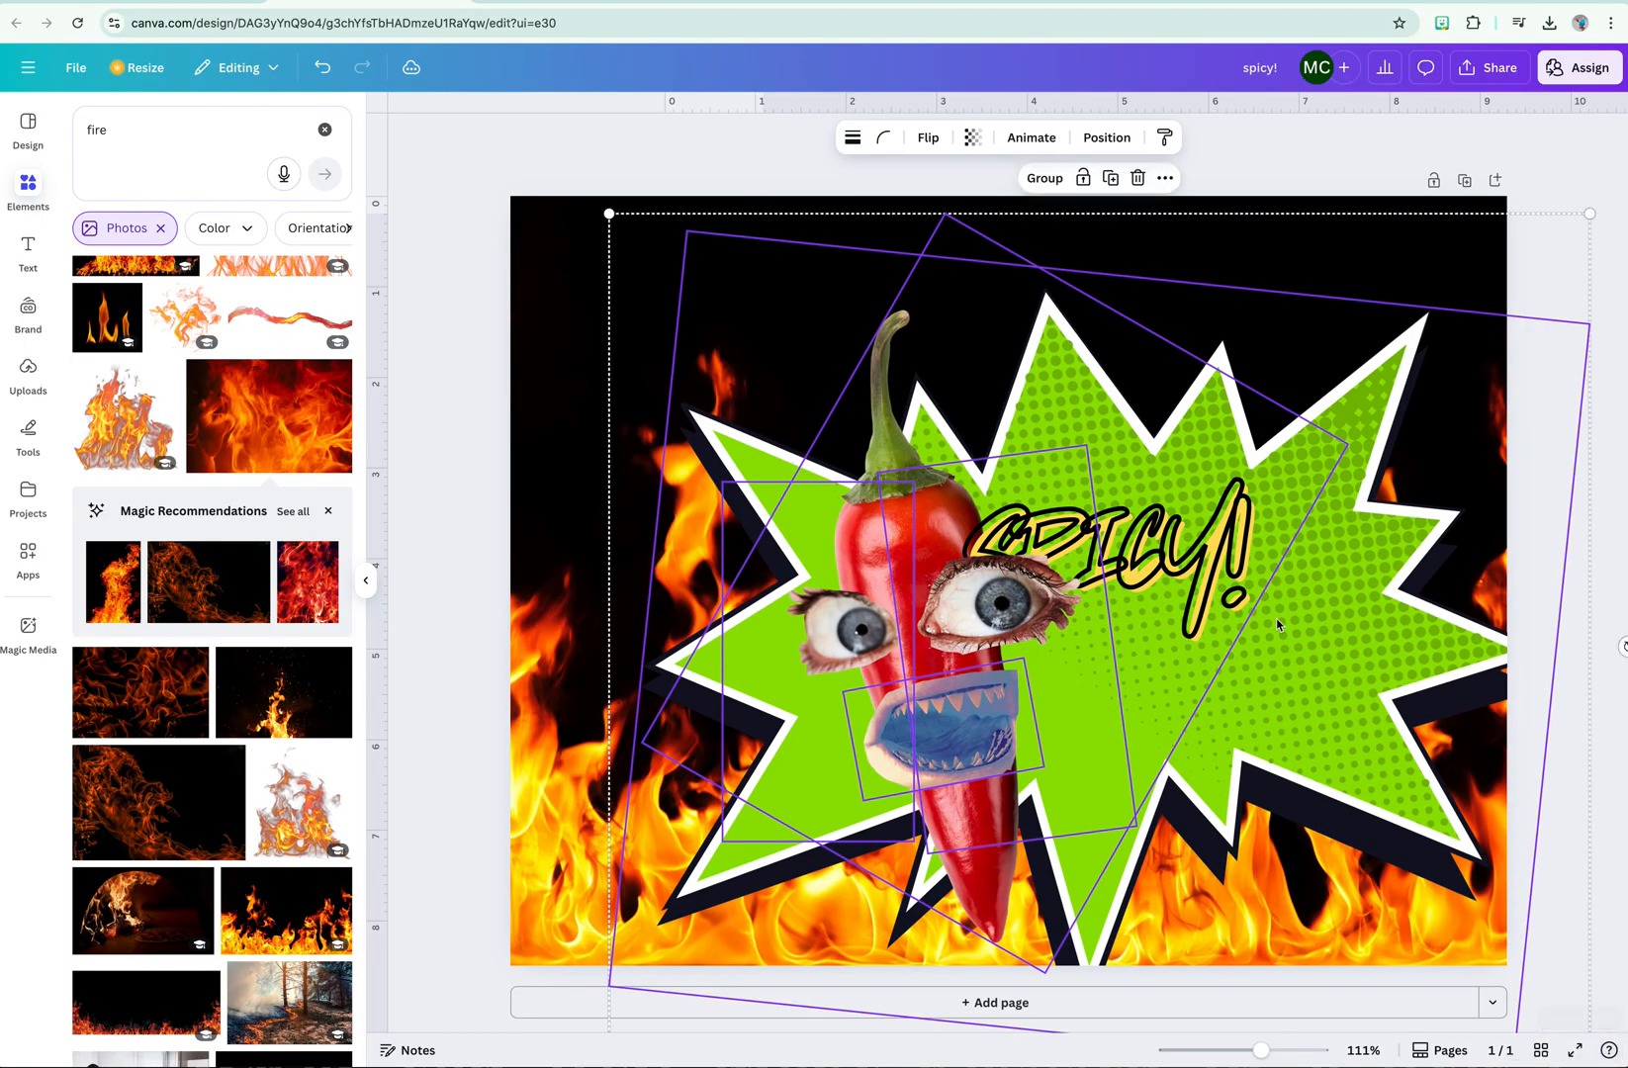
{"action": "left_click", "coordinate": [1212, 556]}
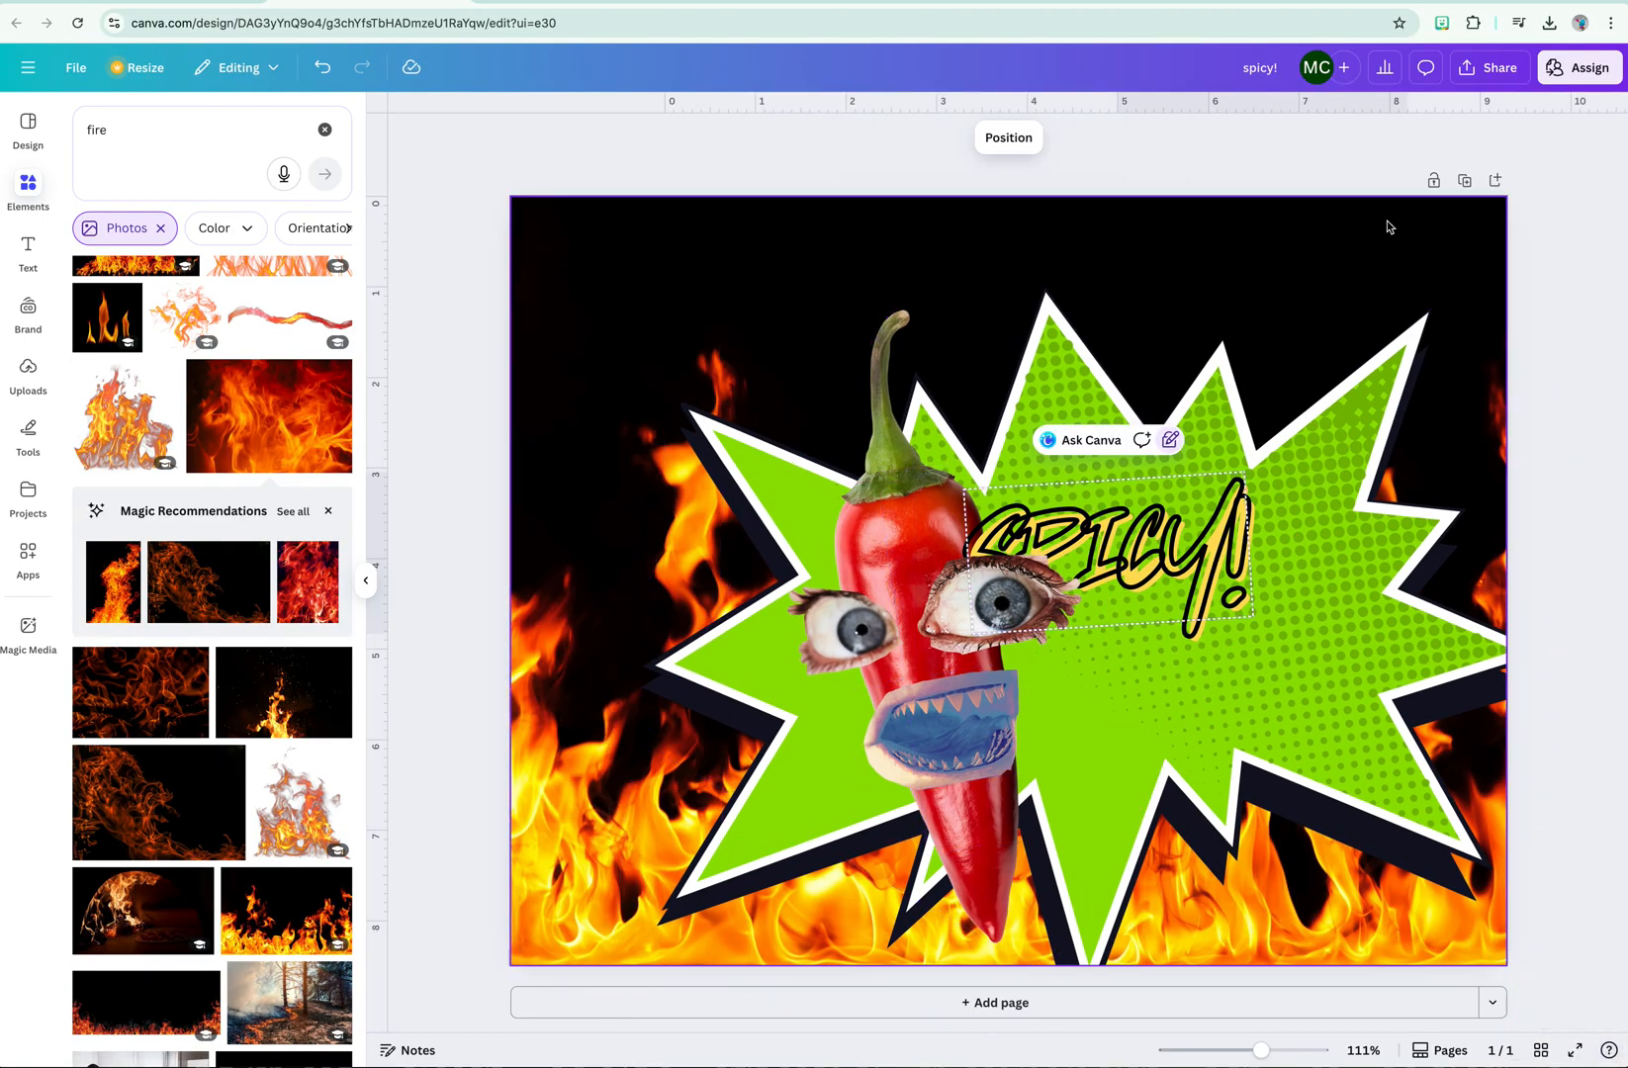
{"action": "left_click", "coordinate": [1166, 484]}
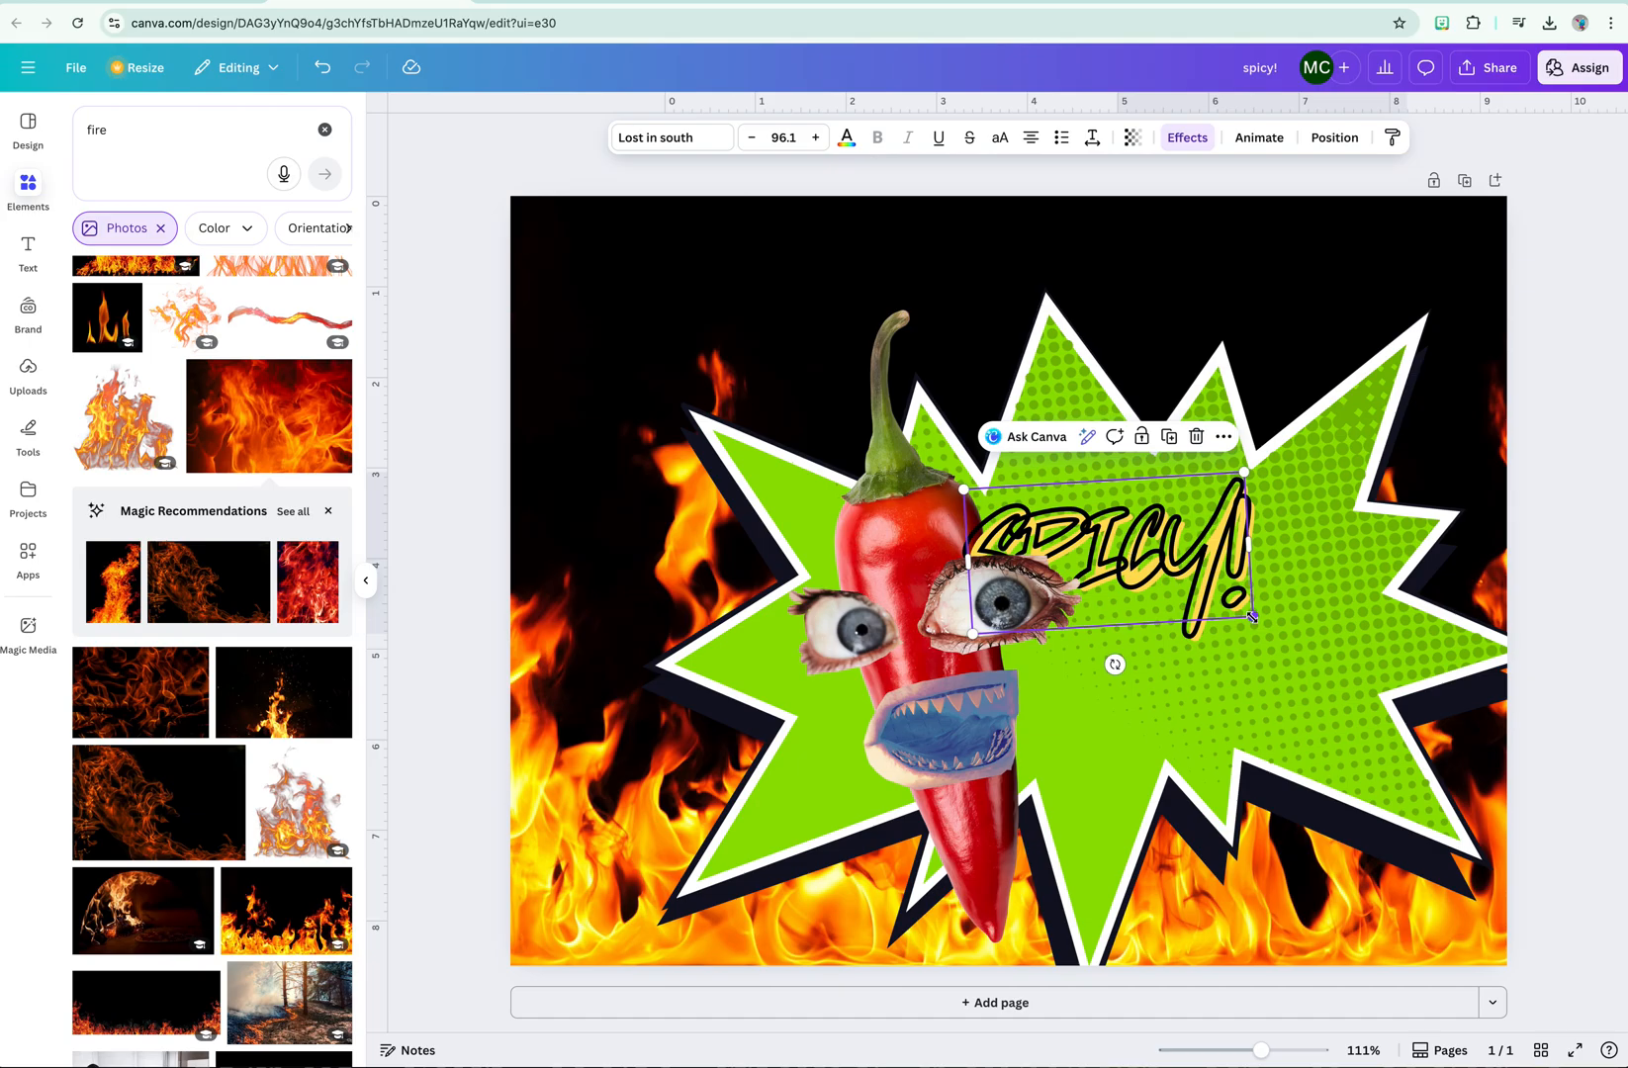
{"action": "key", "text": "ctrl+z"}
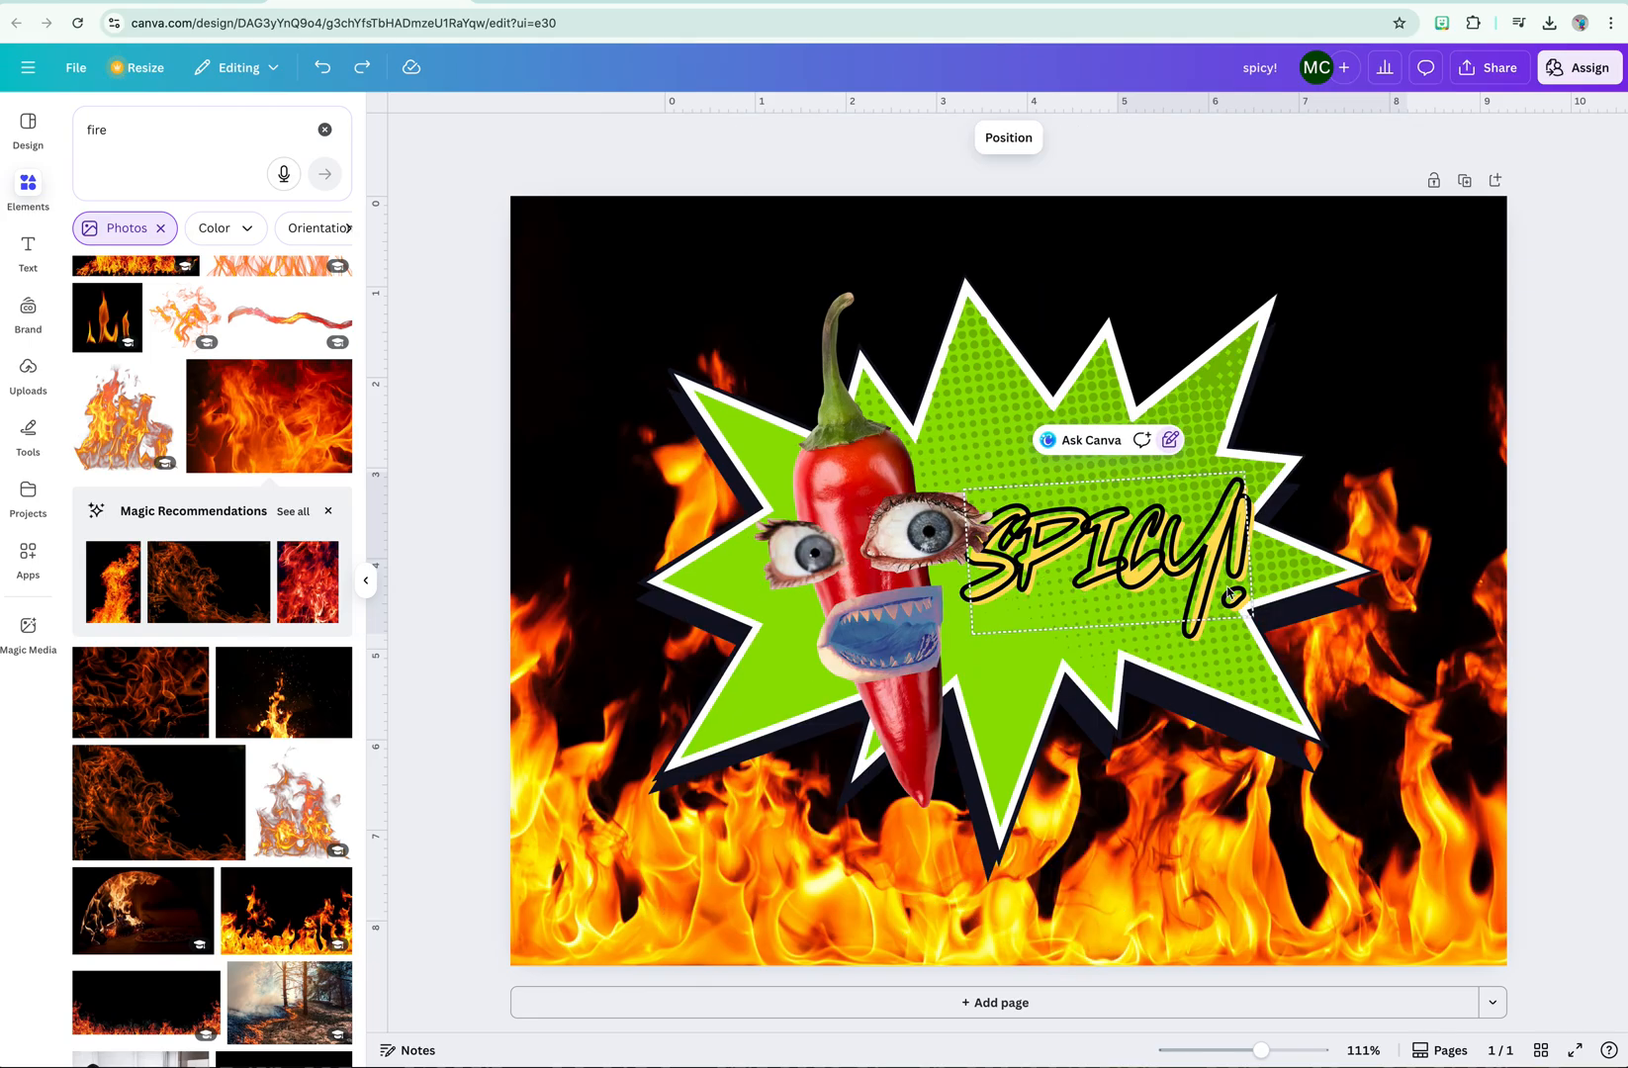
- Unlock the "spicy!" heading, then enlarge it together with the pepper character and starburst and centre them on the page
{"action": "left_click", "coordinate": [1170, 441]}
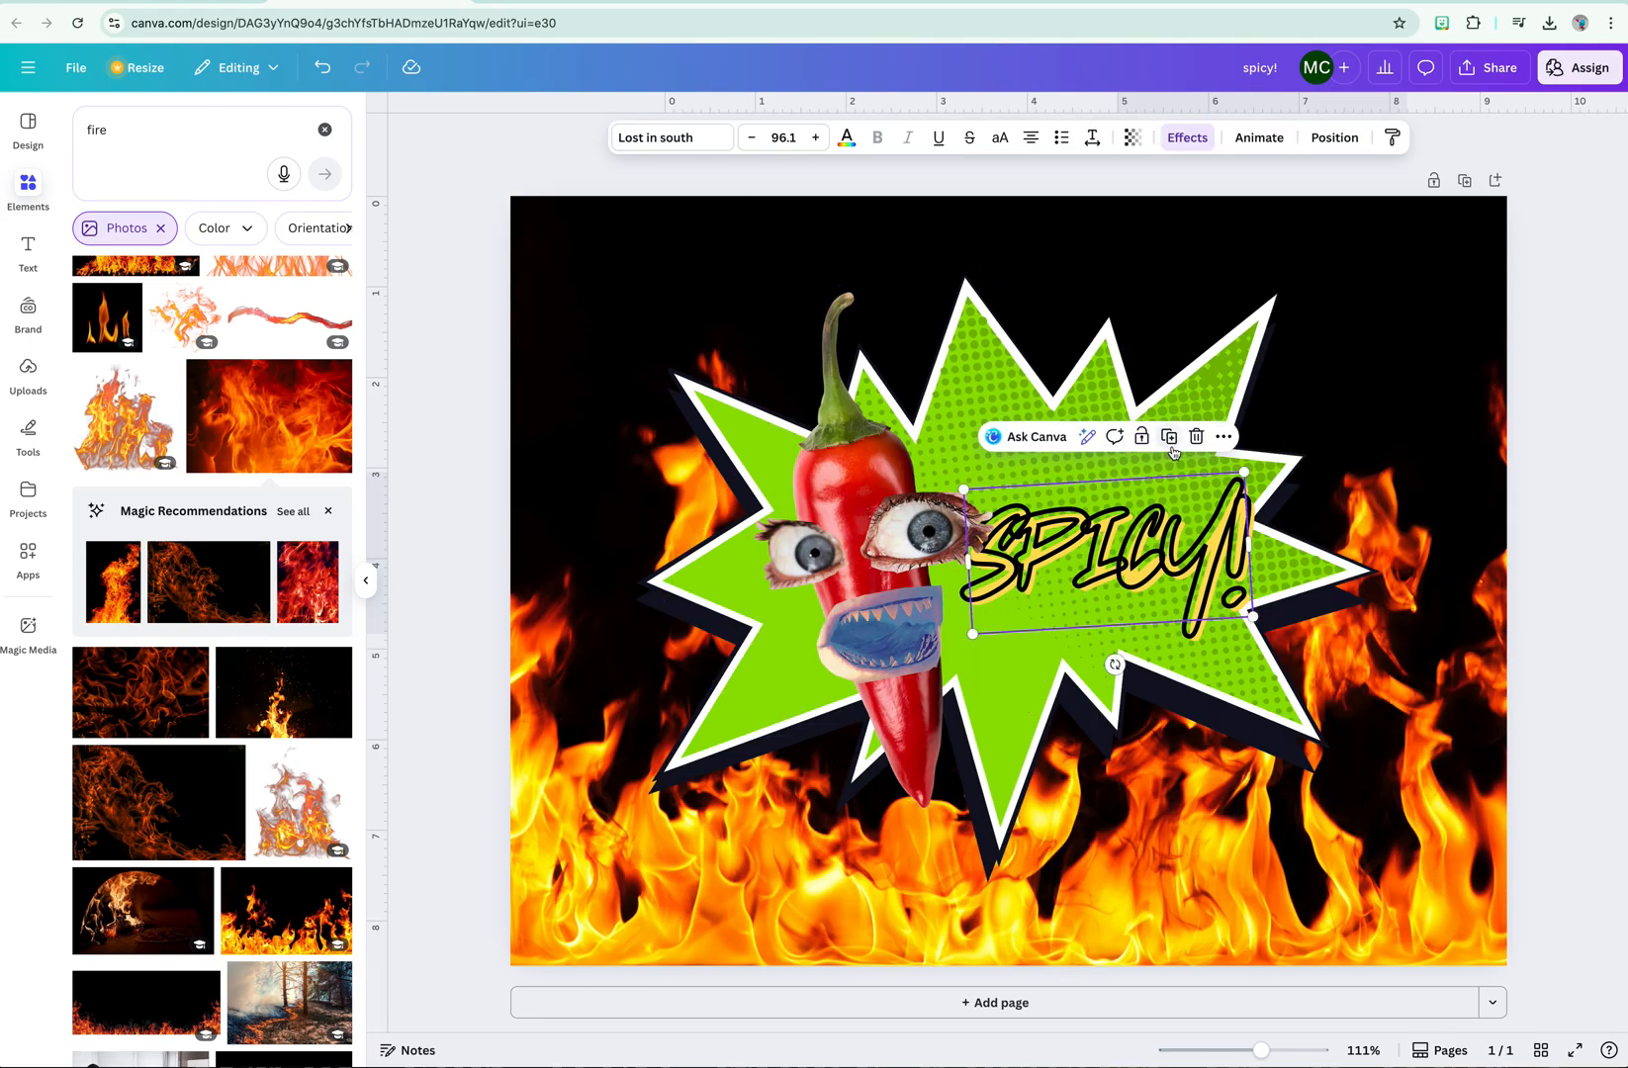
{"action": "left_click_drag", "start_coordinate": [607, 231], "coordinate": [1489, 1020]}
{"action": "left_click_drag", "start_coordinate": [1199, 772], "coordinate": [1093, 691]}
{"action": "left_click", "coordinate": [1538, 620]}
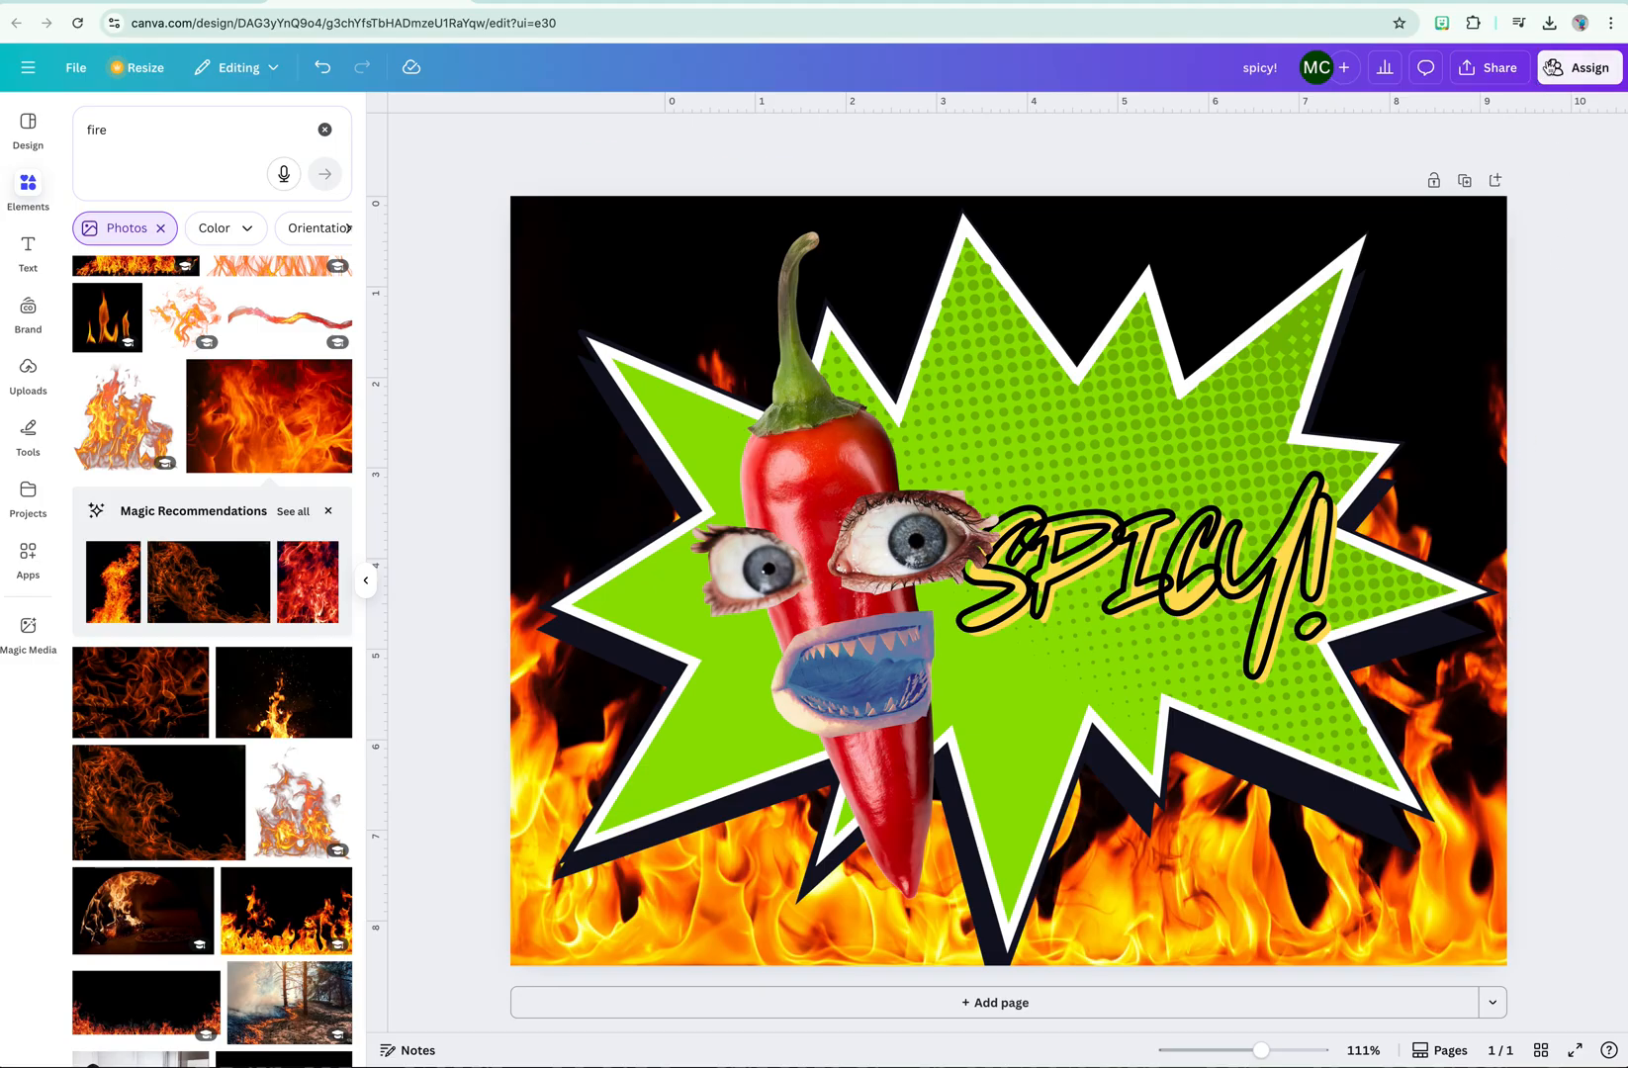
- Download the design as a JPG at size 1 with the image quality raised
{"action": "left_click", "coordinate": [1485, 71]}
{"action": "left_click", "coordinate": [1320, 424]}
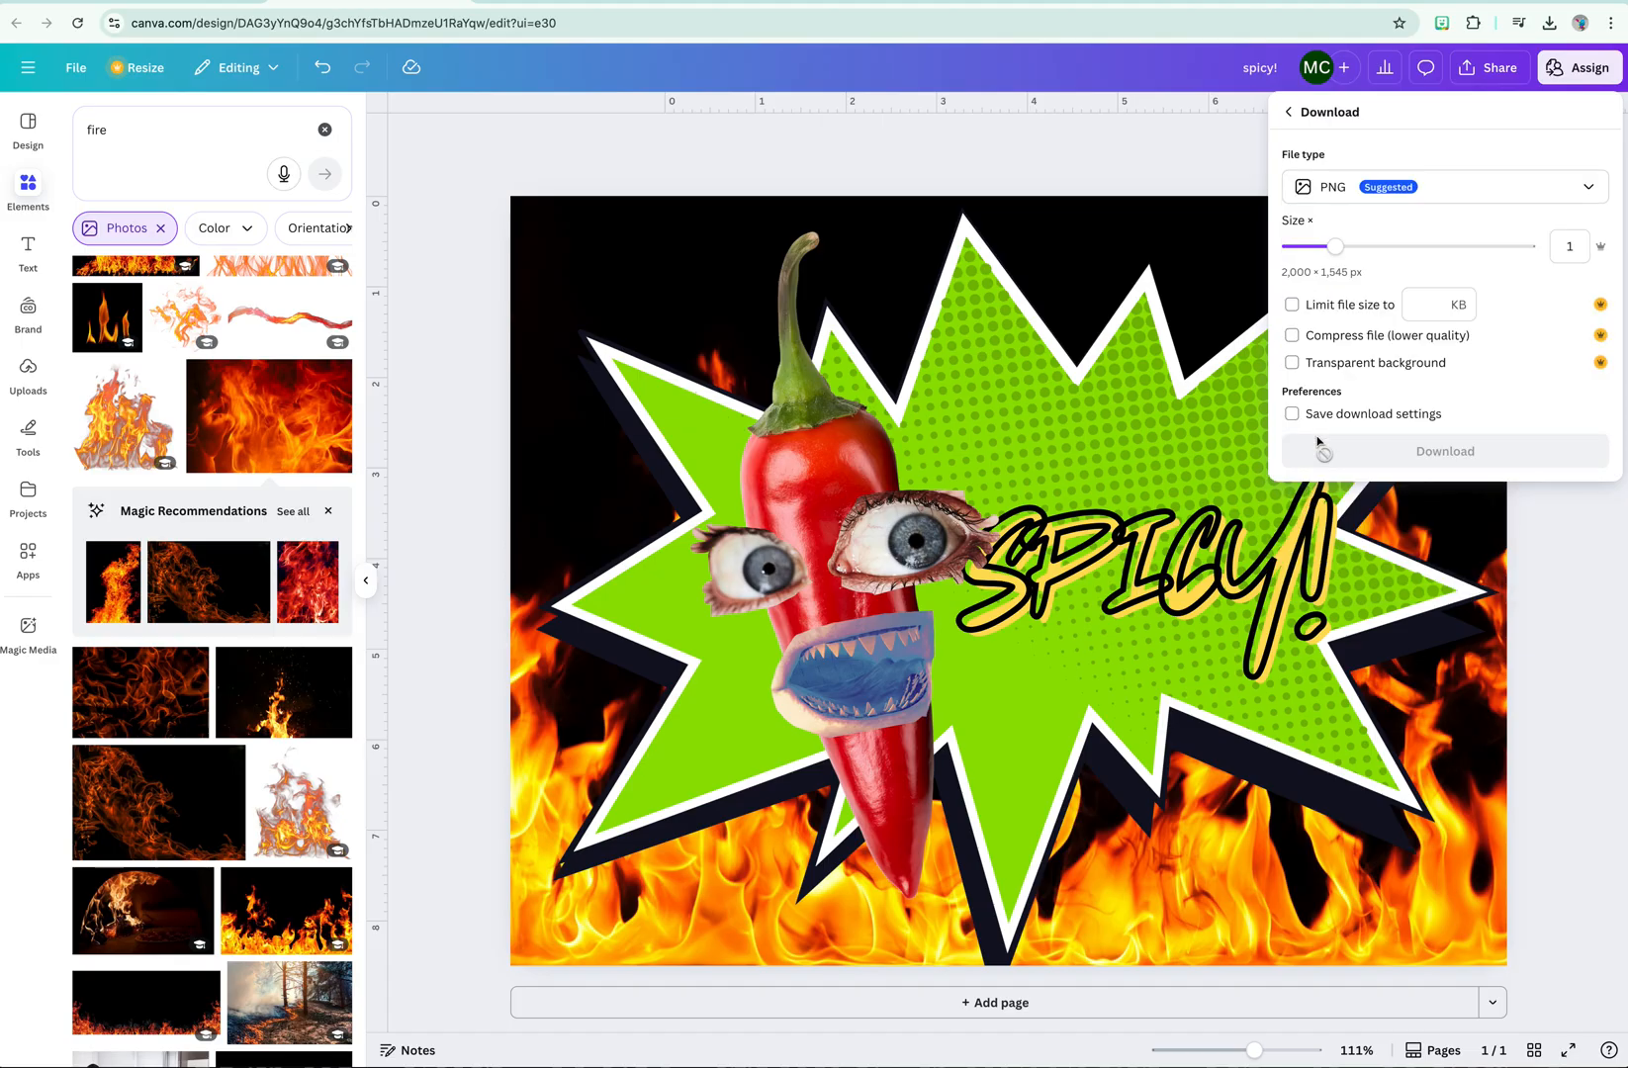
{"action": "left_click", "coordinate": [1370, 190]}
{"action": "left_click", "coordinate": [1337, 242]}
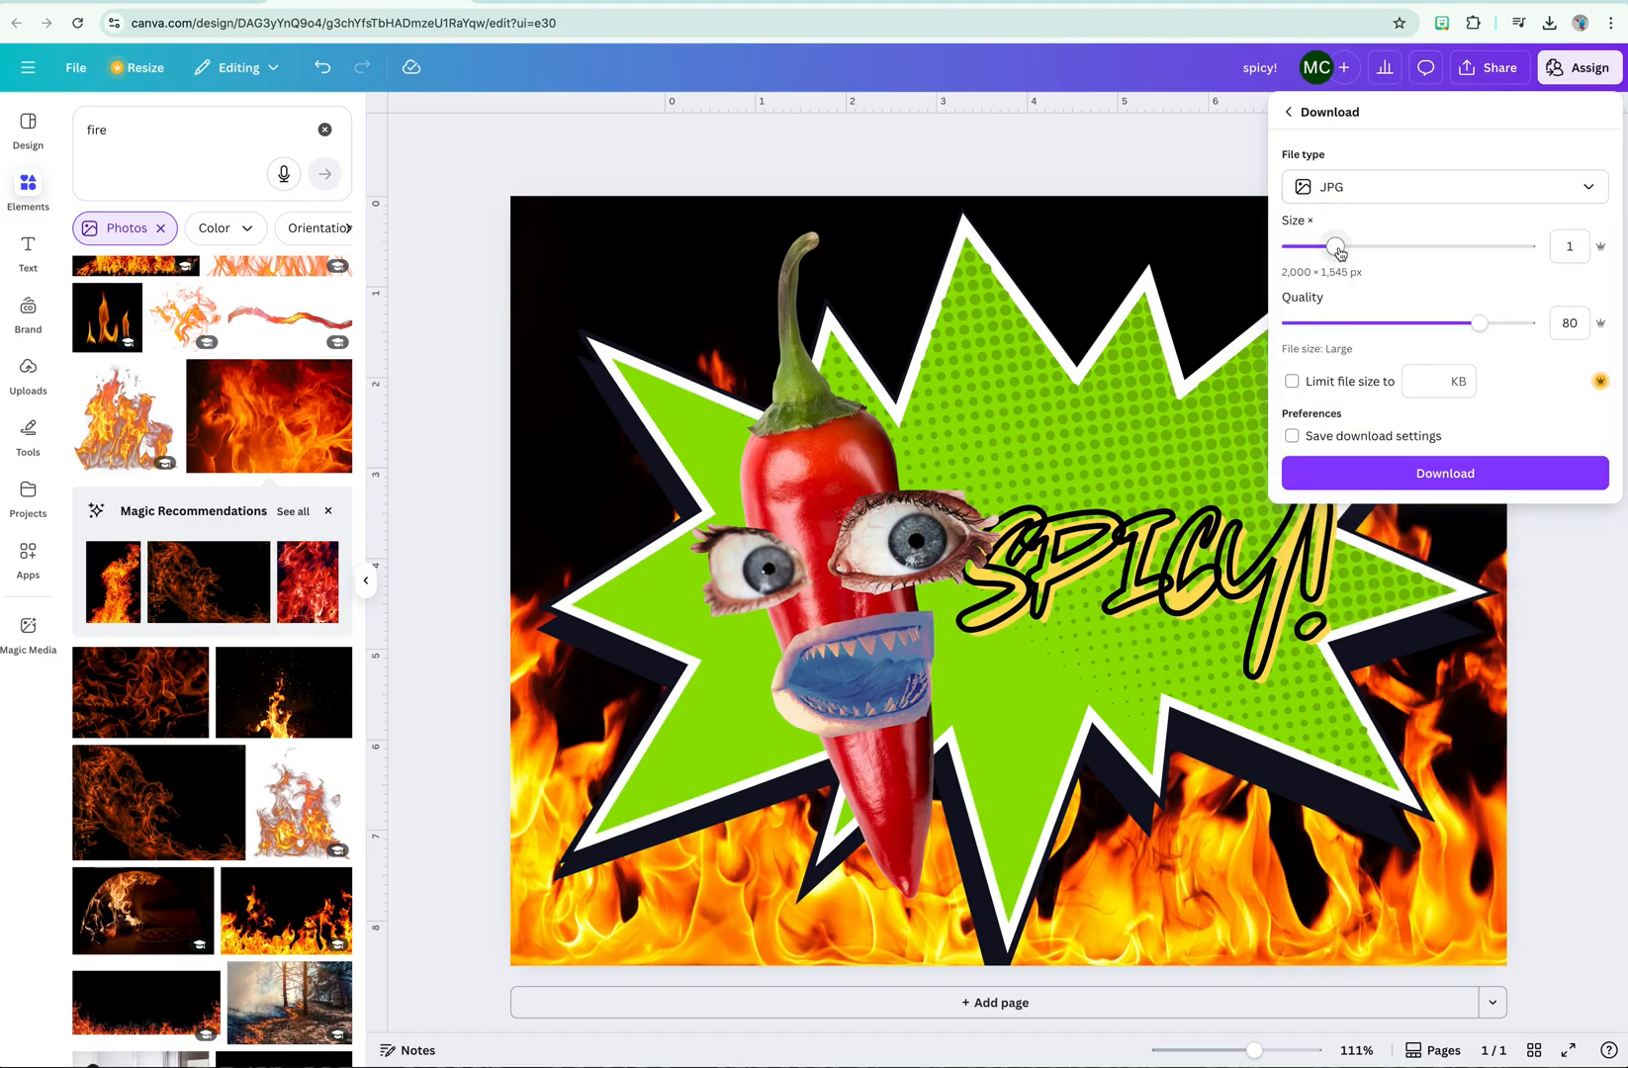
{"action": "left_click_drag", "start_coordinate": [1483, 327], "coordinate": [1583, 321]}
{"action": "left_click", "coordinate": [1490, 473]}
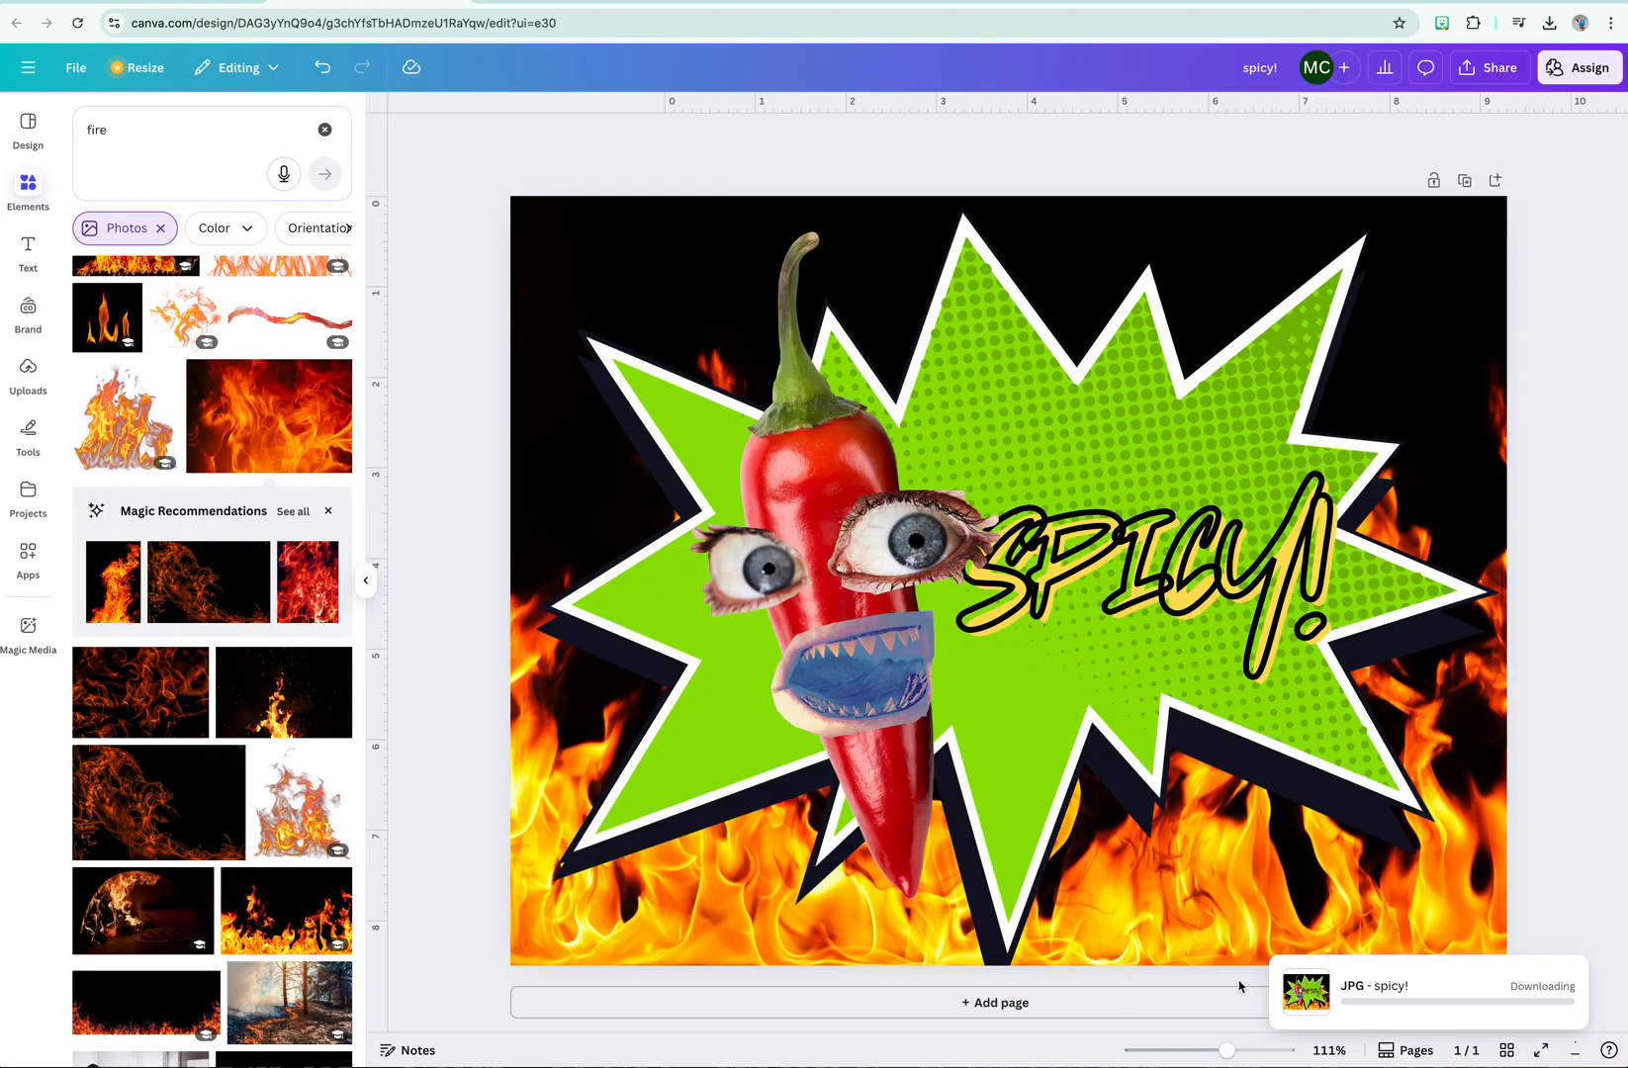